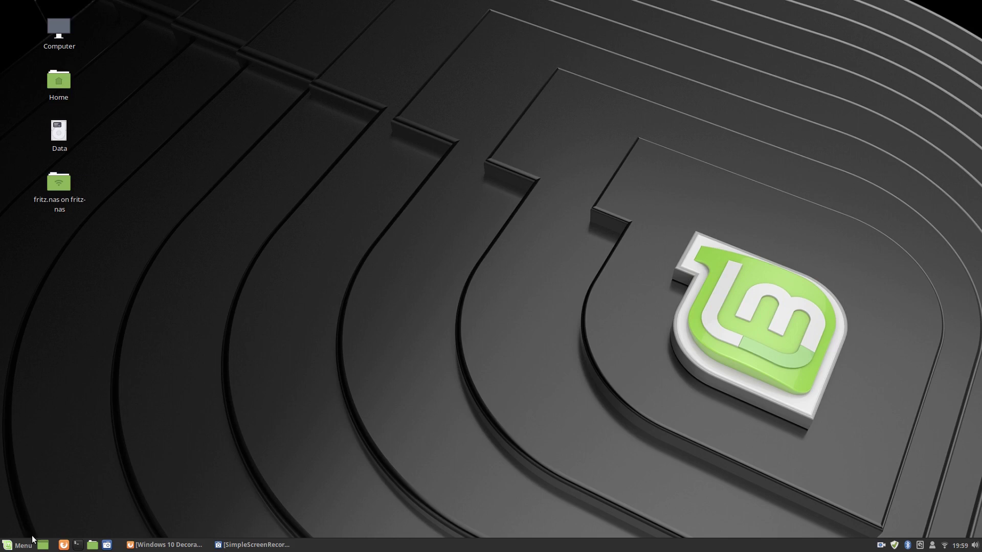
Step: Check the available window border styles in the system theme settings and close the settings without changing them
{"action": "left_click", "coordinate": [16, 545]}
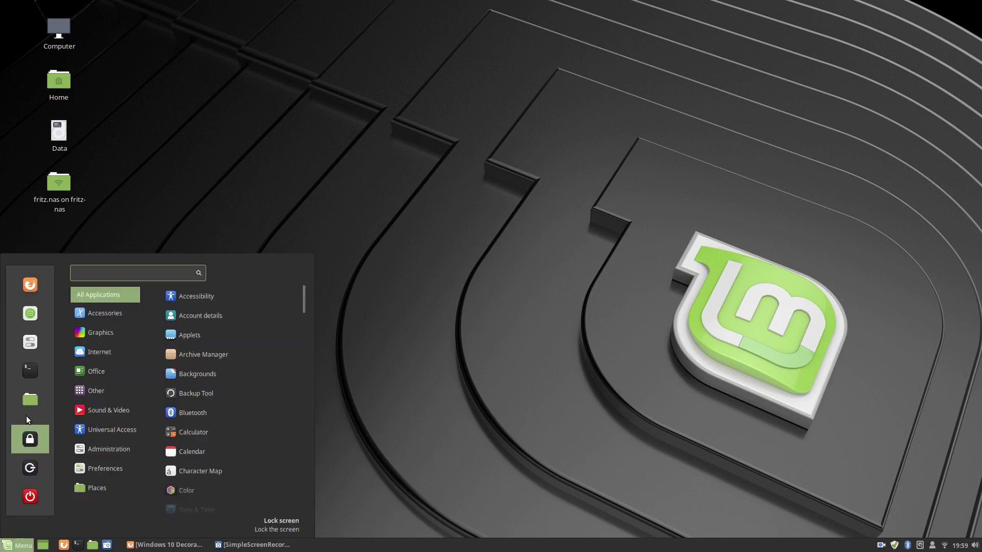
{"action": "left_click", "coordinate": [35, 347]}
{"action": "left_click", "coordinate": [517, 188]}
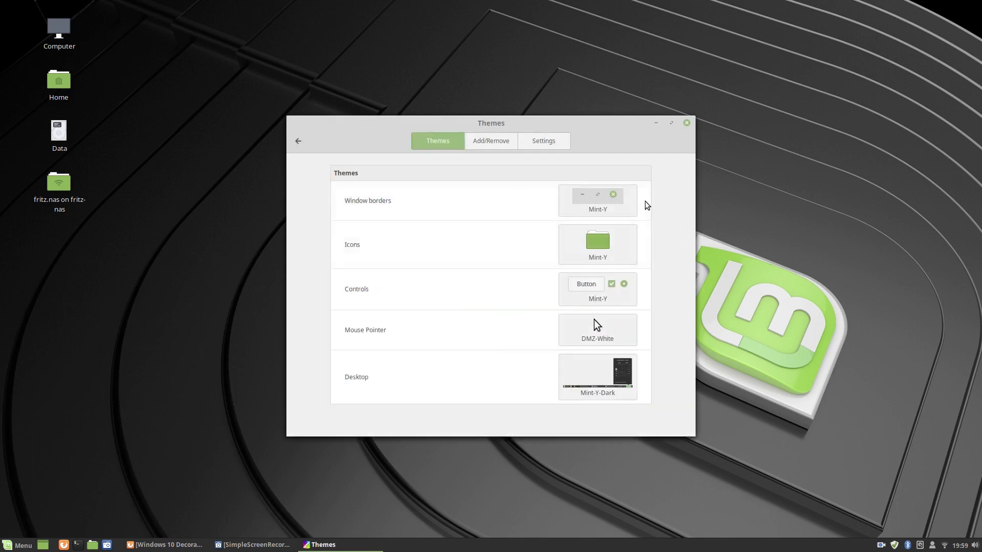
{"action": "left_click", "coordinate": [582, 204]}
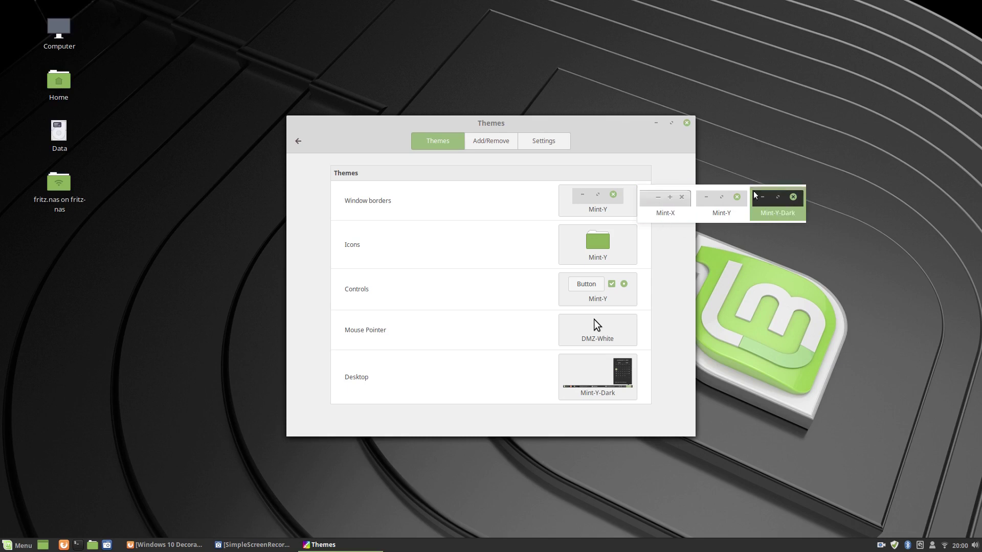
{"action": "left_click", "coordinate": [625, 135]}
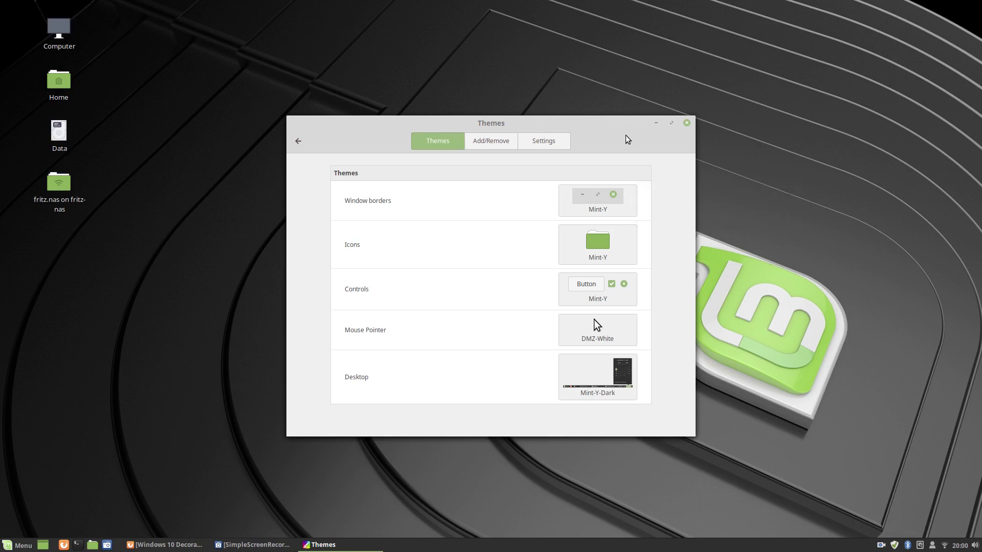
{"action": "left_click", "coordinate": [687, 124]}
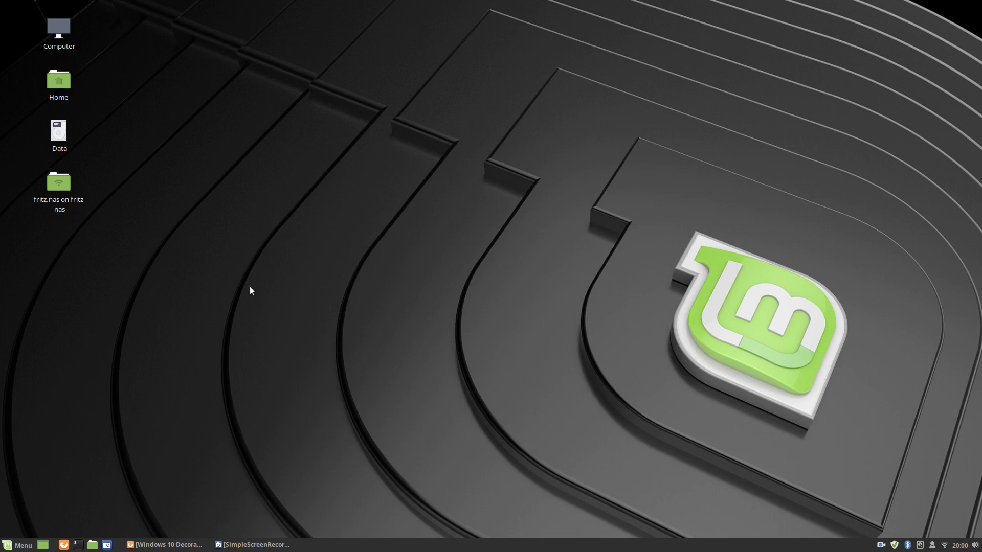
Step: Show hidden files in the home folder and create a new folder there named .wallpaper
{"action": "right_click", "coordinate": [360, 228]}
{"action": "key", "text": "super+e"}
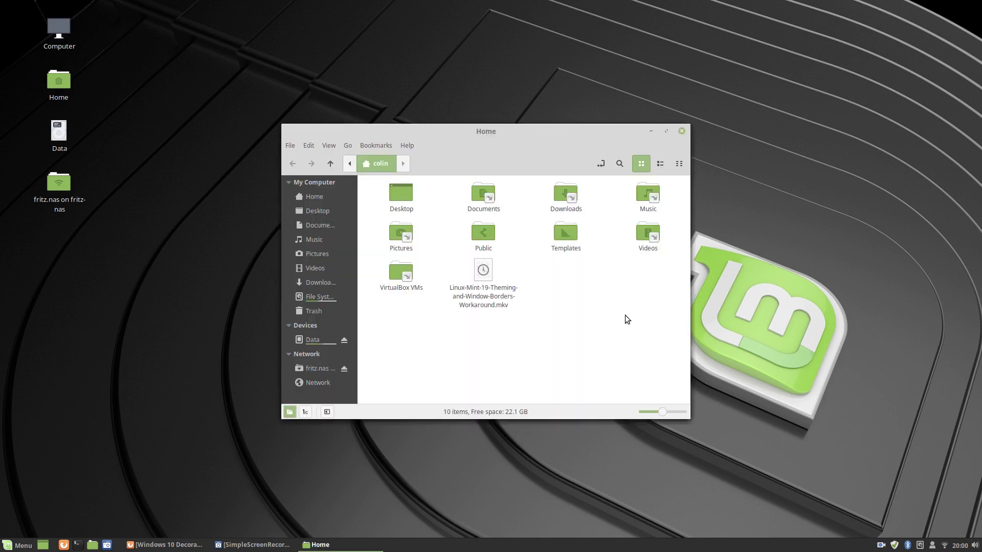
{"action": "left_click", "coordinate": [314, 283]}
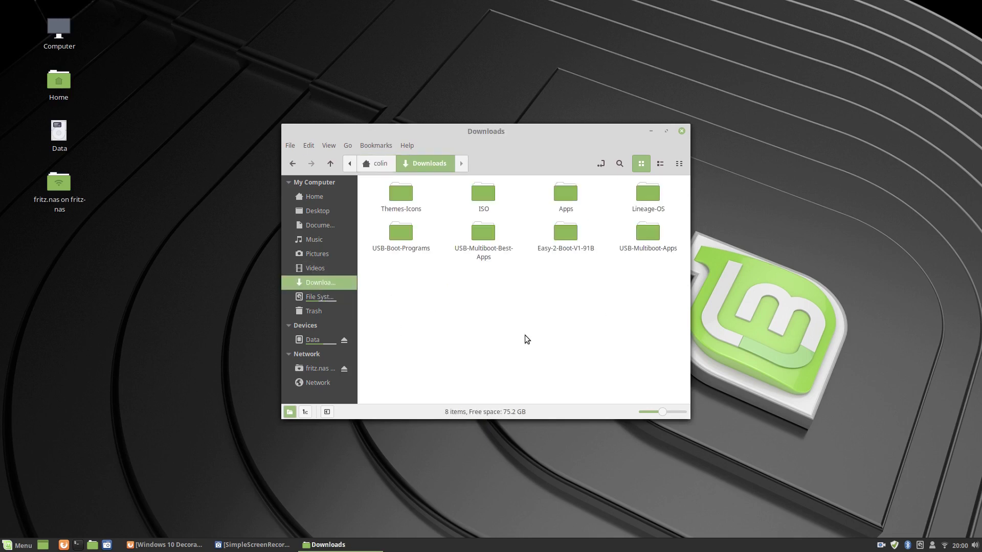
{"action": "key", "text": "alt+Up"}
{"action": "right_click", "coordinate": [524, 280]}
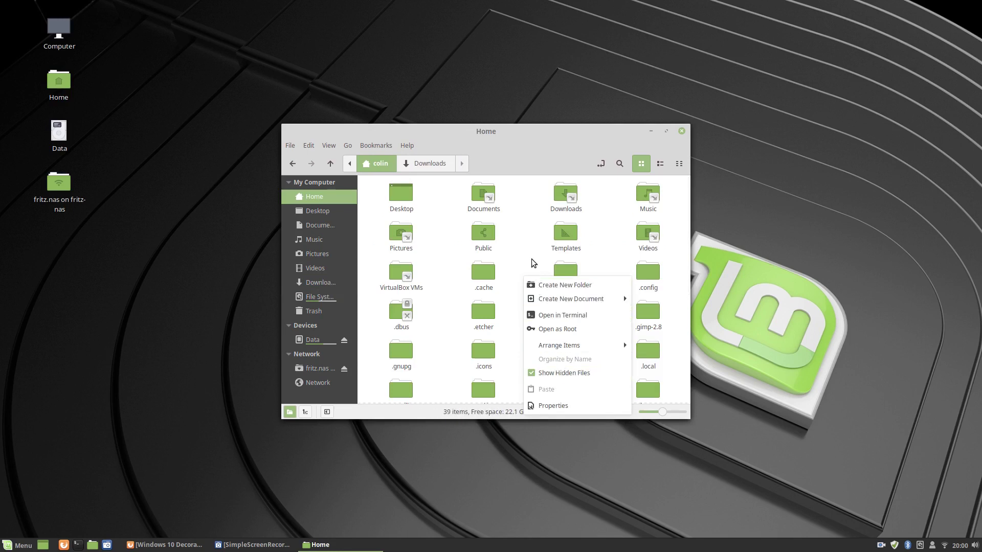
{"action": "left_click", "coordinate": [542, 285]}
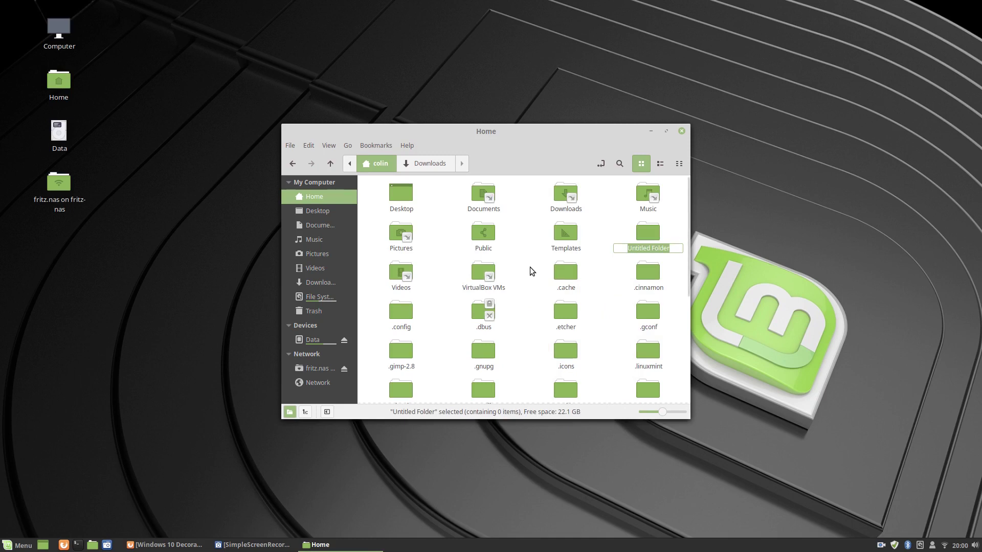
{"action": "type", "text": ".w"}
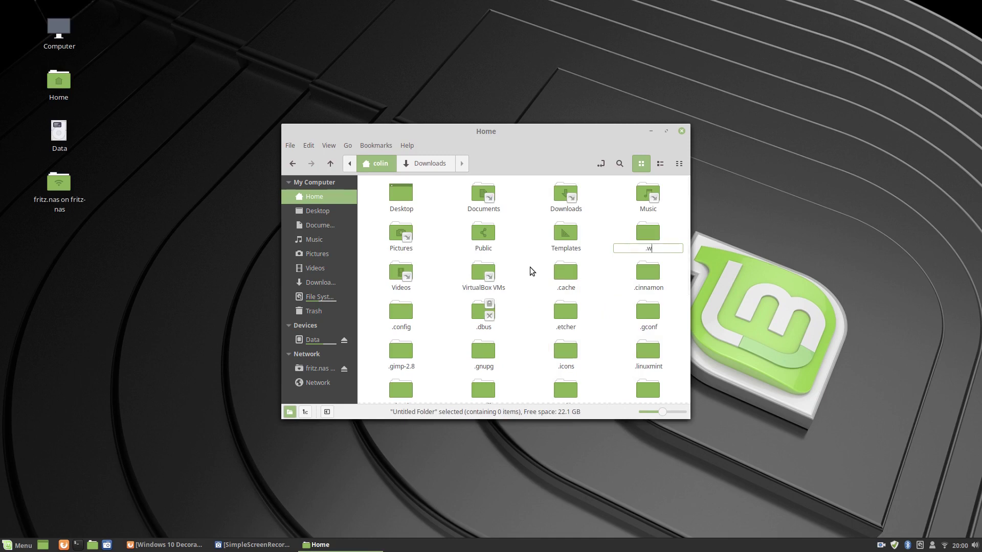
{"action": "type", "text": "allpaper"}
{"action": "key", "text": "Return"}
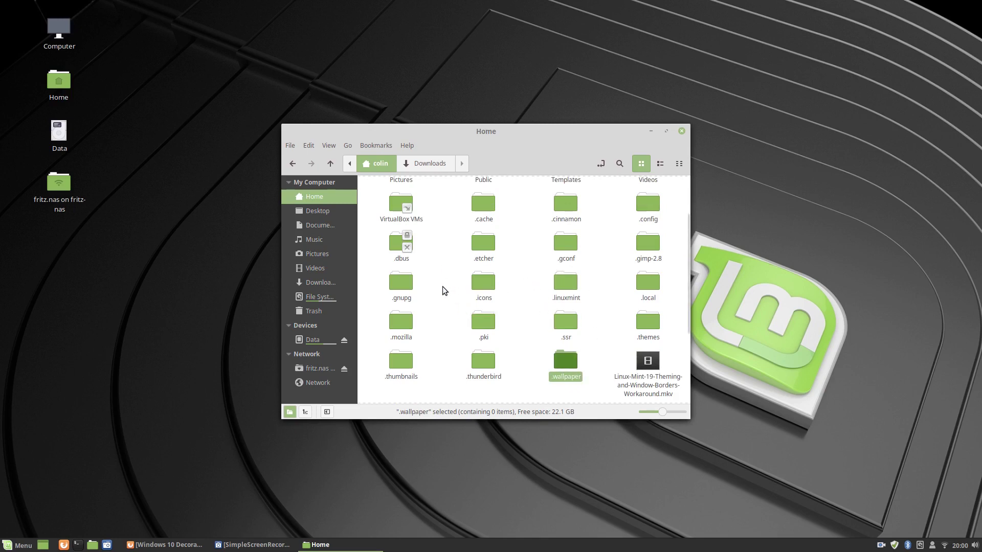
Step: Copy Reflect-LinuxMint-Wallpaper.png from the wallpaper artist's folder in Pictures into the home folder's .wallpaper folder, and close the file manager
{"action": "left_click", "coordinate": [315, 254]}
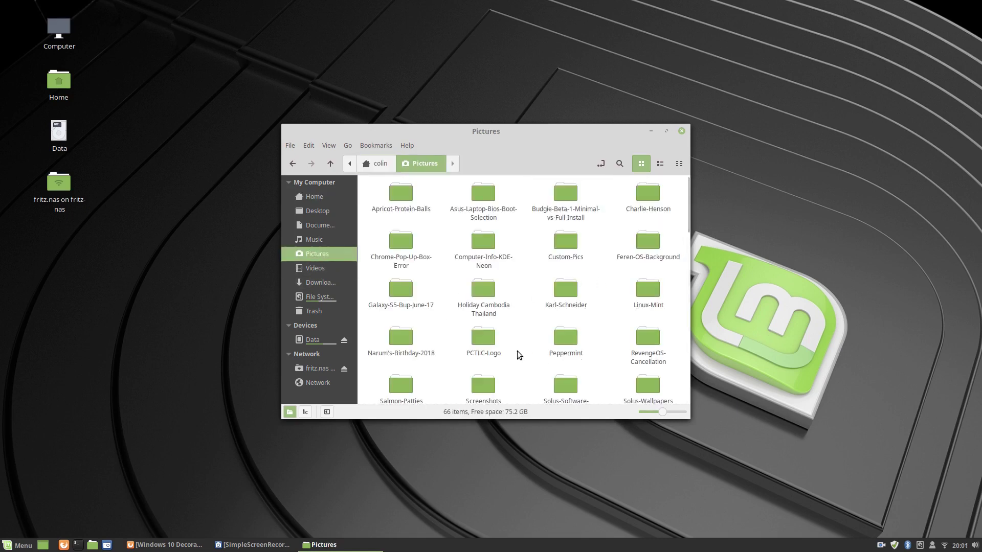
{"action": "double_click", "coordinate": [567, 290]}
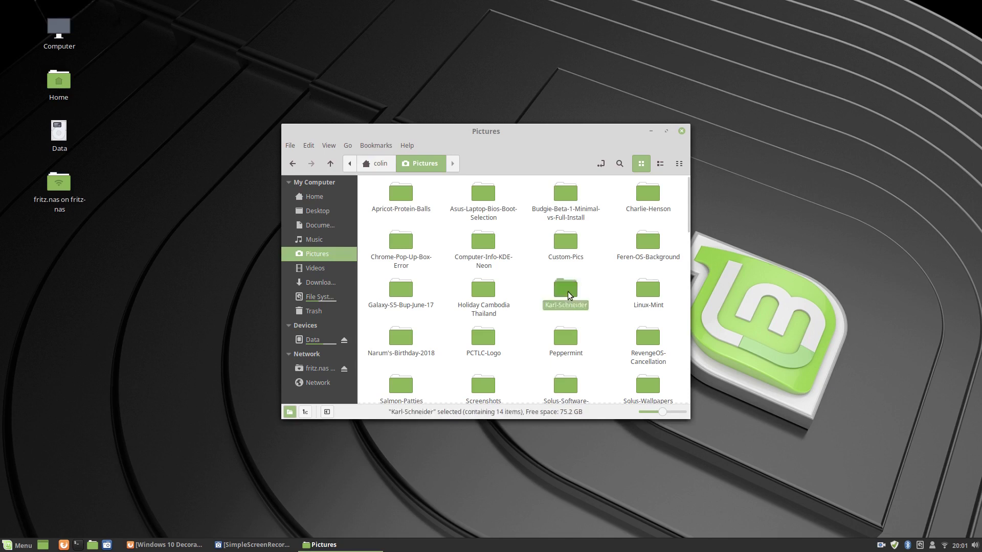
{"action": "right_click", "coordinate": [486, 310]}
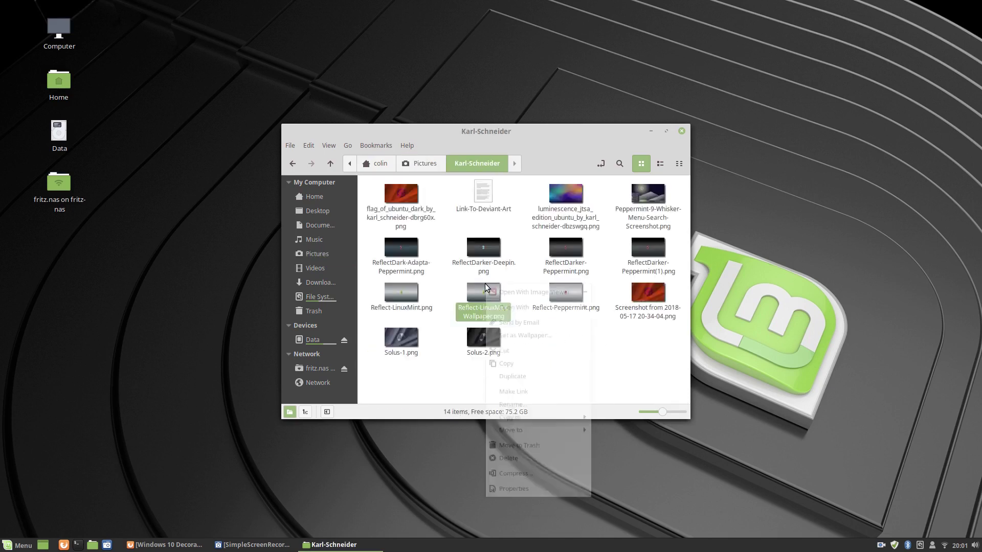
{"action": "left_click", "coordinate": [518, 365]}
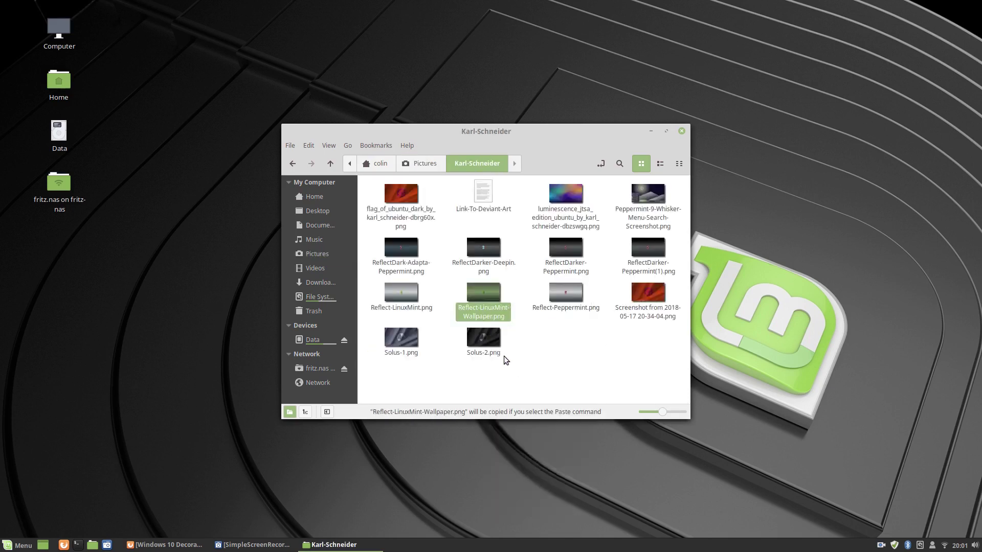
{"action": "left_click", "coordinate": [302, 197]}
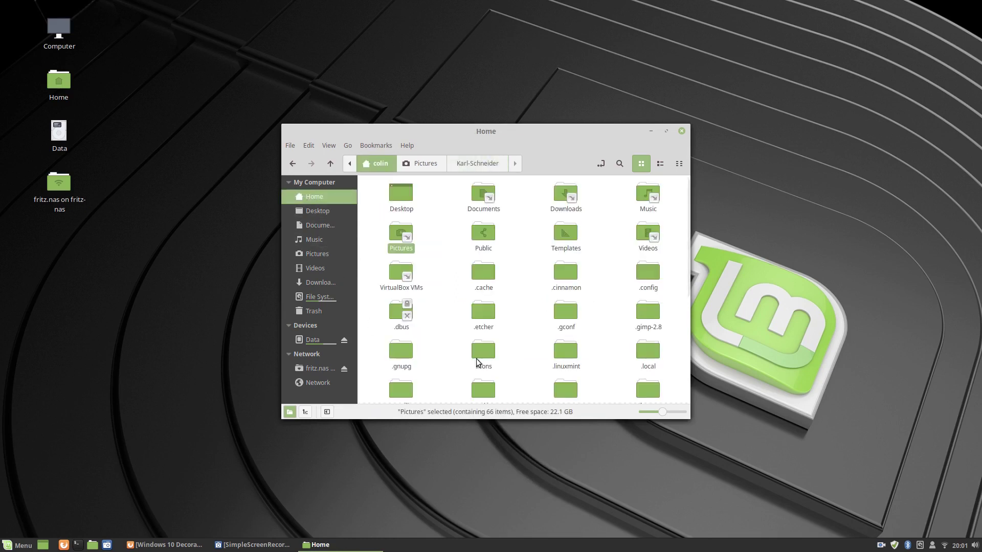
{"action": "scroll", "coordinate": [545, 357], "scroll_direction": "down", "scroll_amount": 3}
{"action": "double_click", "coordinate": [560, 314]}
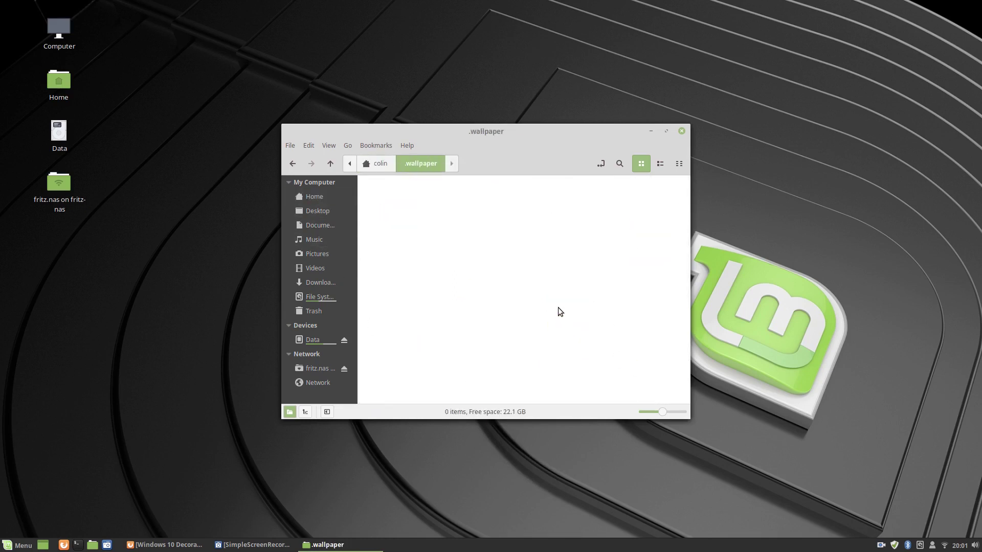
{"action": "right_click", "coordinate": [497, 247]}
{"action": "left_click", "coordinate": [521, 360]}
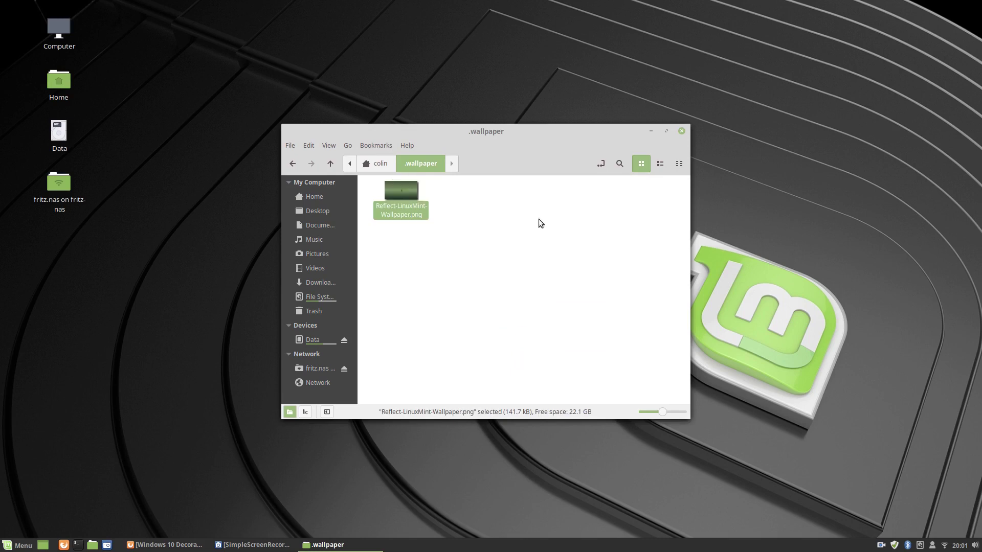
{"action": "left_click", "coordinate": [682, 131]}
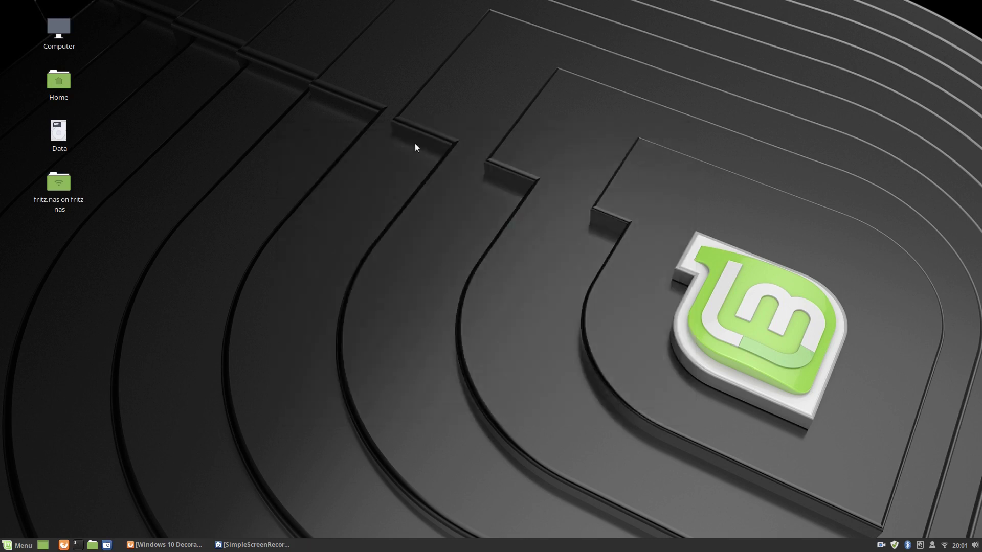
Step: Add the hidden .wallpaper folder from the home directory to the desktop background image folders
{"action": "right_click", "coordinate": [393, 121]}
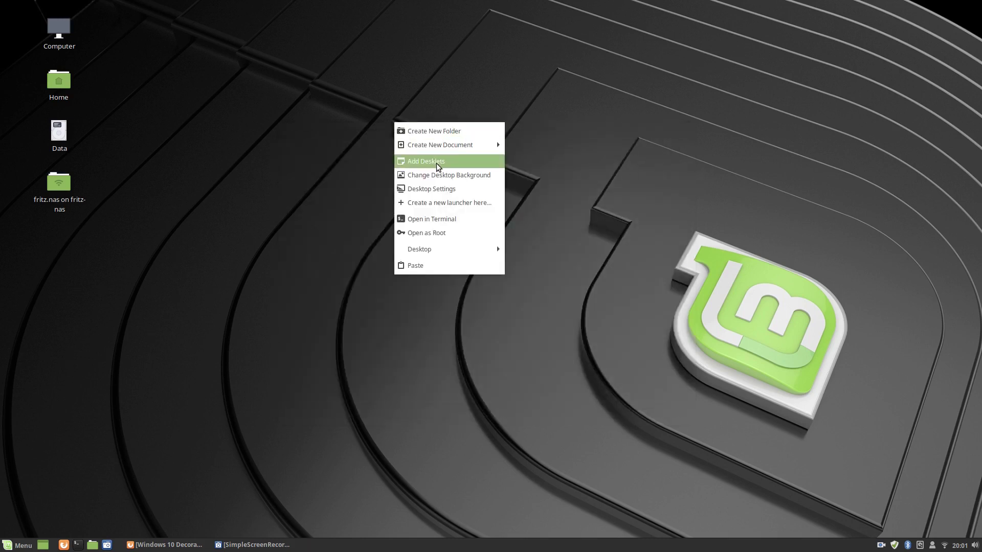
{"action": "left_click", "coordinate": [489, 176]}
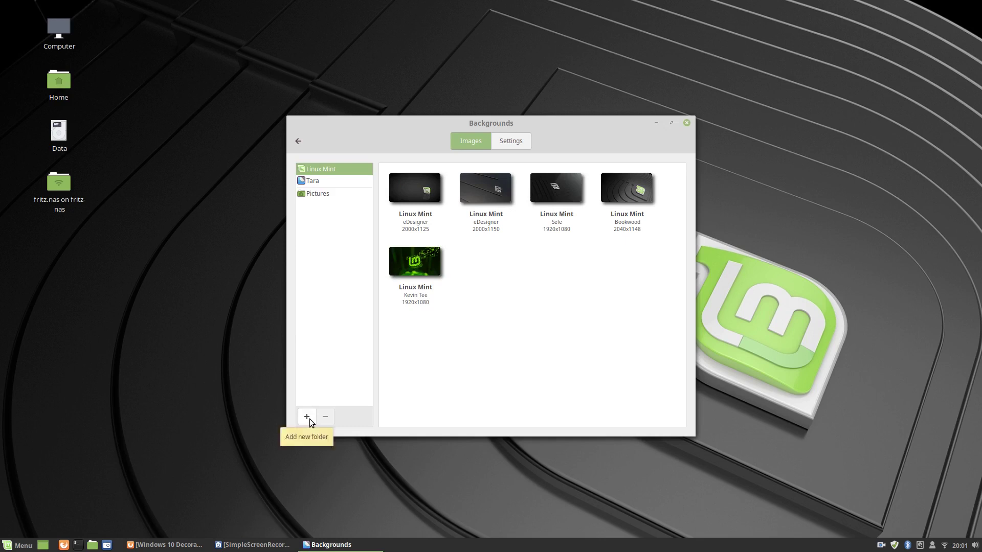
{"action": "left_click", "coordinate": [309, 419]}
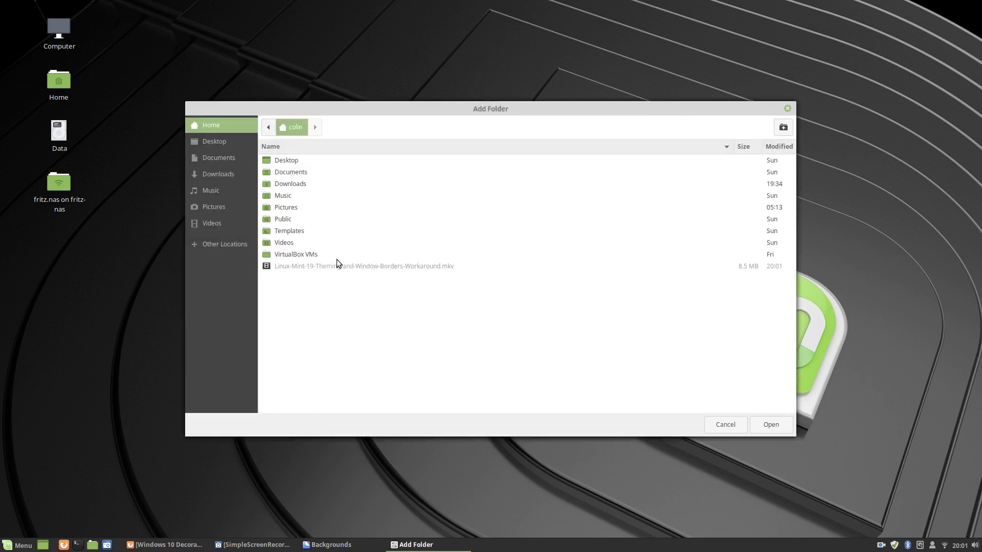
{"action": "right_click", "coordinate": [363, 313]}
{"action": "left_click", "coordinate": [369, 243]}
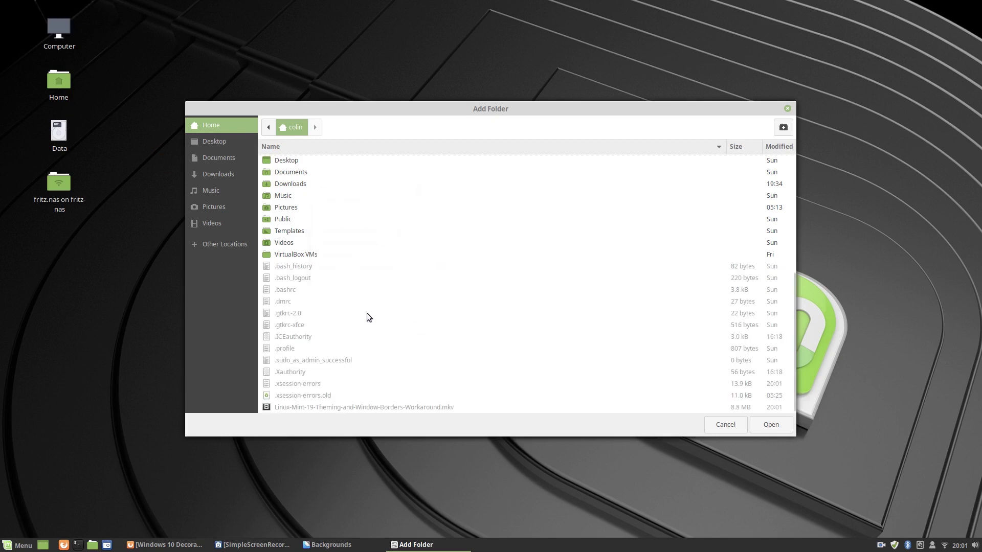
{"action": "scroll", "coordinate": [367, 313], "scroll_direction": "up", "scroll_amount": 5}
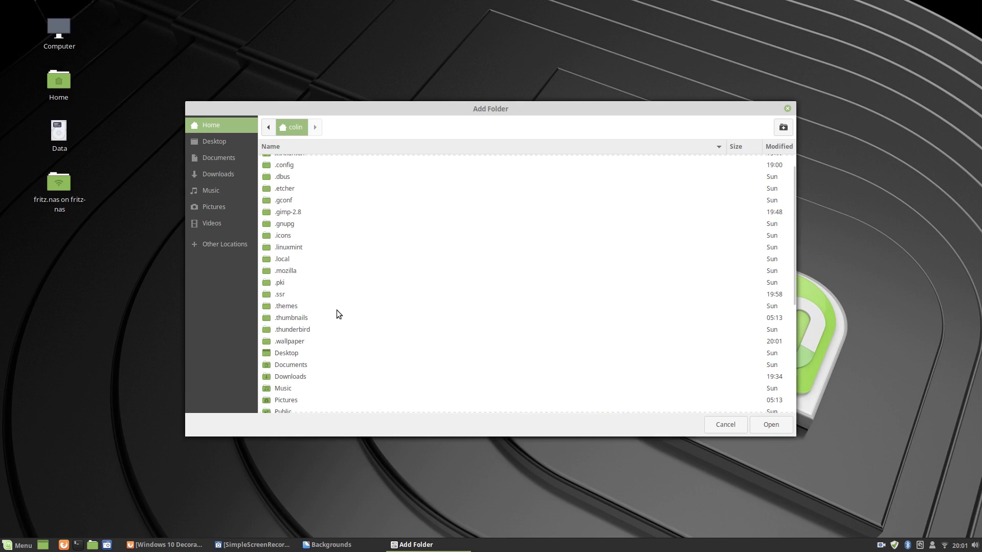
{"action": "left_click", "coordinate": [296, 344]}
{"action": "double_click", "coordinate": [294, 342]}
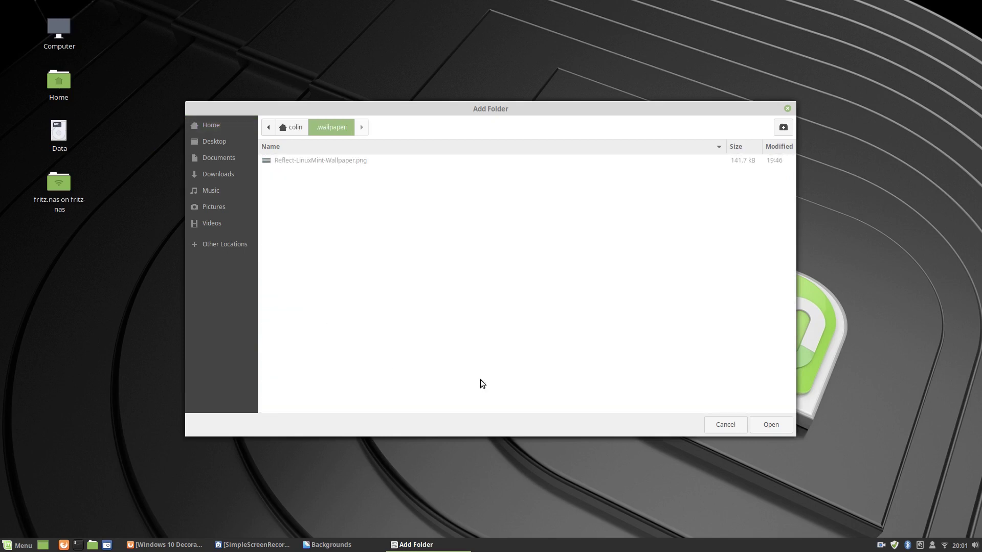
{"action": "left_click", "coordinate": [771, 424]}
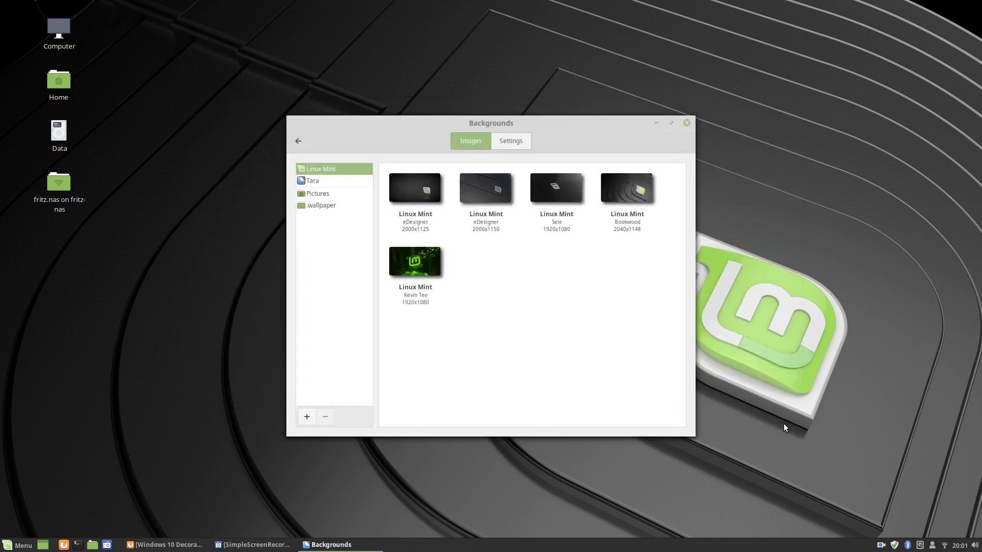
Step: Set the Reflect-LinuxMint-Wallpaper image from the .wallpaper folder as the desktop background and close the background settings
{"action": "left_click", "coordinate": [319, 206]}
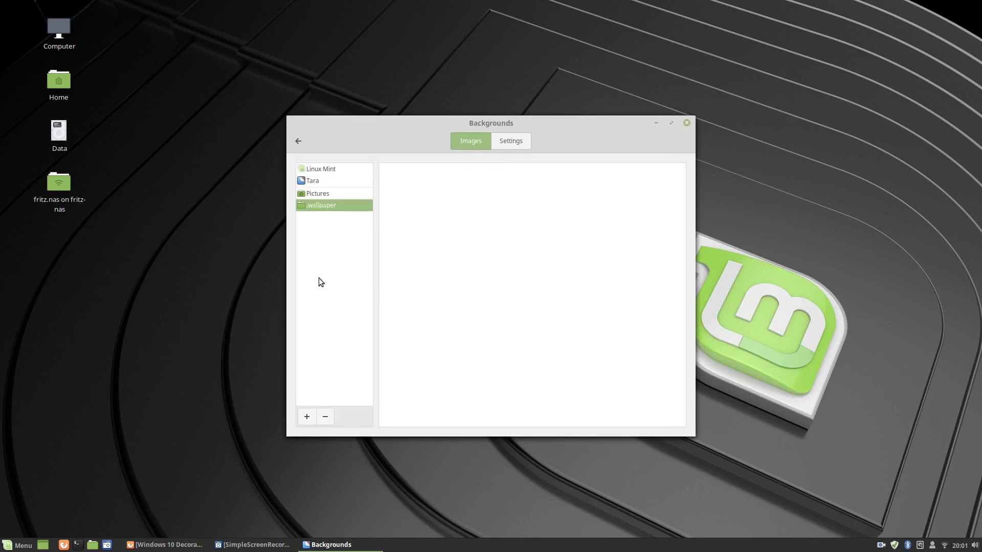
{"action": "left_click", "coordinate": [412, 187]}
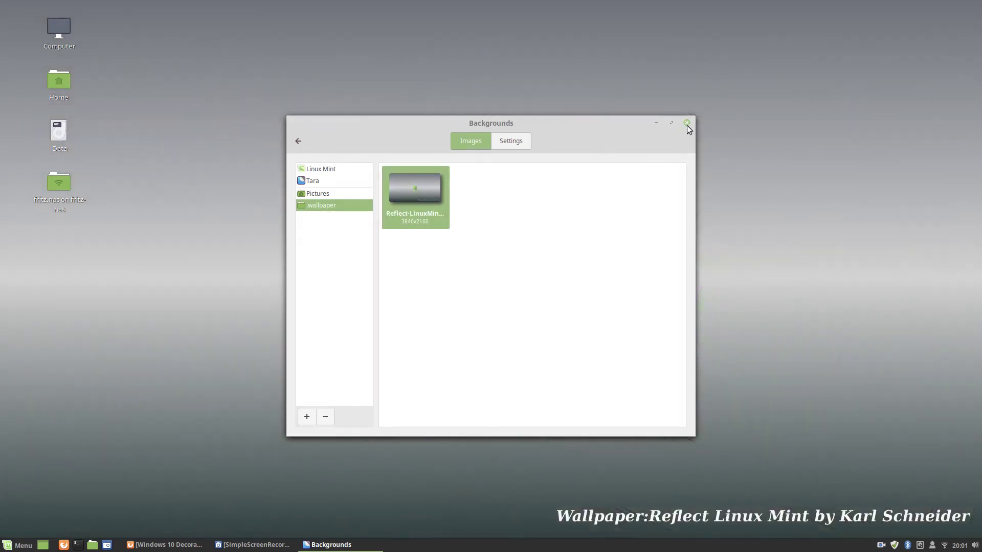
{"action": "left_click", "coordinate": [687, 123]}
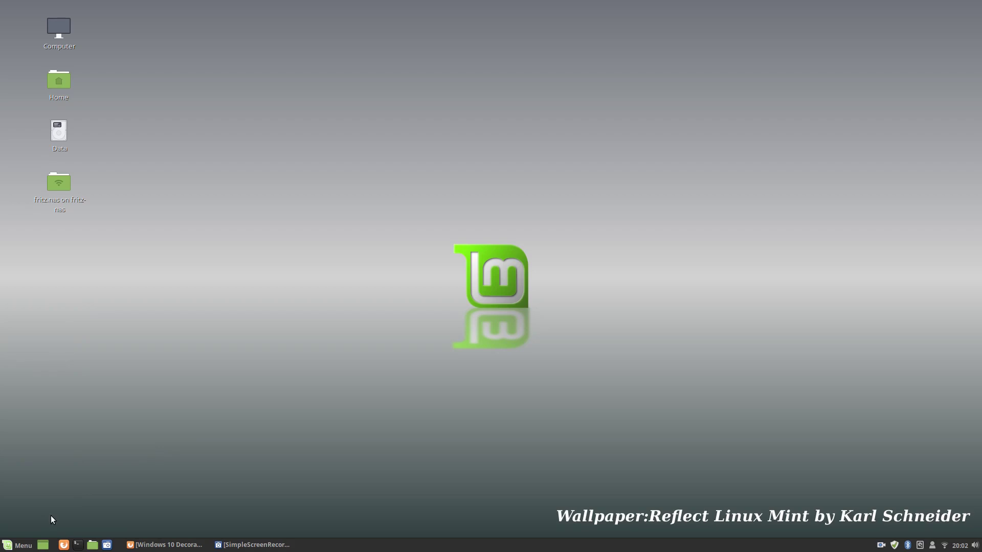
Step: Cut all theme archives, Saturglass_pack.tar.gz through Windows-10-Dark-master.zip, from the Themes folder inside Downloads/Themes-Icons
{"action": "left_click", "coordinate": [92, 545]}
{"action": "left_click", "coordinate": [332, 283]}
{"action": "double_click", "coordinate": [401, 192]}
{"action": "double_click", "coordinate": [483, 192]}
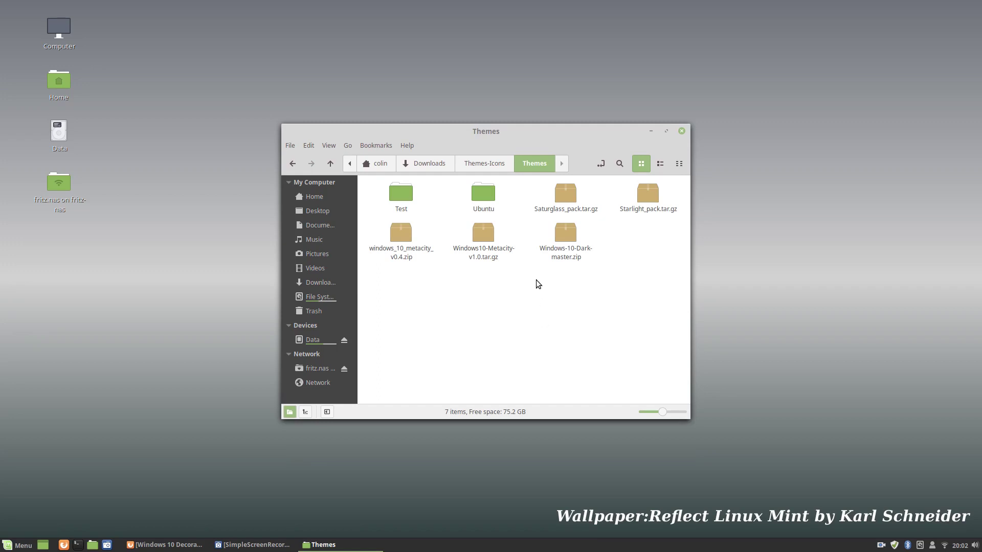
{"action": "left_click", "coordinate": [562, 198]}
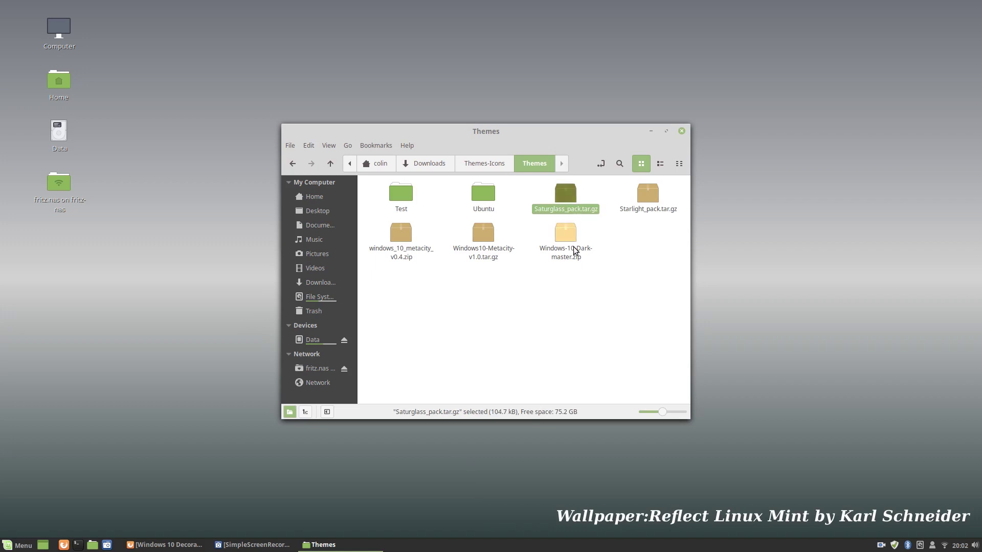
{"action": "left_click", "coordinate": [570, 232], "text": "shift"}
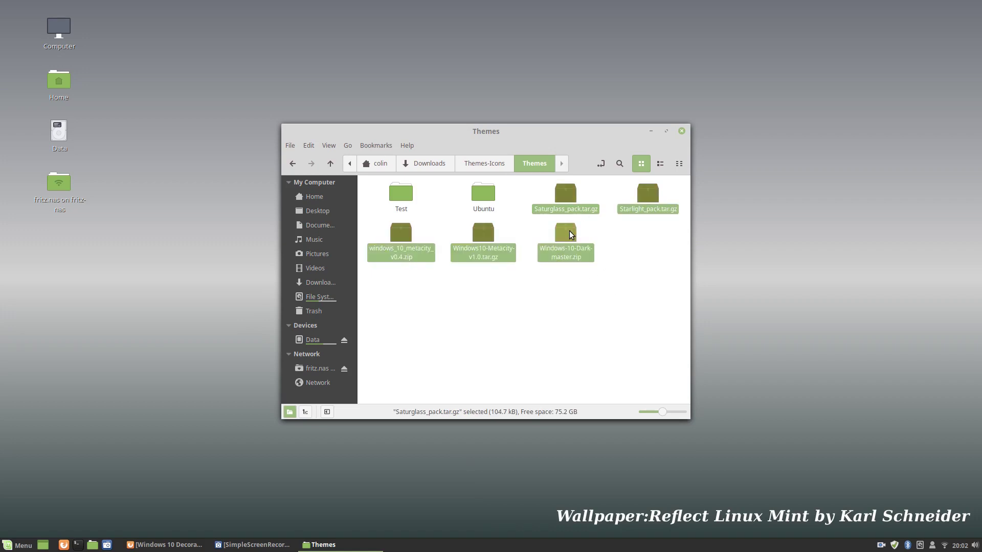
{"action": "right_click", "coordinate": [570, 233]}
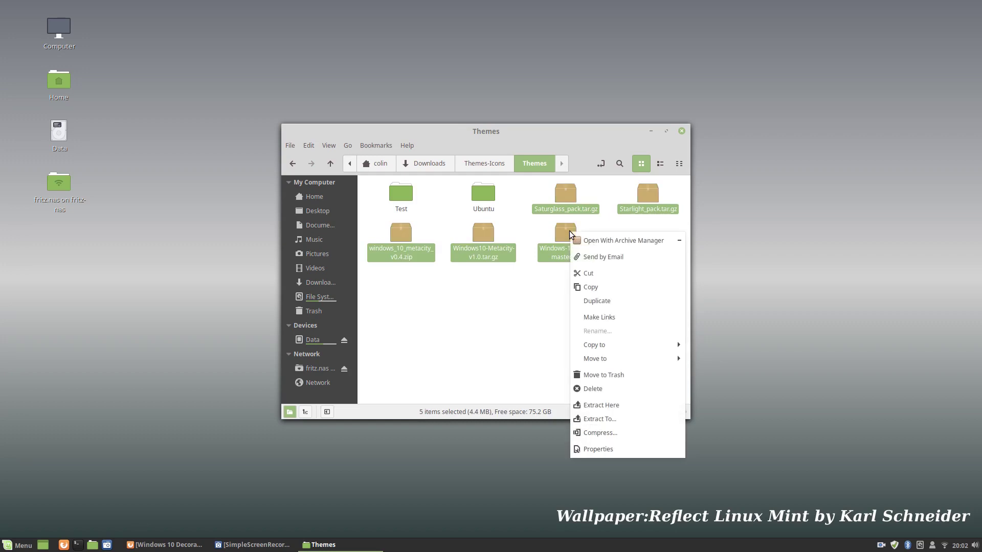
{"action": "left_click", "coordinate": [583, 275]}
Step: Paste the theme archives into the hidden .themes folder in the home directory
{"action": "left_click", "coordinate": [324, 198]}
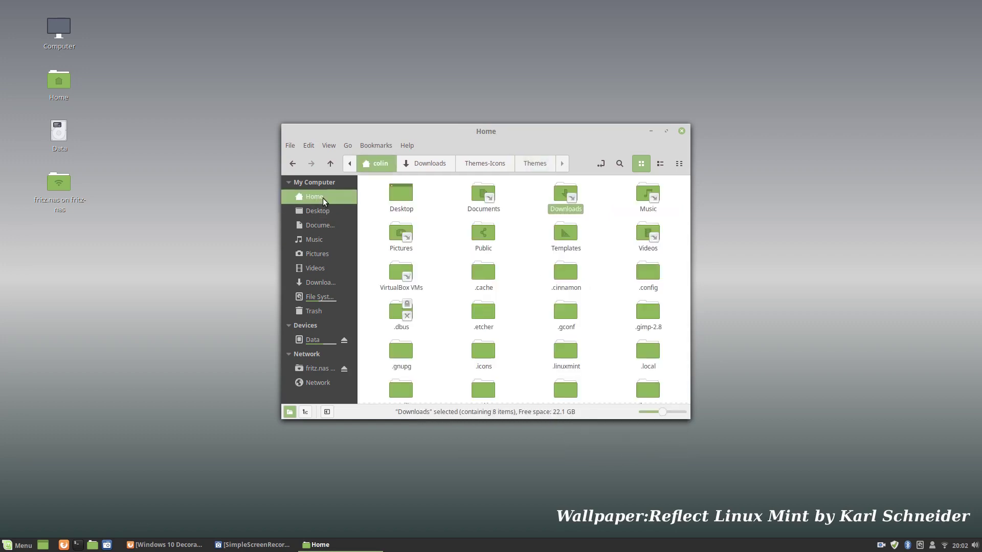
{"action": "scroll", "coordinate": [513, 313], "scroll_direction": "down", "scroll_amount": 2}
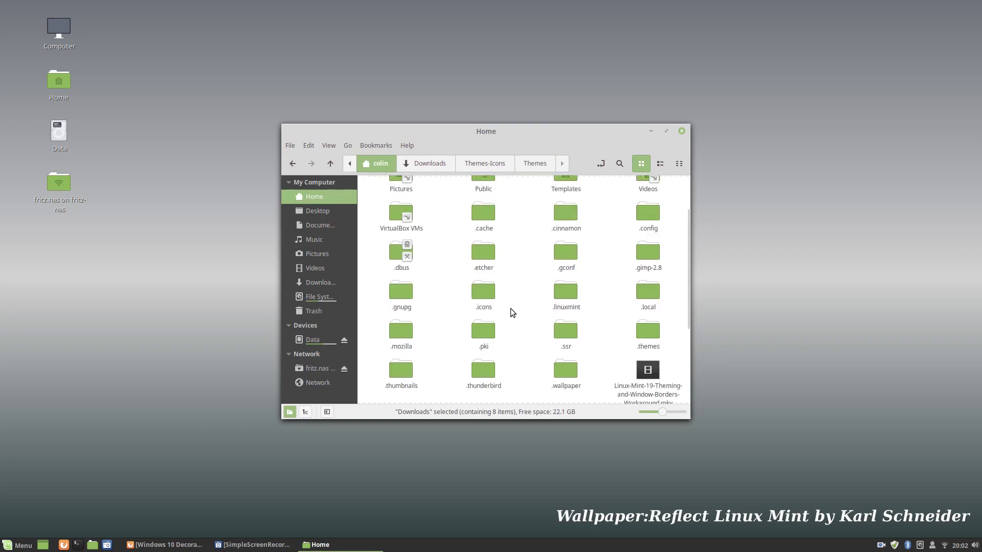
{"action": "double_click", "coordinate": [651, 333]}
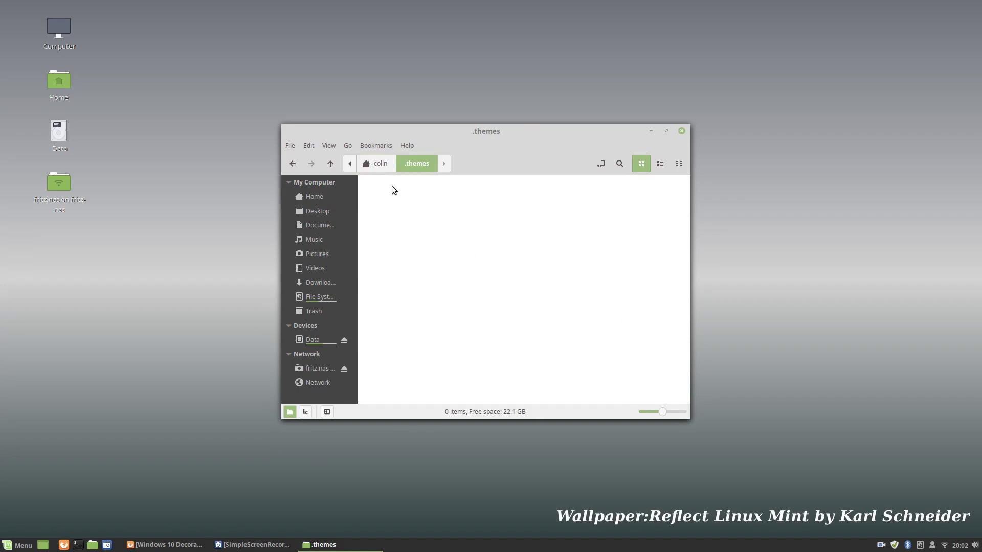
{"action": "left_click", "coordinate": [380, 165]}
{"action": "scroll", "coordinate": [540, 359], "scroll_direction": "down", "scroll_amount": 3}
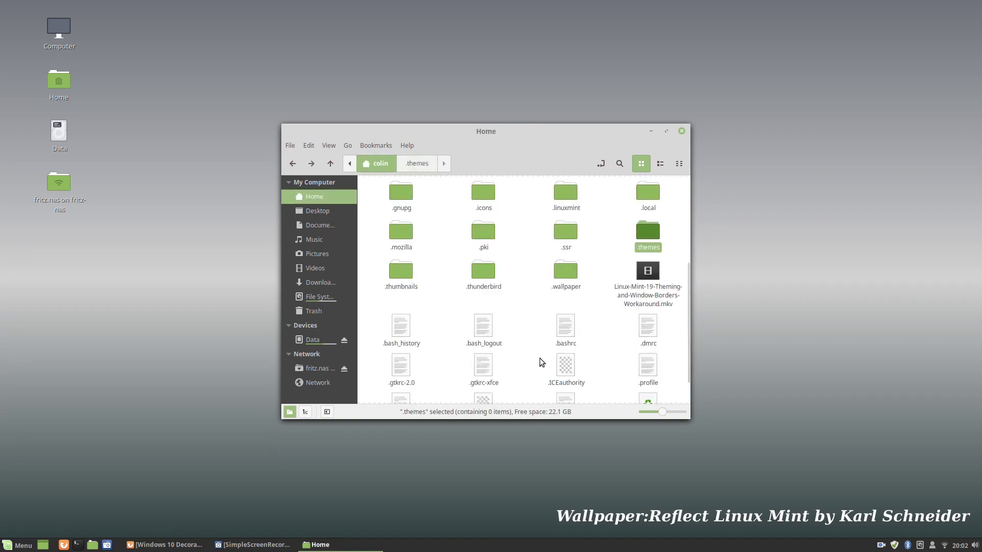
{"action": "scroll", "coordinate": [532, 345], "scroll_direction": "up", "scroll_amount": 2}
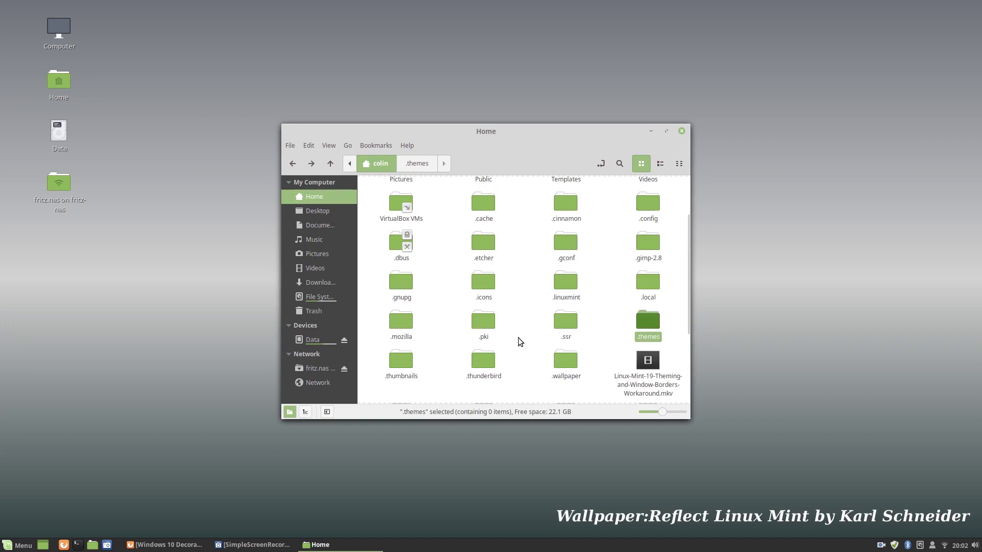
{"action": "double_click", "coordinate": [656, 325]}
{"action": "right_click", "coordinate": [456, 224]}
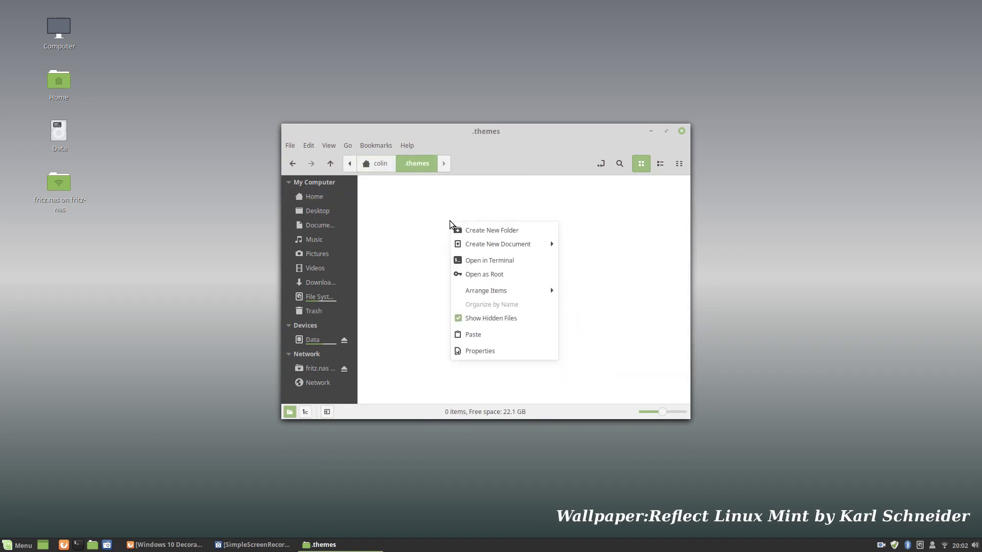
{"action": "left_click", "coordinate": [487, 338]}
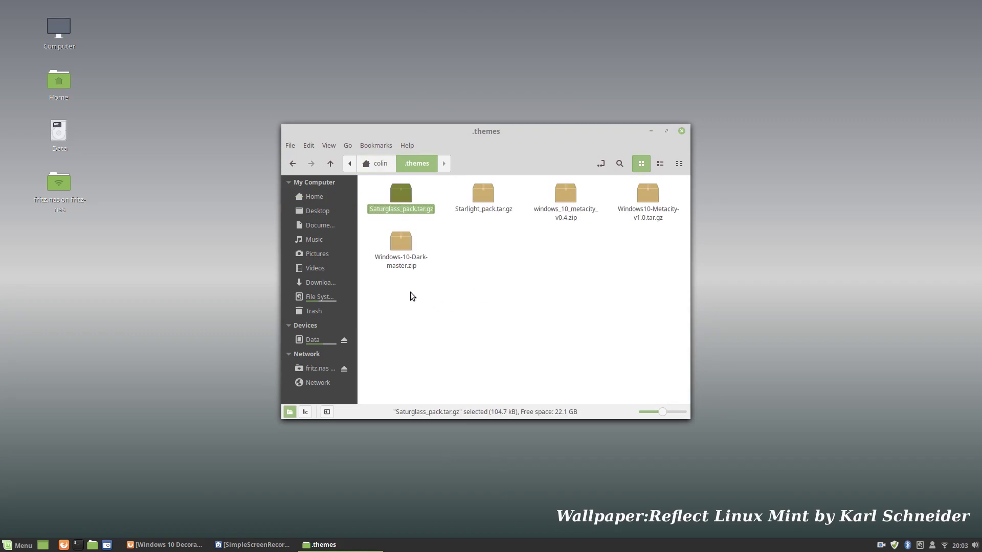
Step: Extract all the theme archives in place inside the .themes folder
{"action": "left_click_drag", "start_coordinate": [383, 299], "coordinate": [668, 185]}
{"action": "right_click", "coordinate": [653, 194]}
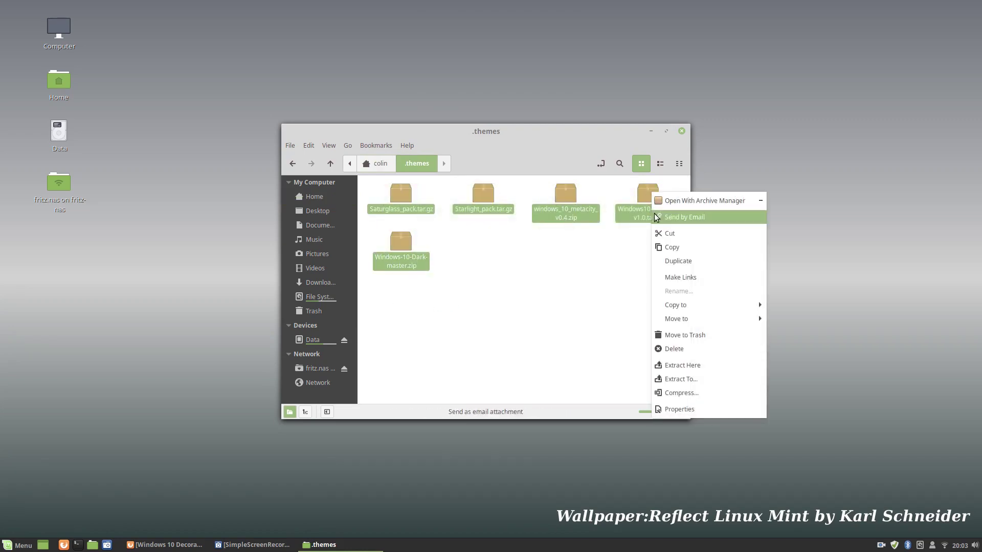
{"action": "left_click", "coordinate": [675, 369]}
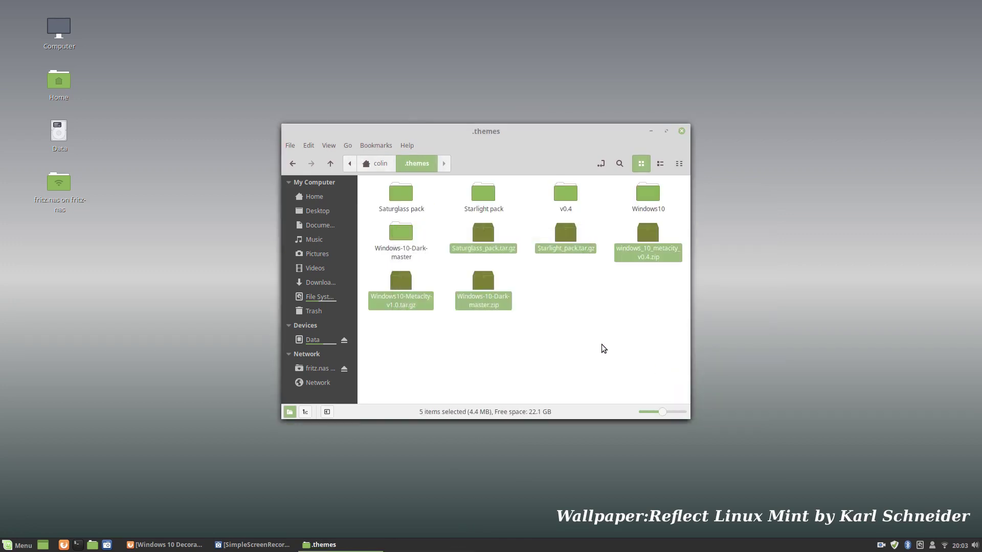
{"action": "left_click", "coordinate": [602, 344]}
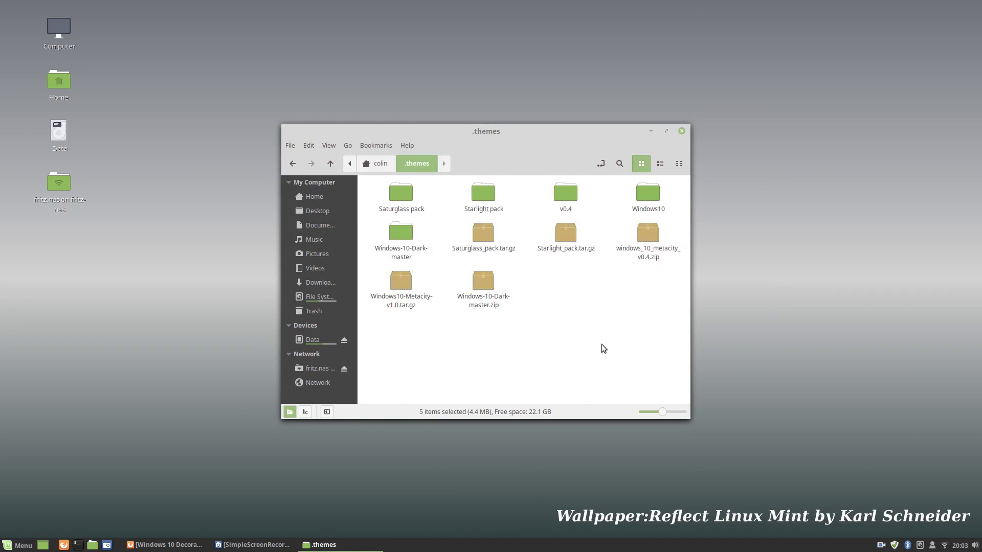
Step: Extract all the Saturglass archives, blue through yellow, in place inside the Saturglass pack folder
{"action": "double_click", "coordinate": [416, 206]}
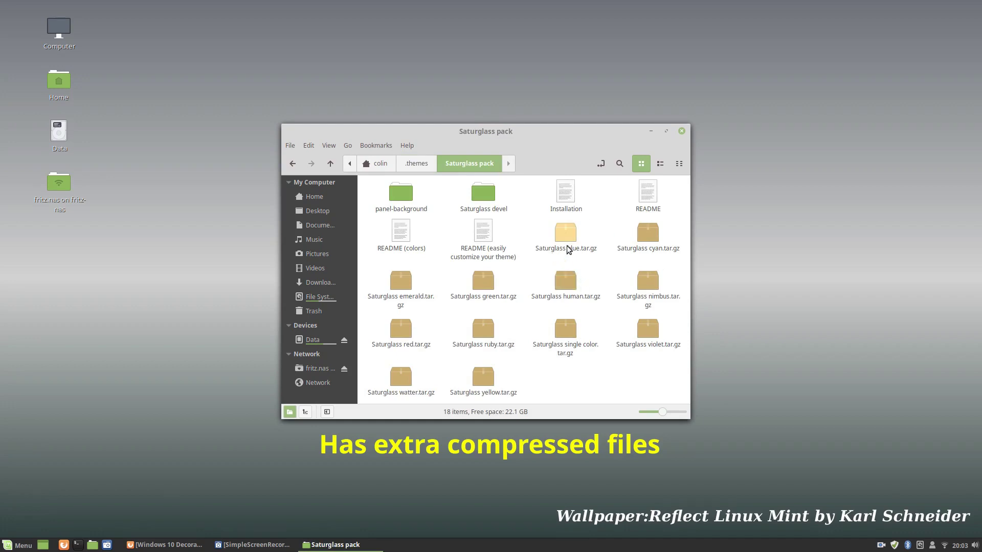
{"action": "left_click", "coordinate": [566, 233]}
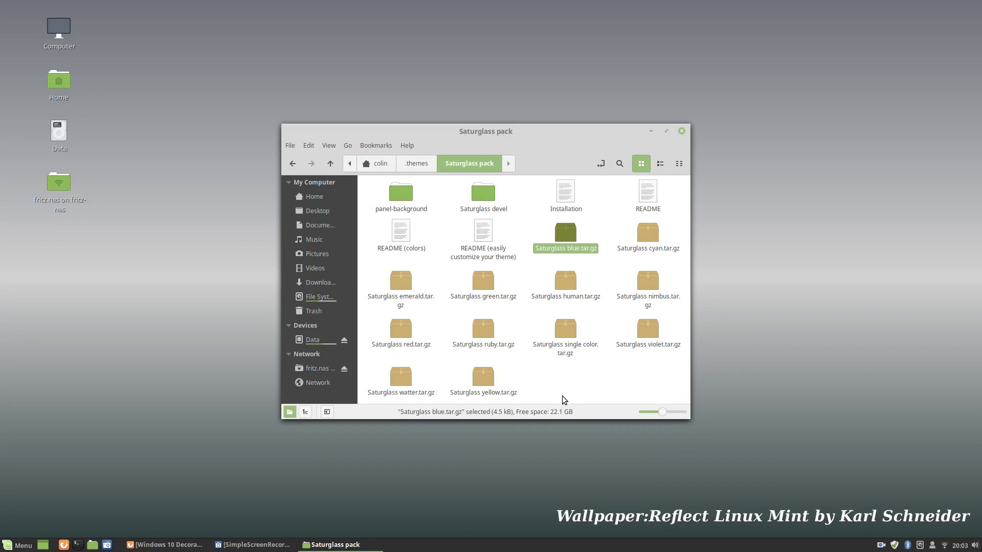
{"action": "left_click", "coordinate": [485, 378], "text": "shift"}
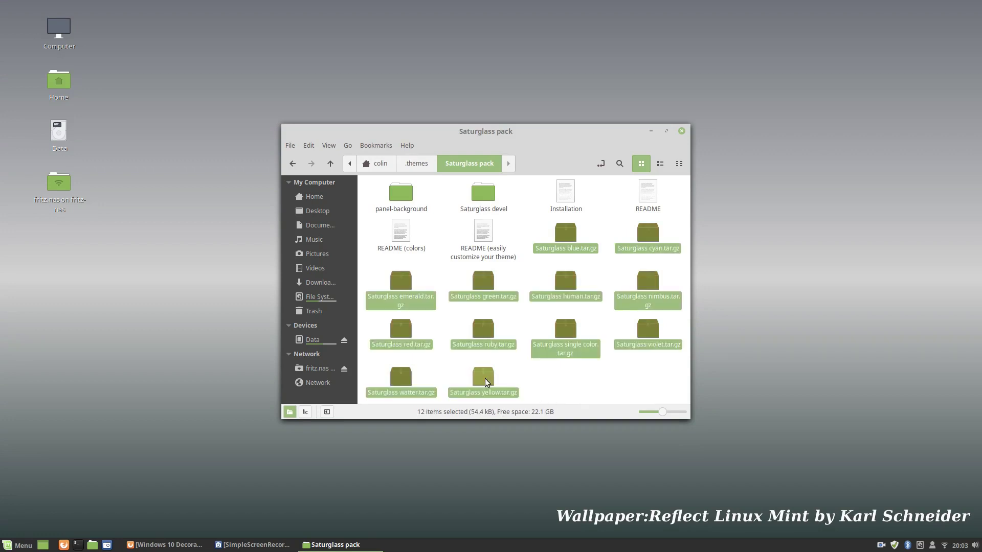
{"action": "right_click", "coordinate": [485, 378]}
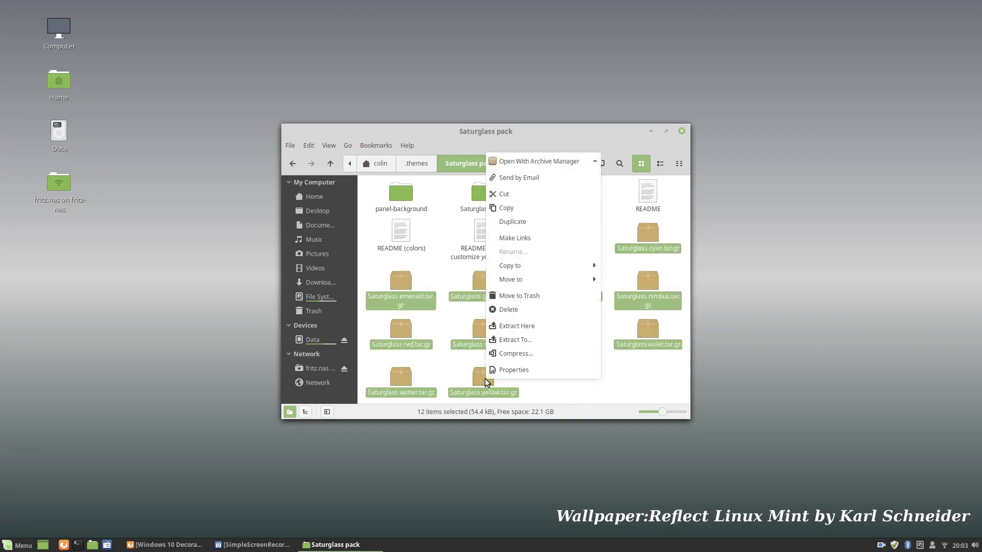
{"action": "left_click", "coordinate": [501, 326]}
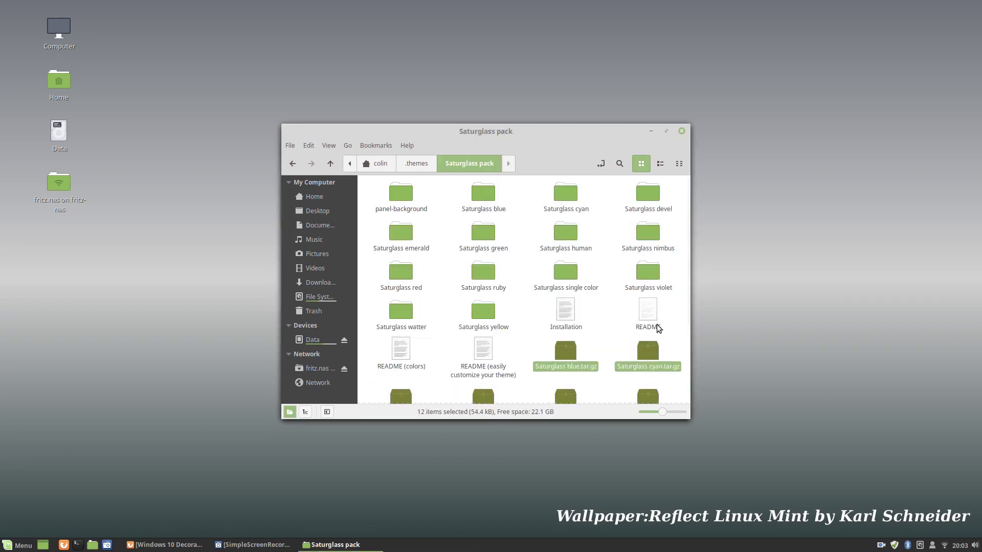
Step: Move the extracted Saturglass folders, blue through yellow, from Saturglass pack up into the .themes folder
{"action": "left_click", "coordinate": [481, 193]}
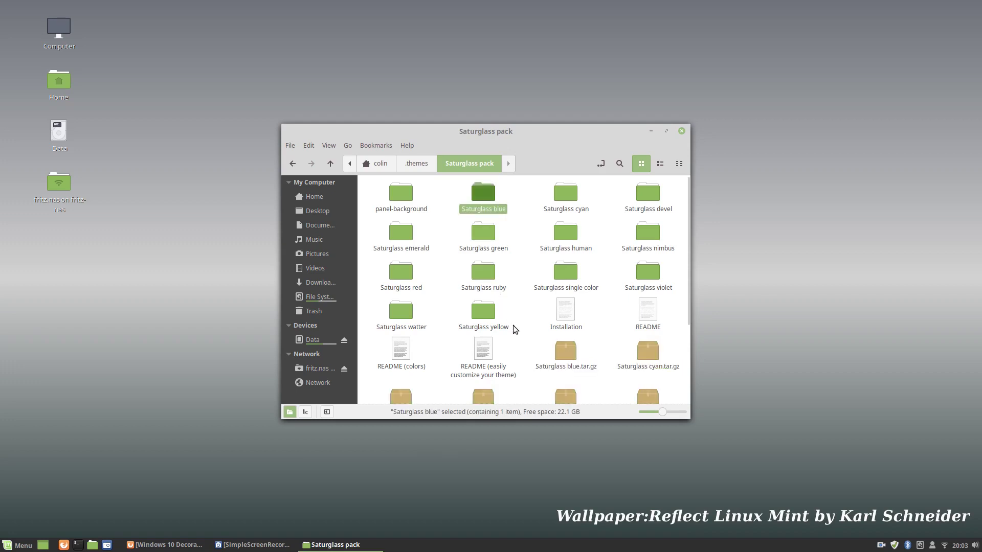
{"action": "left_click", "coordinate": [486, 312], "text": "shift"}
{"action": "right_click", "coordinate": [486, 312]}
{"action": "left_click", "coordinate": [505, 379]}
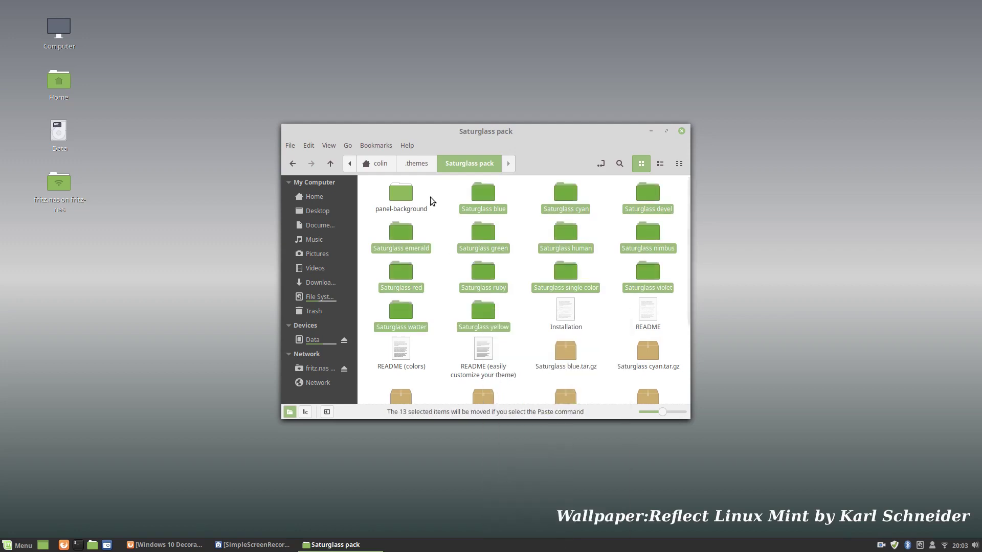
{"action": "left_click", "coordinate": [419, 164]}
{"action": "right_click", "coordinate": [580, 297]}
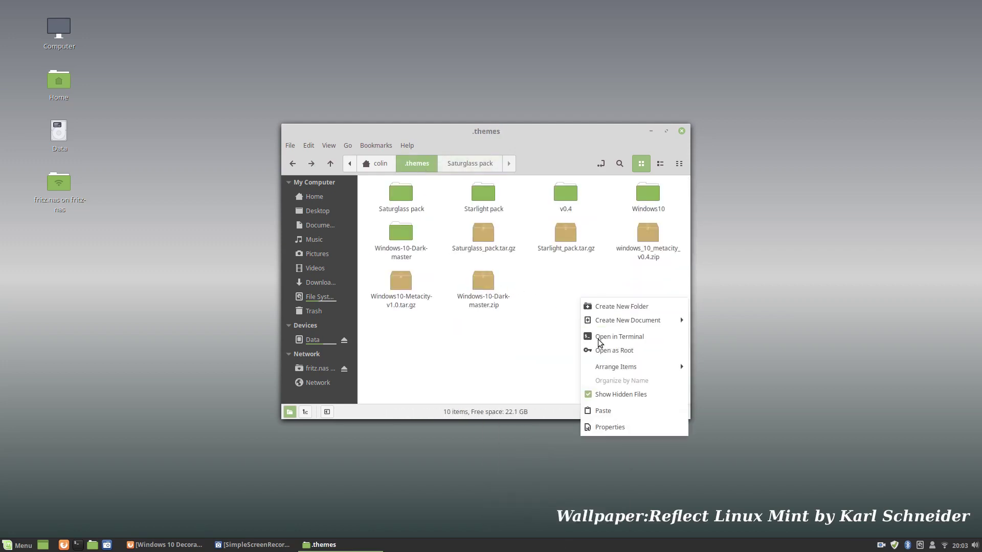
{"action": "left_click", "coordinate": [601, 411]}
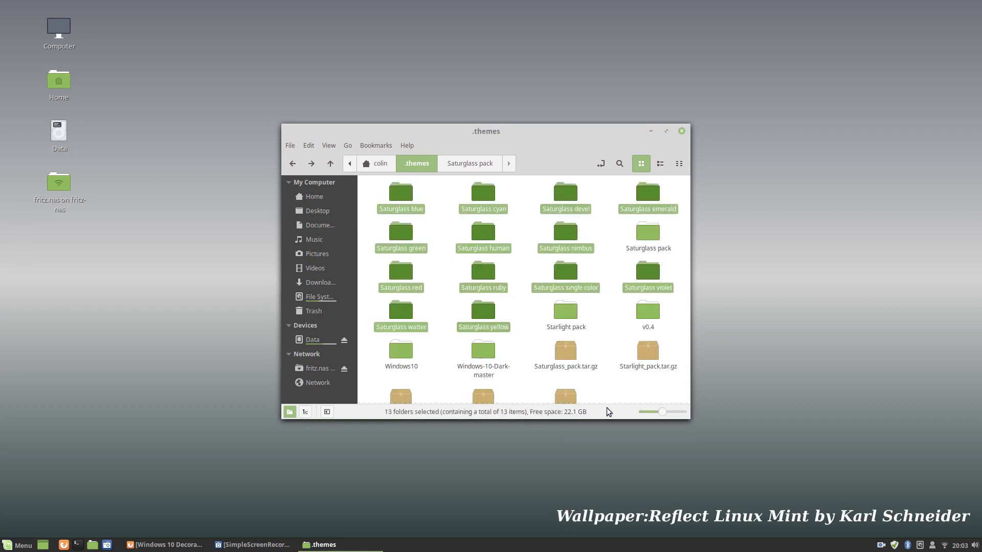
{"action": "left_click", "coordinate": [613, 346]}
Step: Extract all archives in the Starlight pack folder, Starlight.tar.gz through Starlight yellow.tar.gz, in place
{"action": "type", "text": "st"}
{"action": "scroll", "coordinate": [614, 332], "scroll_direction": "down", "scroll_amount": 1}
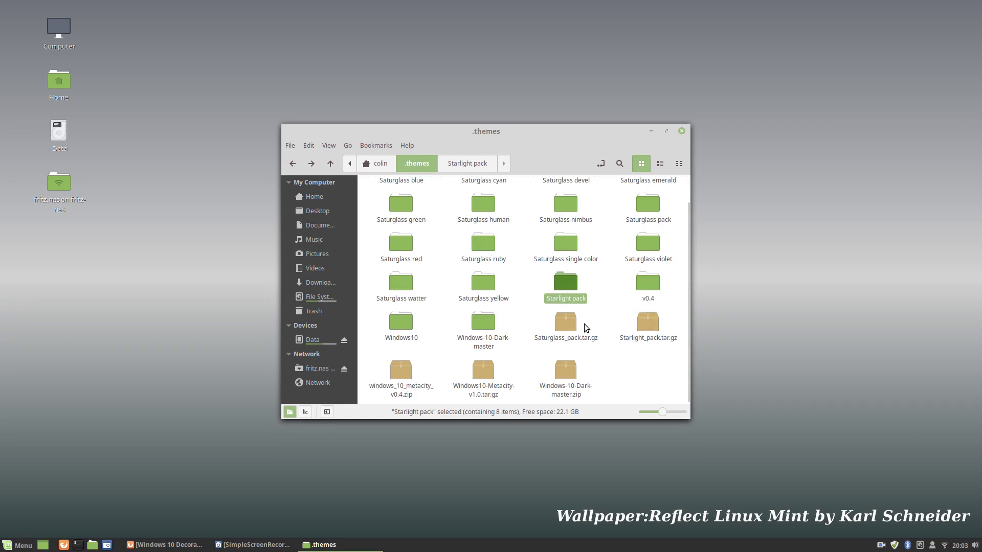
{"action": "left_click", "coordinate": [617, 314]}
{"action": "left_click", "coordinate": [567, 281]}
{"action": "double_click", "coordinate": [567, 282]}
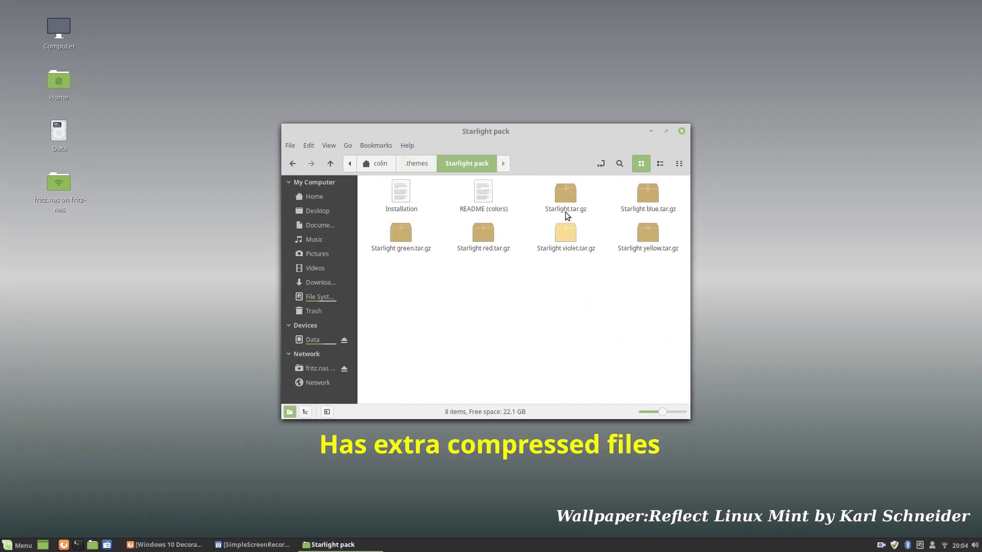
{"action": "left_click", "coordinate": [567, 191]}
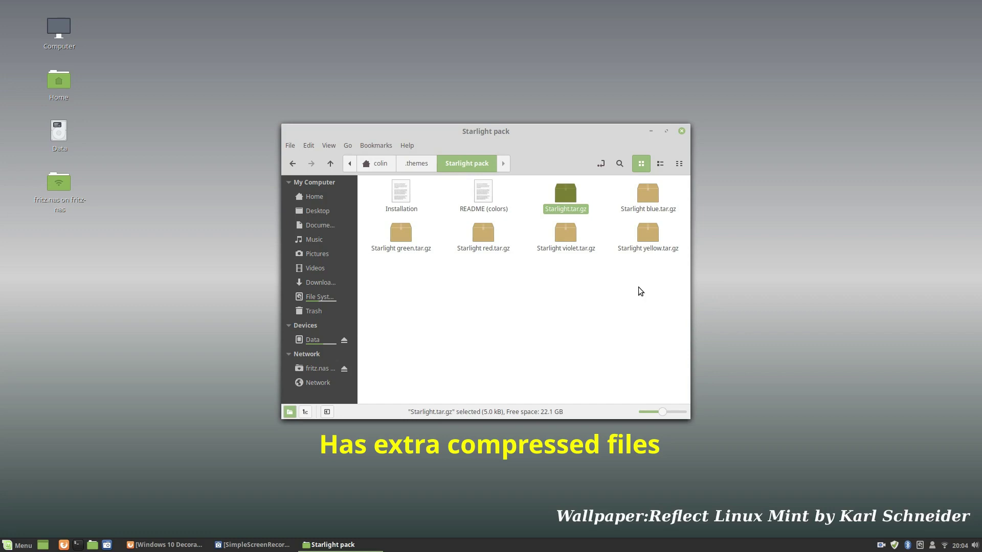
{"action": "left_click", "coordinate": [648, 238], "text": "shift"}
{"action": "right_click", "coordinate": [649, 237]}
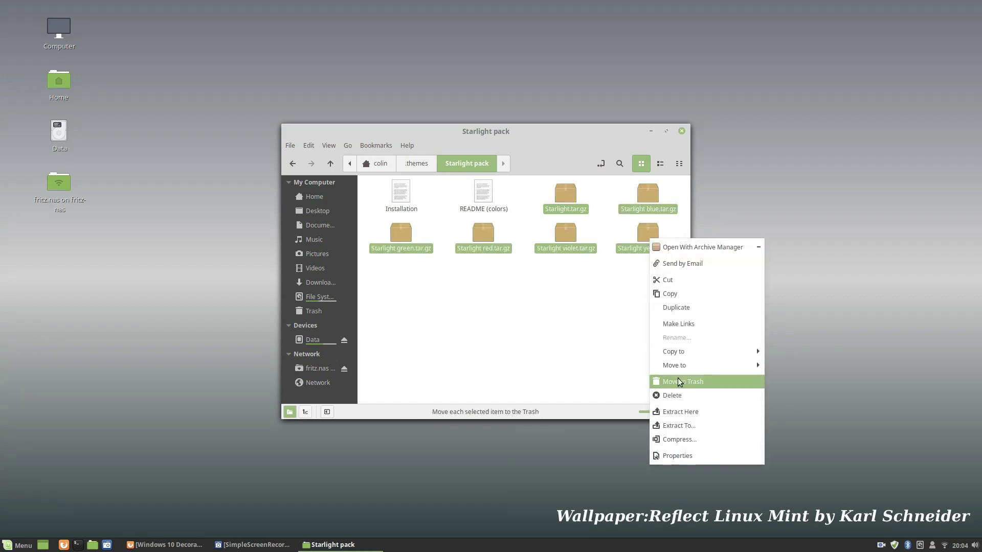
{"action": "left_click", "coordinate": [683, 408]}
Step: Move the extracted Starlight, blue, green, red, violet and yellow folders from Starlight pack up into the .themes folder
{"action": "left_click", "coordinate": [402, 193]}
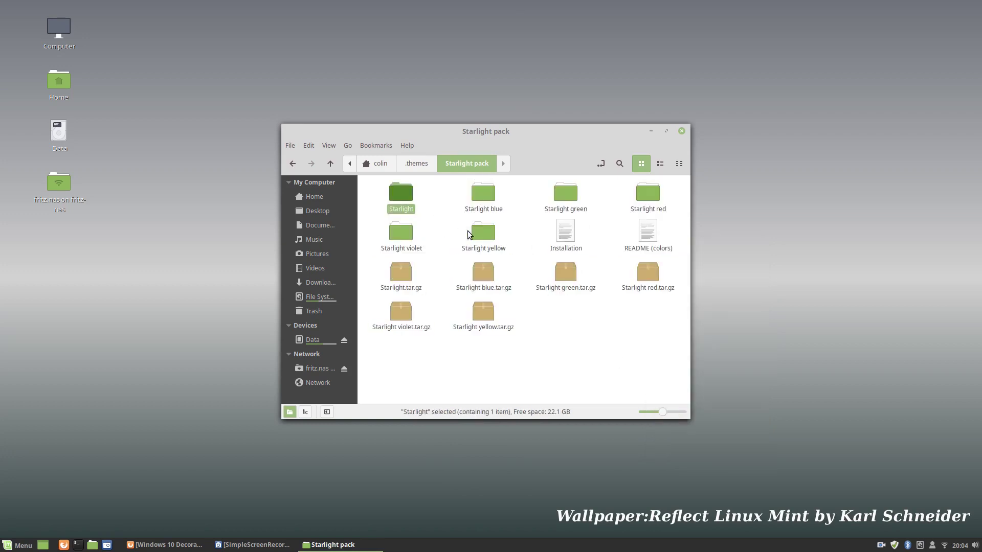
{"action": "left_click", "coordinate": [490, 234], "text": "shift"}
{"action": "right_click", "coordinate": [490, 234]}
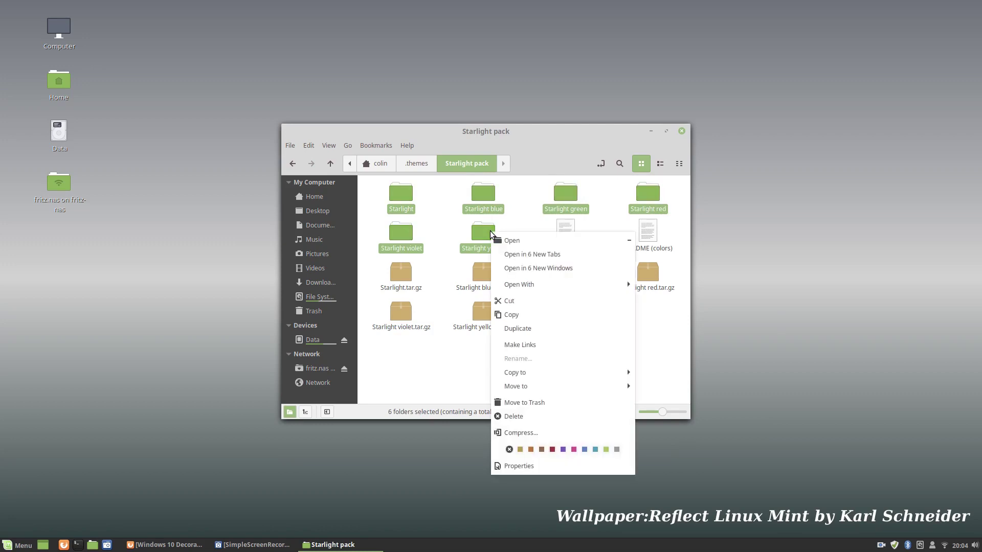
{"action": "left_click", "coordinate": [509, 301]}
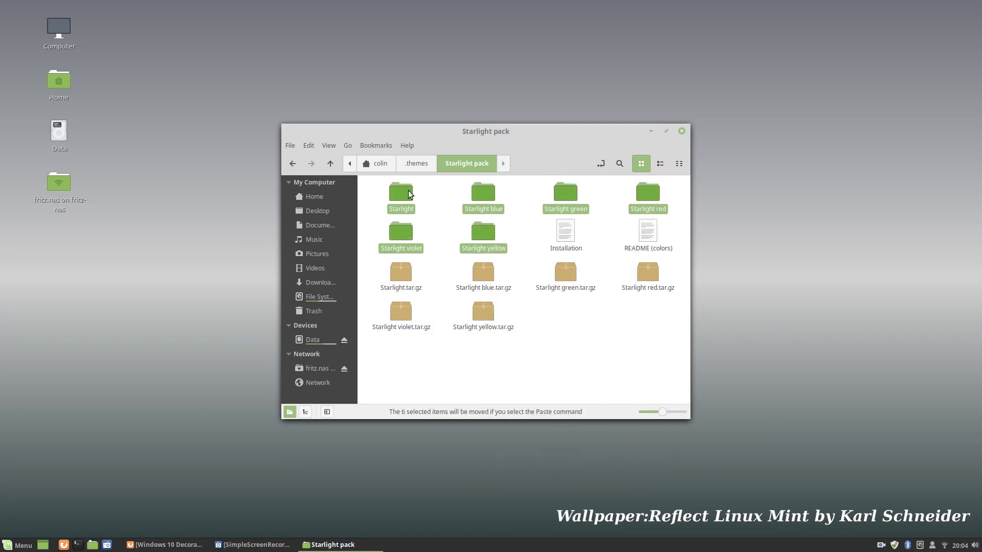
{"action": "left_click", "coordinate": [413, 163]}
{"action": "right_click", "coordinate": [615, 390]}
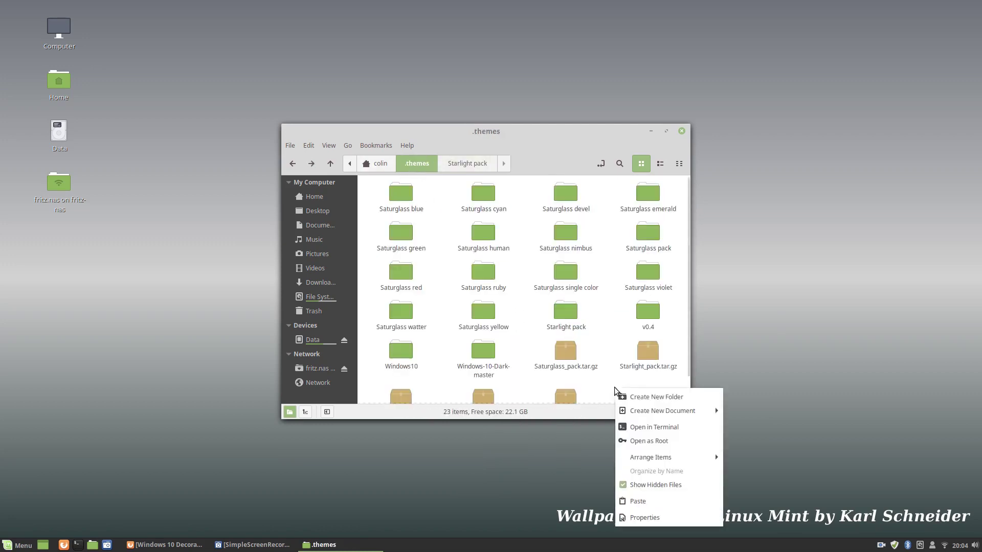
{"action": "left_click", "coordinate": [638, 502]}
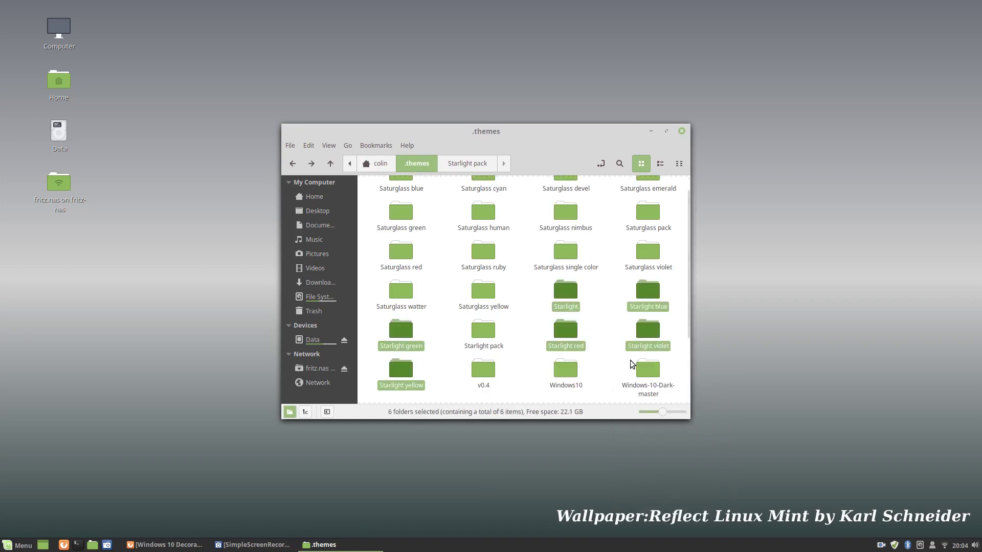
{"action": "left_click", "coordinate": [601, 302]}
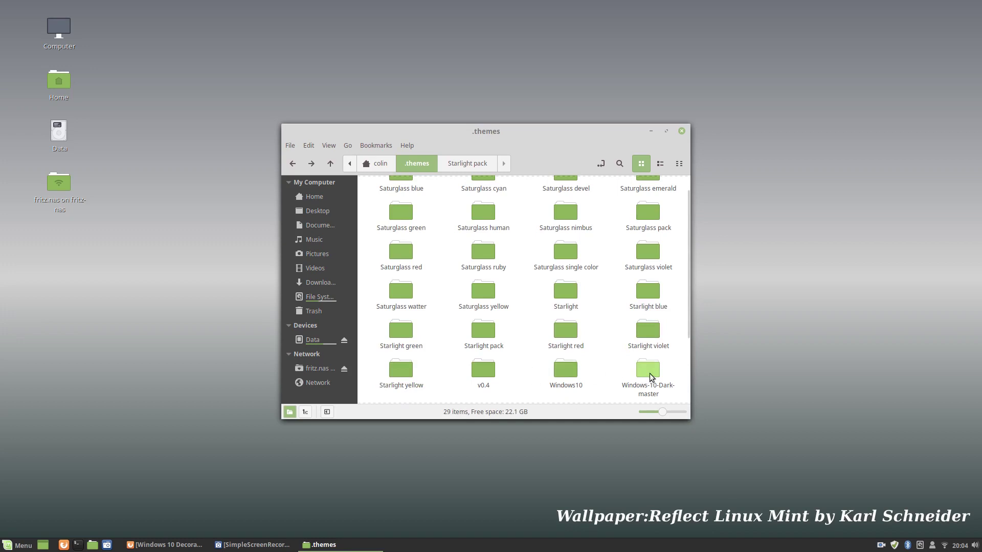
Step: Move all the colour theme folders, Blue through Yellow, from the v0.4 folder up into the .themes folder
{"action": "left_click", "coordinate": [486, 371]}
{"action": "double_click", "coordinate": [486, 370]}
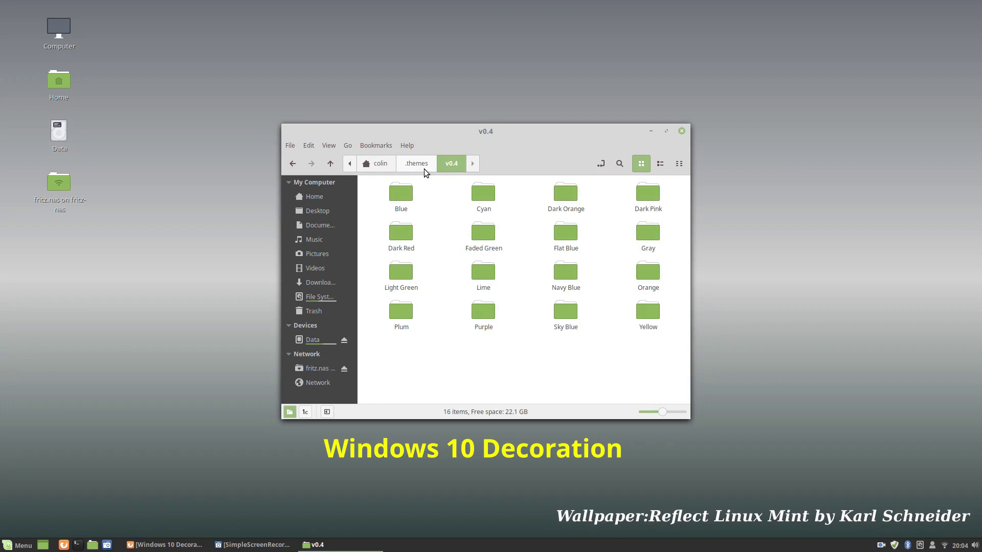
{"action": "left_click_drag", "start_coordinate": [385, 352], "coordinate": [647, 193]}
{"action": "right_click", "coordinate": [647, 193]}
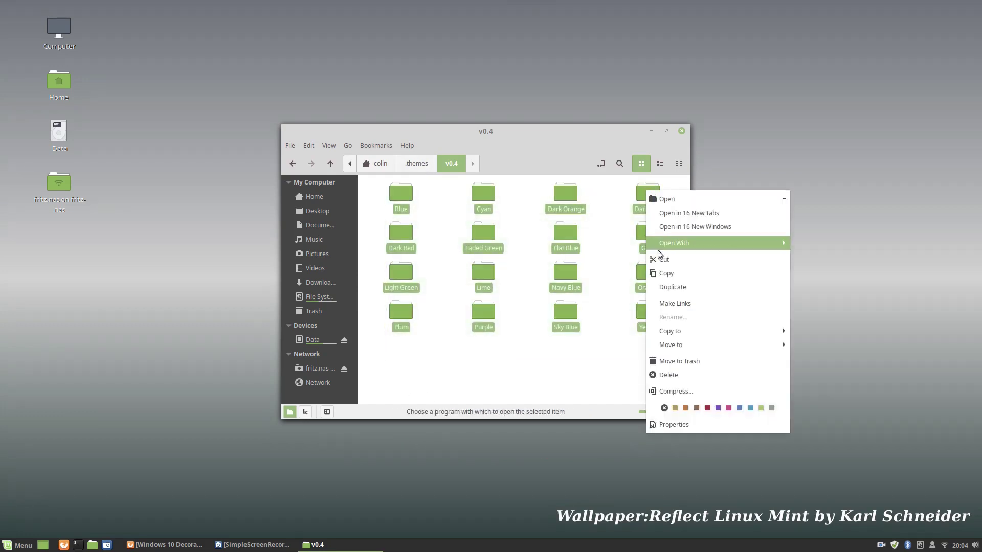
{"action": "left_click", "coordinate": [662, 262]}
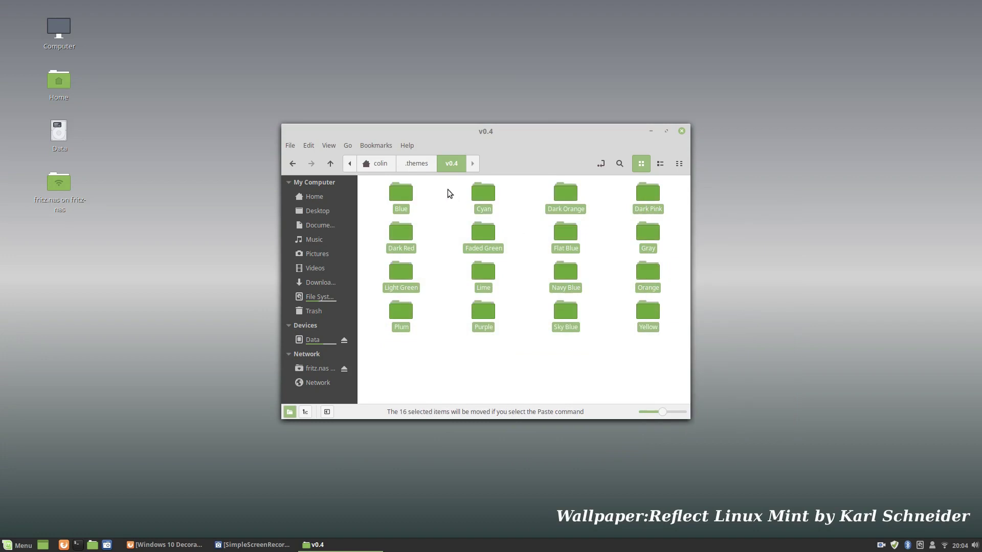
{"action": "left_click", "coordinate": [426, 165]}
{"action": "right_click", "coordinate": [522, 313]}
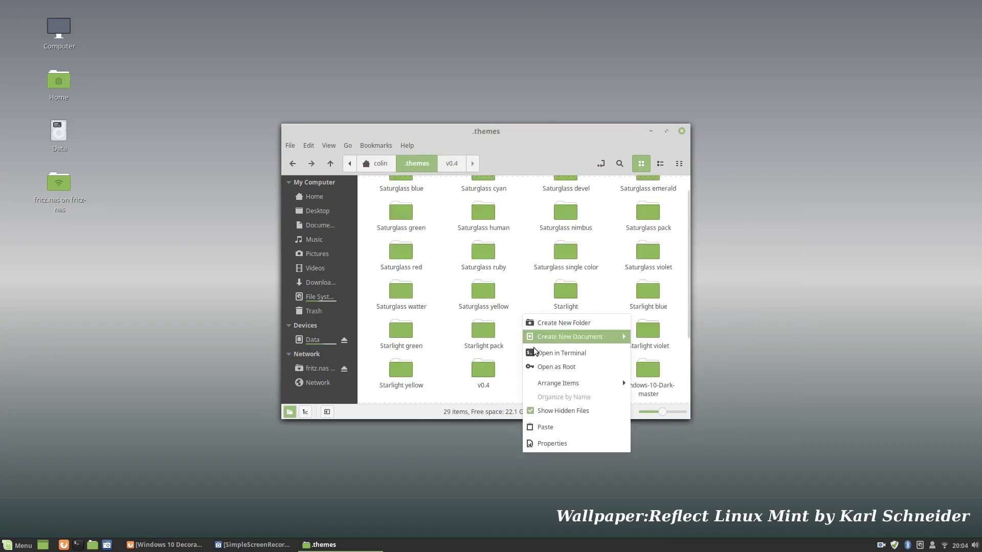
{"action": "left_click", "coordinate": [557, 427]}
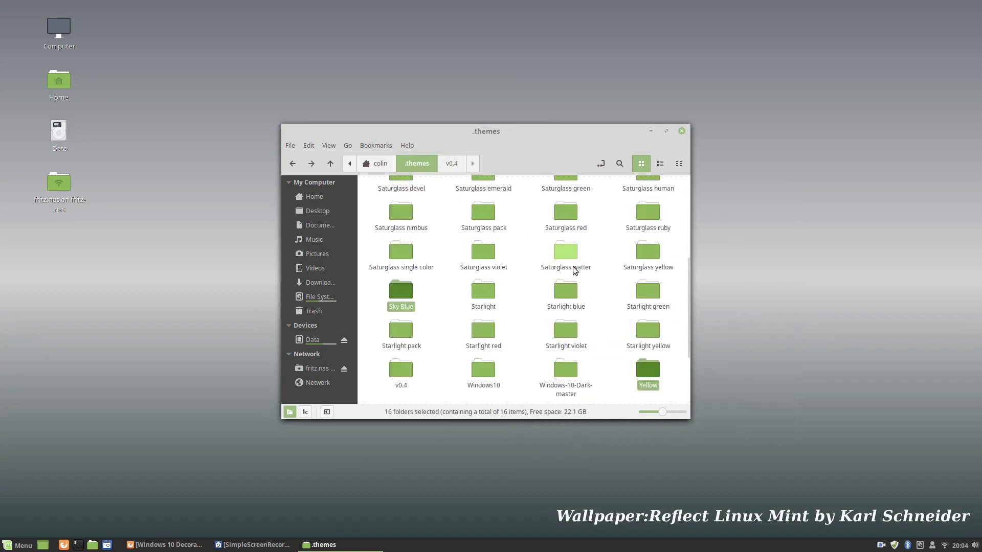
{"action": "double_click", "coordinate": [492, 372]}
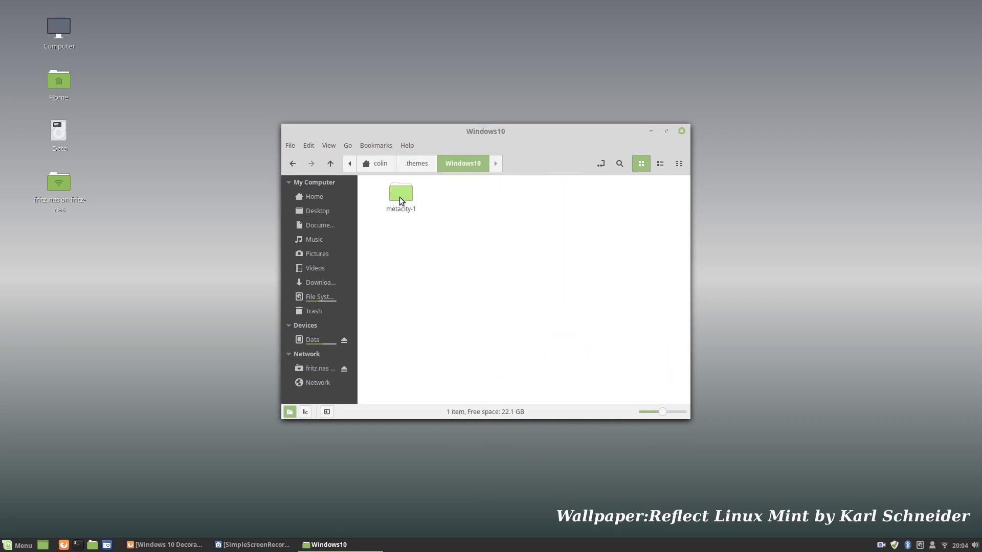
{"action": "left_click", "coordinate": [25, 545]}
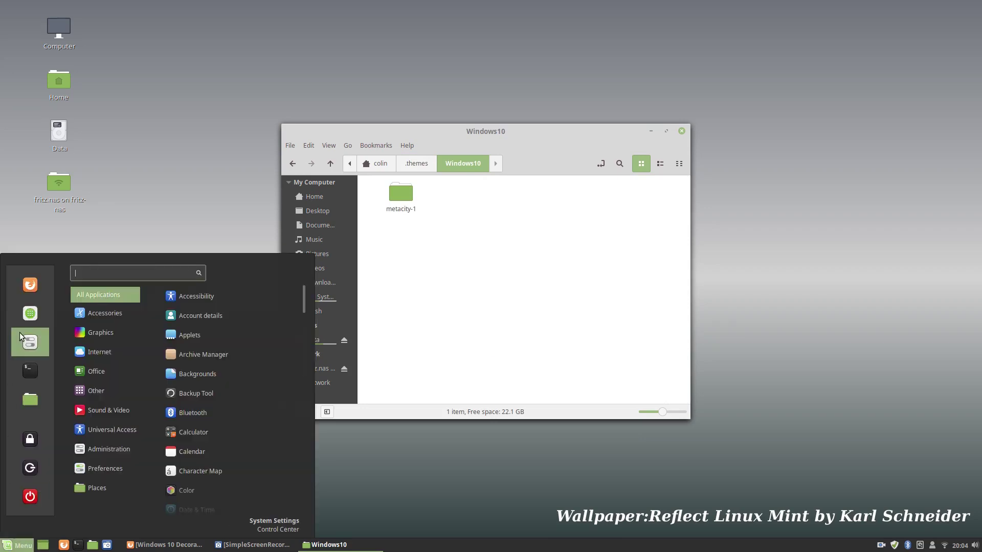
{"action": "left_click", "coordinate": [20, 332]}
{"action": "left_click", "coordinate": [507, 195]}
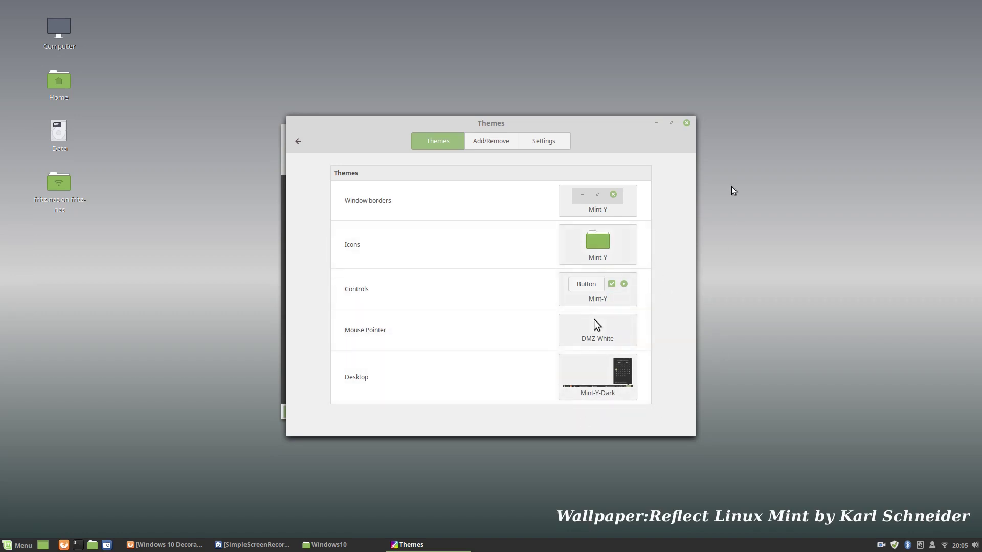
{"action": "left_click", "coordinate": [687, 123]}
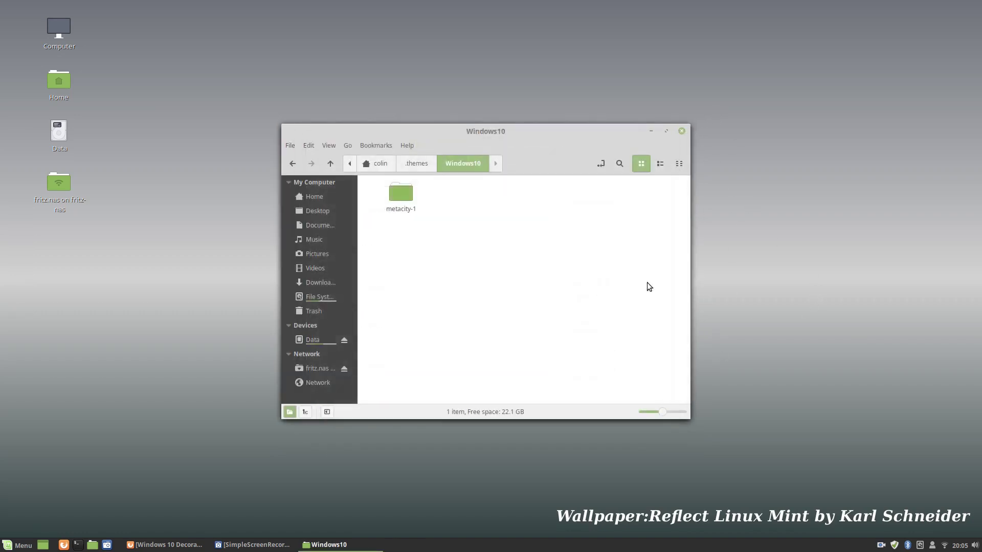
Step: Copy wallpaper.jpg from the Windows-10-Dark-master theme folder into the home folder's .wallpaper folder, and minimise the file manager
{"action": "left_click", "coordinate": [423, 167]}
{"action": "double_click", "coordinate": [565, 373]}
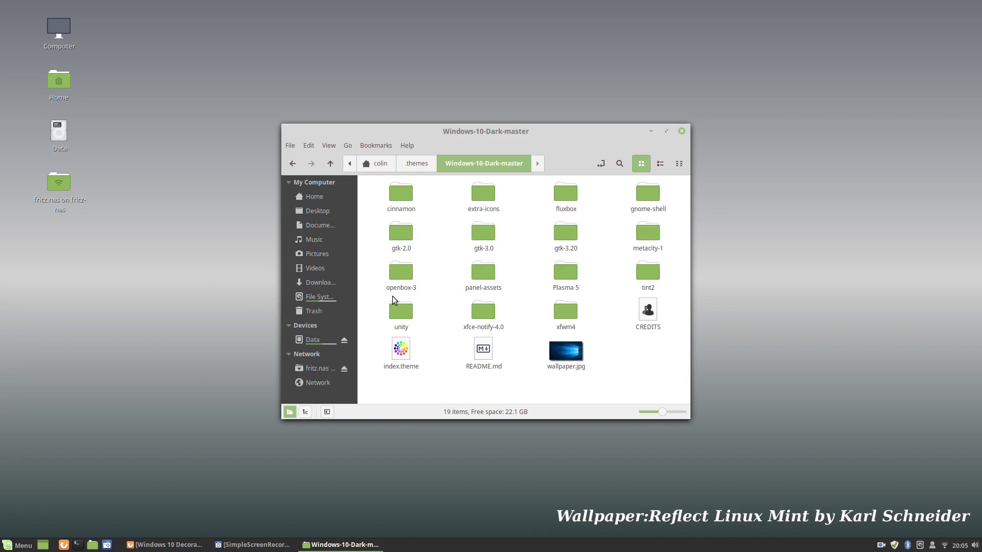
{"action": "right_click", "coordinate": [567, 355]}
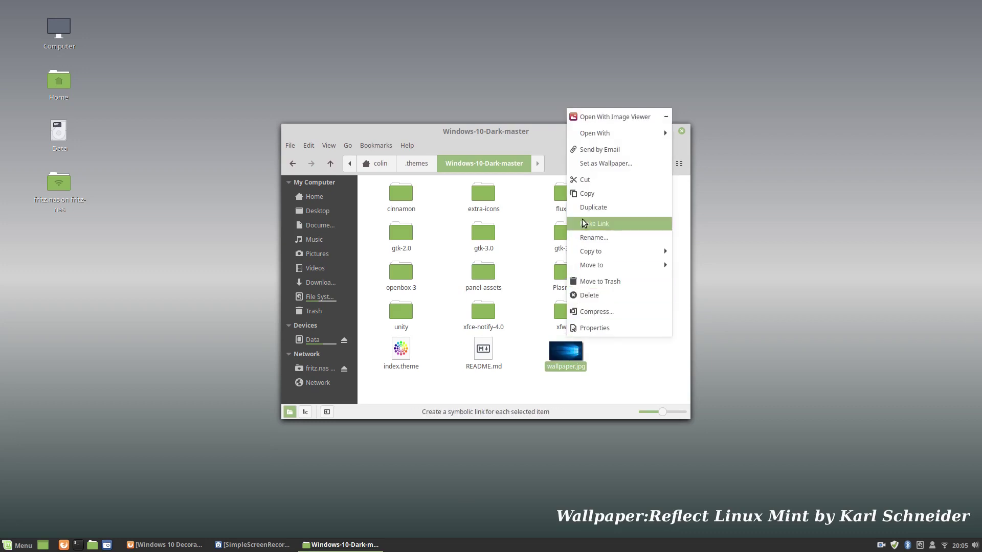
{"action": "left_click", "coordinate": [593, 195]}
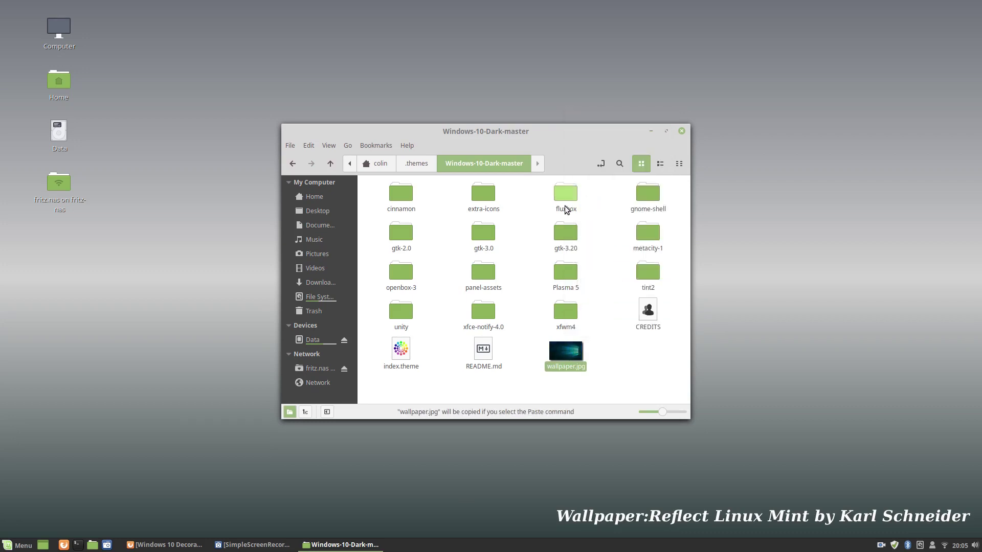
{"action": "left_click", "coordinate": [318, 195]}
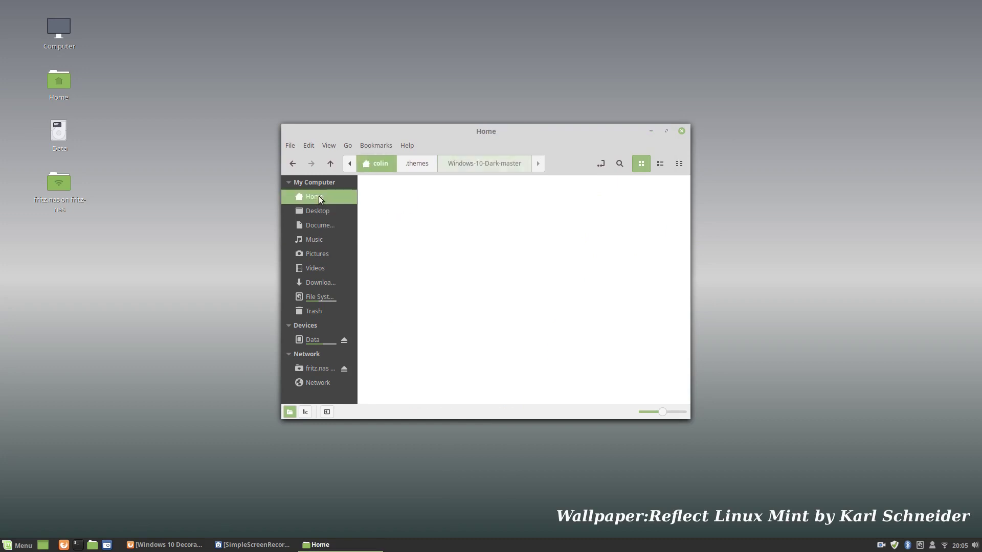
{"action": "scroll", "coordinate": [521, 306], "scroll_direction": "down", "scroll_amount": 3}
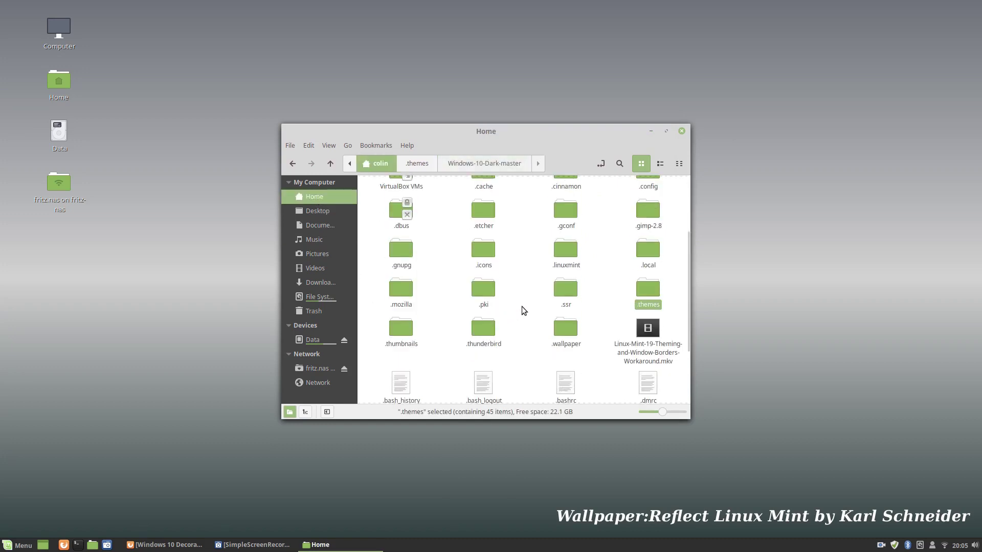
{"action": "double_click", "coordinate": [565, 321]}
{"action": "right_click", "coordinate": [534, 240]}
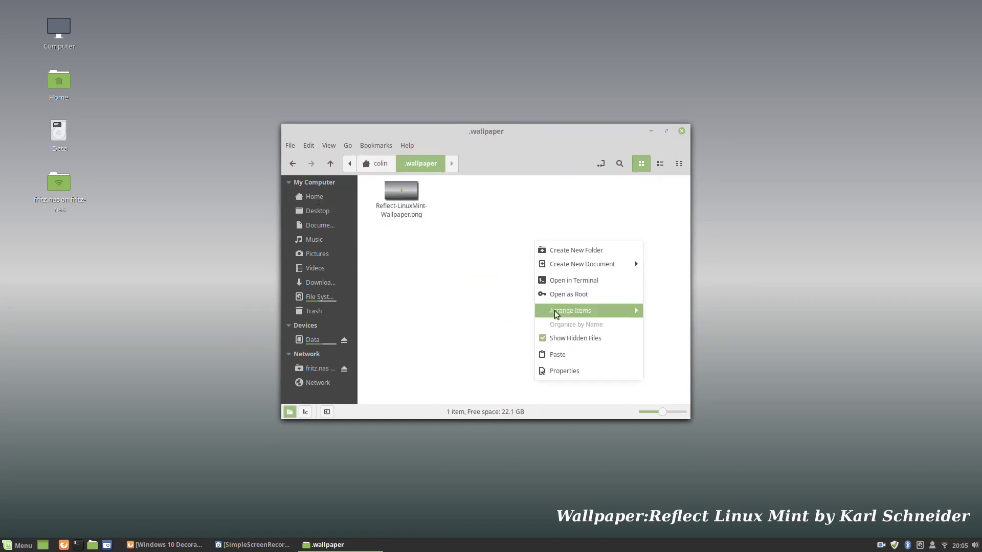
{"action": "left_click", "coordinate": [547, 352]}
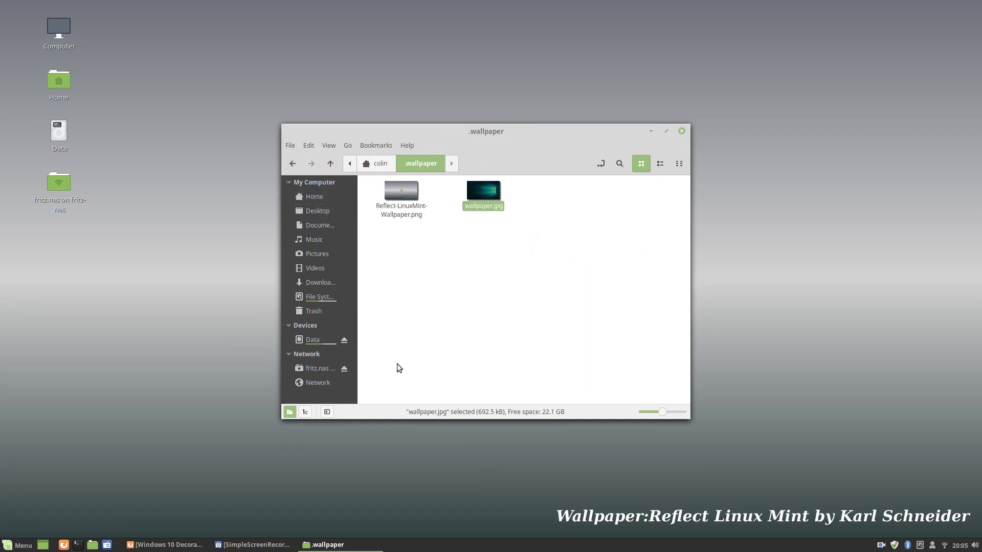
{"action": "left_click", "coordinate": [311, 195]}
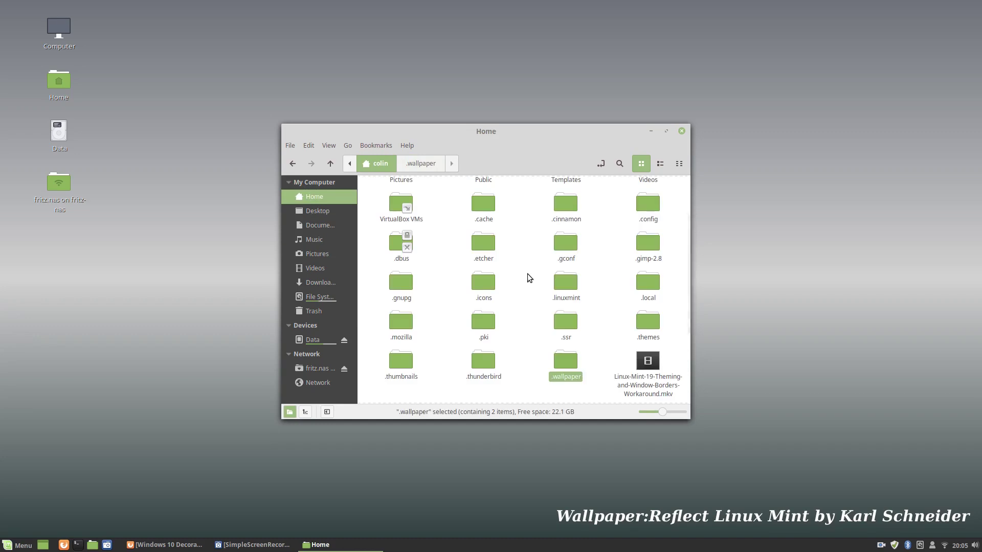
{"action": "left_click", "coordinate": [650, 130]}
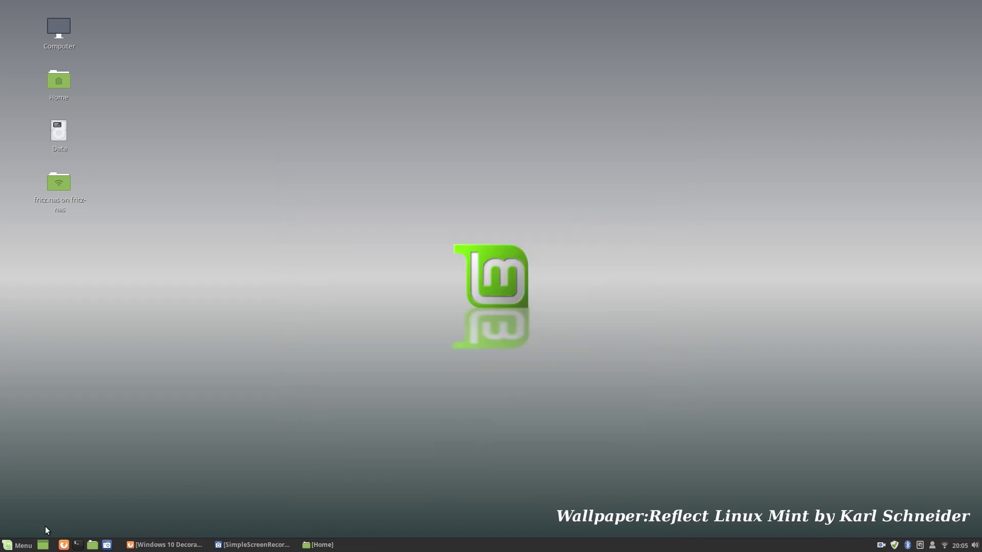
Step: Open the Themes settings and examine which window borders and icon themes are available
{"action": "left_click", "coordinate": [16, 546]}
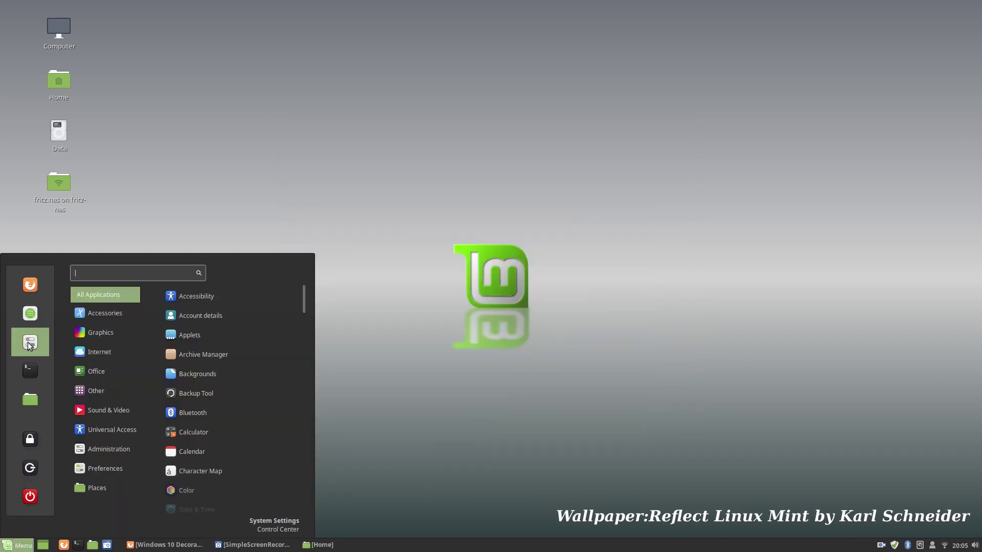
{"action": "left_click", "coordinate": [27, 342]}
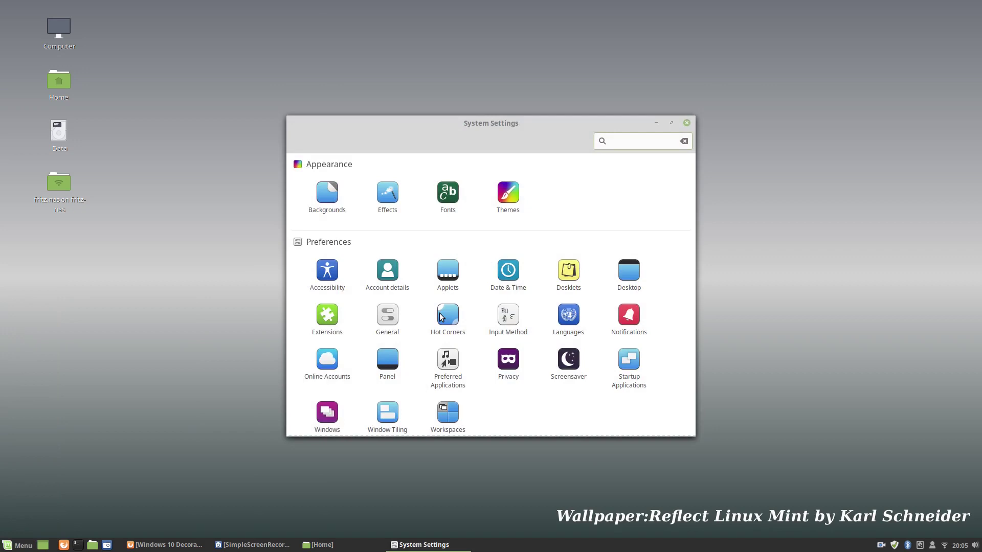
{"action": "left_click", "coordinate": [514, 194]}
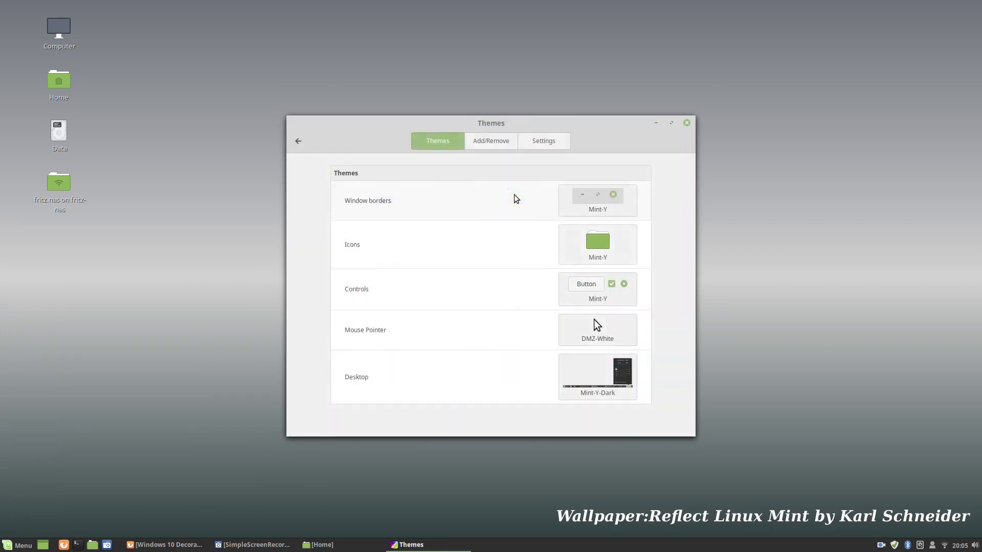
{"action": "left_click", "coordinate": [600, 198]}
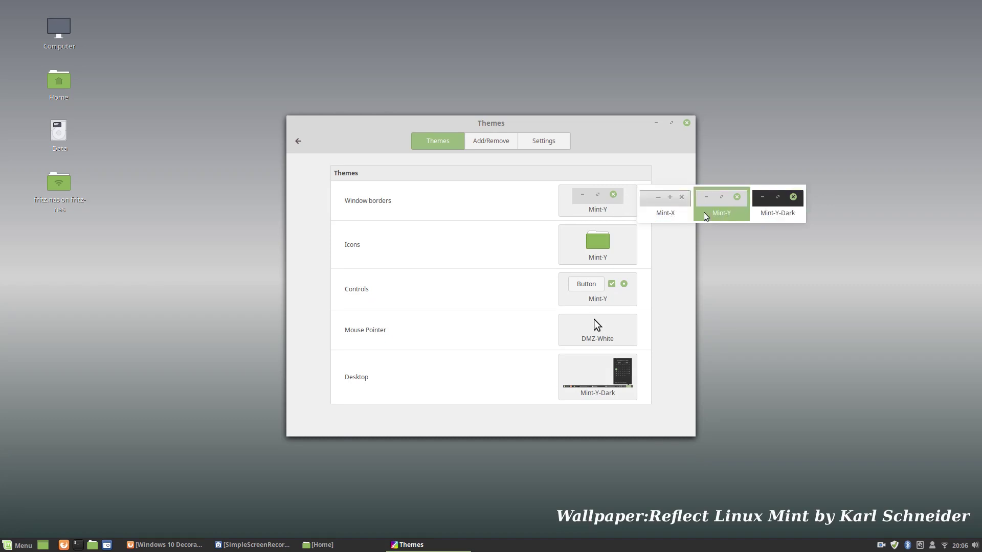
{"action": "left_click", "coordinate": [369, 263]}
{"action": "left_click", "coordinate": [588, 246]}
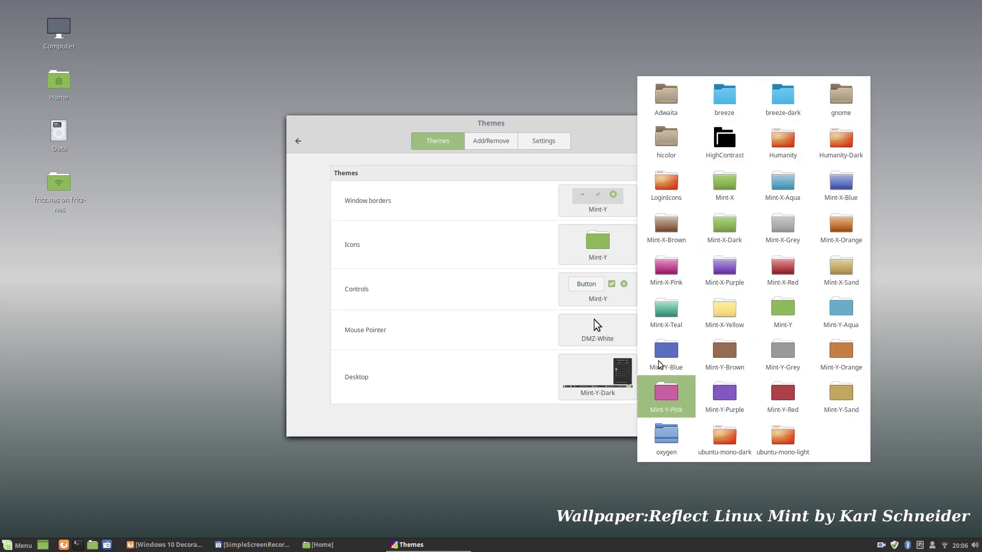
{"action": "left_click", "coordinate": [498, 298]}
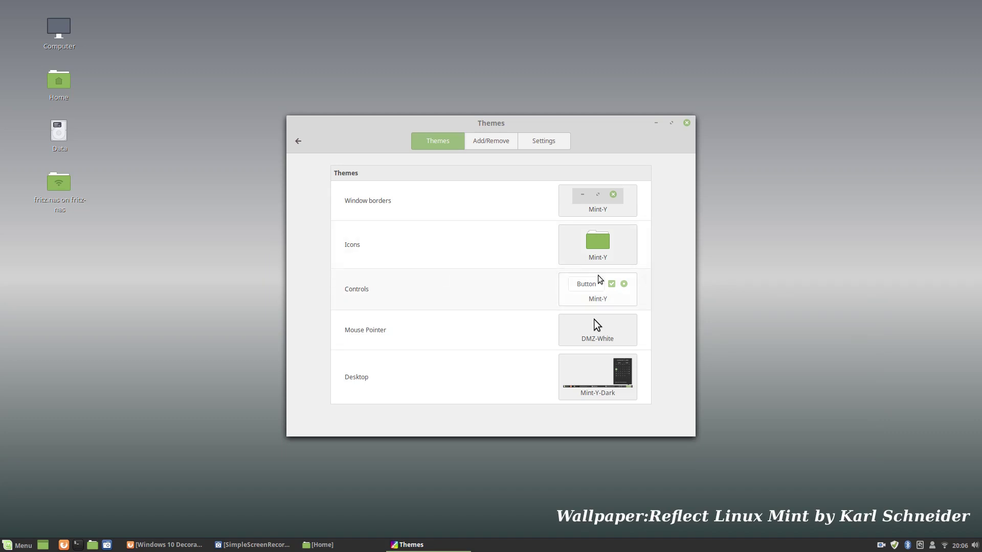
Step: Examine the available controls and desktop themes for the added ones, and recheck the window borders choices
{"action": "left_click", "coordinate": [600, 290]}
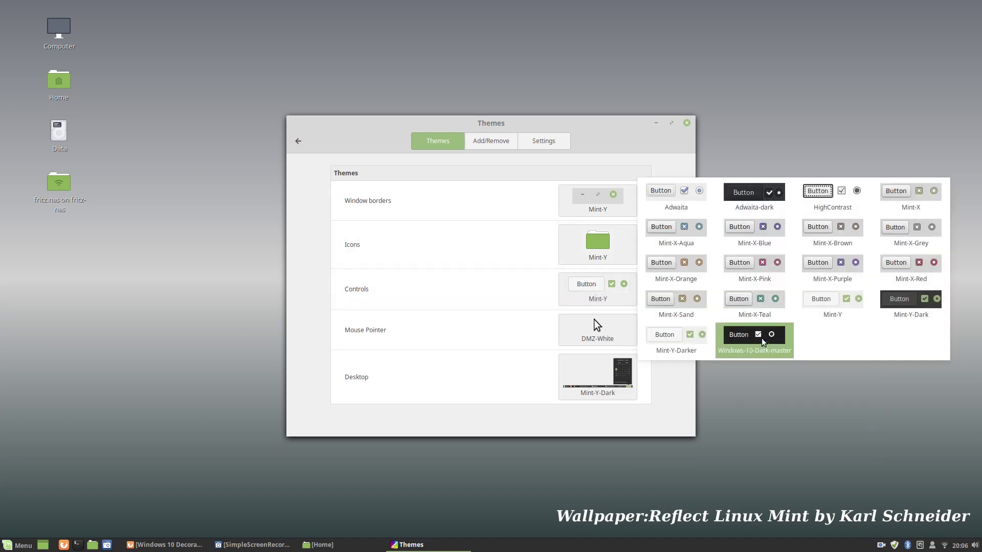
{"action": "left_click", "coordinate": [439, 318]}
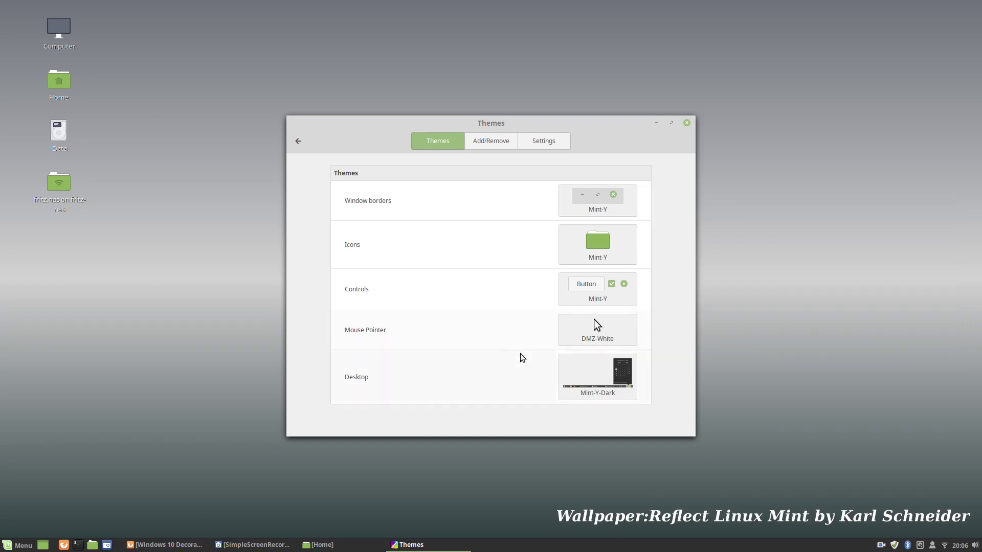
{"action": "left_click", "coordinate": [606, 375]}
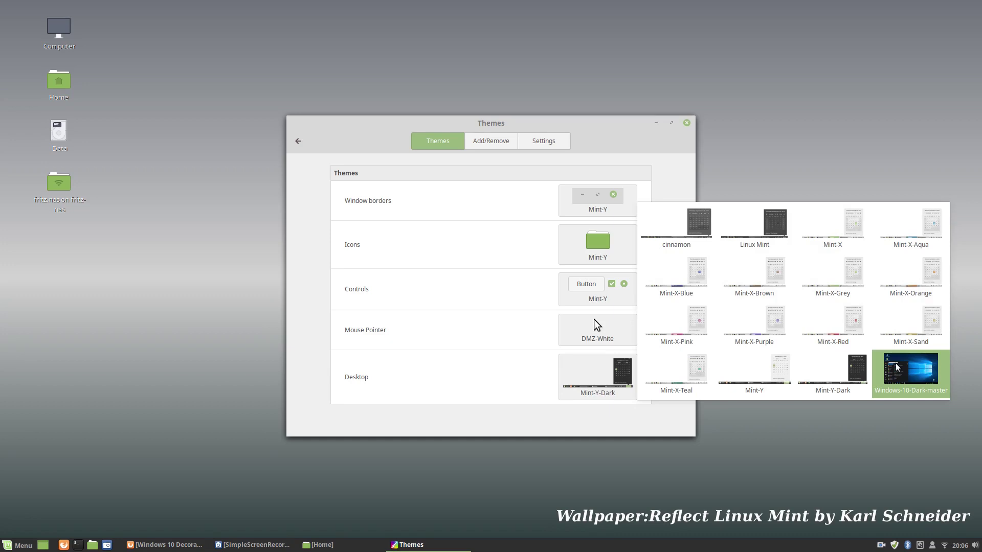
{"action": "left_click", "coordinate": [610, 134]}
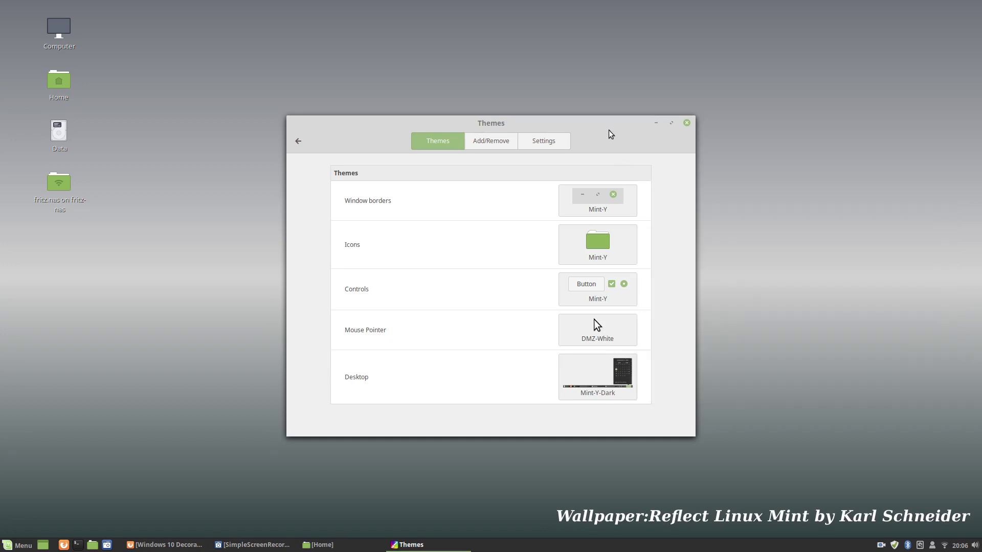
{"action": "left_click", "coordinate": [592, 376]}
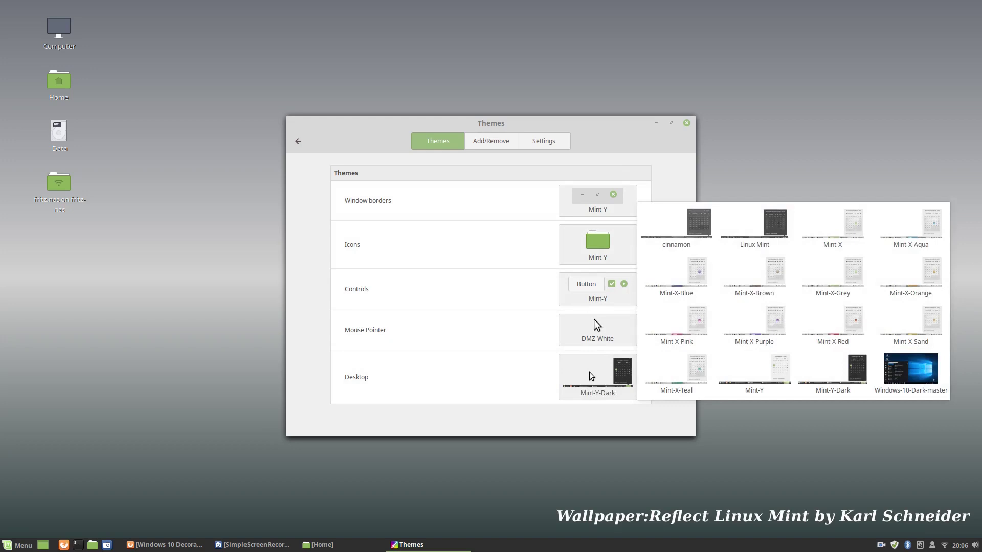
{"action": "left_click", "coordinate": [437, 382]}
{"action": "left_click", "coordinate": [579, 206]}
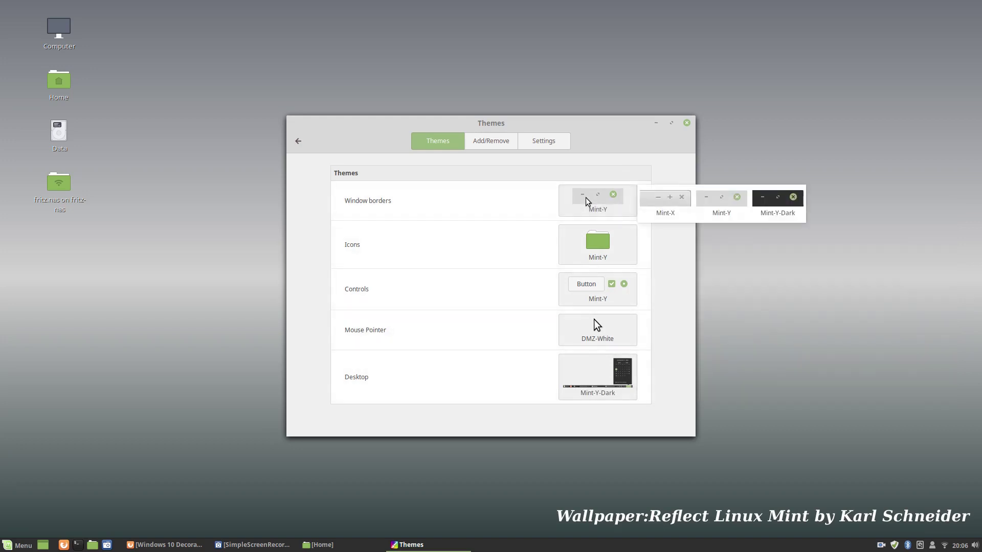
{"action": "left_click", "coordinate": [496, 201]}
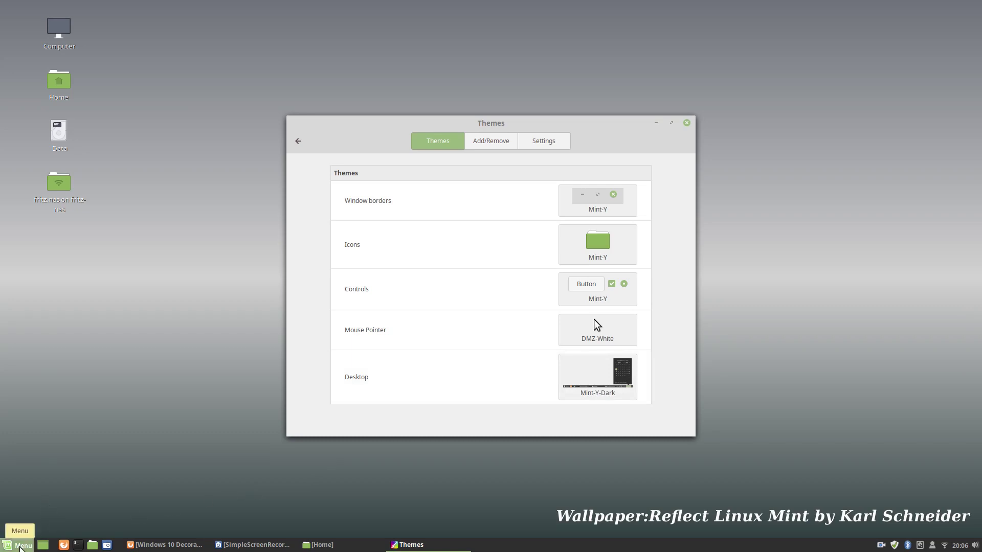
Step: Switch to Software Manager, search for dconf-editor and open the details page of the Dconf-editor package
{"action": "left_click", "coordinate": [19, 548]}
{"action": "left_click", "coordinate": [27, 317]}
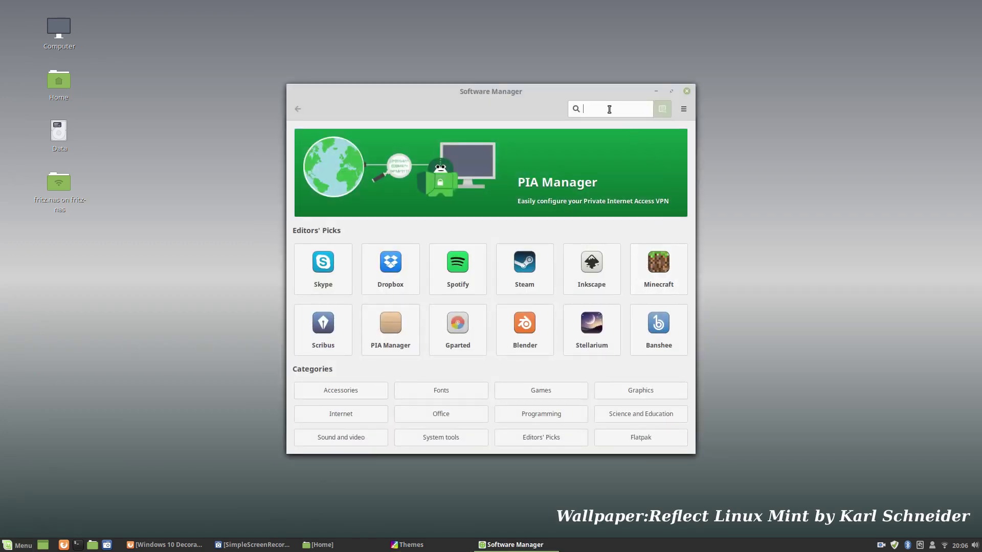
{"action": "type", "text": "dconf"}
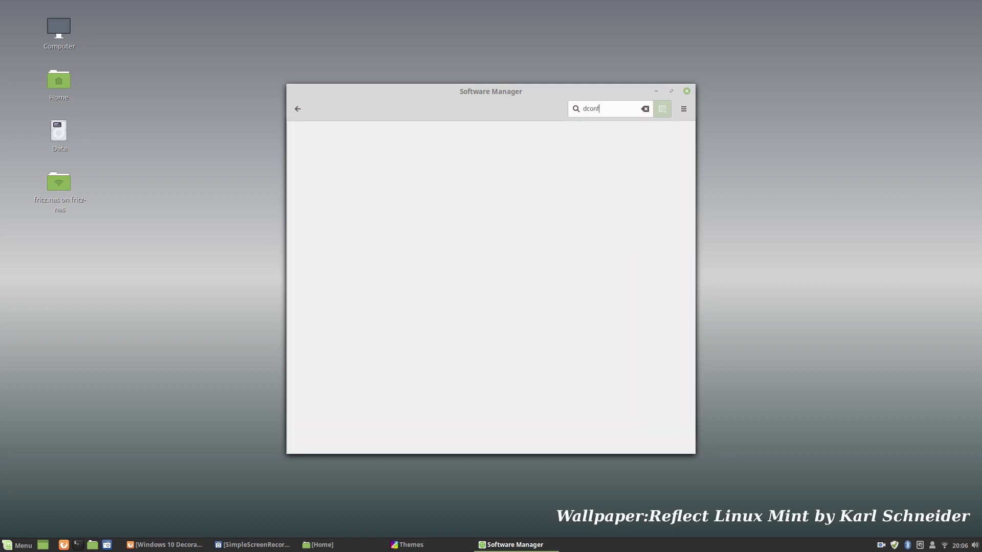
{"action": "type", "text": "-editor"}
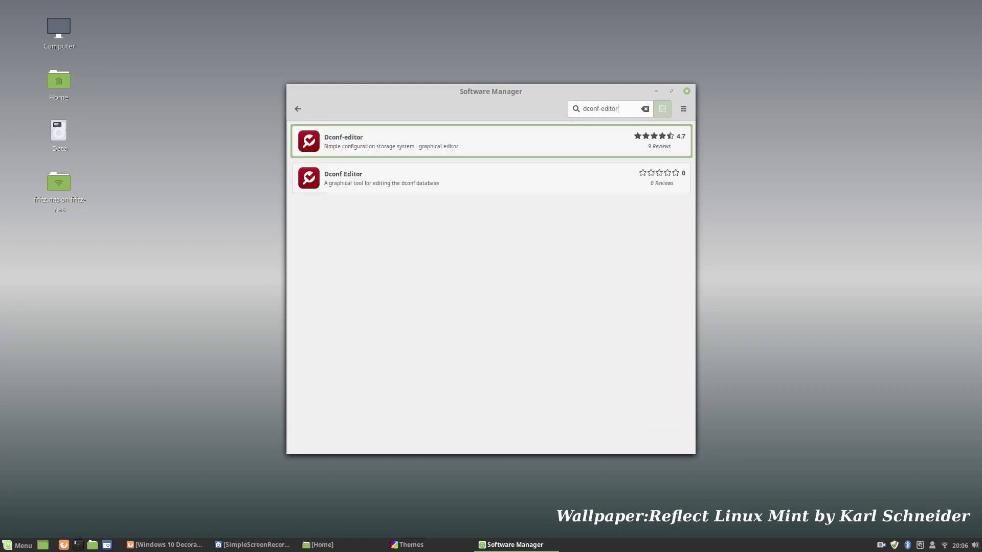
{"action": "left_click", "coordinate": [398, 147]}
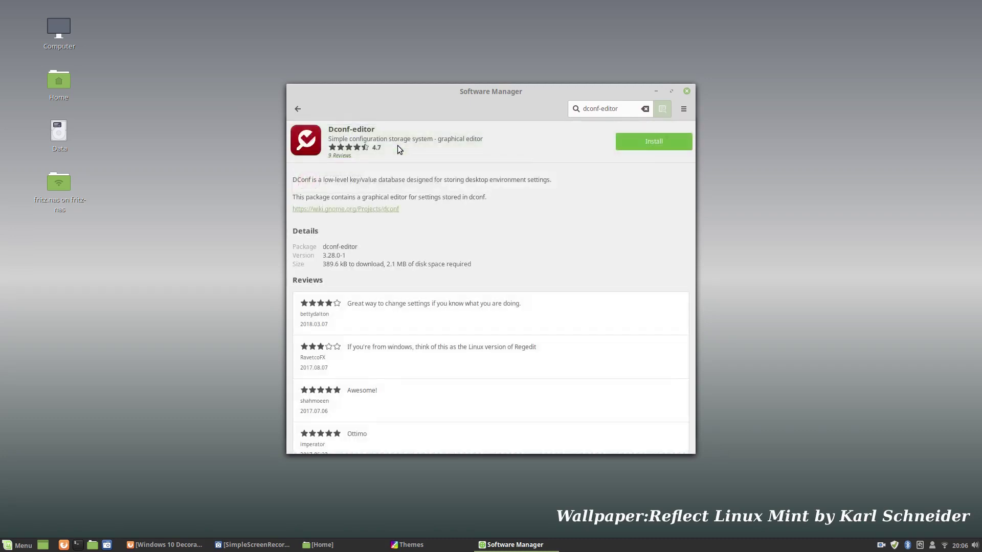
Step: Install the Dconf-editor package, authenticating with the account password, and close Software Manager
{"action": "left_click", "coordinate": [664, 137]}
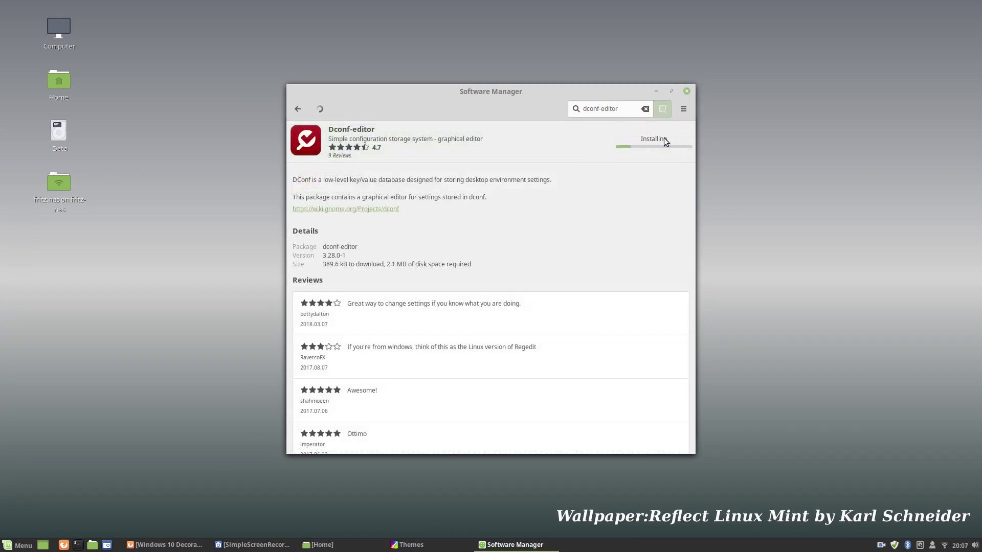
{"action": "type", "text": "••••••••"}
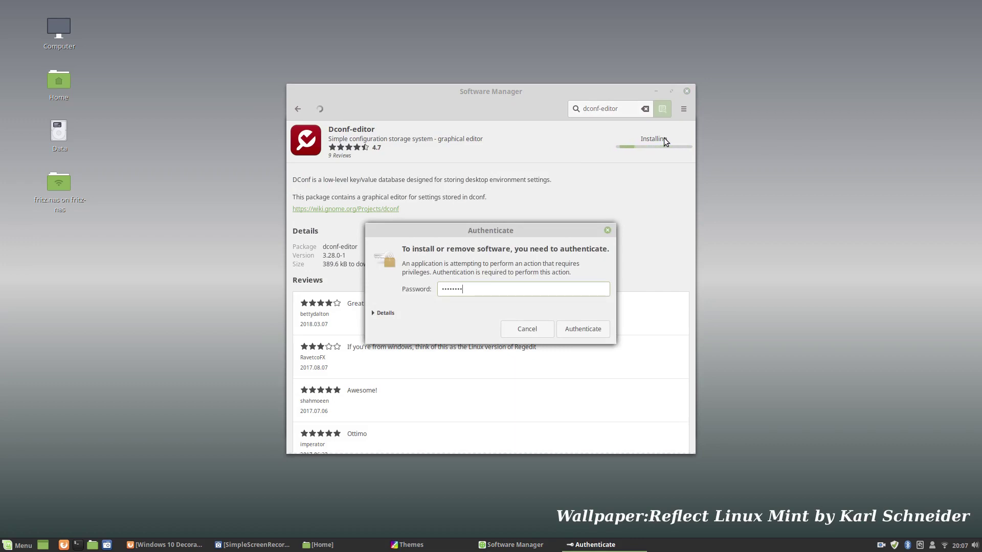
{"action": "key", "text": "Return"}
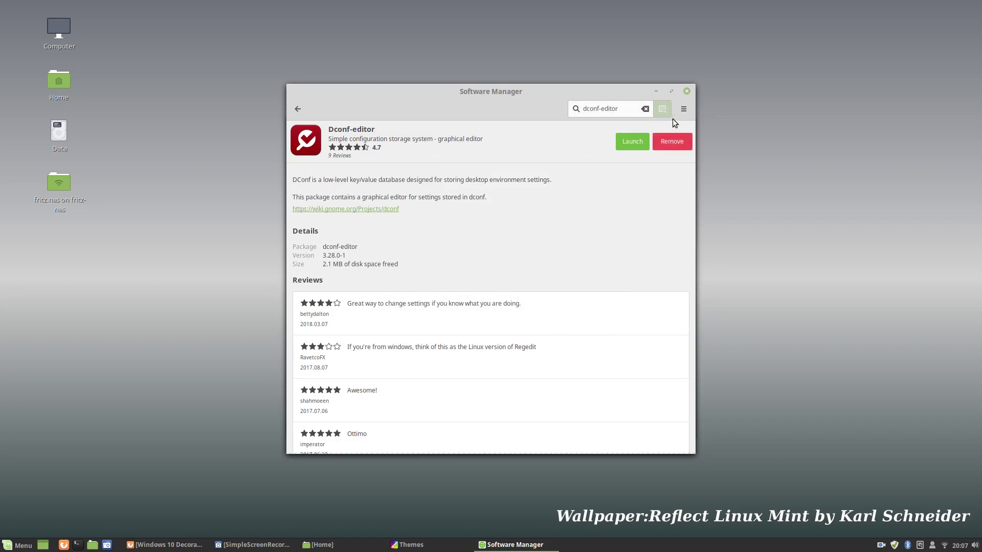
{"action": "left_click", "coordinate": [686, 91]}
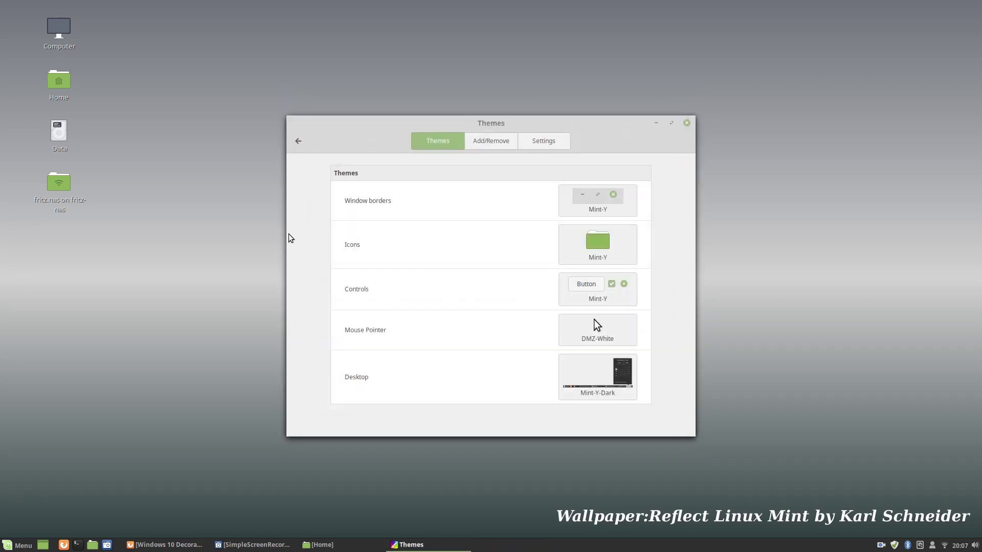
Step: Launch dconf Editor and acknowledge its warning about editing settings carefully
{"action": "key", "text": "super"}
{"action": "type", "text": "dcon"}
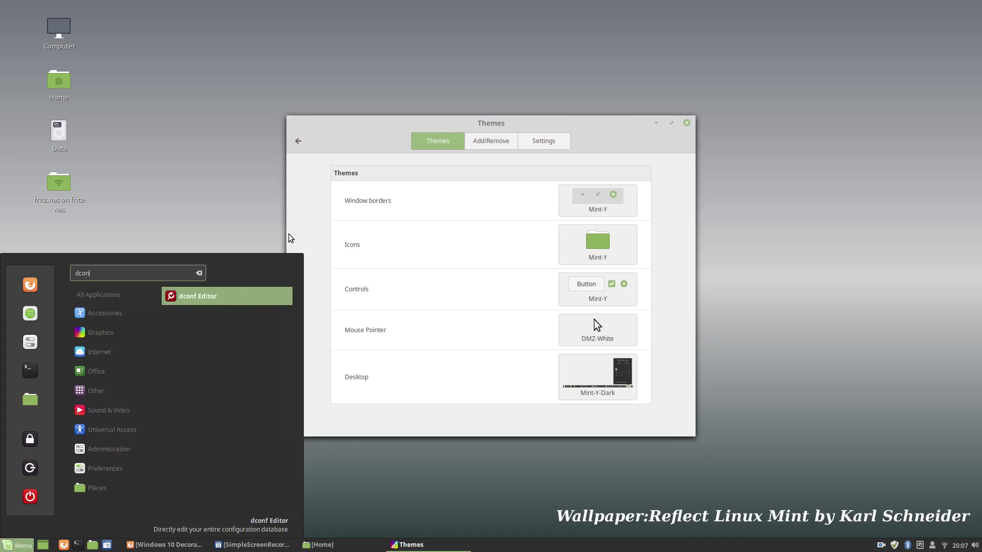
{"action": "key", "text": "Return"}
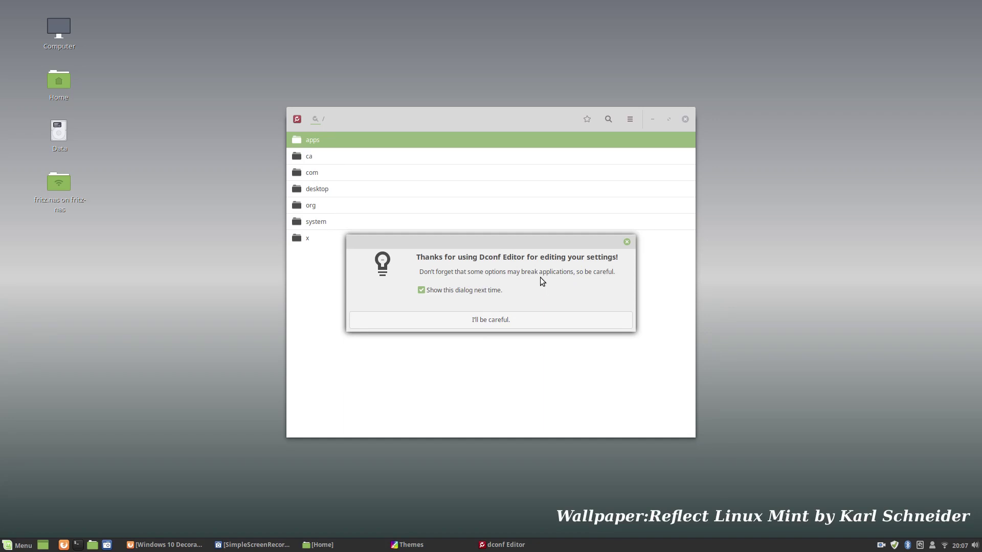
{"action": "left_click", "coordinate": [538, 324]}
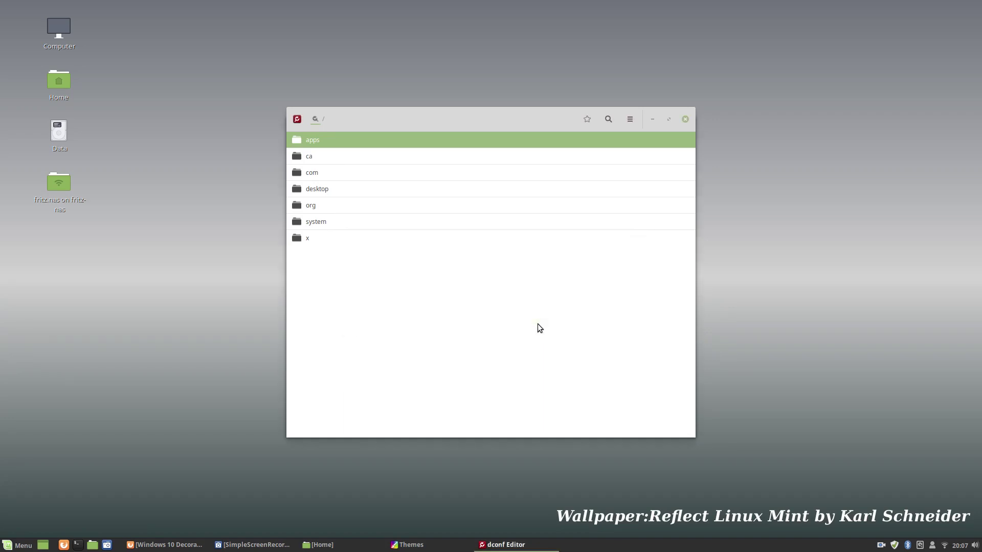
Step: Open the theme key under /org/cinnamon/desktop/wm/preferences
{"action": "left_click", "coordinate": [329, 207]}
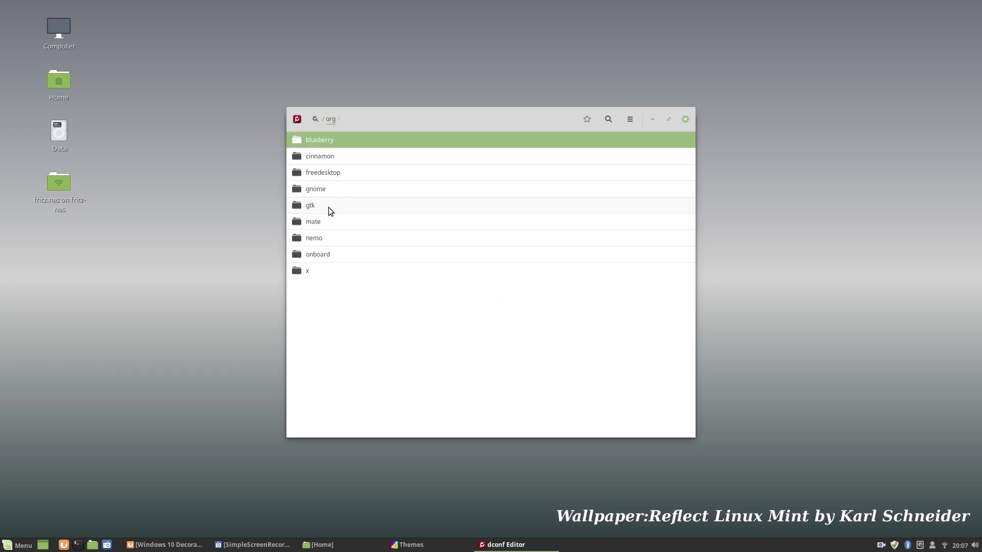
{"action": "left_click", "coordinate": [330, 157]}
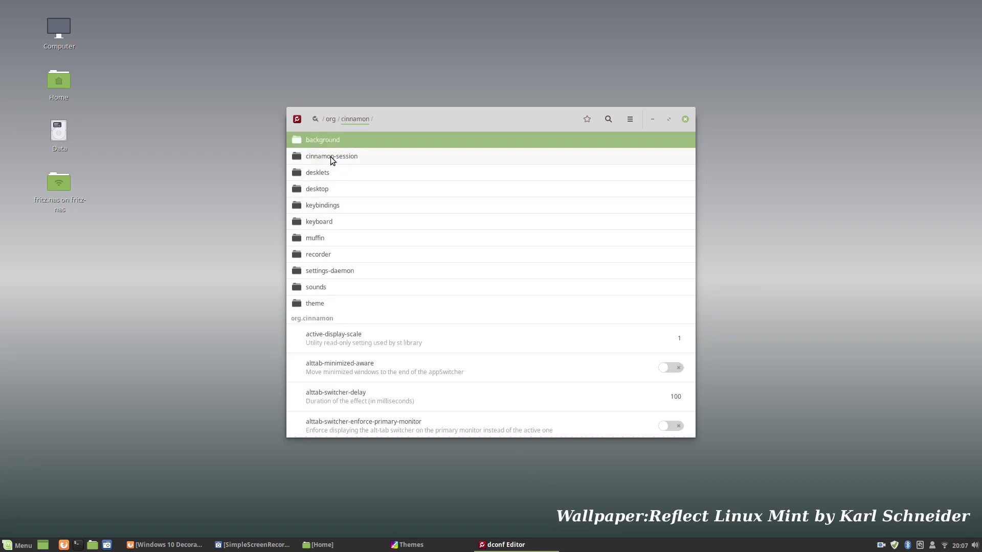
{"action": "left_click", "coordinate": [341, 191]}
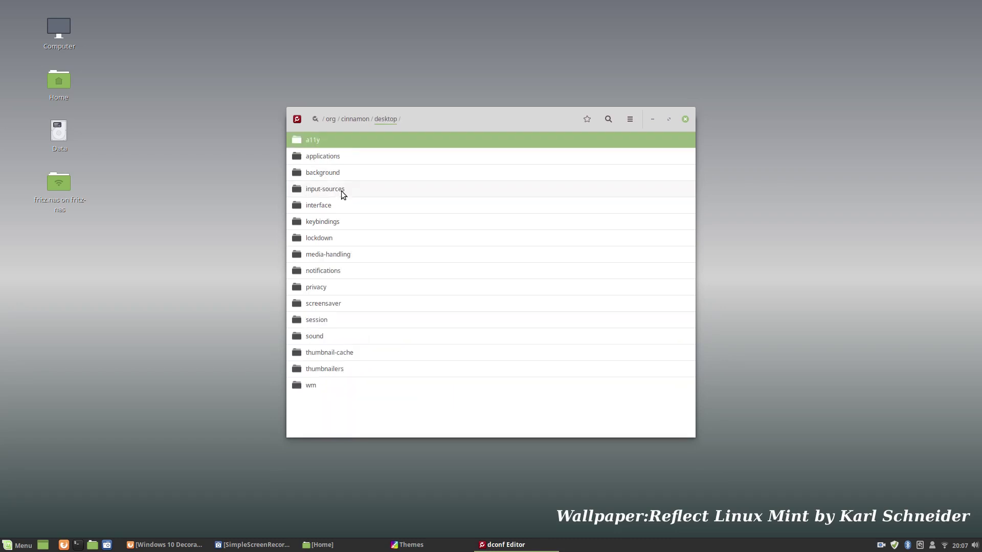
{"action": "left_click", "coordinate": [329, 387]}
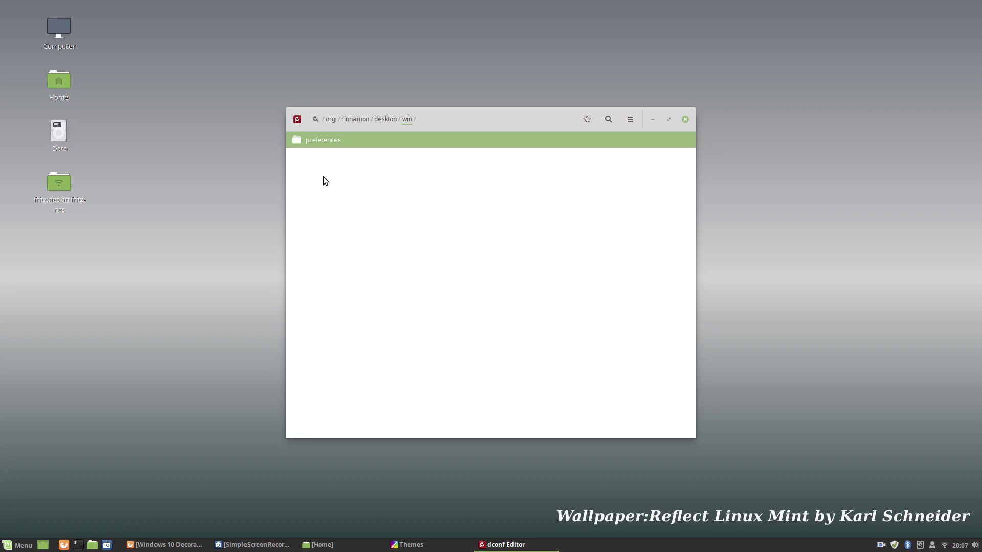
{"action": "left_click", "coordinate": [329, 141]}
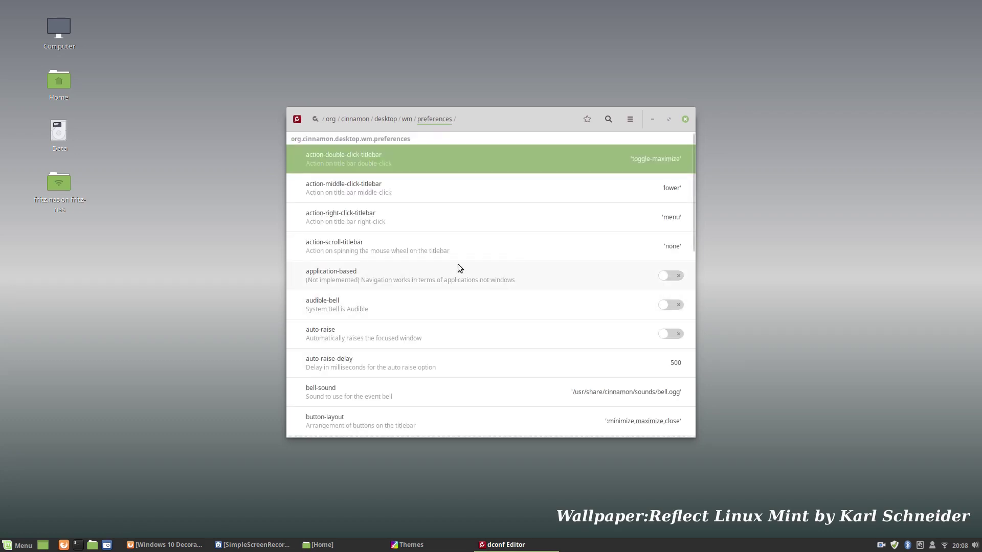
{"action": "scroll", "coordinate": [459, 264], "scroll_direction": "down", "scroll_amount": 3}
{"action": "scroll", "coordinate": [458, 265], "scroll_direction": "down", "scroll_amount": 4}
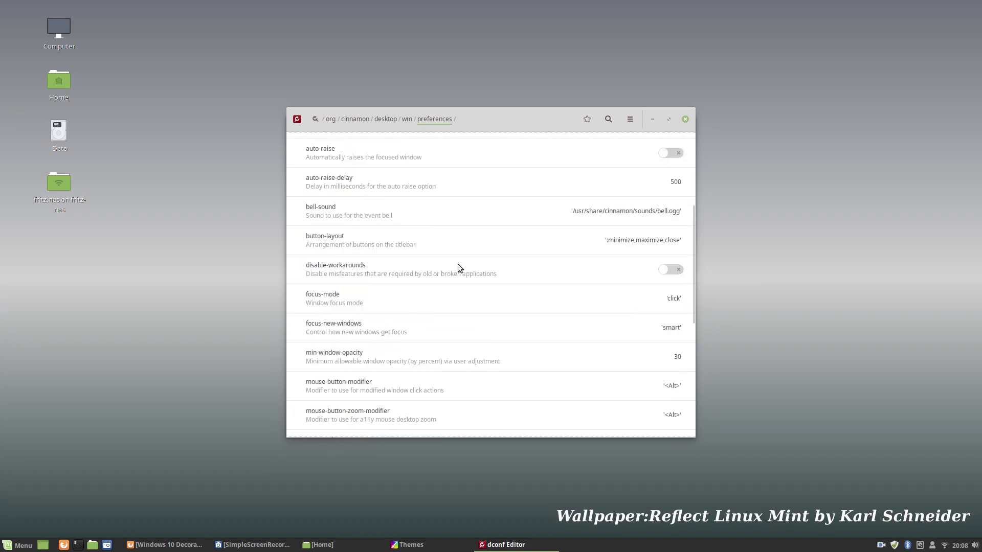
{"action": "scroll", "coordinate": [459, 264], "scroll_direction": "down", "scroll_amount": 5}
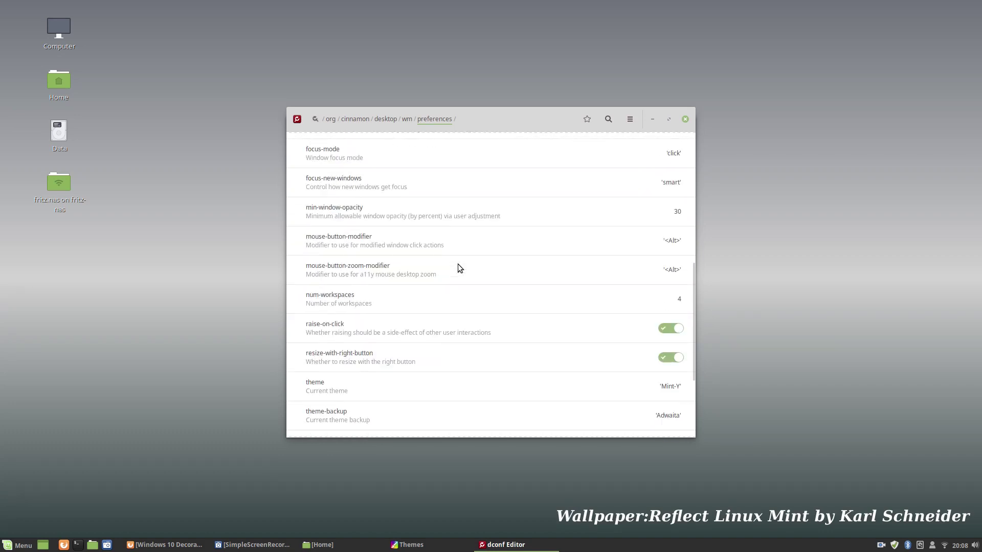
{"action": "left_click", "coordinate": [398, 393]}
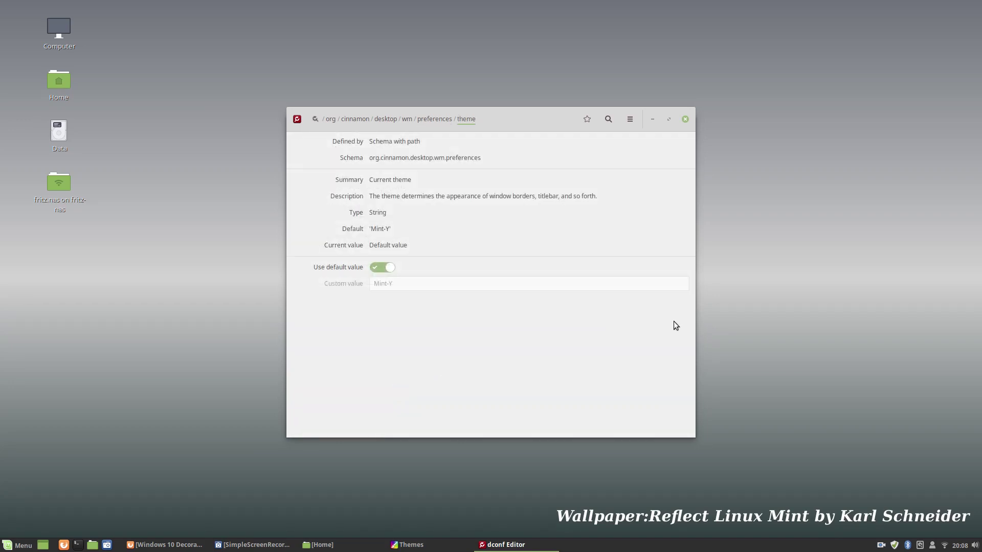
Step: Switch to the file manager, open the home folder's .themes folder and arrange its window beside dconf Editor
{"action": "left_click", "coordinate": [322, 546]}
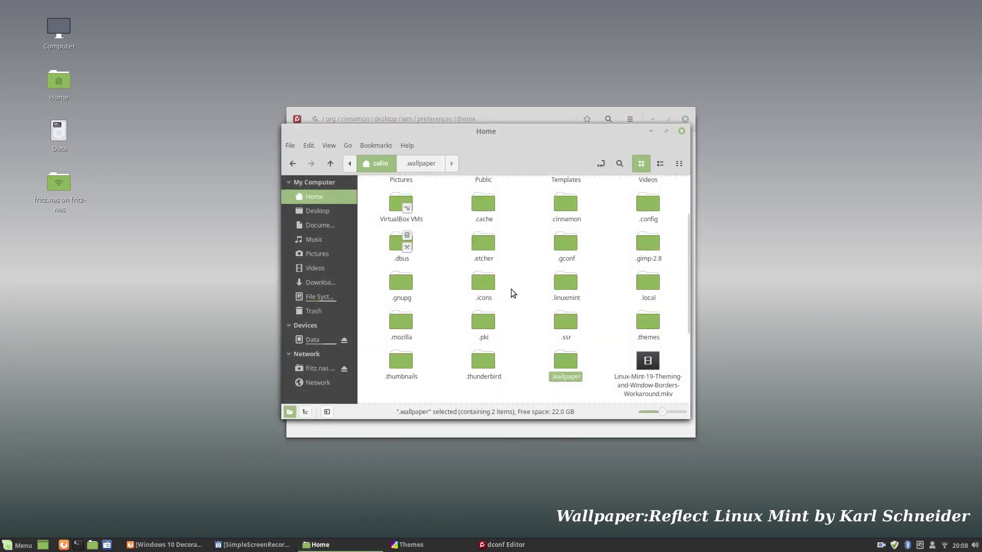
{"action": "double_click", "coordinate": [648, 323]}
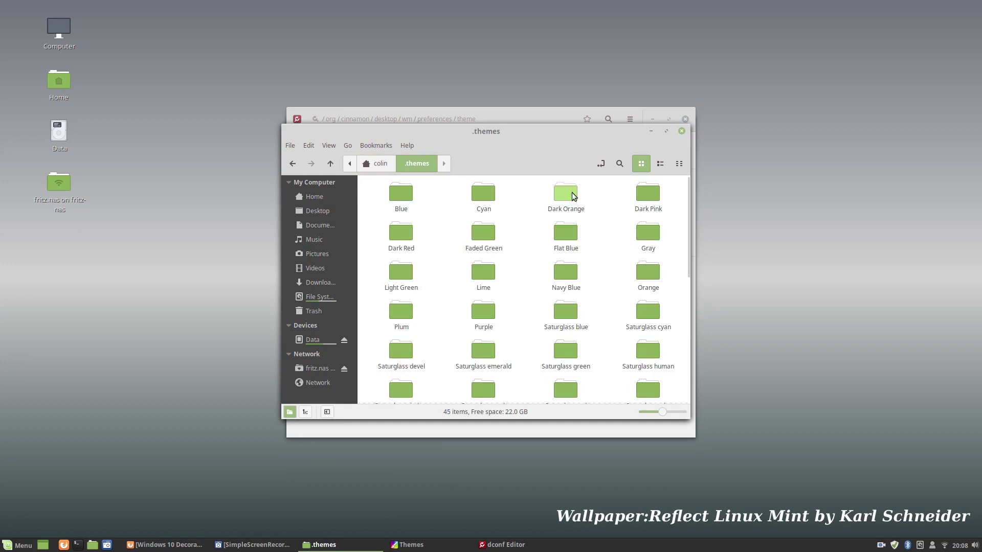
{"action": "left_click_drag", "start_coordinate": [546, 134], "coordinate": [519, 216]}
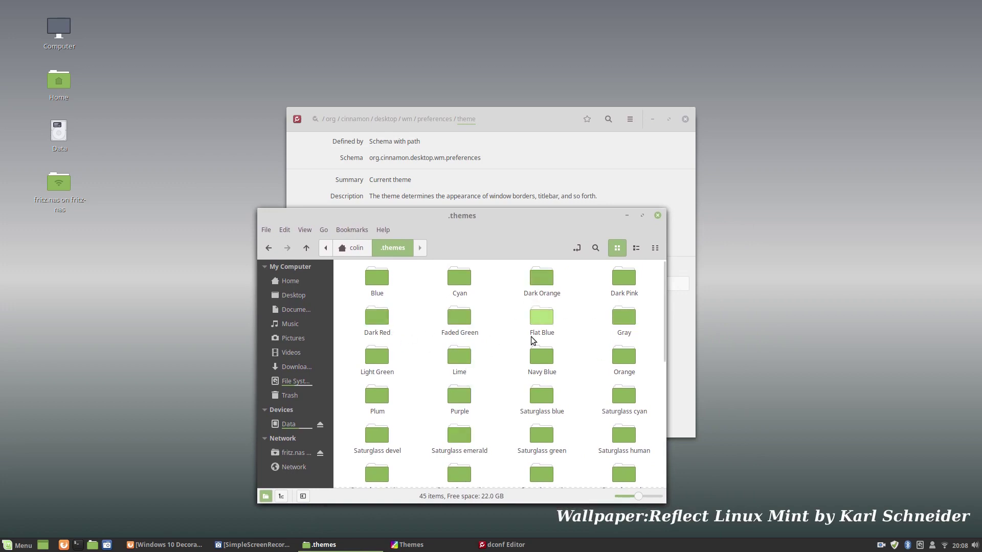
{"action": "scroll", "coordinate": [509, 332], "scroll_direction": "down", "scroll_amount": 7}
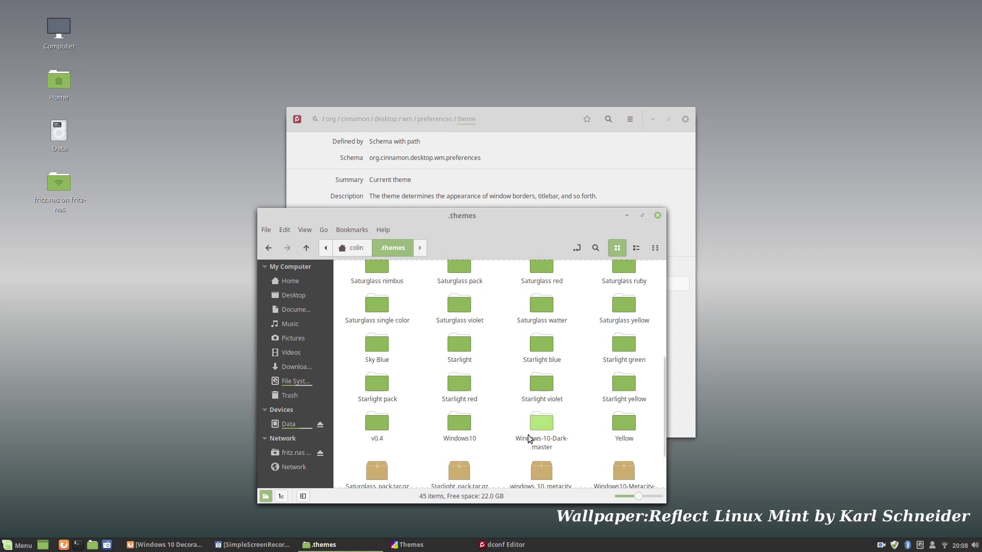
{"action": "left_click_drag", "start_coordinate": [509, 220], "coordinate": [720, 119]}
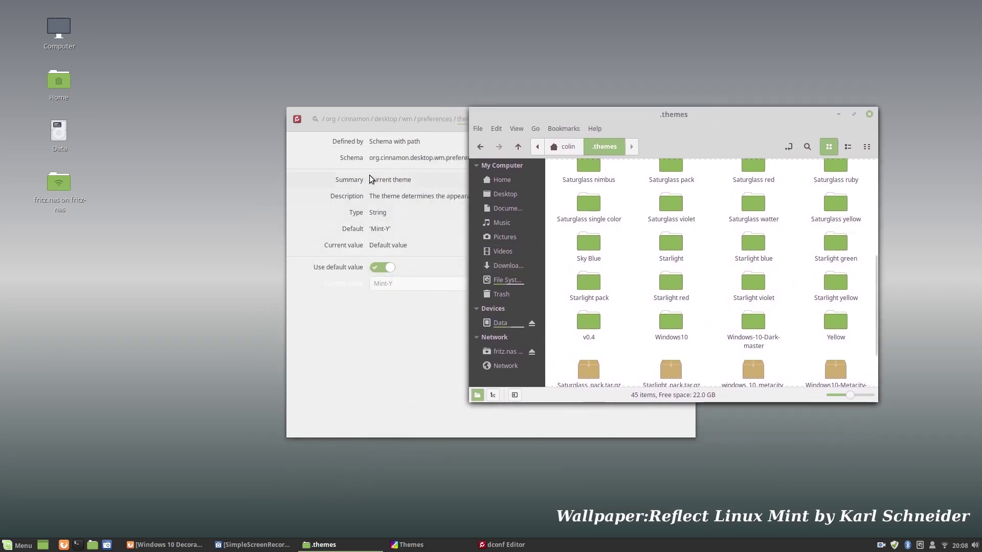
{"action": "left_click_drag", "start_coordinate": [389, 126], "coordinate": [156, 136]}
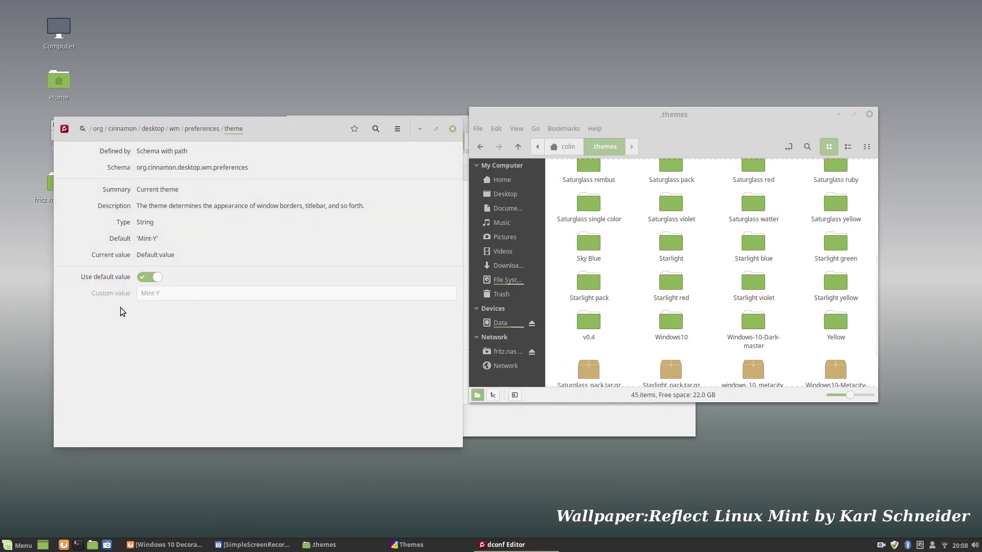
Step: Disable the theme key's default value, apply the custom value Windows-10-Dark-master and reposition the .themes window to view its border
{"action": "left_click", "coordinate": [148, 278]}
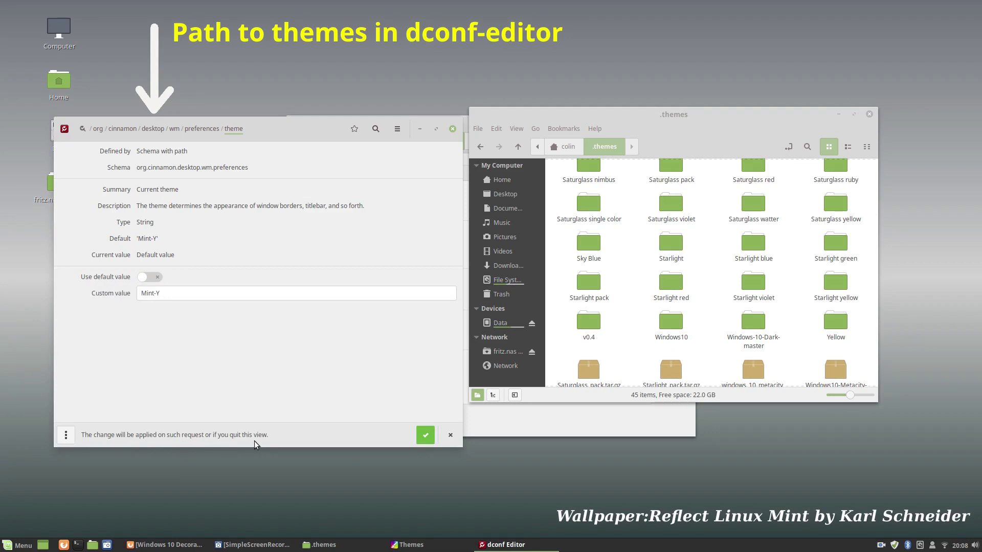
{"action": "left_click_drag", "start_coordinate": [177, 295], "coordinate": [109, 296]}
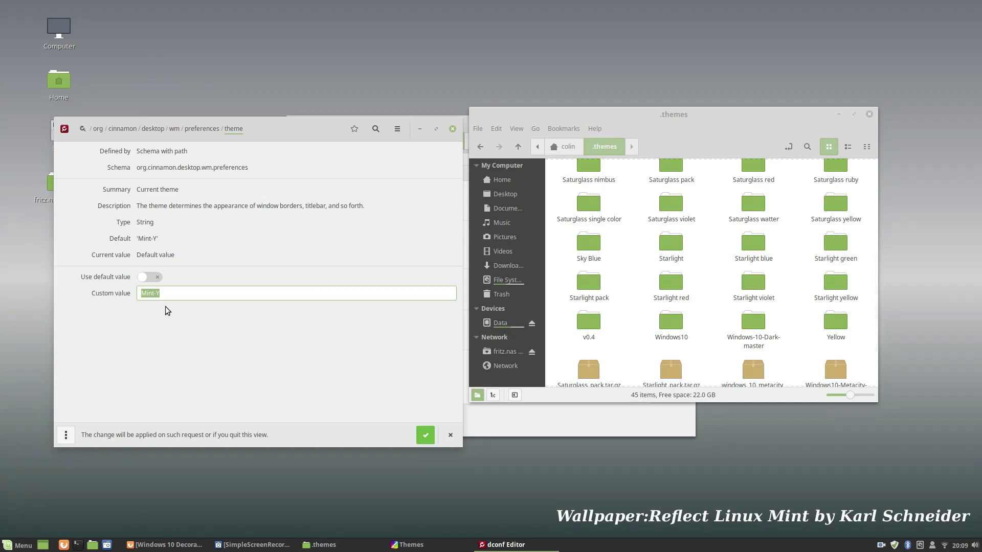
{"action": "type", "text": "Windows-10-Dark-master"}
{"action": "left_click", "coordinate": [429, 438]}
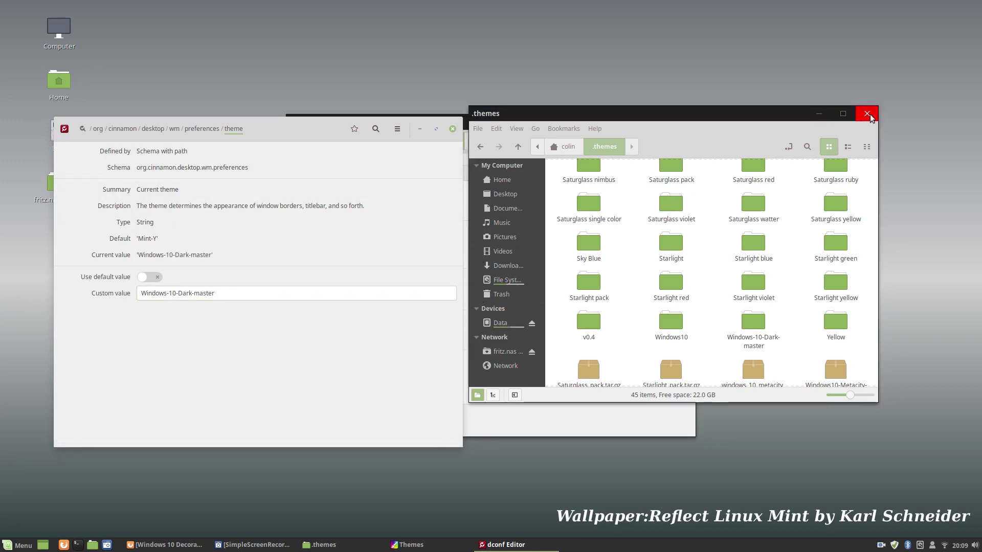
{"action": "left_click_drag", "start_coordinate": [746, 118], "coordinate": [774, 109]}
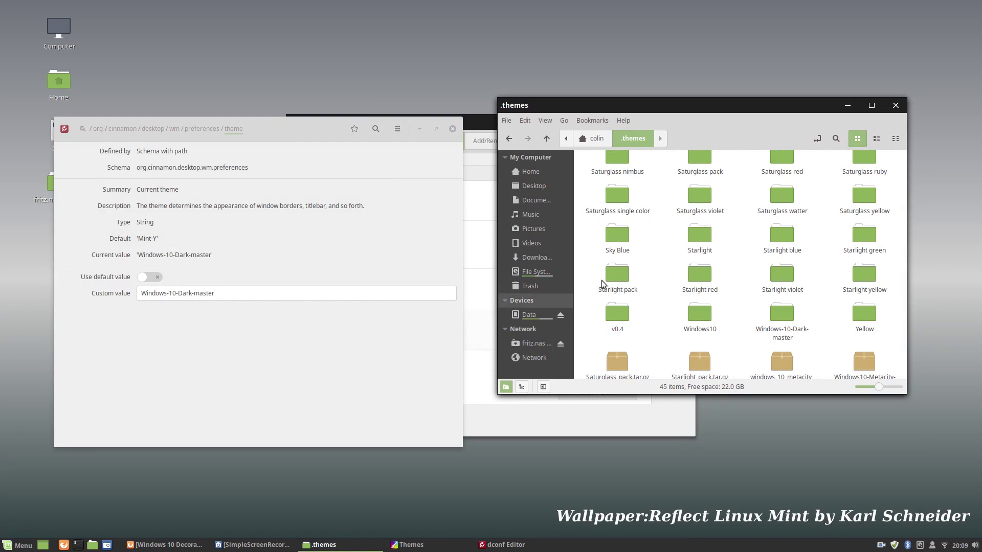
Step: Copy the name of the Saturglass blue folder in .themes without renaming it
{"action": "scroll", "coordinate": [738, 249], "scroll_direction": "up", "scroll_amount": 5}
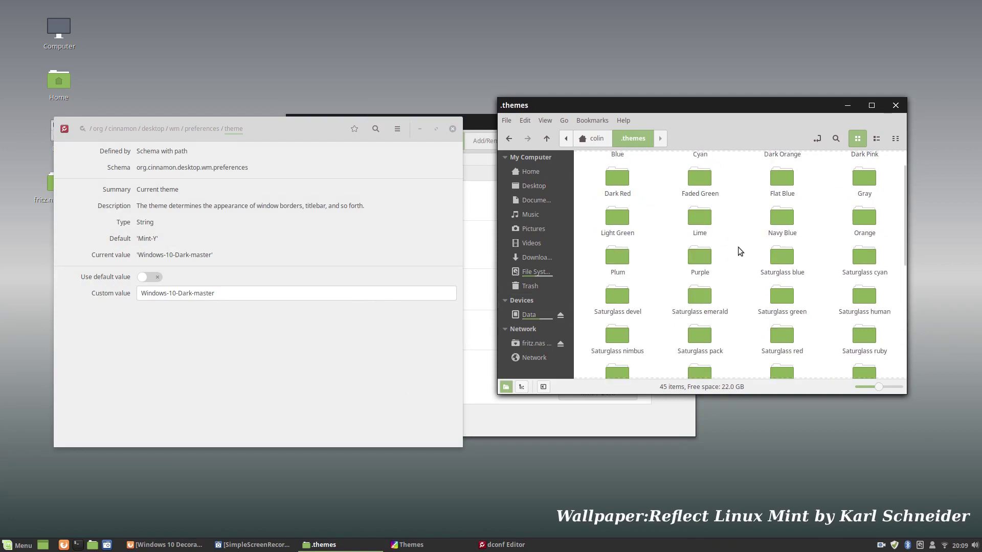
{"action": "scroll", "coordinate": [738, 251], "scroll_direction": "down", "scroll_amount": 1}
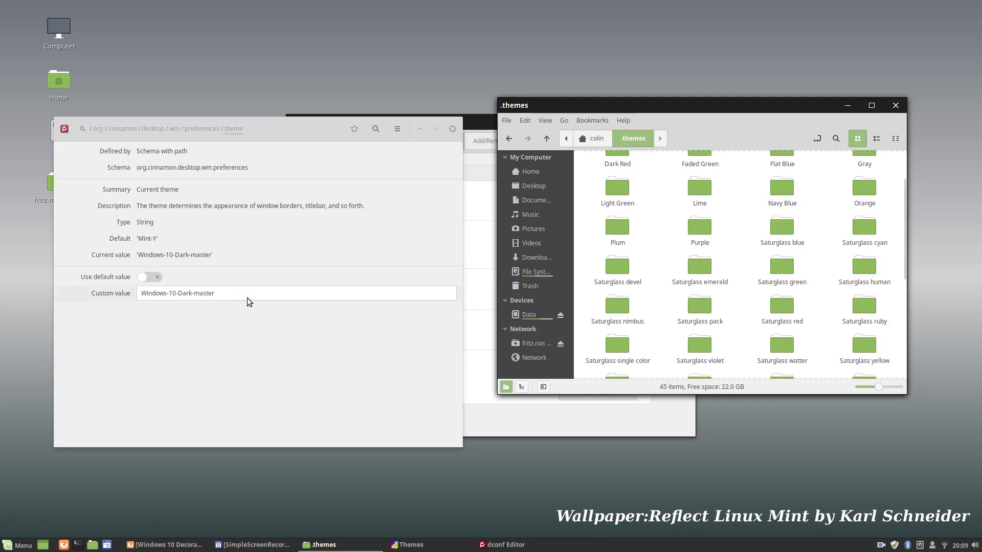
{"action": "left_click", "coordinate": [82, 293]}
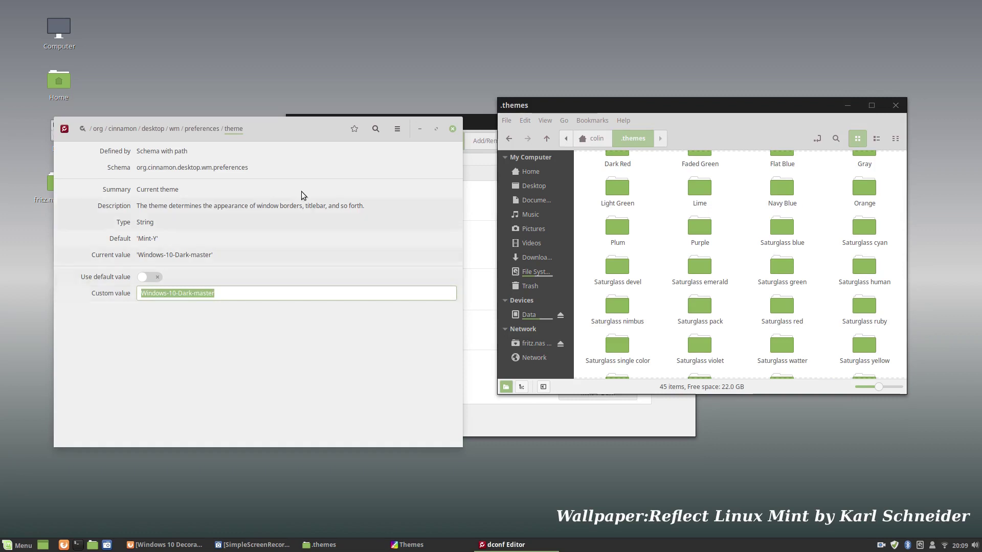
{"action": "left_click", "coordinate": [779, 227]}
{"action": "right_click", "coordinate": [778, 225]}
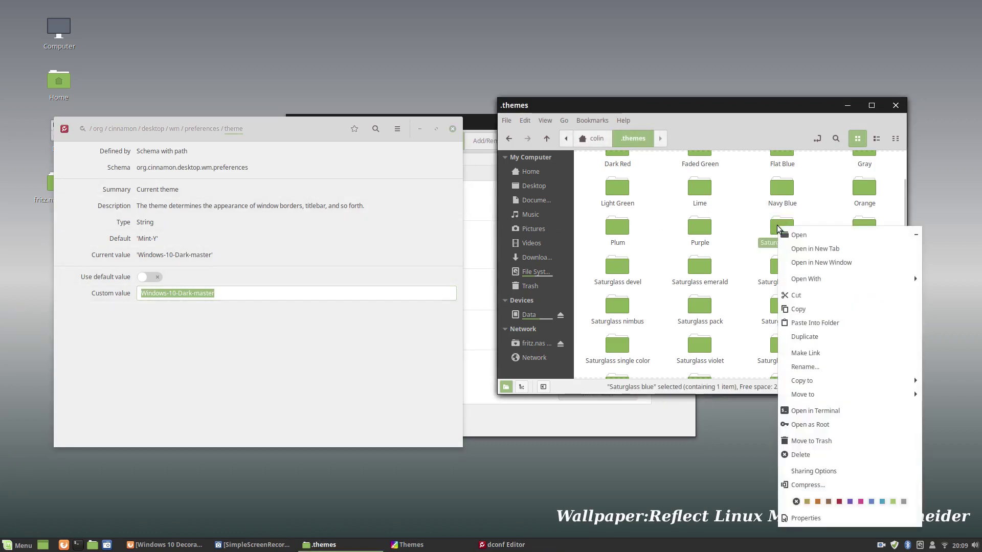
{"action": "left_click", "coordinate": [806, 367]}
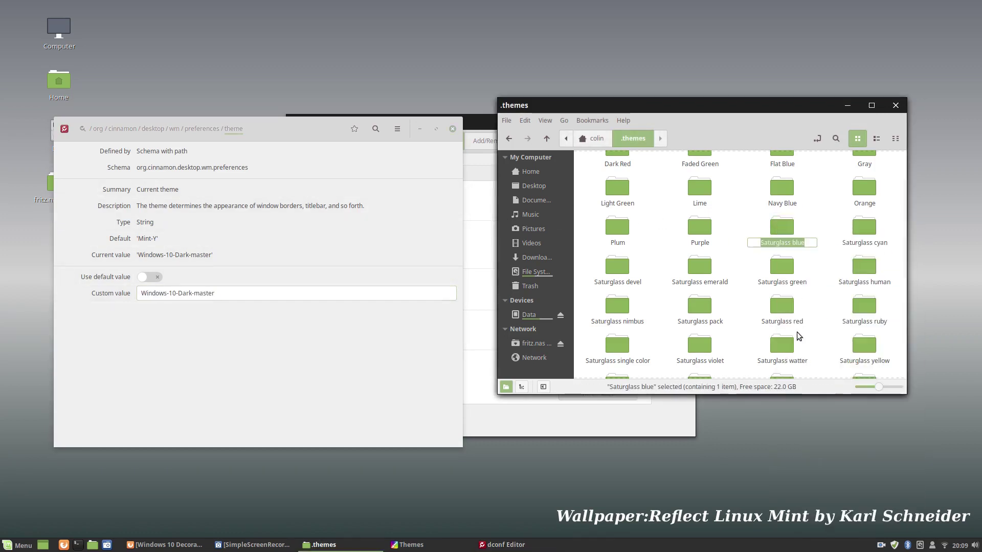
{"action": "right_click", "coordinate": [788, 243]}
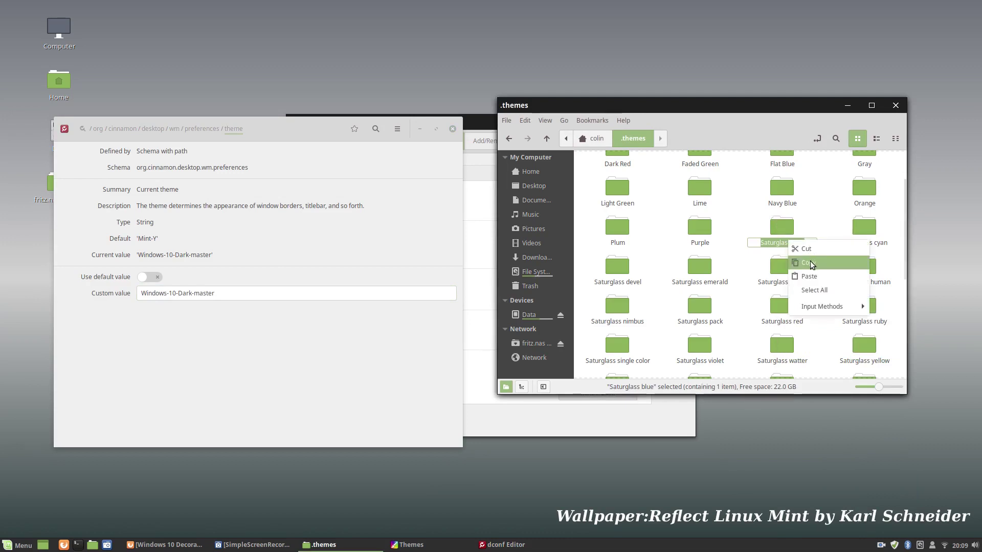
{"action": "left_click", "coordinate": [808, 263]}
Step: Replace the theme key's custom value with Saturglass blue, apply it and move the .themes window to view its border
{"action": "left_click_drag", "start_coordinate": [225, 293], "coordinate": [118, 295]}
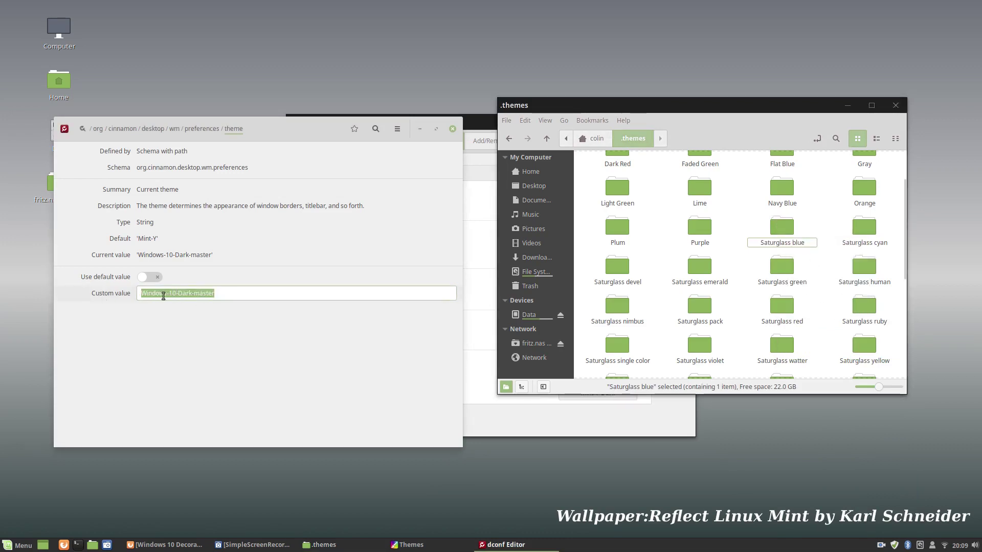
{"action": "right_click", "coordinate": [163, 295]}
{"action": "left_click", "coordinate": [177, 333]}
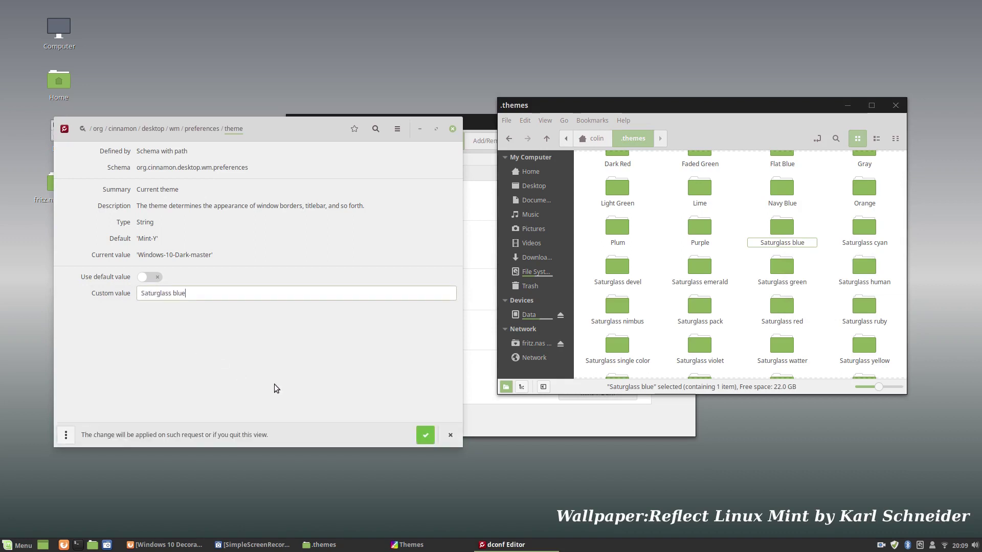
{"action": "left_click", "coordinate": [425, 436]}
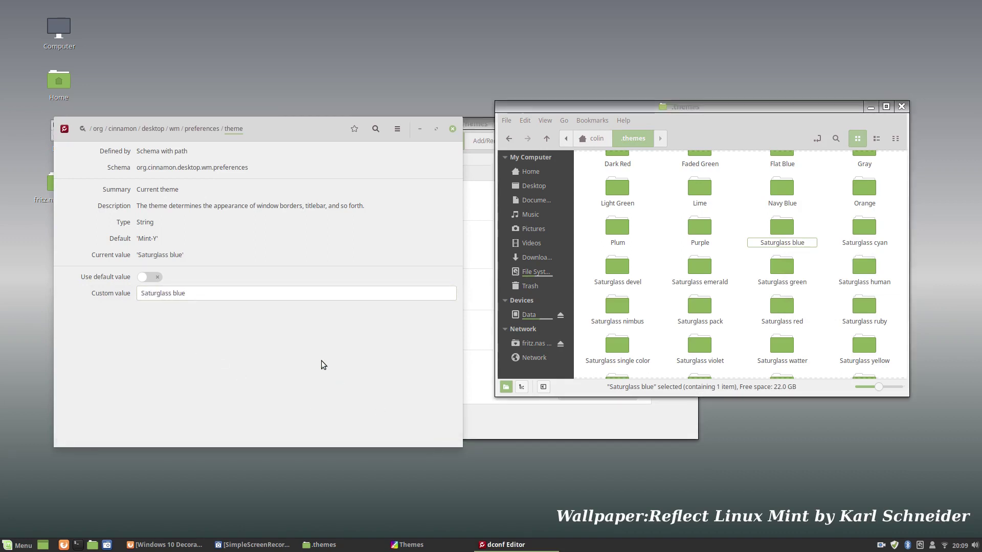
{"action": "left_click", "coordinate": [793, 107]}
{"action": "mouse_move", "coordinate": [744, 106]}
{"action": "left_mouse_down"}
{"action": "mouse_move", "coordinate": [729, 103]}
{"action": "mouse_move", "coordinate": [756, 114]}
{"action": "left_mouse_up"}
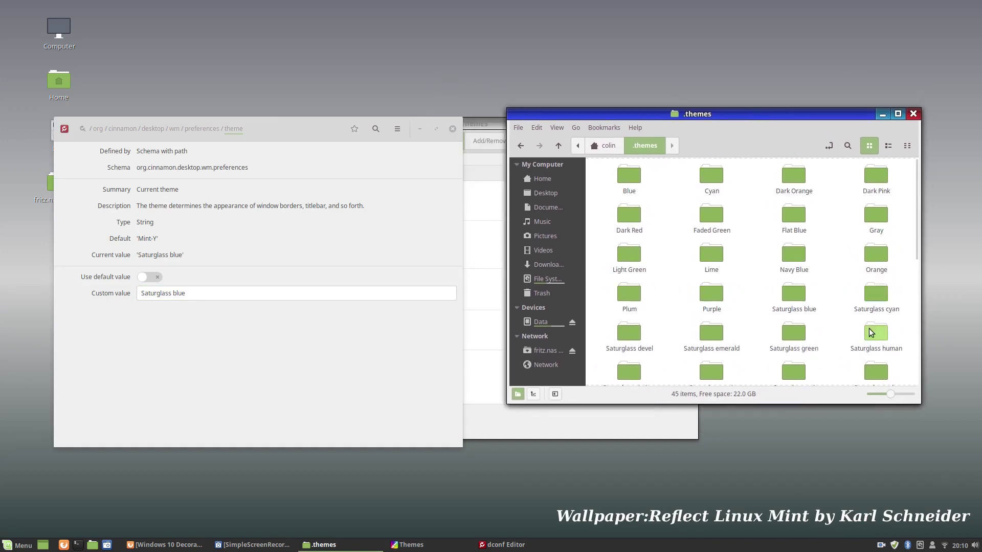
Step: Copy the name of the Saturglass green folder in .themes without renaming it
{"action": "scroll", "coordinate": [827, 314], "scroll_direction": "down", "scroll_amount": 1}
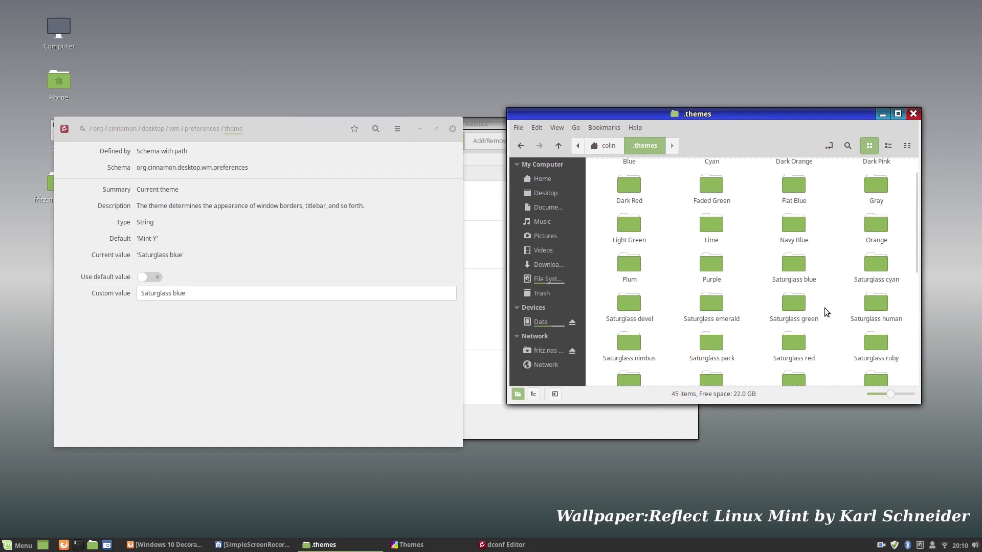
{"action": "right_click", "coordinate": [799, 308]}
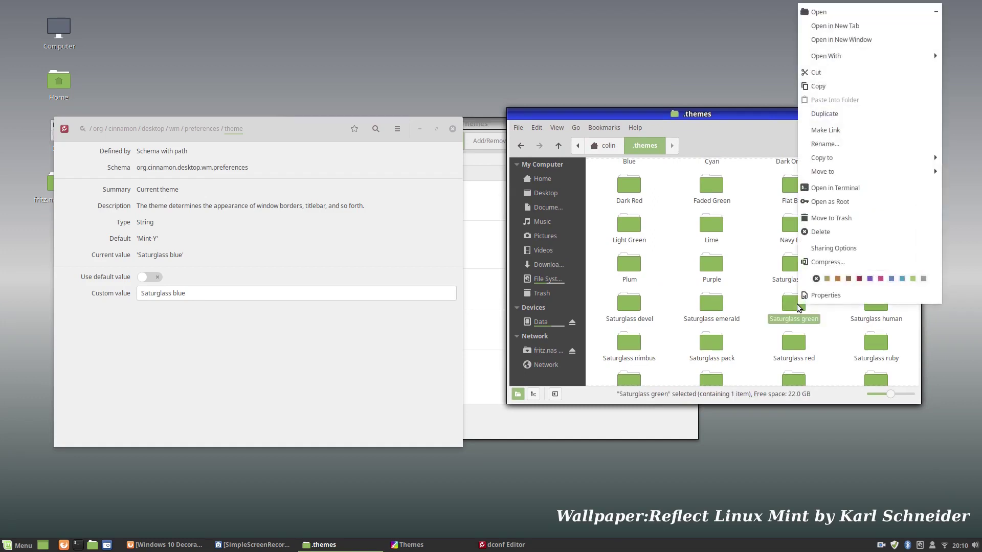
{"action": "left_click", "coordinate": [829, 145]}
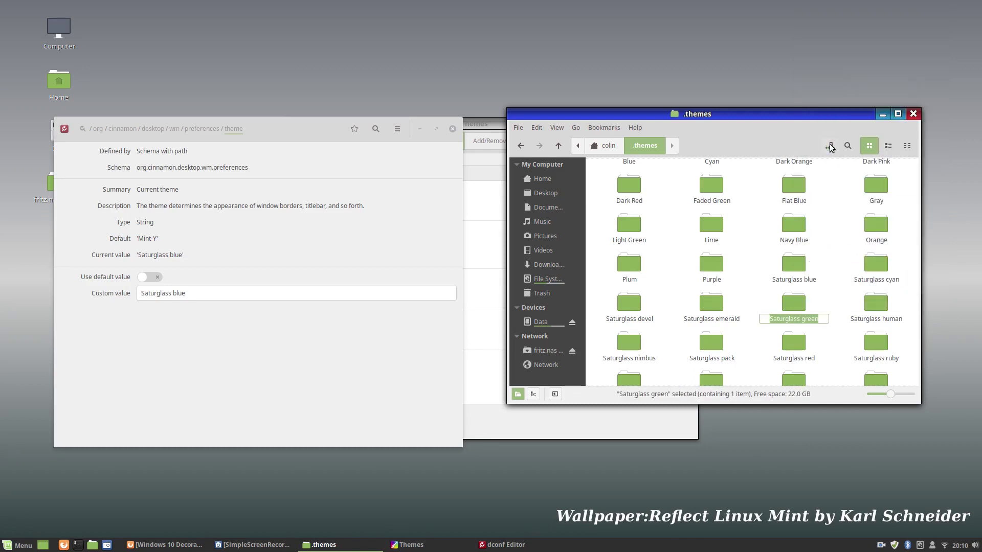
{"action": "right_click", "coordinate": [800, 318]}
{"action": "left_click", "coordinate": [817, 340]}
Step: Replace the theme key's custom value with Saturglass green, apply it and activate the .themes window to view its border
{"action": "left_click", "coordinate": [197, 287]}
{"action": "left_click_drag", "start_coordinate": [180, 295], "coordinate": [125, 297]}
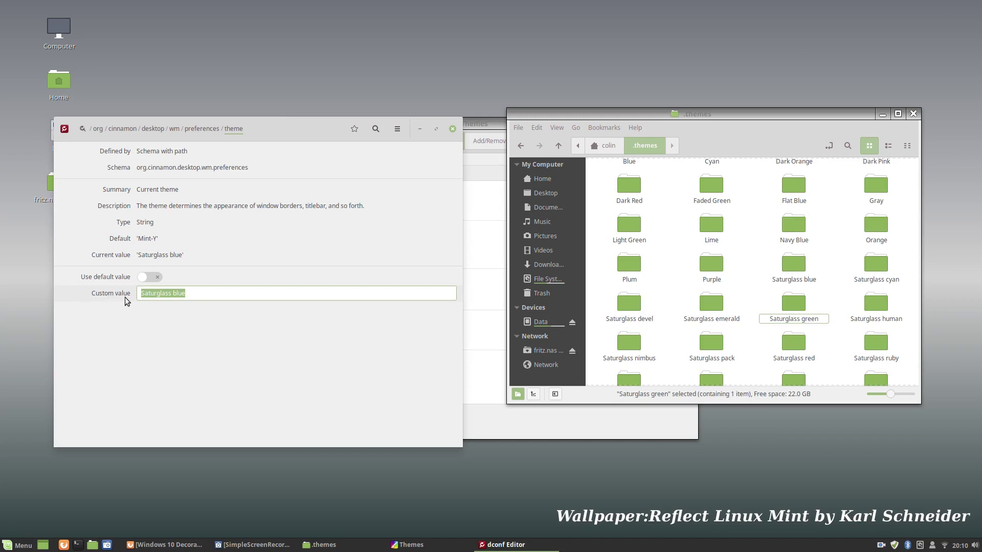
{"action": "right_click", "coordinate": [161, 293]}
{"action": "left_click", "coordinate": [180, 328]}
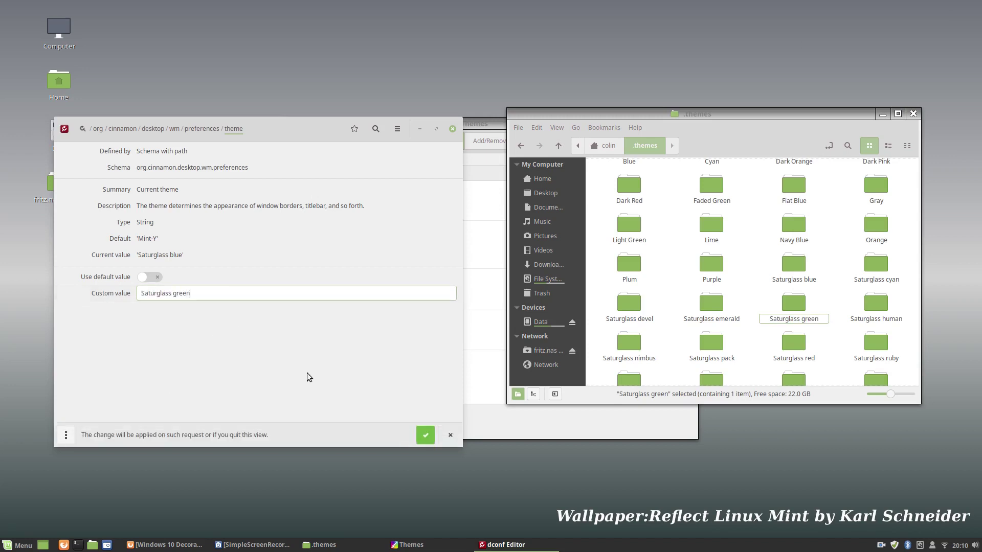
{"action": "left_click", "coordinate": [425, 436]}
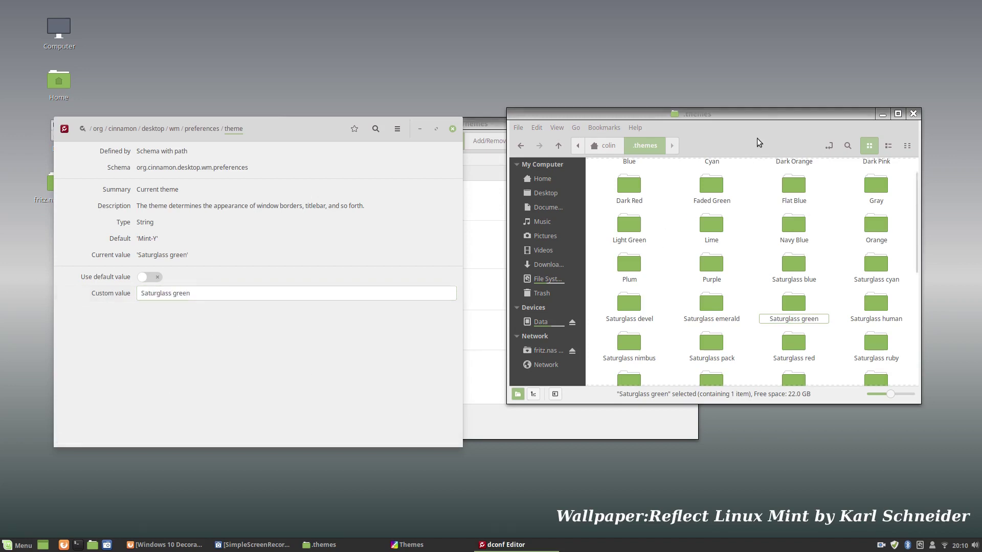
{"action": "left_click", "coordinate": [763, 112]}
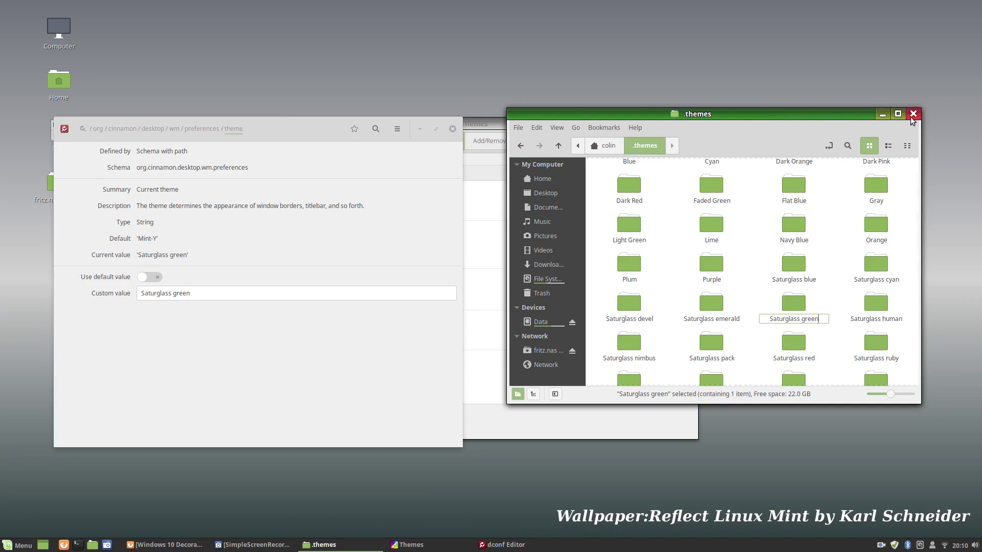
{"action": "left_click", "coordinate": [834, 249]}
Step: Look through the theme folders in .themes to see which themes and colour variants are available
{"action": "scroll", "coordinate": [761, 262], "scroll_direction": "up", "scroll_amount": 1}
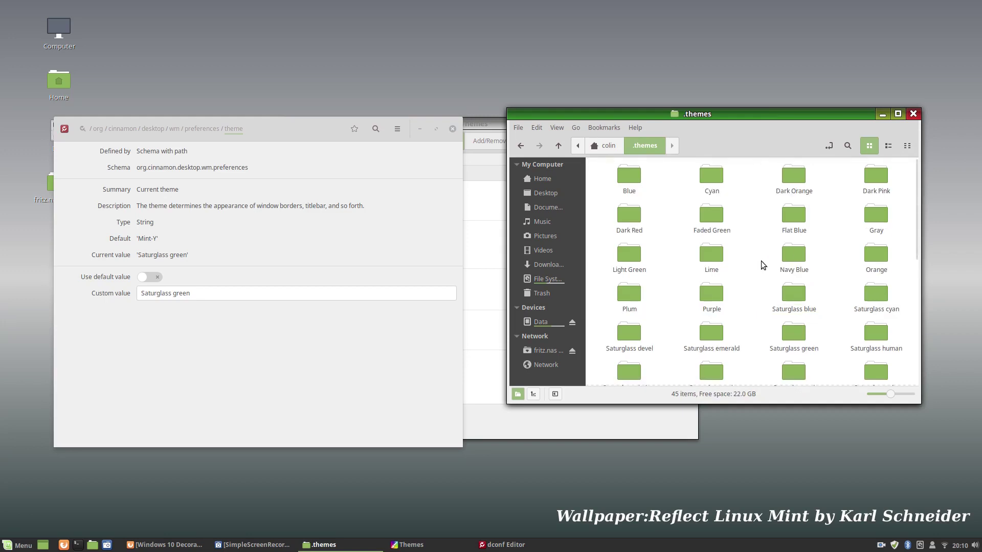
{"action": "scroll", "coordinate": [677, 312], "scroll_direction": "down", "scroll_amount": 2}
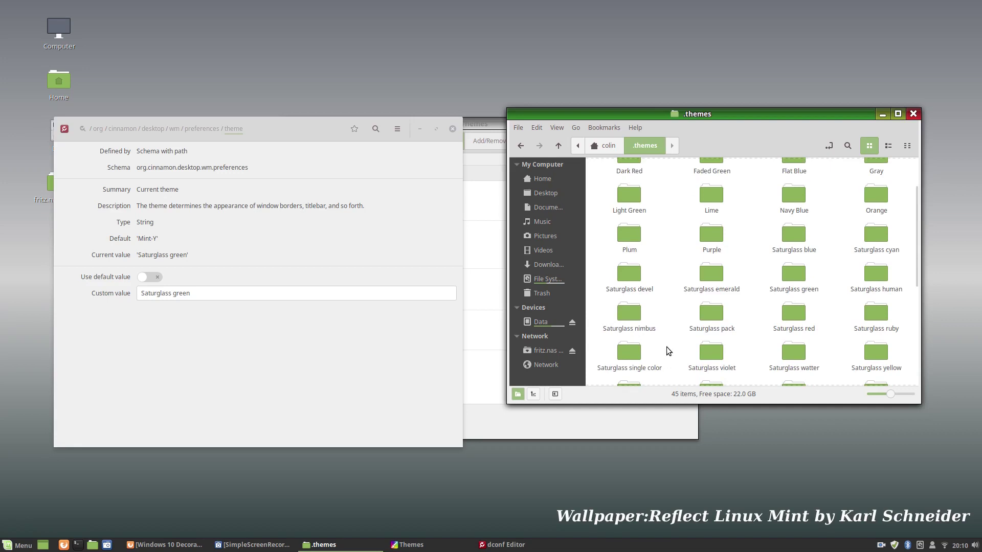
{"action": "scroll", "coordinate": [667, 342], "scroll_direction": "down", "scroll_amount": 3}
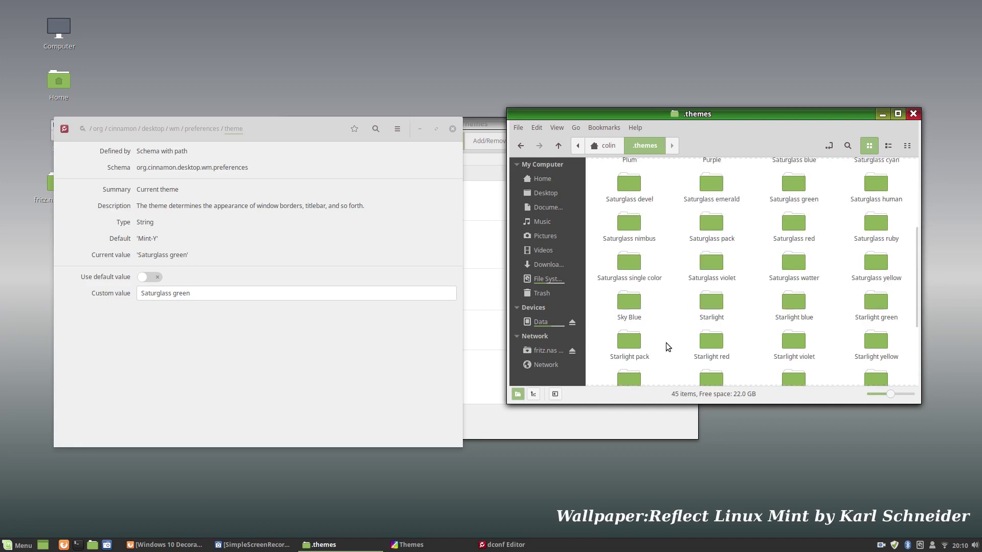
{"action": "scroll", "coordinate": [732, 303], "scroll_direction": "down", "scroll_amount": 1}
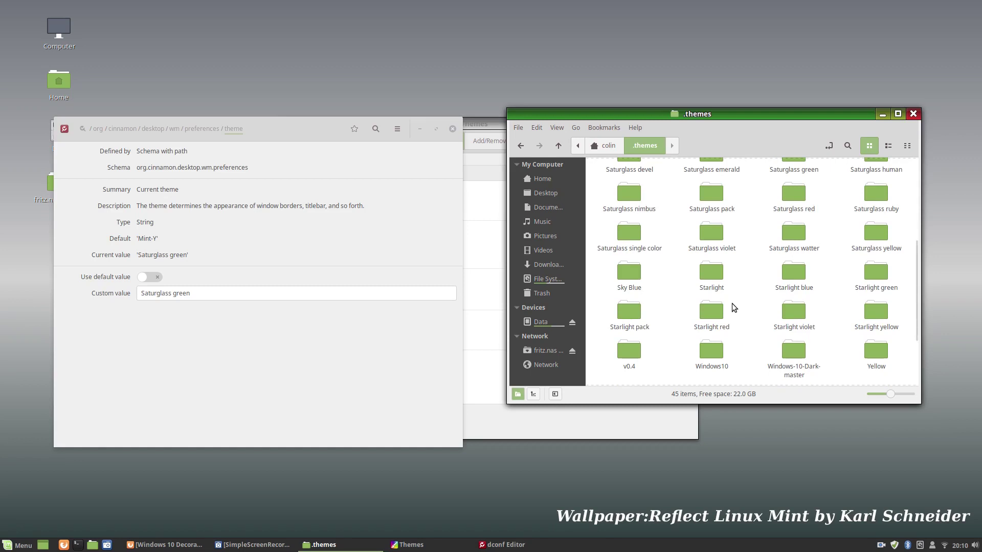
{"action": "scroll", "coordinate": [822, 279], "scroll_direction": "up", "scroll_amount": 3}
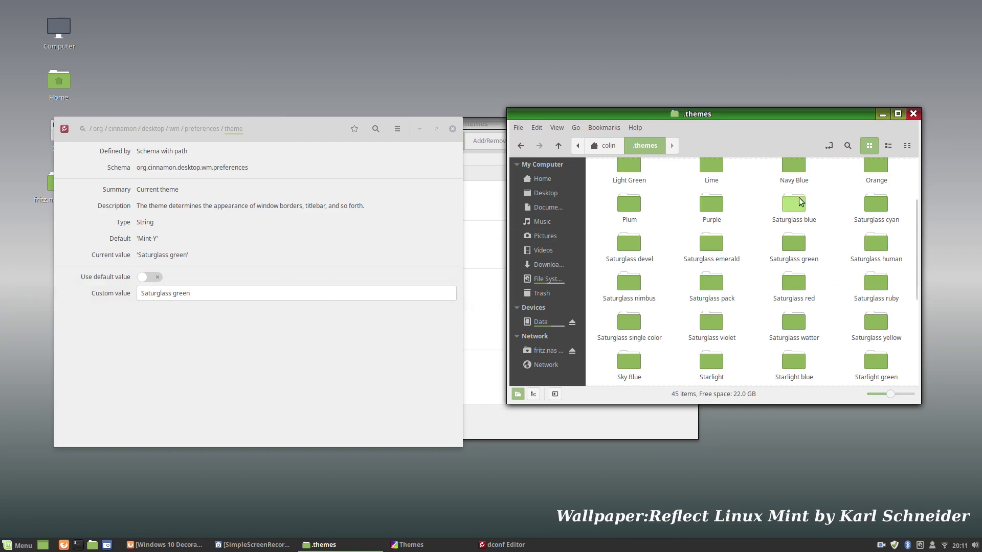
{"action": "scroll", "coordinate": [825, 224], "scroll_direction": "up", "scroll_amount": 3}
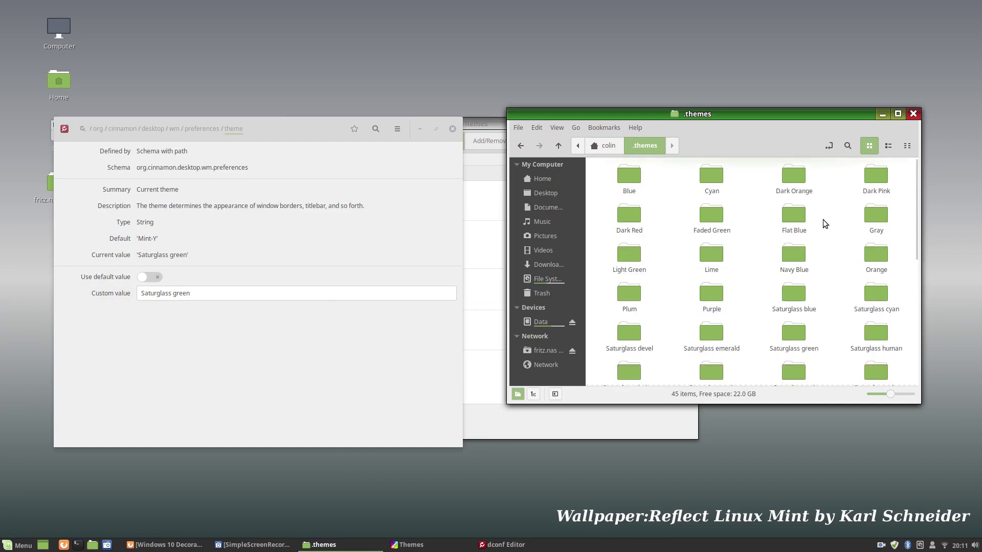
{"action": "scroll", "coordinate": [823, 219], "scroll_direction": "down", "scroll_amount": 1}
{"action": "scroll", "coordinate": [824, 219], "scroll_direction": "up", "scroll_amount": 1}
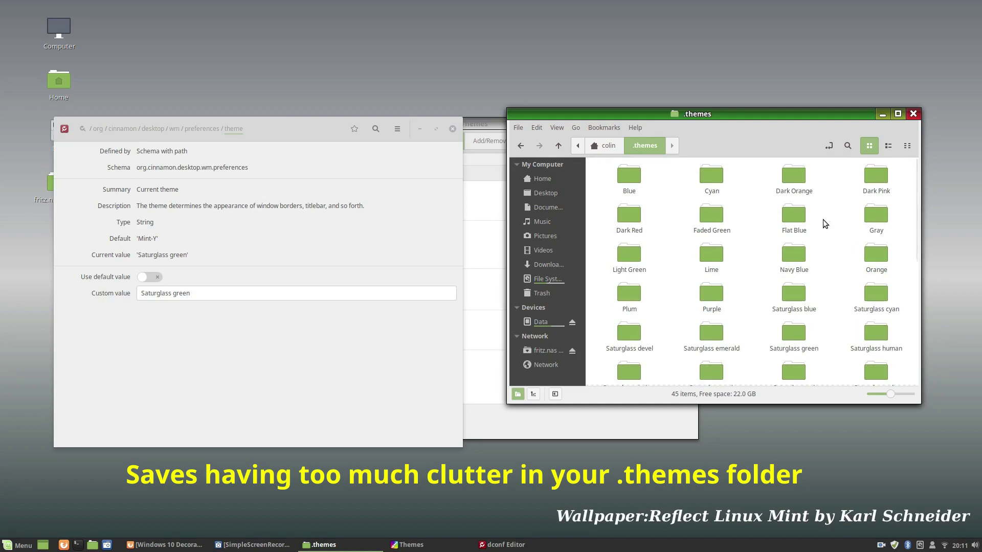
{"action": "scroll", "coordinate": [823, 220], "scroll_direction": "down", "scroll_amount": 3}
{"action": "scroll", "coordinate": [823, 220], "scroll_direction": "up", "scroll_amount": 2}
{"action": "scroll", "coordinate": [824, 219], "scroll_direction": "up", "scroll_amount": 1}
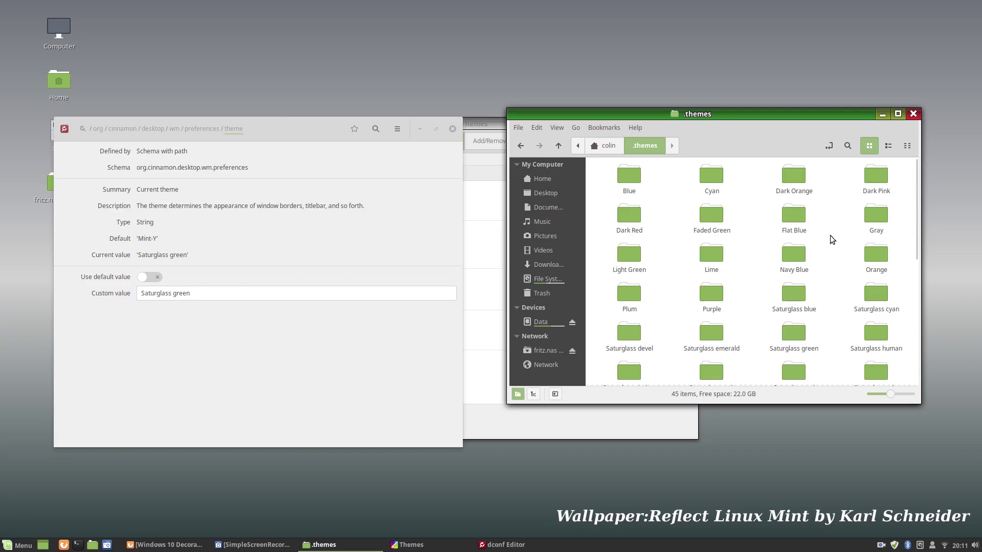
Step: Try to replace the theme key's custom value with the name of the Blue folder in .themes and apply it
{"action": "right_click", "coordinate": [630, 175]}
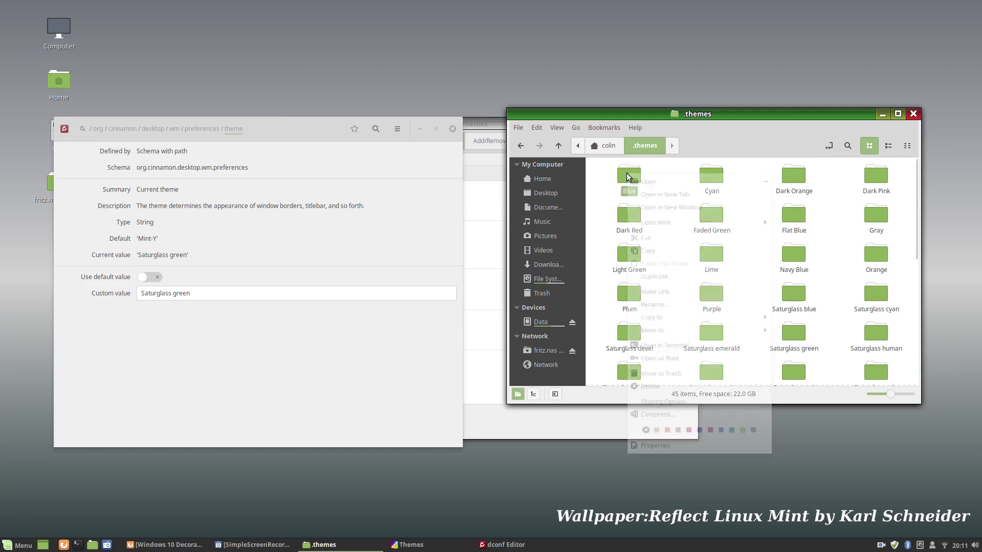
{"action": "left_click", "coordinate": [644, 315]}
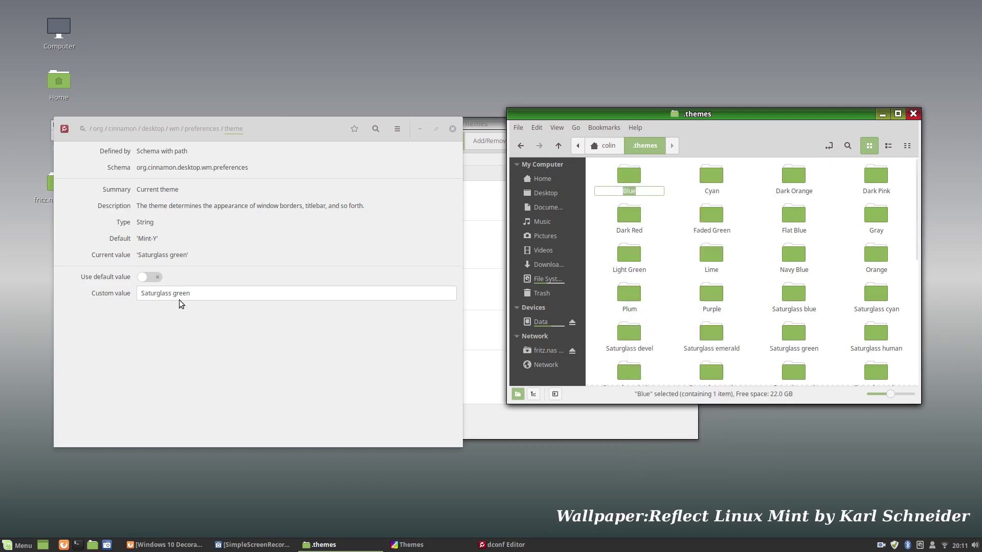
{"action": "left_click", "coordinate": [132, 296]}
{"action": "right_click", "coordinate": [159, 294]}
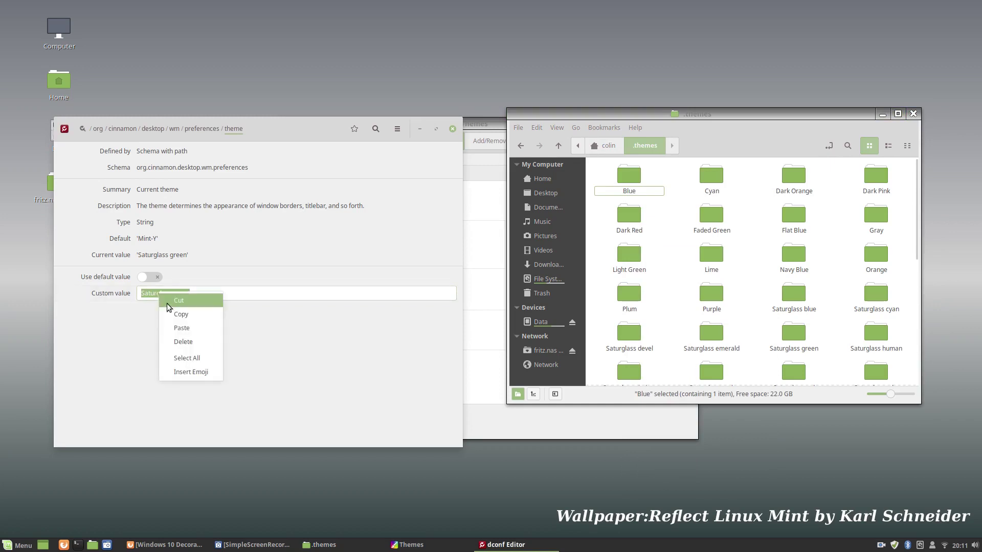
{"action": "left_click", "coordinate": [171, 326]}
{"action": "left_click", "coordinate": [425, 435]}
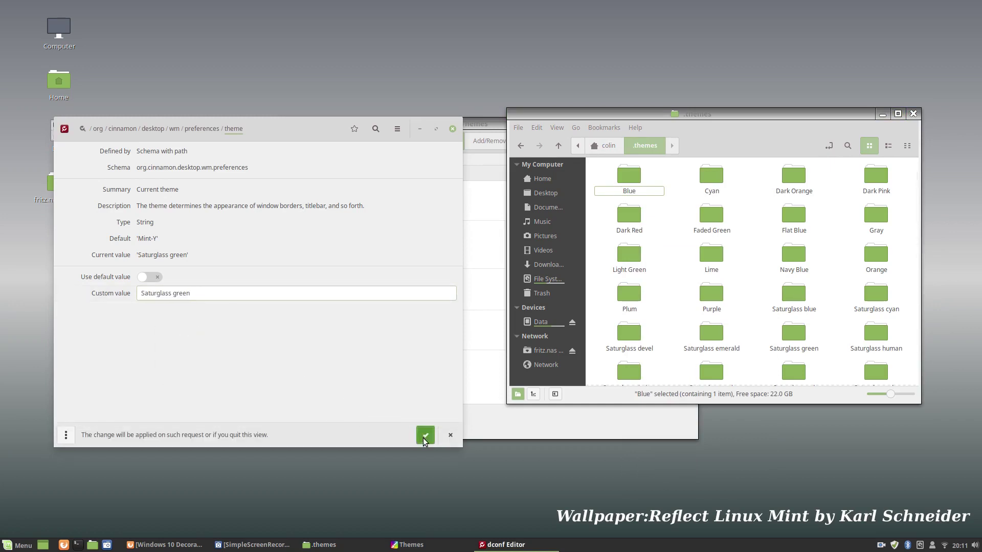
{"action": "left_click", "coordinate": [763, 131]}
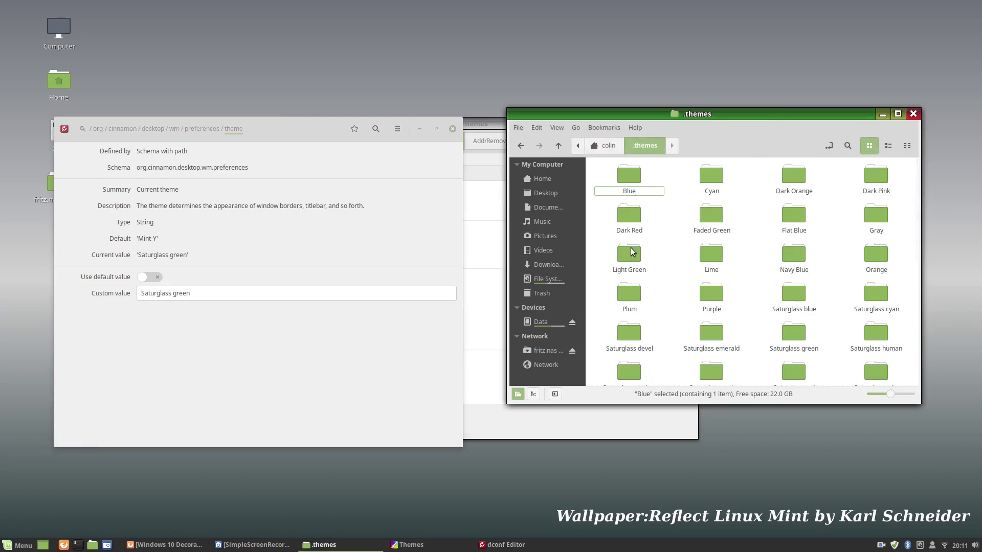
{"action": "triple_click", "coordinate": [200, 293]}
{"action": "key", "text": "super+c"}
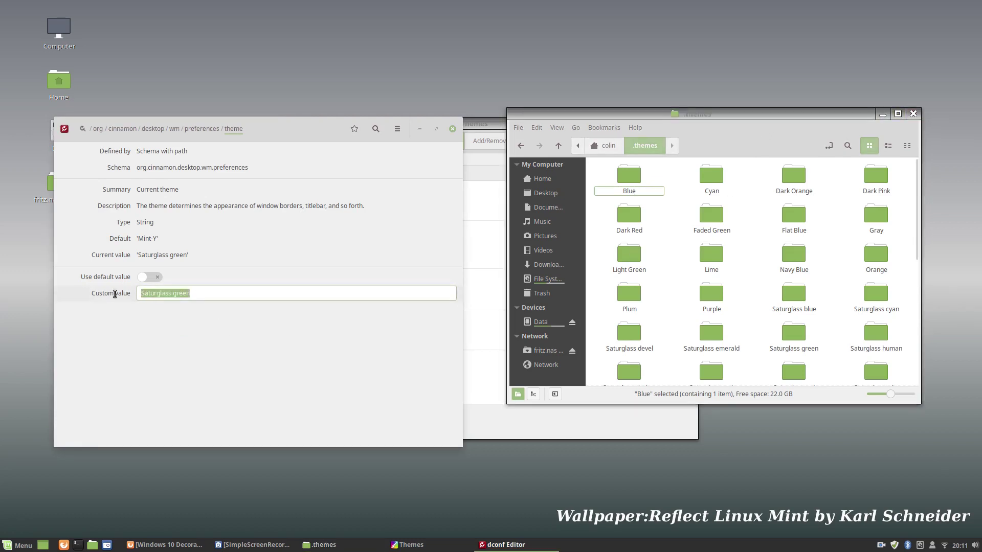
{"action": "right_click", "coordinate": [153, 295]}
{"action": "left_click", "coordinate": [174, 330]}
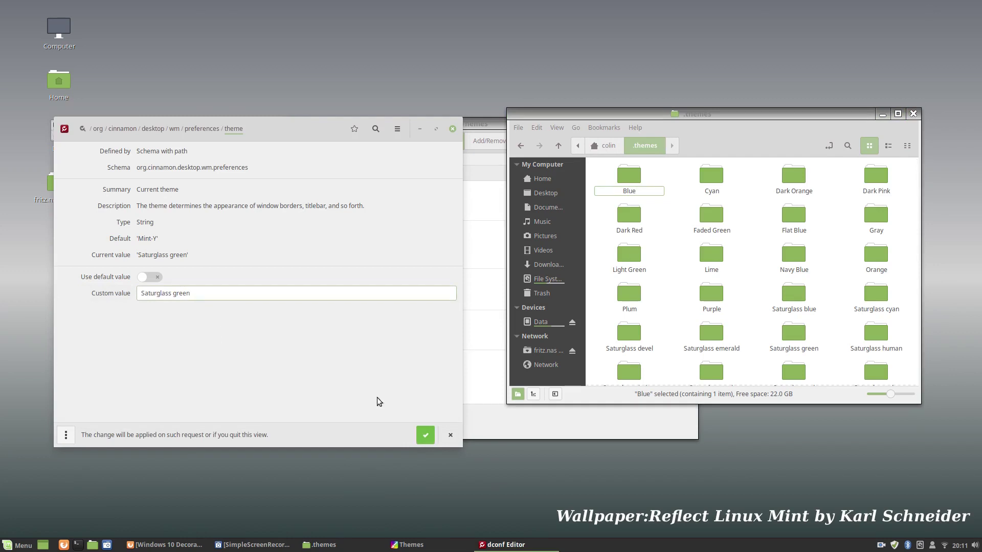
Step: Copy the name of the Blue folder in .themes without renaming it
{"action": "left_click", "coordinate": [617, 192]}
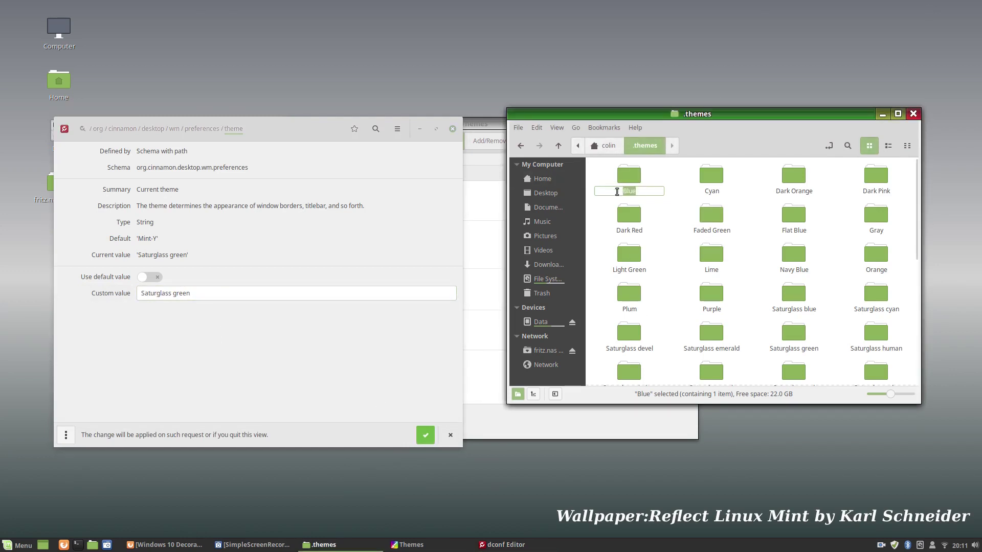
{"action": "right_click", "coordinate": [622, 191]}
{"action": "left_click", "coordinate": [639, 211]}
Step: Replace the theme key's custom value with Blue, apply it and move the .themes window to view its border
{"action": "left_click", "coordinate": [159, 294]}
{"action": "right_click", "coordinate": [159, 292]}
{"action": "left_click", "coordinate": [183, 328]}
{"action": "left_click", "coordinate": [425, 434]}
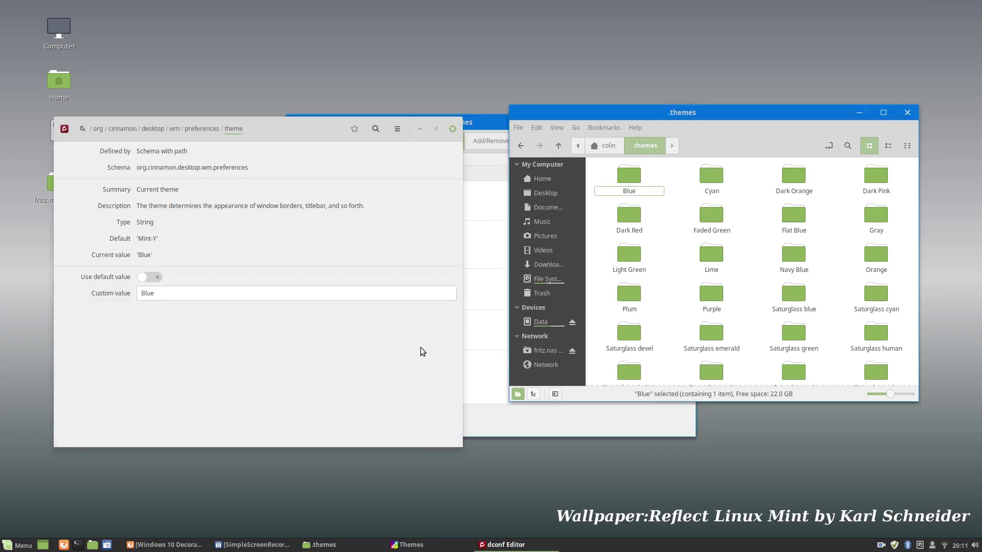
{"action": "mouse_move", "coordinate": [754, 114]}
{"action": "left_mouse_down"}
{"action": "mouse_move", "coordinate": [721, 110]}
{"action": "mouse_move", "coordinate": [758, 108]}
{"action": "left_mouse_up"}
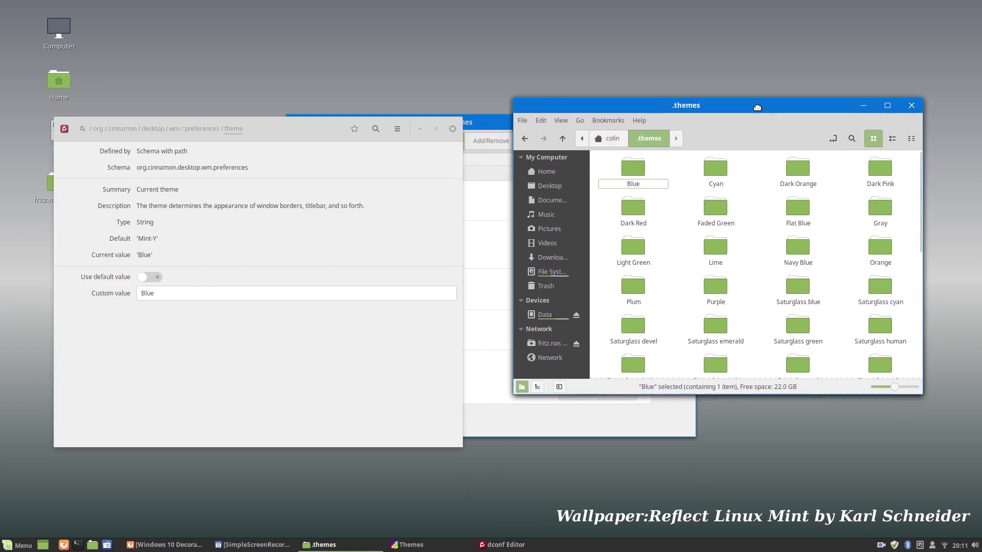
{"action": "left_click", "coordinate": [842, 214]}
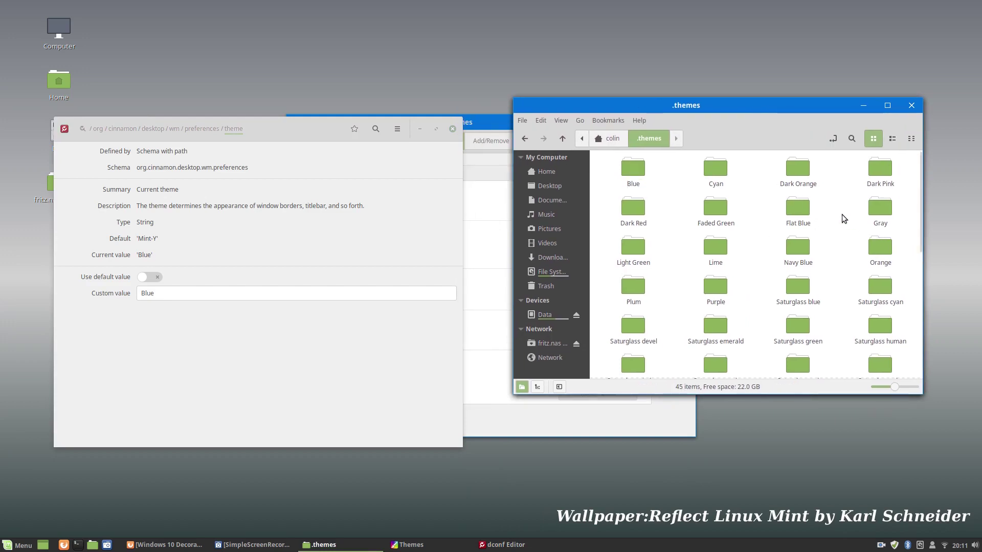
Step: Copy the name of the Flat Blue folder in .themes without renaming it
{"action": "right_click", "coordinate": [794, 211]}
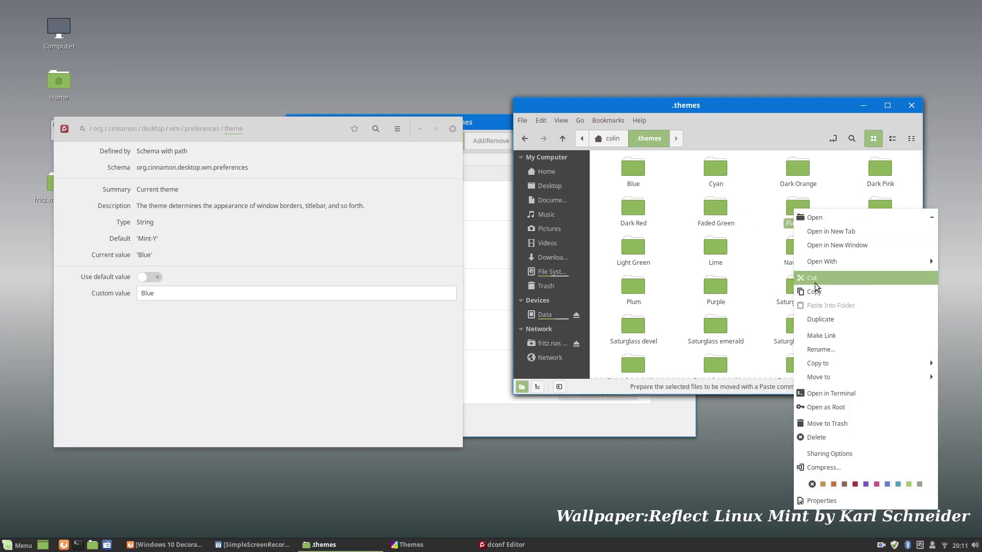
{"action": "left_click", "coordinate": [816, 348]}
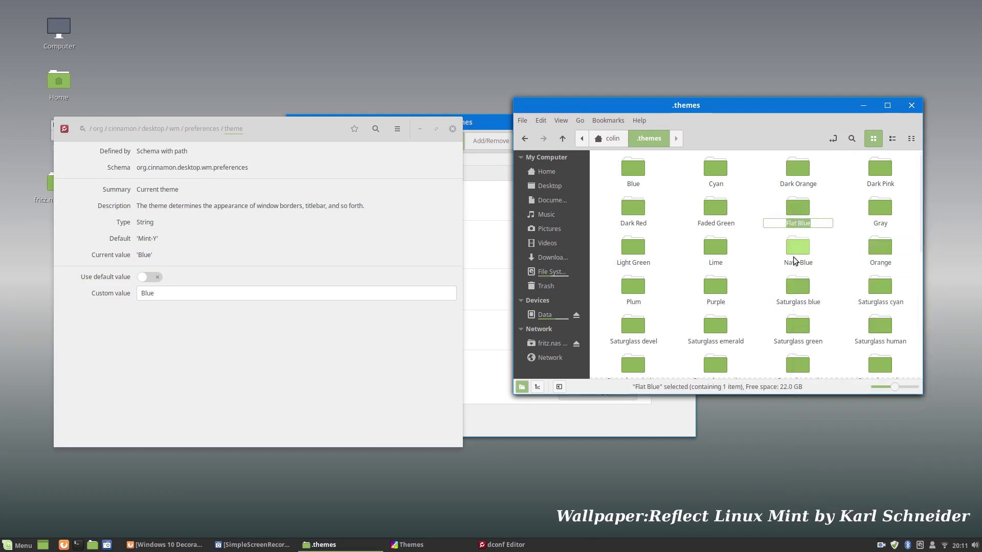
{"action": "right_click", "coordinate": [797, 224]}
{"action": "left_click", "coordinate": [817, 247]}
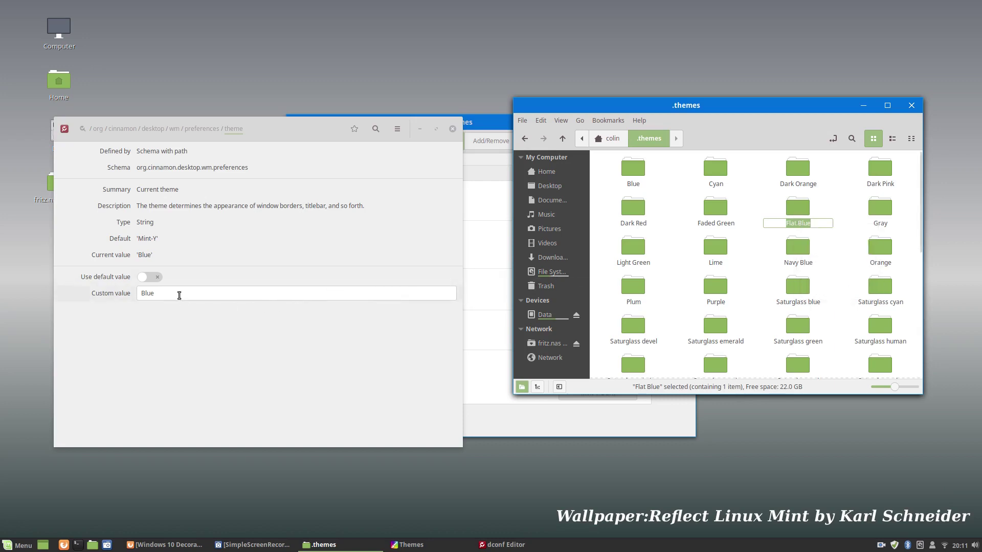
Step: Replace the theme key's custom value with Flat Blue, apply it and move the .themes window to view its border
{"action": "double_click", "coordinate": [147, 294]}
{"action": "right_click", "coordinate": [147, 294]}
{"action": "left_click", "coordinate": [156, 328]}
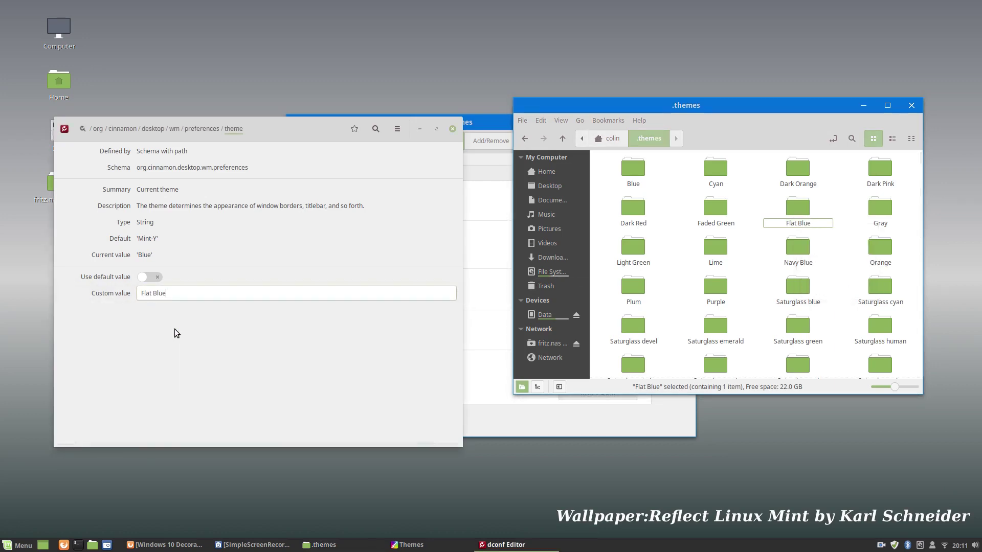
{"action": "left_click", "coordinate": [424, 441]}
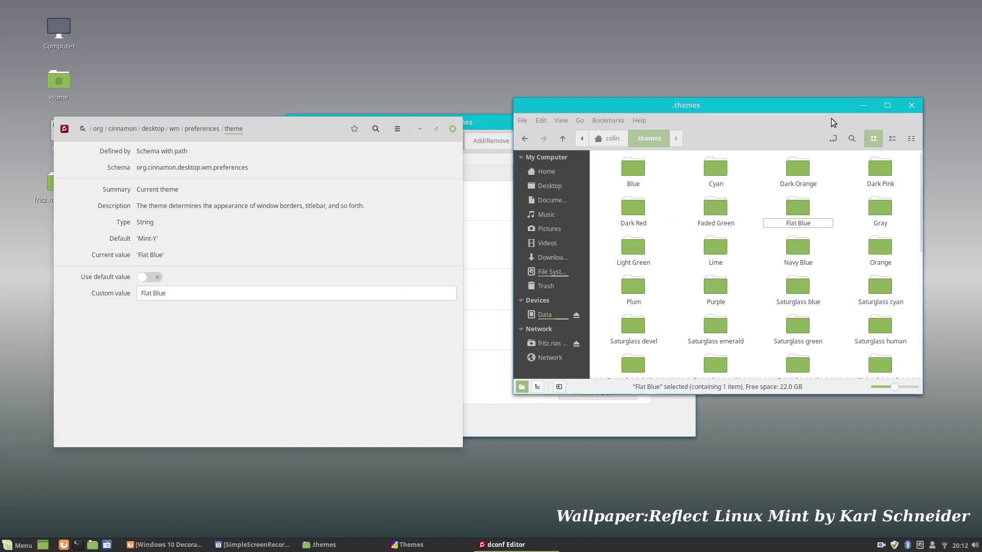
{"action": "left_click_drag", "start_coordinate": [794, 105], "coordinate": [774, 112]}
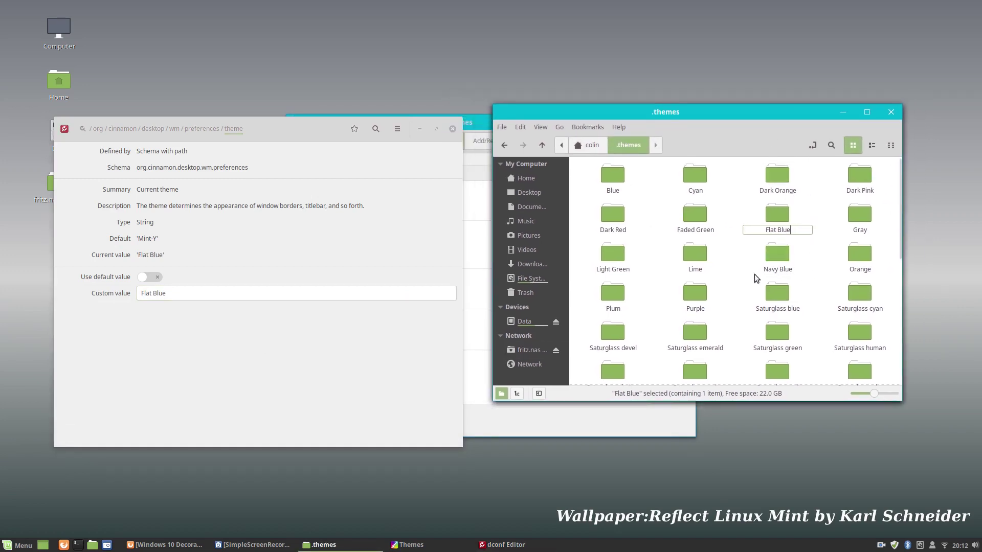
Step: Copy the name of the Starlight folder in .themes without renaming it
{"action": "scroll", "coordinate": [730, 267], "scroll_direction": "down", "scroll_amount": 5}
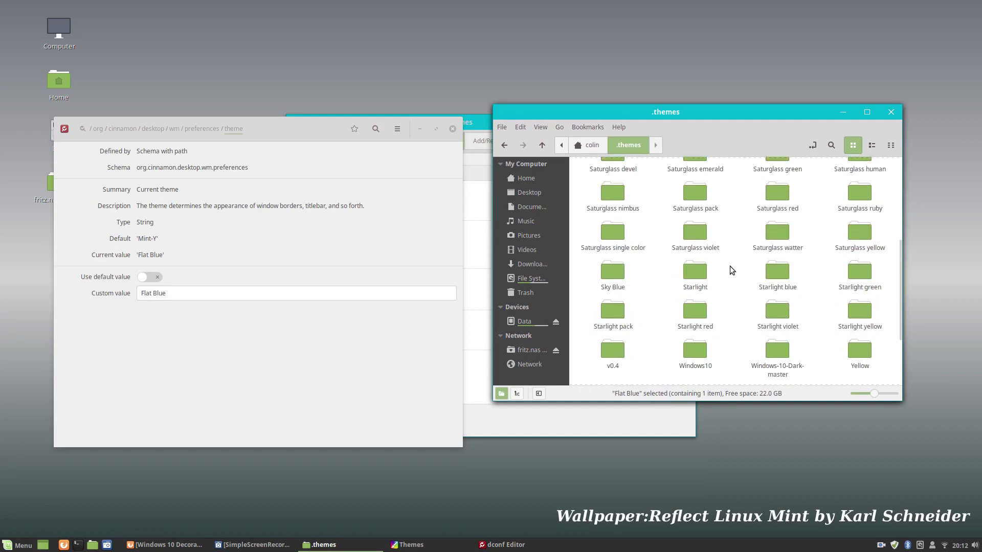
{"action": "right_click", "coordinate": [700, 276]}
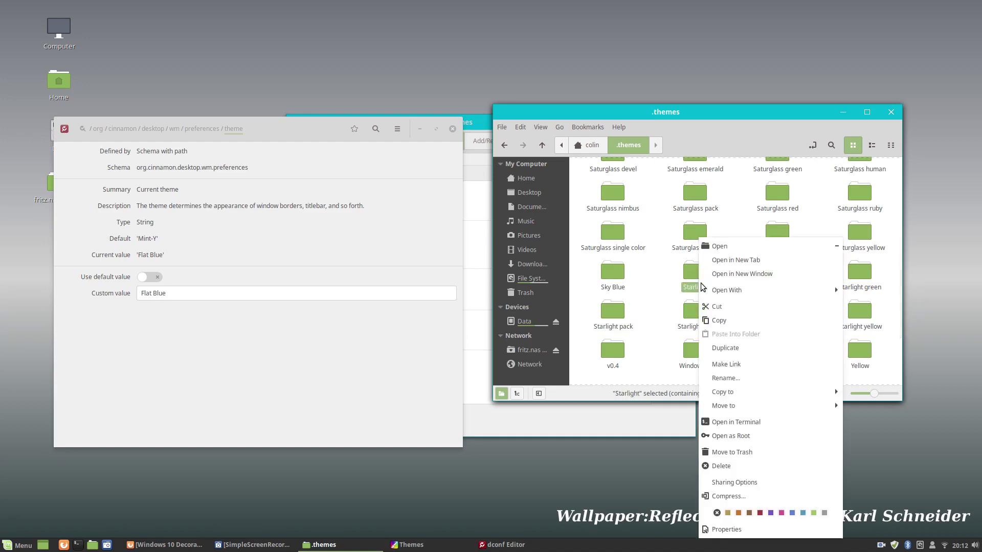
{"action": "key", "text": "Escape"}
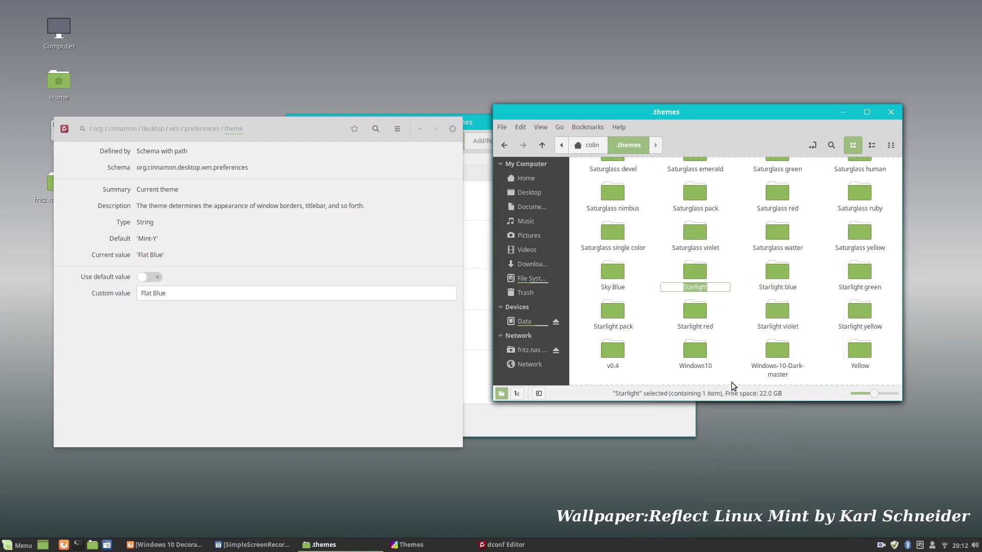
{"action": "right_click", "coordinate": [694, 288]}
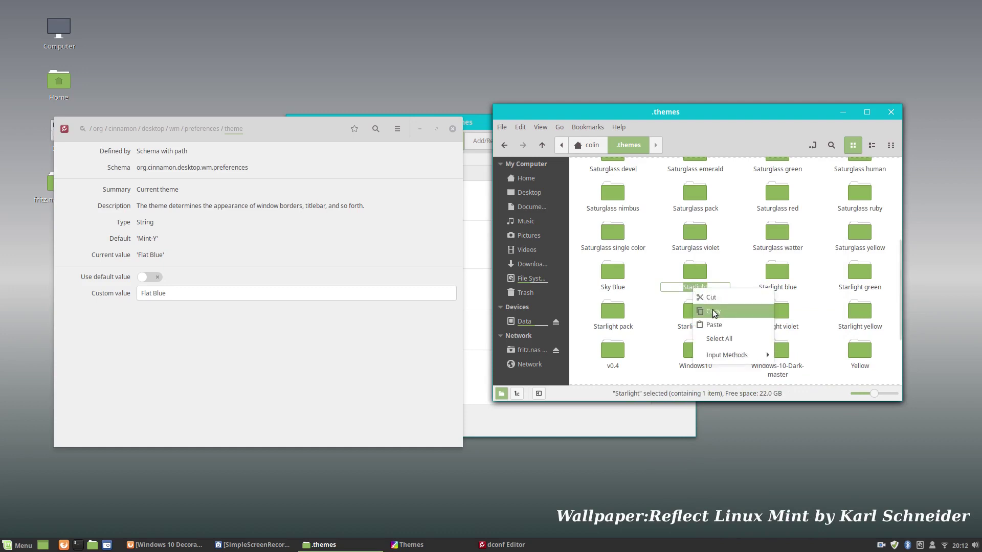
{"action": "left_click", "coordinate": [714, 309]}
Step: Replace the theme key's custom value with Starlight, apply it and move the .themes window to view its border
{"action": "left_click_drag", "start_coordinate": [181, 295], "coordinate": [141, 299]}
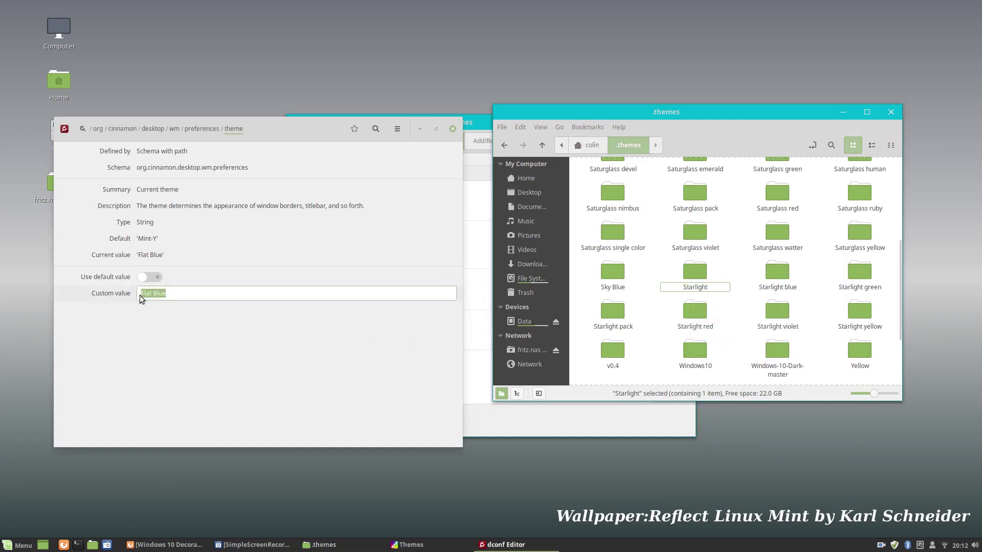
{"action": "right_click", "coordinate": [152, 294]}
{"action": "left_click", "coordinate": [171, 329]}
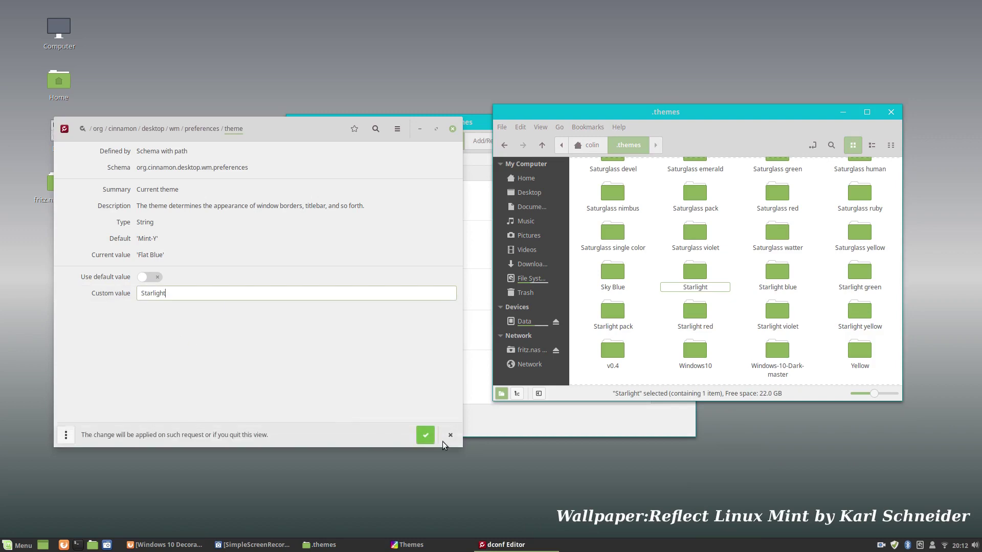
{"action": "left_click", "coordinate": [425, 437]}
{"action": "left_click_drag", "start_coordinate": [772, 112], "coordinate": [686, 109]}
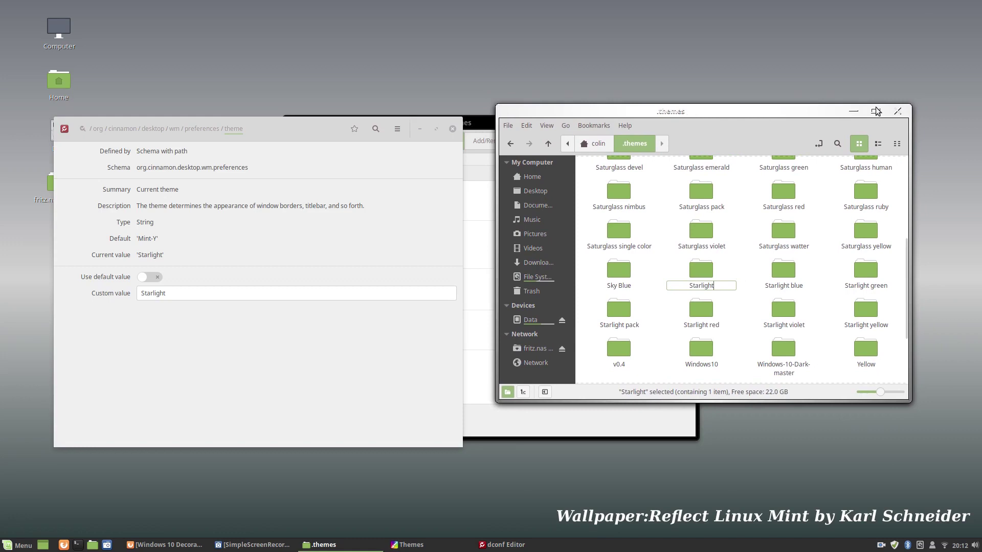
Step: Copy the name of the Starlight blue folder in .themes without renaming it
{"action": "left_click", "coordinate": [780, 274]}
{"action": "right_click", "coordinate": [781, 275]}
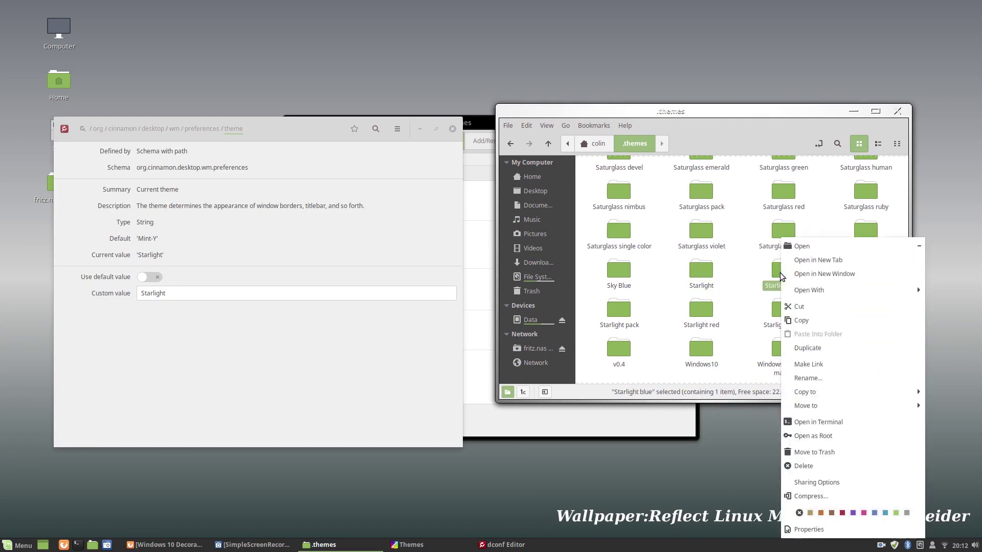
{"action": "left_click", "coordinate": [809, 378]}
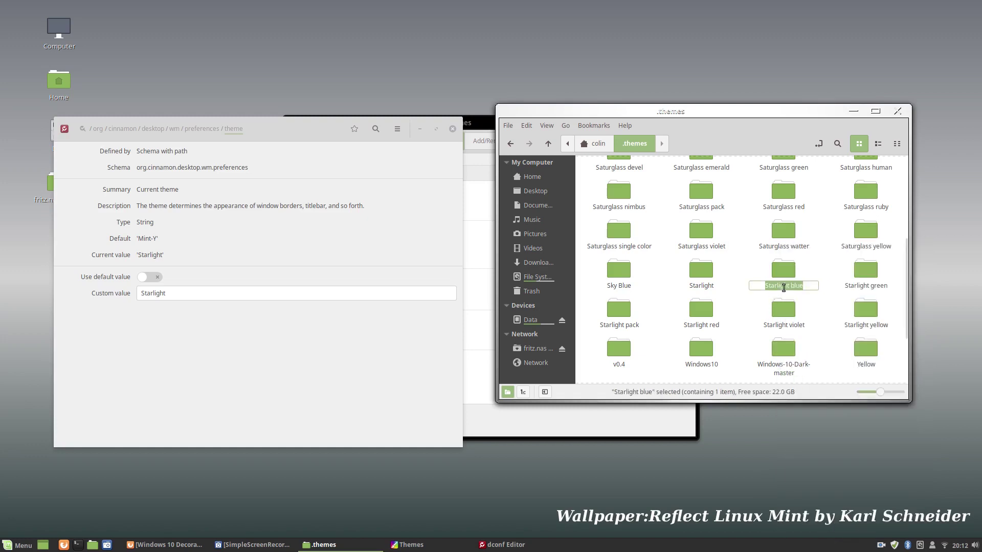
{"action": "right_click", "coordinate": [783, 289]}
{"action": "left_click", "coordinate": [802, 309]}
Step: Replace the theme key's custom value with Starlight blue, apply it and move the .themes window to view its border
{"action": "left_click", "coordinate": [120, 293]}
{"action": "right_click", "coordinate": [154, 293]}
{"action": "left_click", "coordinate": [176, 322]}
{"action": "left_click", "coordinate": [419, 434]}
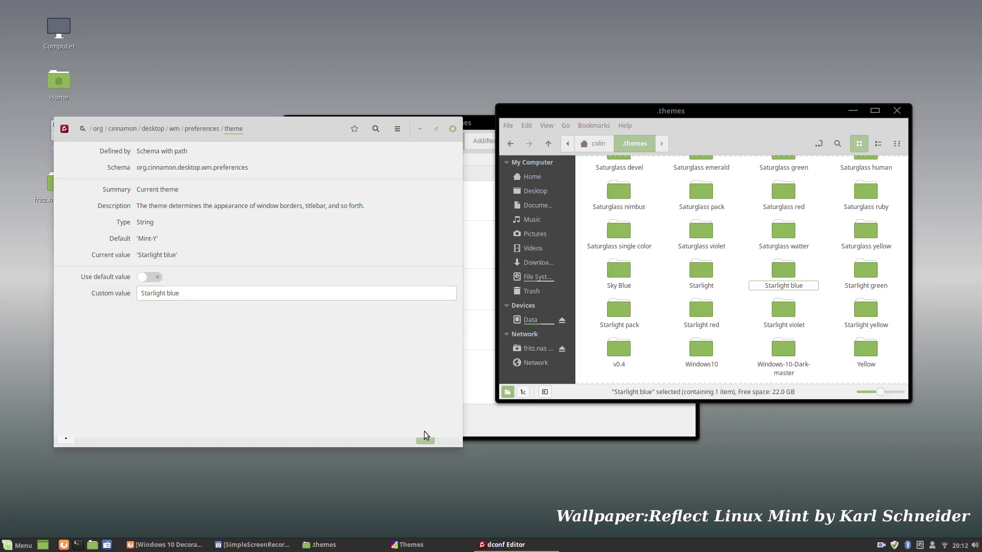
{"action": "left_click", "coordinate": [723, 132]}
{"action": "left_click_drag", "start_coordinate": [741, 112], "coordinate": [706, 119]}
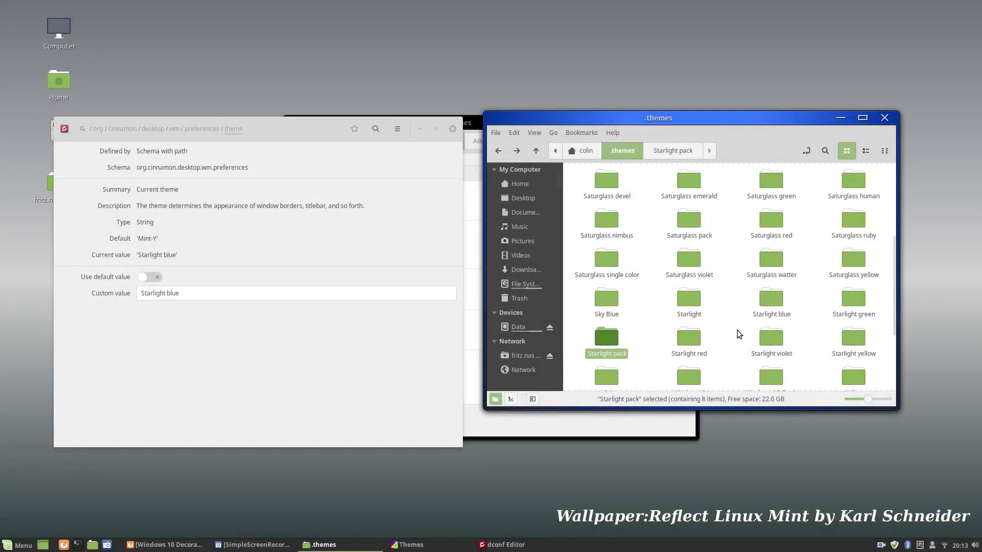
Step: Copy the name of the Starlight violet folder in .themes without renaming it
{"action": "scroll", "coordinate": [738, 330], "scroll_direction": "down", "scroll_amount": 1}
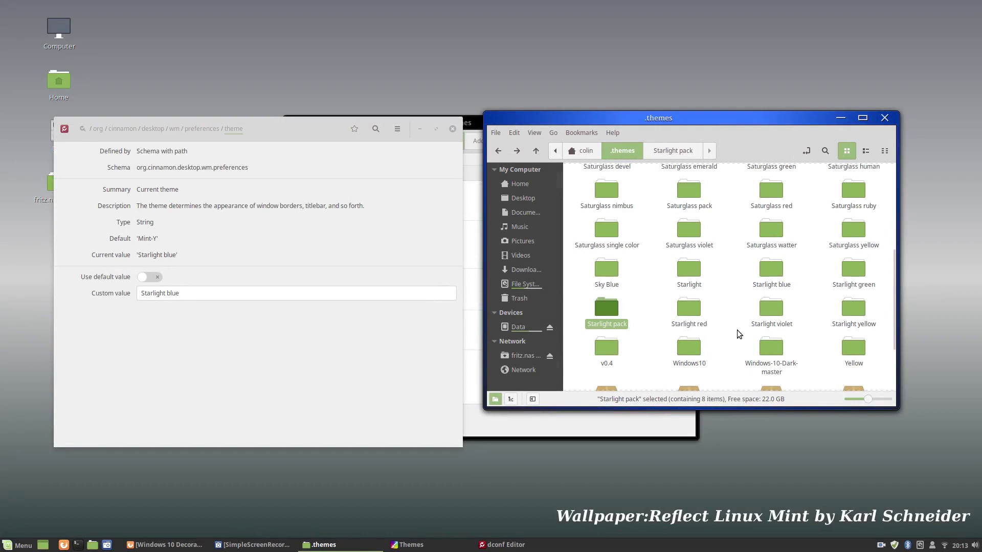
{"action": "right_click", "coordinate": [765, 310]}
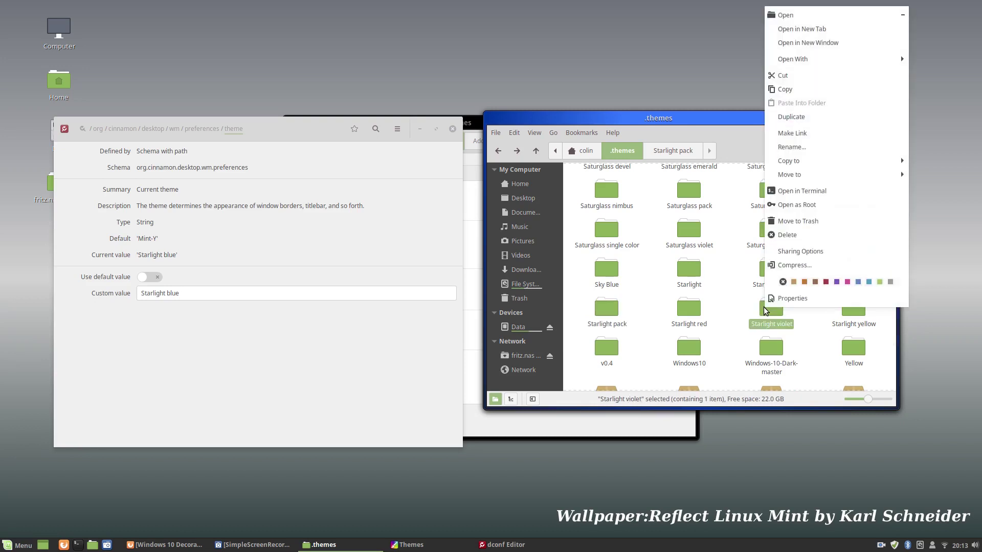
{"action": "left_click", "coordinate": [793, 147]}
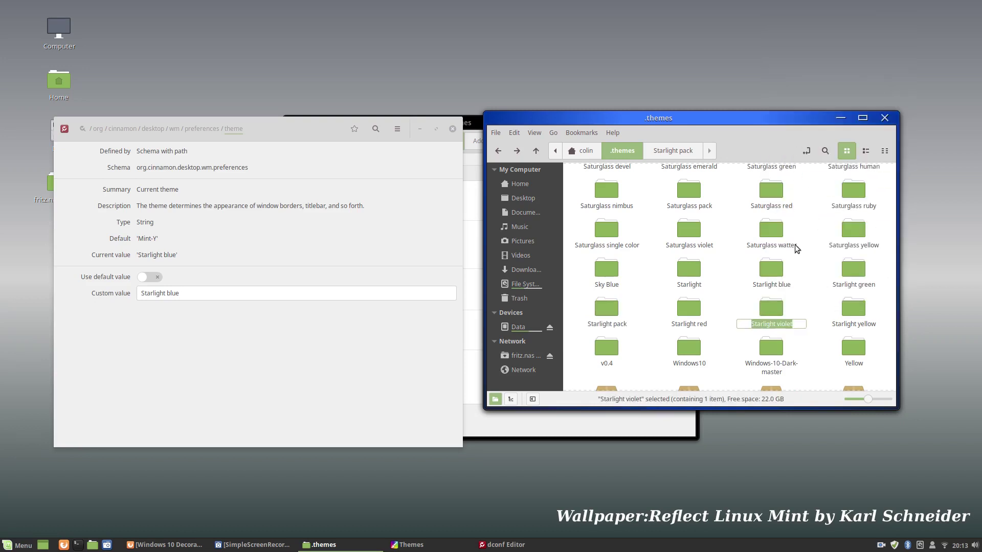
{"action": "right_click", "coordinate": [775, 326]}
{"action": "left_click", "coordinate": [798, 351]}
Step: Replace the theme key's custom value with Starlight violet, apply it and view the borders of the .themes and Themes windows
{"action": "left_click_drag", "start_coordinate": [200, 295], "coordinate": [109, 294]}
{"action": "right_click", "coordinate": [156, 294]}
{"action": "left_click", "coordinate": [177, 331]}
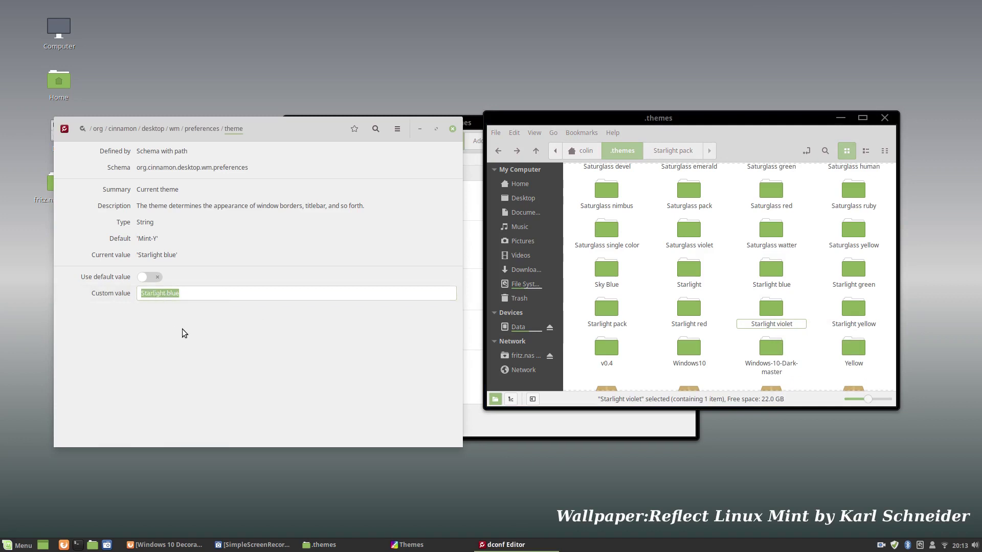
{"action": "left_click", "coordinate": [426, 435]}
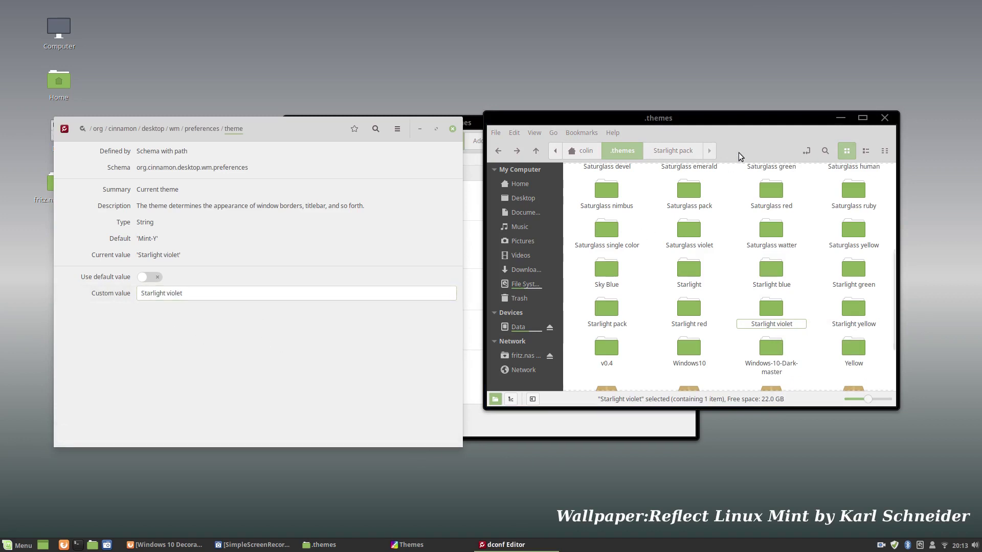
{"action": "left_click_drag", "start_coordinate": [757, 120], "coordinate": [753, 142]}
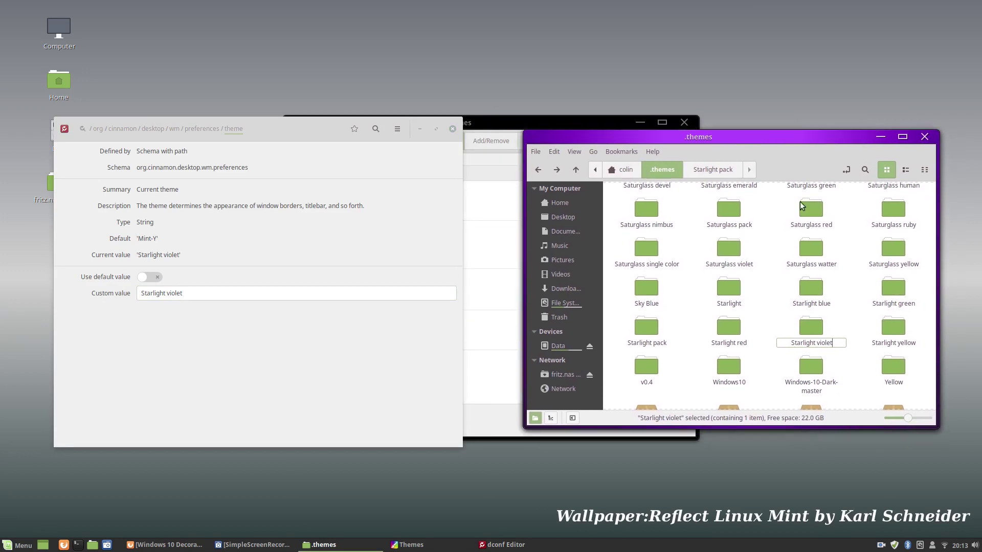
{"action": "left_click", "coordinate": [560, 125]}
{"action": "left_click", "coordinate": [770, 144]}
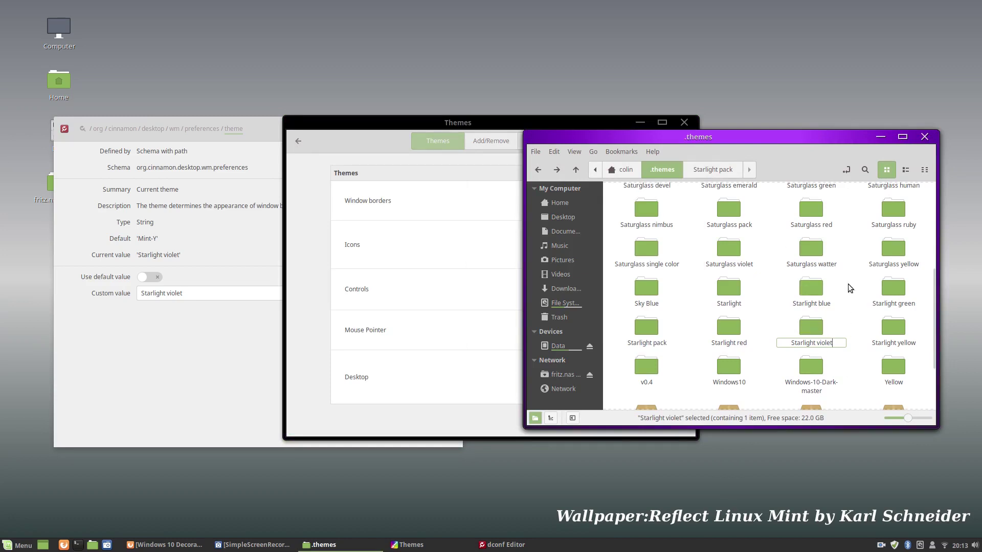
Step: Copy the name of the plain Starlight folder in .themes again without renaming it
{"action": "right_click", "coordinate": [727, 293]}
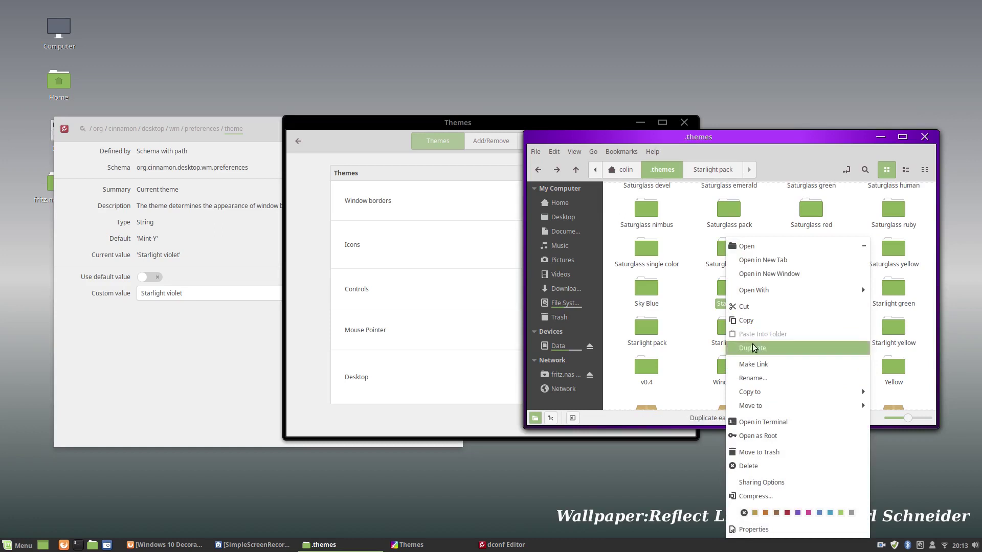
{"action": "left_click", "coordinate": [759, 379]}
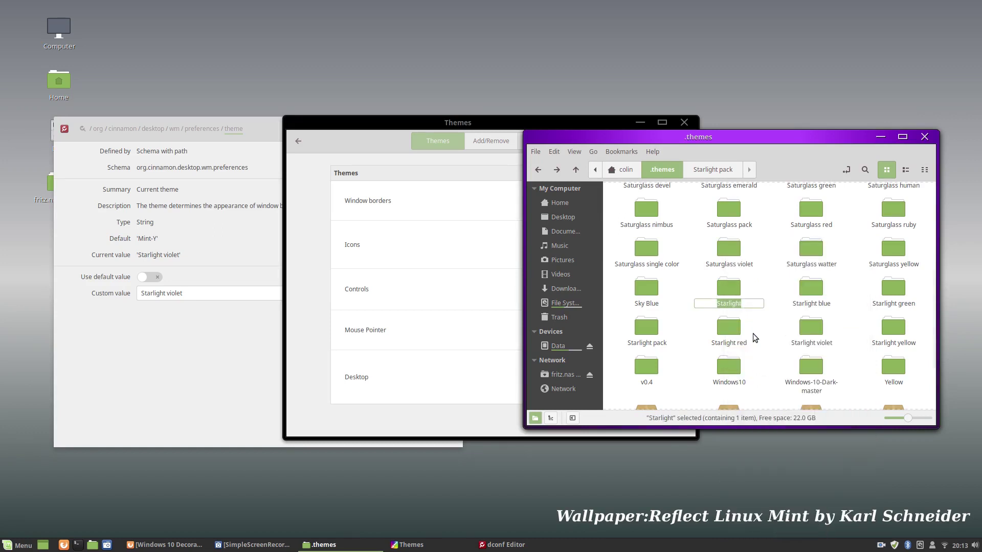
{"action": "right_click", "coordinate": [729, 305]}
{"action": "left_click", "coordinate": [738, 329]}
Step: Set the theme key's custom value back to Starlight, apply it and move the .themes and Themes windows to compare their borders
{"action": "left_click_drag", "start_coordinate": [197, 294], "coordinate": [133, 293]}
{"action": "right_click", "coordinate": [155, 294]}
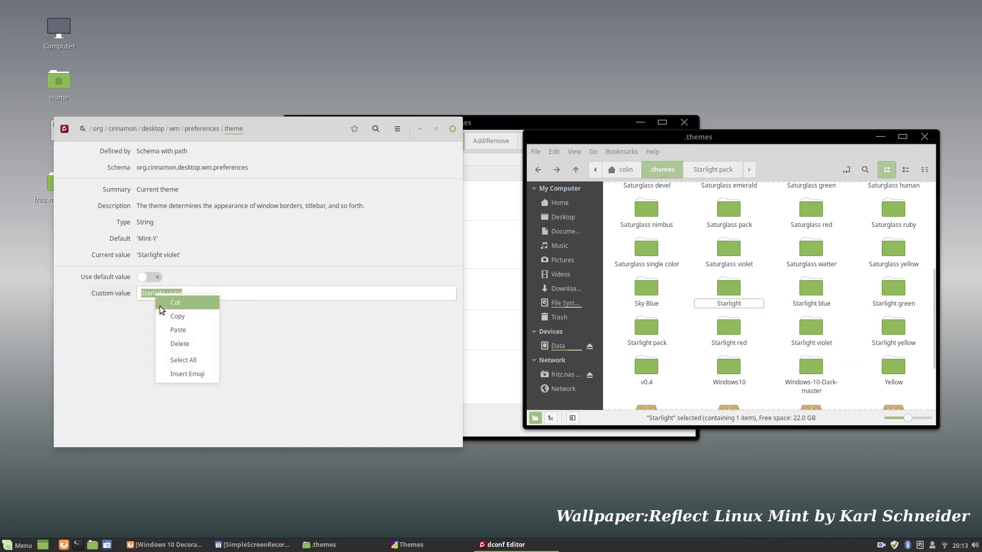
{"action": "left_click", "coordinate": [170, 330]}
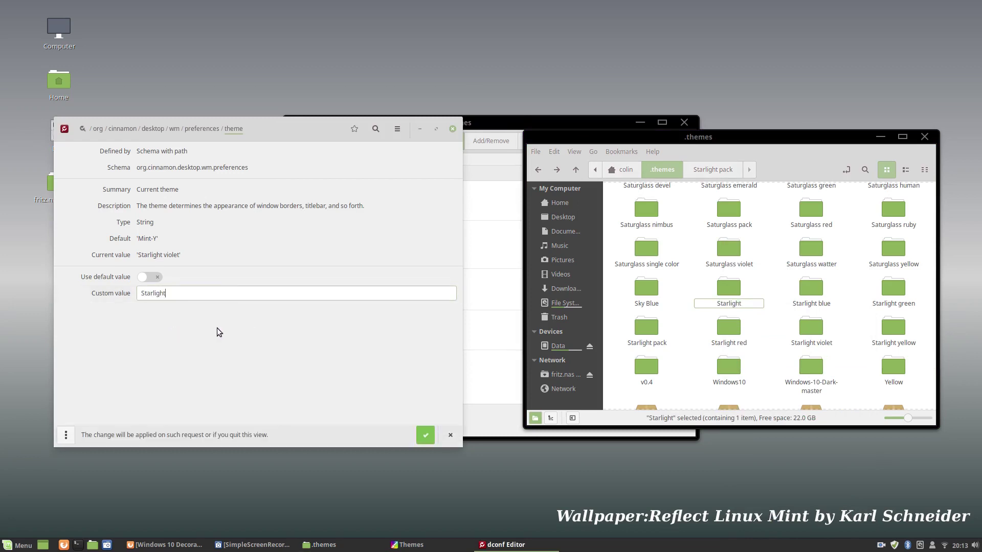
{"action": "left_click", "coordinate": [425, 435]}
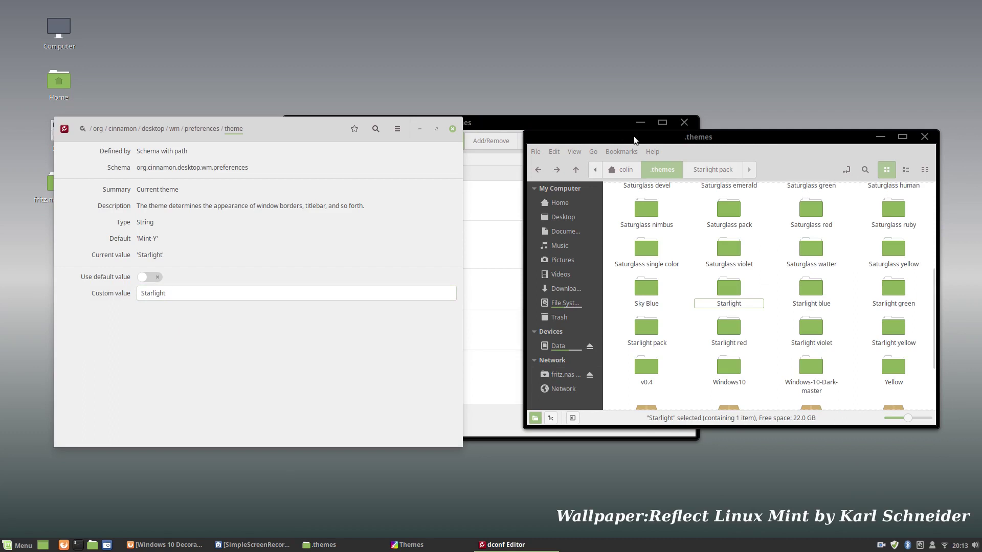
{"action": "left_click_drag", "start_coordinate": [768, 138], "coordinate": [811, 184]}
{"action": "left_click_drag", "start_coordinate": [599, 124], "coordinate": [655, 101]}
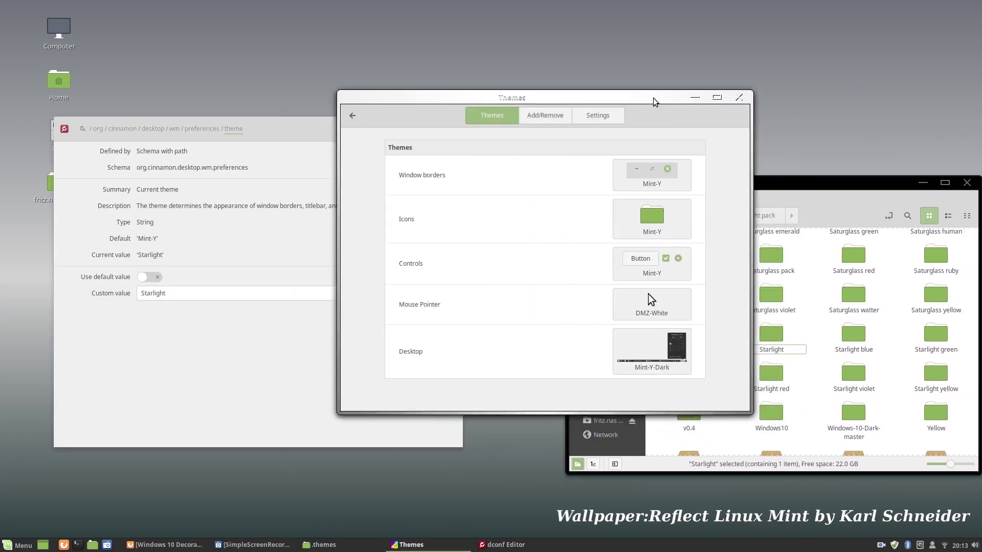
{"action": "left_click", "coordinate": [801, 184]}
{"action": "left_click_drag", "start_coordinate": [819, 183], "coordinate": [706, 132]}
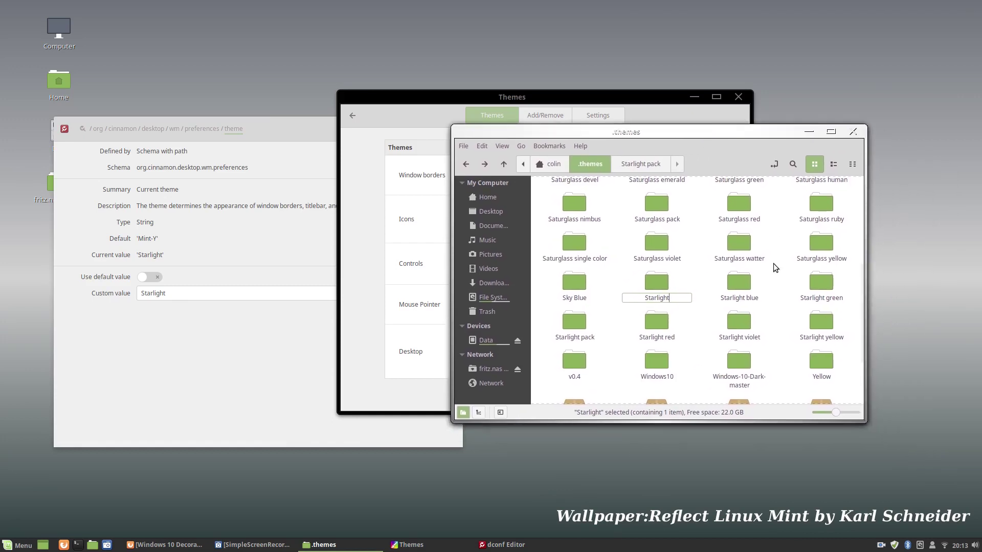
Step: Copy the name of the Starlight green folder in .themes without renaming it
{"action": "left_click", "coordinate": [704, 283]}
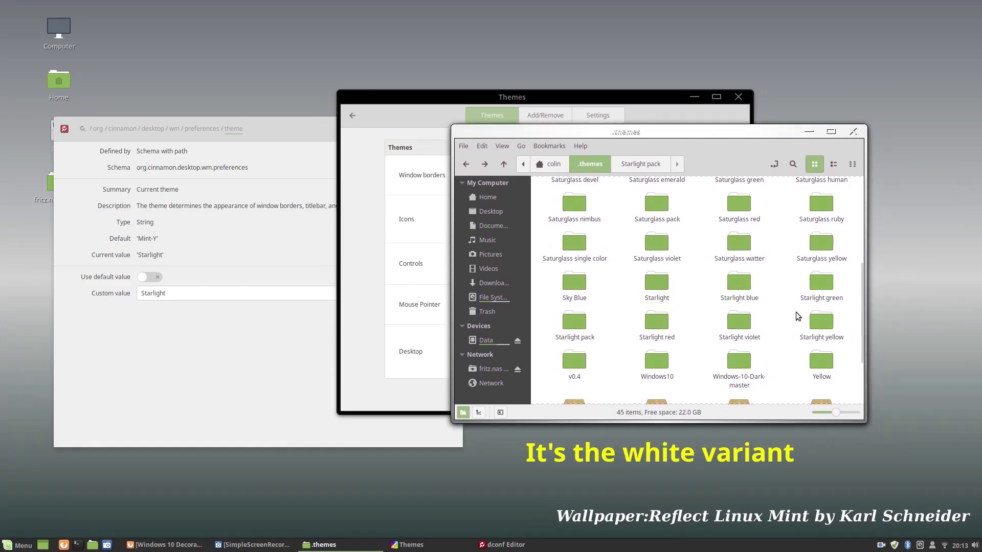
{"action": "right_click", "coordinate": [821, 285]}
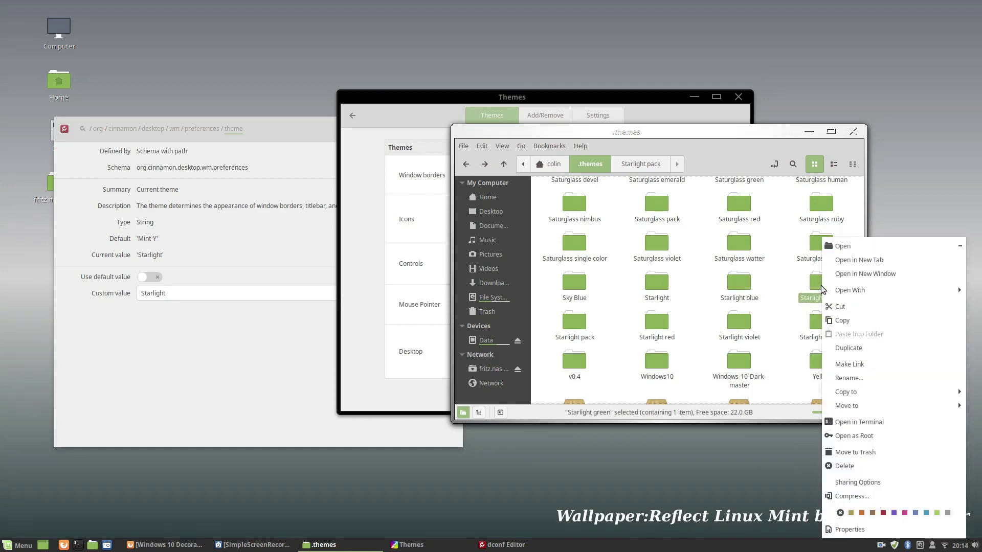
{"action": "left_click", "coordinate": [851, 379]}
{"action": "right_click", "coordinate": [821, 298]}
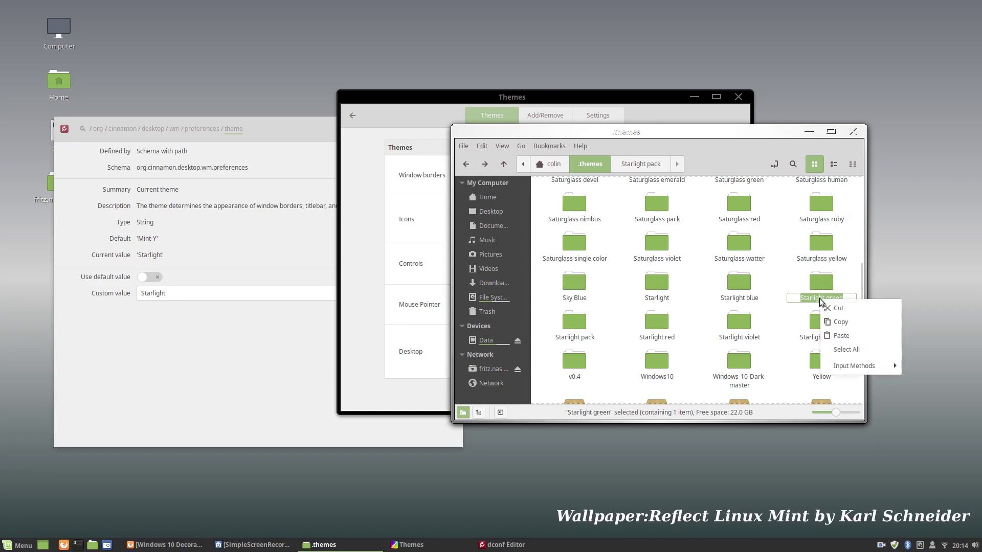
{"action": "left_click", "coordinate": [838, 323]}
Step: Replace the theme key's custom value with Starlight green, apply it and move the .themes window to view its border
{"action": "left_click", "coordinate": [158, 293]}
{"action": "double_click", "coordinate": [152, 293]}
{"action": "right_click", "coordinate": [144, 294]}
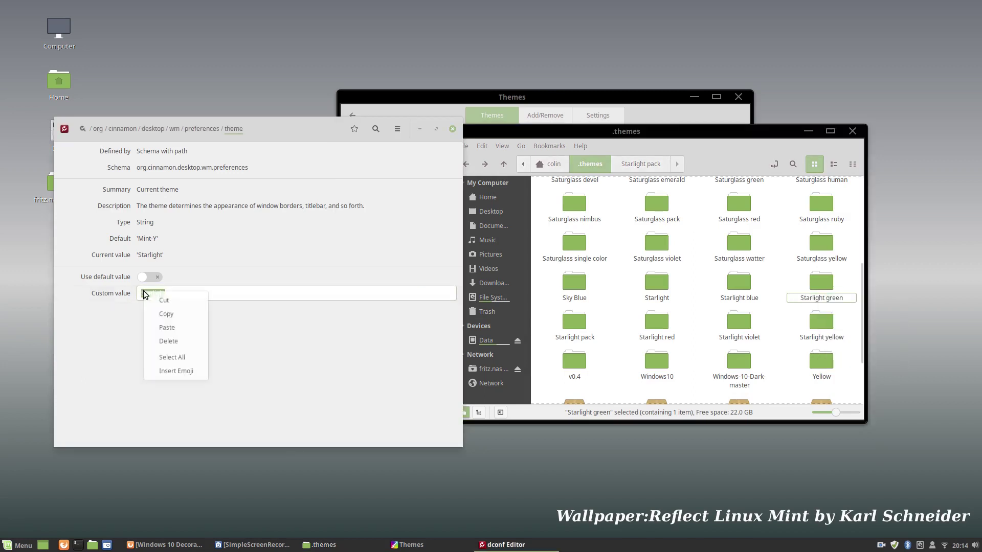
{"action": "left_click", "coordinate": [168, 328]}
{"action": "left_click", "coordinate": [425, 435]}
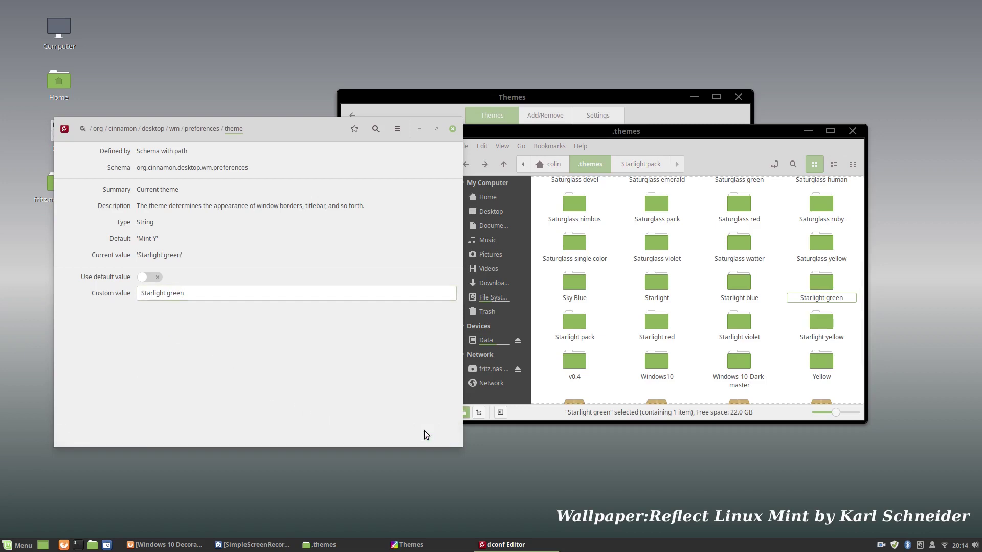
{"action": "left_click", "coordinate": [698, 128]}
{"action": "left_click_drag", "start_coordinate": [706, 129], "coordinate": [739, 138]}
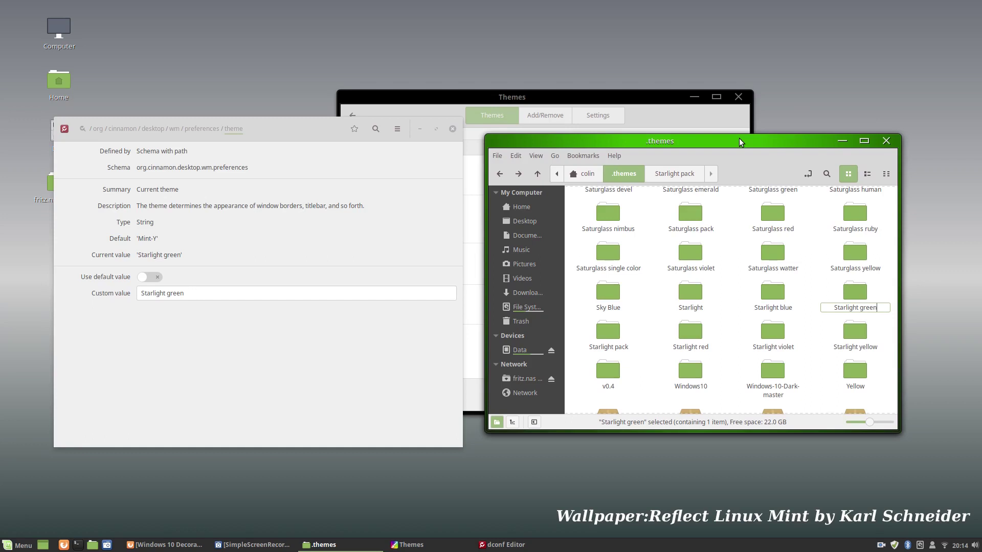
Step: Copy the name of the Windows10 folder in .themes without renaming it
{"action": "left_click", "coordinate": [688, 377]}
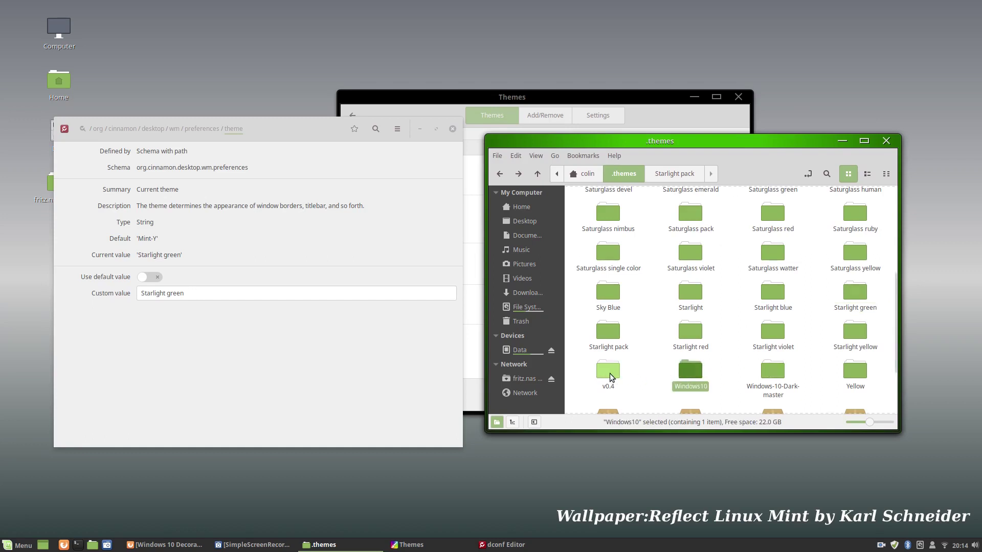
{"action": "scroll", "coordinate": [650, 357], "scroll_direction": "up", "scroll_amount": 5}
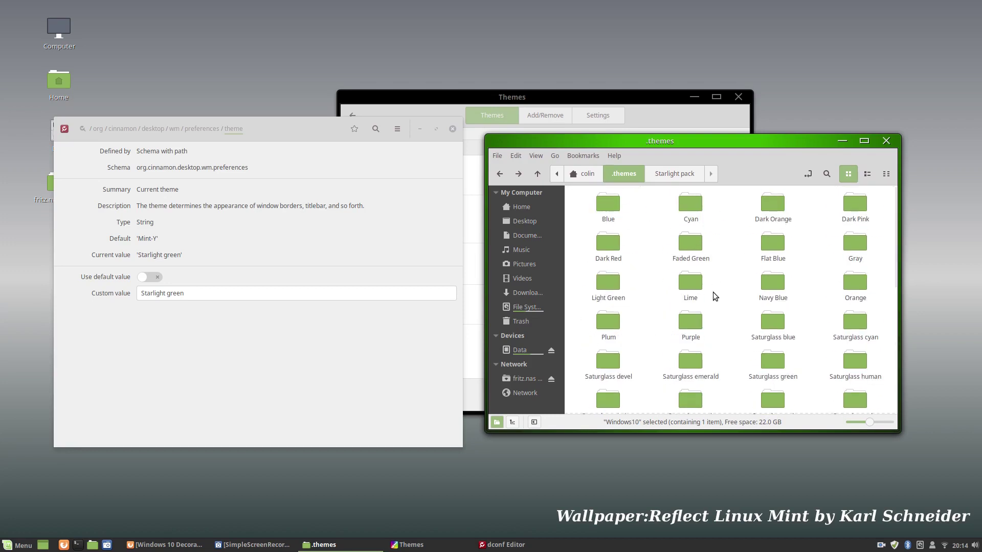
{"action": "scroll", "coordinate": [714, 296], "scroll_direction": "down", "scroll_amount": 3}
{"action": "scroll", "coordinate": [713, 293], "scroll_direction": "down", "scroll_amount": 4}
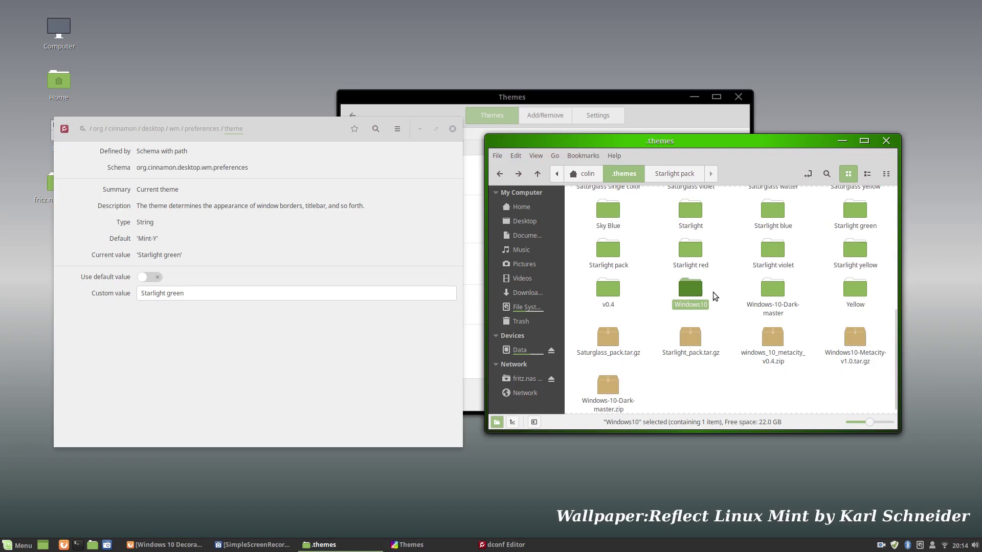
{"action": "right_click", "coordinate": [693, 293]}
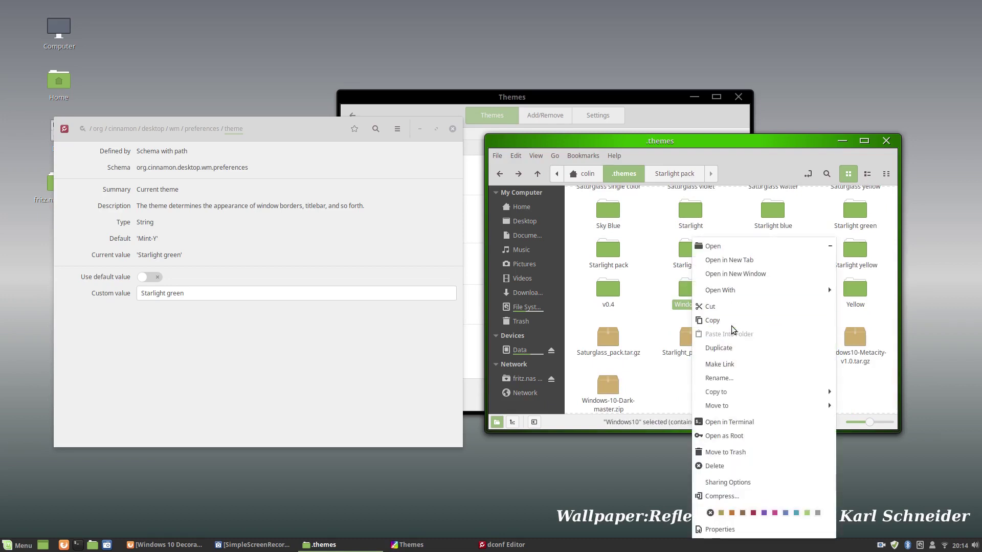
{"action": "left_click", "coordinate": [718, 378]}
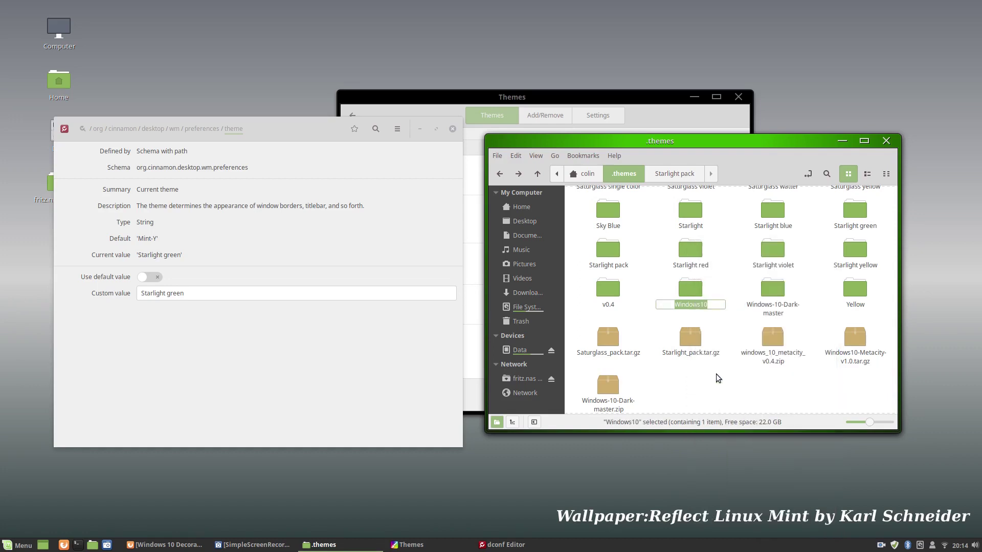
{"action": "right_click", "coordinate": [691, 305]}
{"action": "left_click", "coordinate": [711, 331]}
Step: Replace the theme key's custom value with Windows10, apply it and move the .themes window to view its border
{"action": "left_click_drag", "start_coordinate": [197, 293], "coordinate": [136, 296]}
{"action": "right_click", "coordinate": [158, 293]}
{"action": "left_click", "coordinate": [180, 329]}
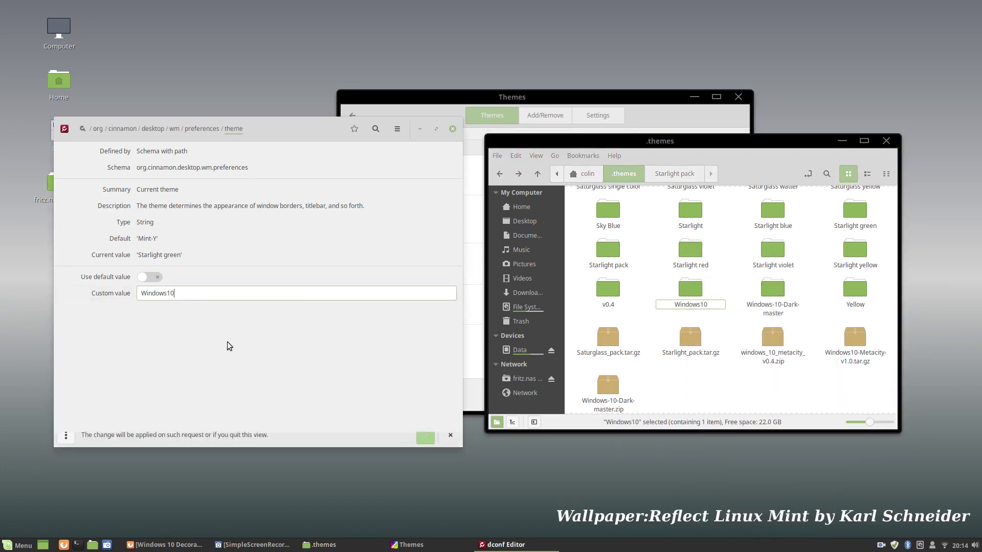
{"action": "left_click", "coordinate": [427, 432]}
{"action": "left_click_drag", "start_coordinate": [767, 142], "coordinate": [733, 159]}
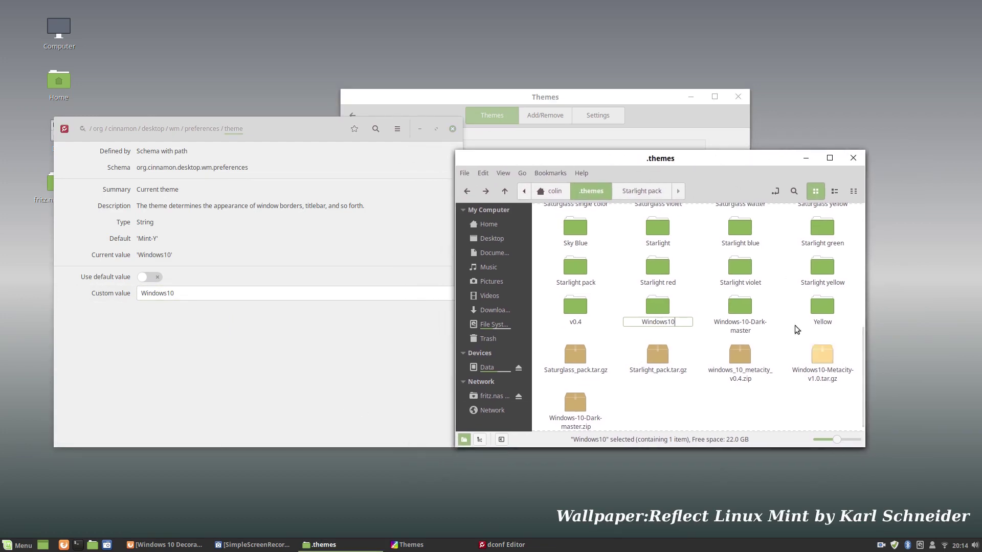
Step: Copy the name of the Windows-10-Dark-master folder in .themes without renaming it
{"action": "left_click", "coordinate": [740, 306]}
{"action": "right_click", "coordinate": [738, 307]}
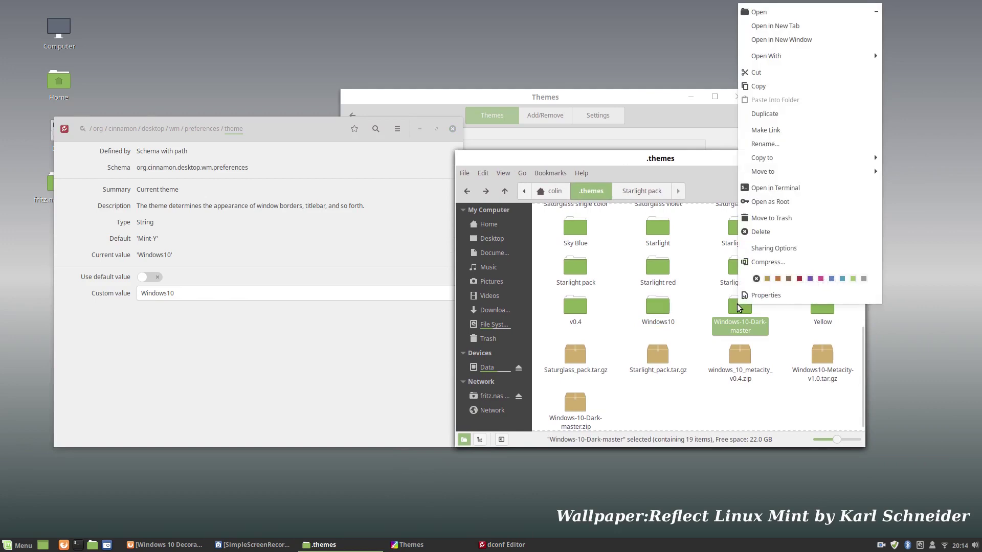
{"action": "left_click", "coordinate": [762, 145]}
{"action": "right_click", "coordinate": [733, 325]}
{"action": "left_click", "coordinate": [748, 348]}
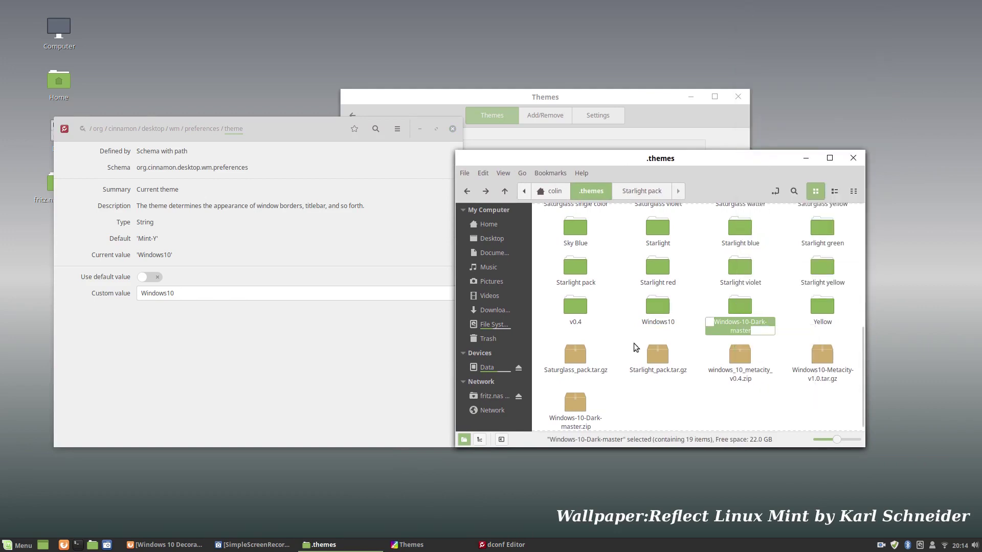
Step: Replace the theme key's custom value with Windows-10-Dark-master, apply it and move the .themes window to view its border
{"action": "left_click_drag", "start_coordinate": [181, 290], "coordinate": [139, 293]}
{"action": "right_click", "coordinate": [157, 296]}
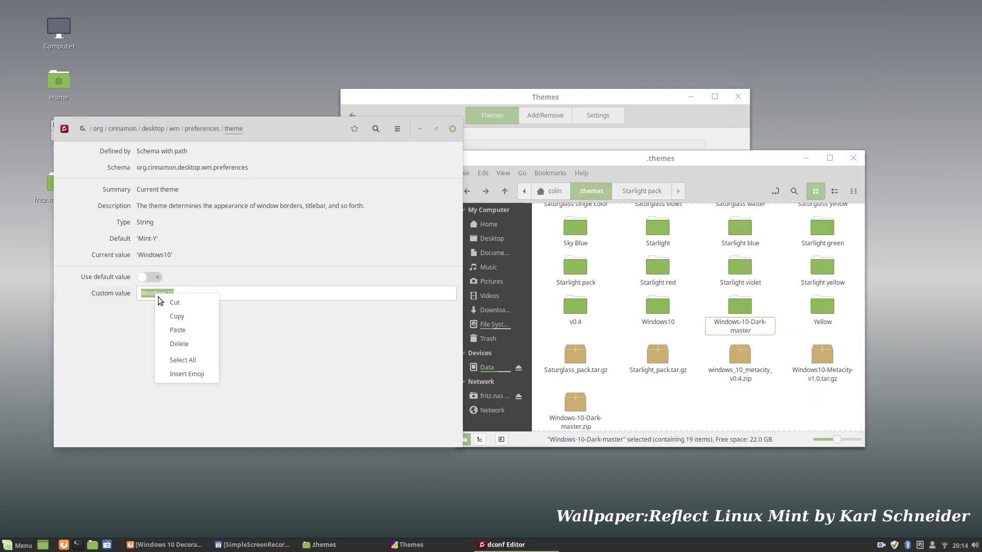
{"action": "left_click", "coordinate": [180, 330]}
{"action": "left_click", "coordinate": [424, 435]}
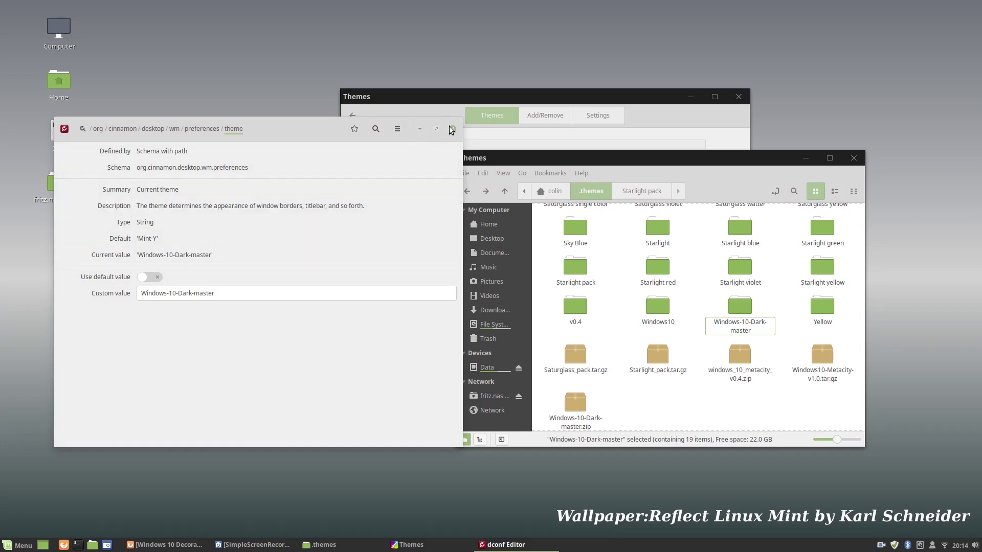
{"action": "left_click_drag", "start_coordinate": [684, 158], "coordinate": [734, 129]}
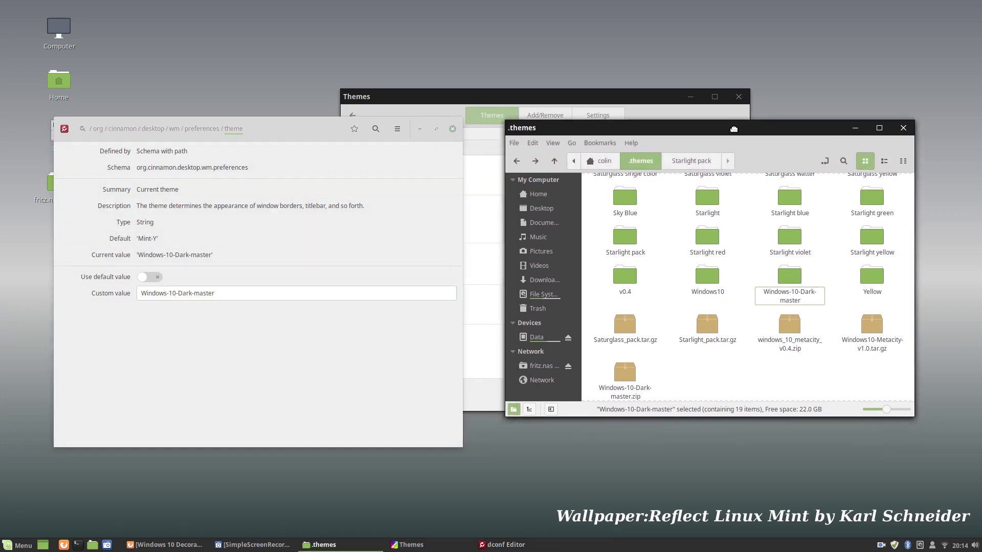
Step: Close dconf Editor and the .themes window, and open the Controls theme choices in the Themes settings
{"action": "left_click", "coordinate": [452, 130]}
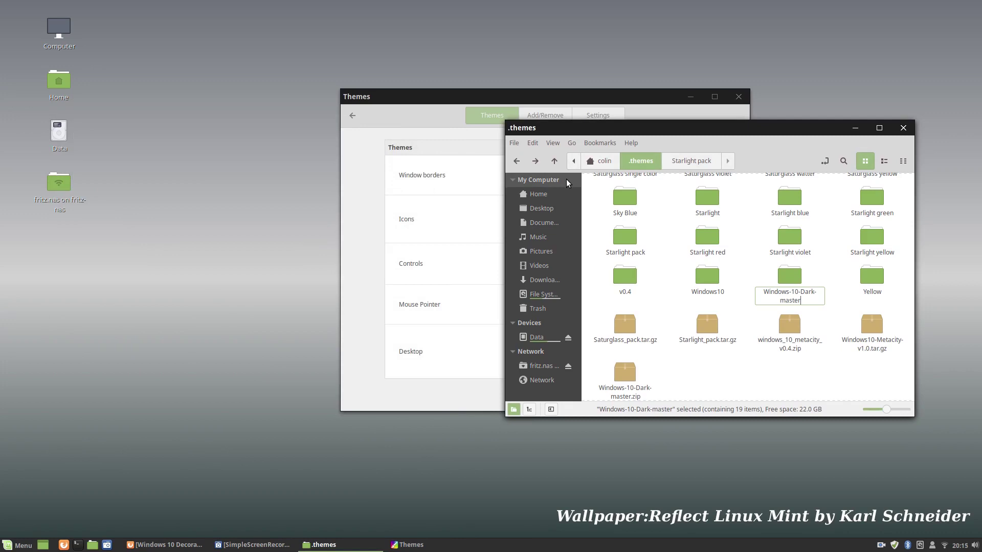
{"action": "left_click", "coordinate": [902, 129]}
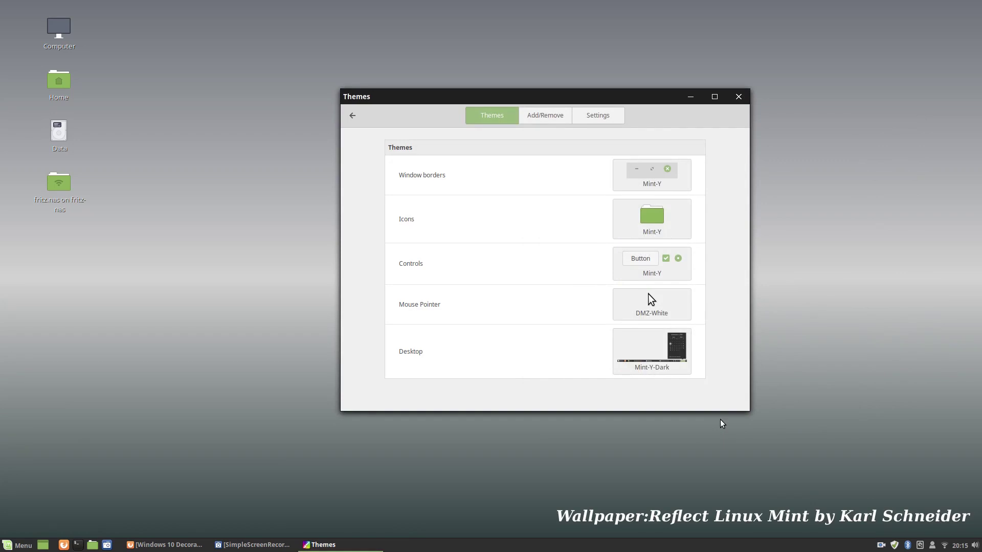
{"action": "left_click", "coordinate": [643, 271]}
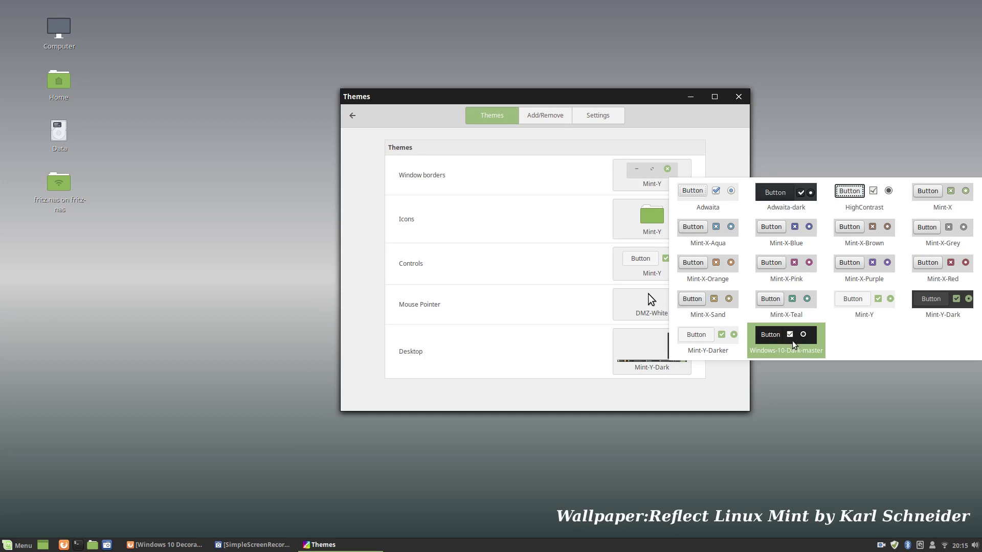
Step: Try the Adwaita-dark controls theme and replace it with Windows-10-Dark-master
{"action": "left_click", "coordinate": [784, 197]}
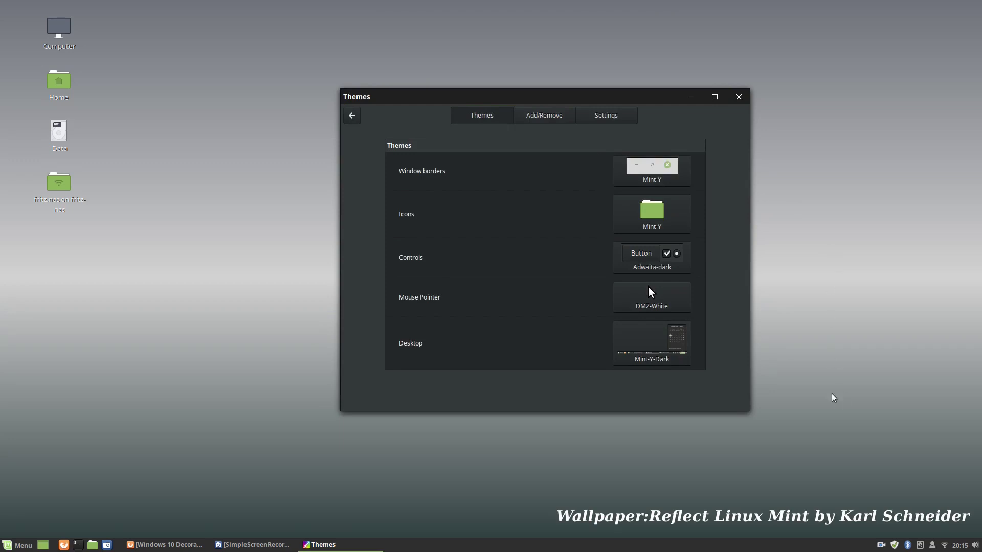
{"action": "left_click", "coordinate": [651, 259]}
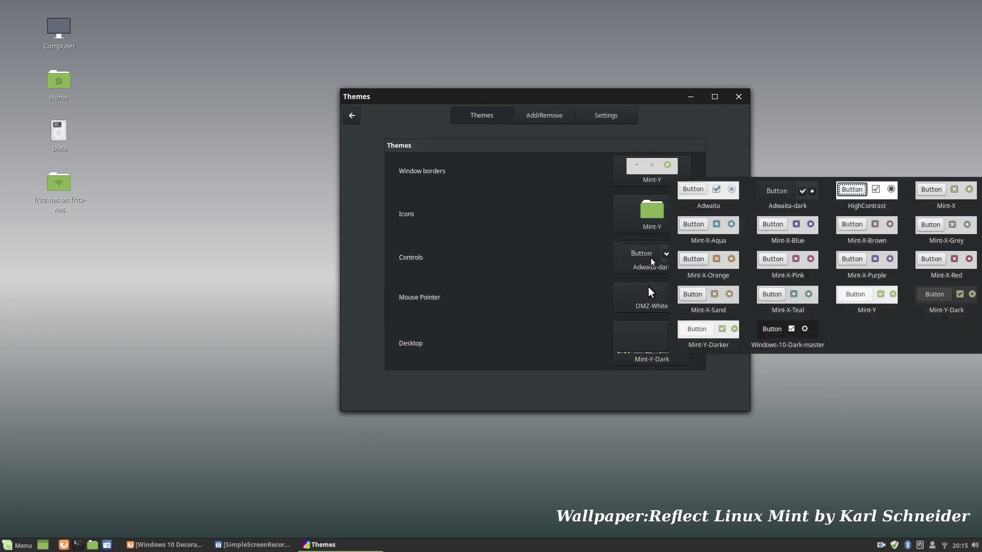
{"action": "left_click", "coordinate": [789, 332]}
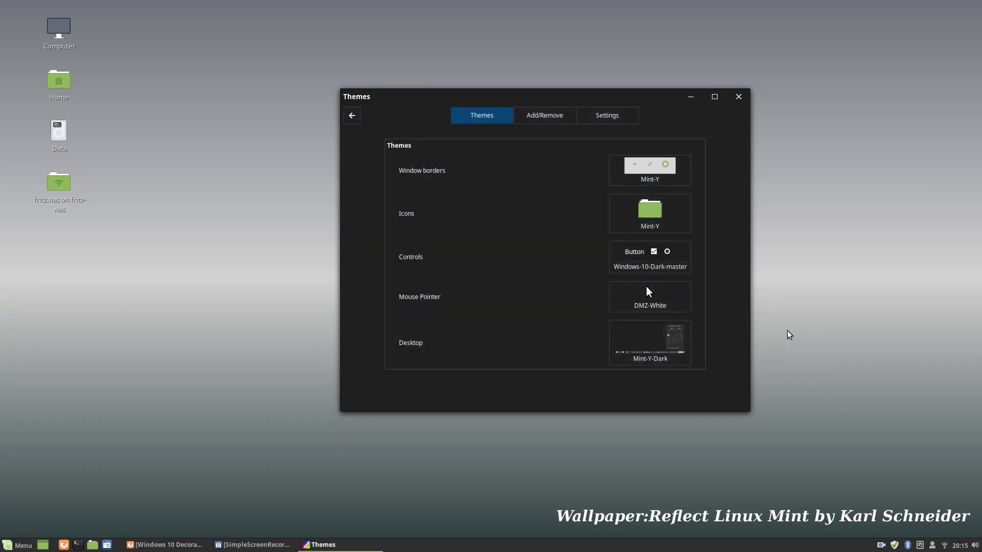
Step: Open the Home folder window, place it beside the Themes window and bring Themes back to the front
{"action": "left_click", "coordinate": [164, 321]}
{"action": "left_click_drag", "start_coordinate": [524, 134], "coordinate": [246, 129]}
{"action": "left_click", "coordinate": [561, 102]}
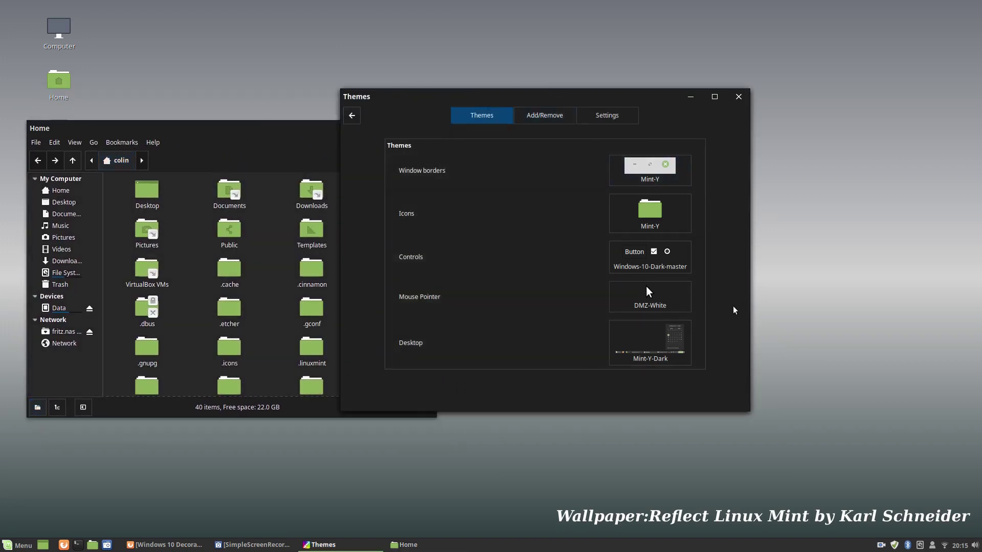
Step: Dismiss the desktop theme choices unchanged and set the controls theme to Mint-Y-Dark
{"action": "left_click", "coordinate": [653, 342]}
{"action": "left_click", "coordinate": [544, 327]}
{"action": "left_click", "coordinate": [653, 258]}
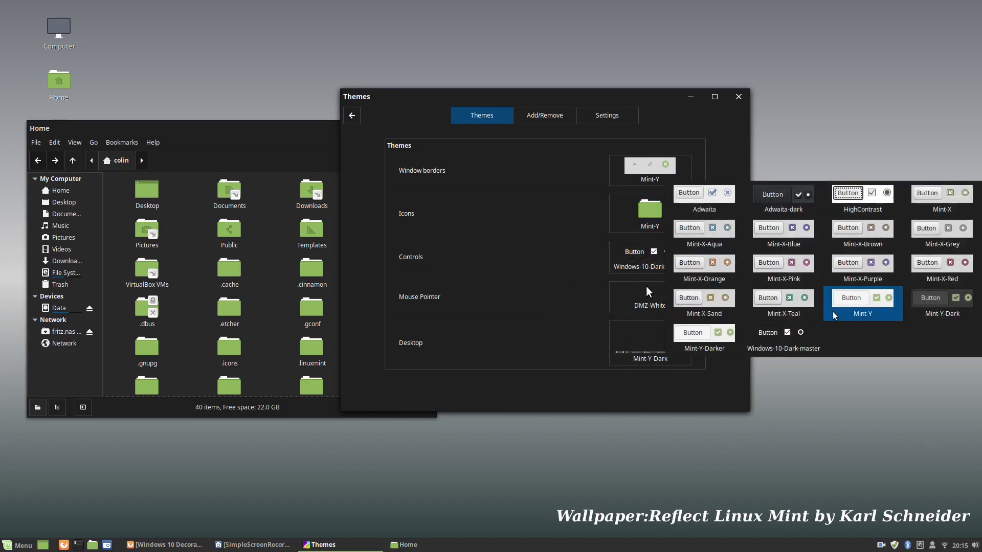
{"action": "left_click", "coordinate": [948, 311]}
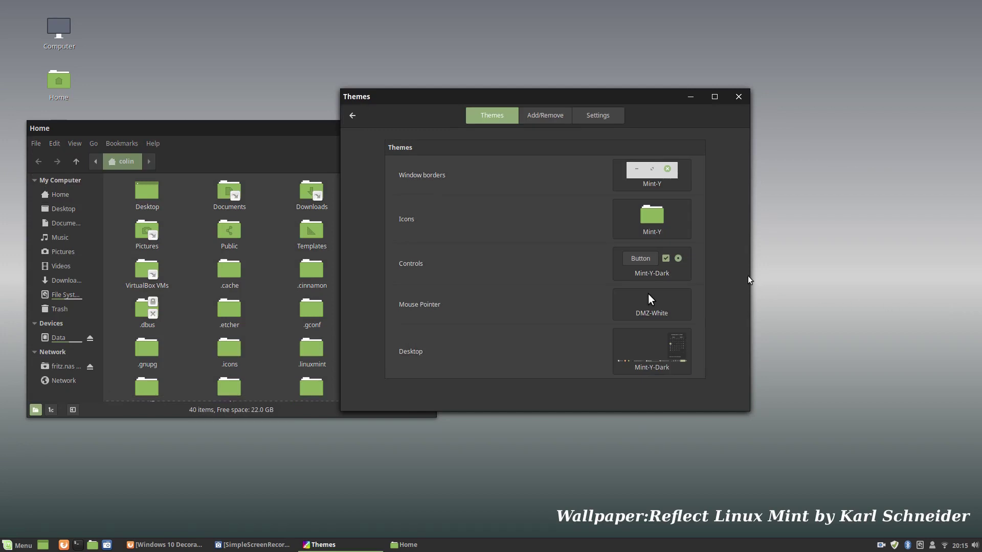
Step: Set the controls theme to Mint-X and move the Themes window clear of the Home window
{"action": "left_click", "coordinate": [649, 260]}
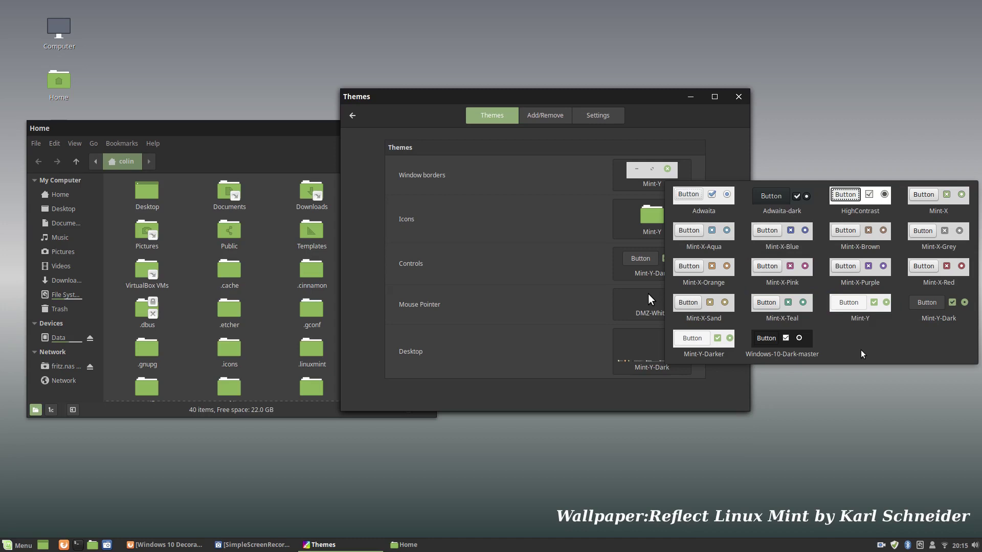
{"action": "left_click", "coordinate": [930, 203]}
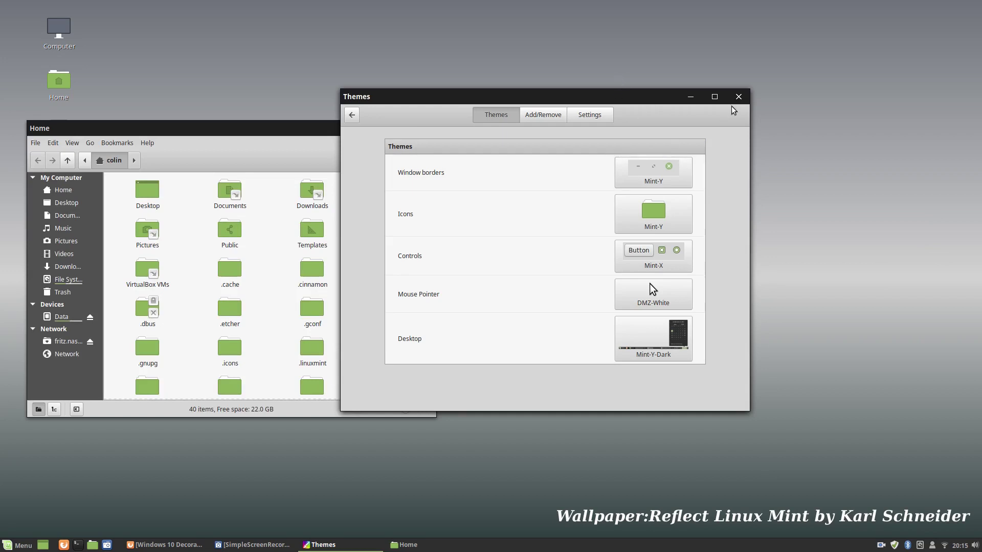
{"action": "left_click_drag", "start_coordinate": [492, 96], "coordinate": [609, 79]}
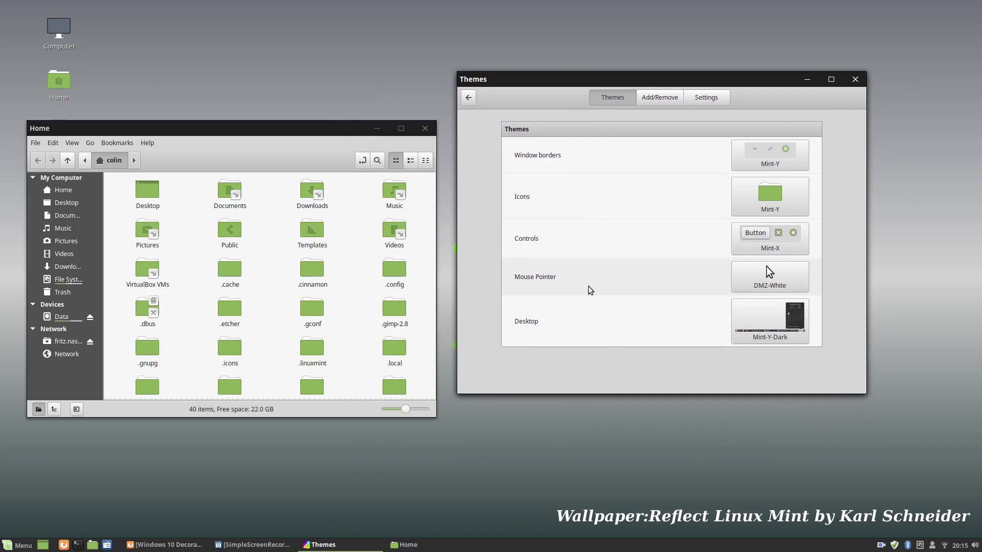
{"action": "left_click", "coordinate": [766, 246]}
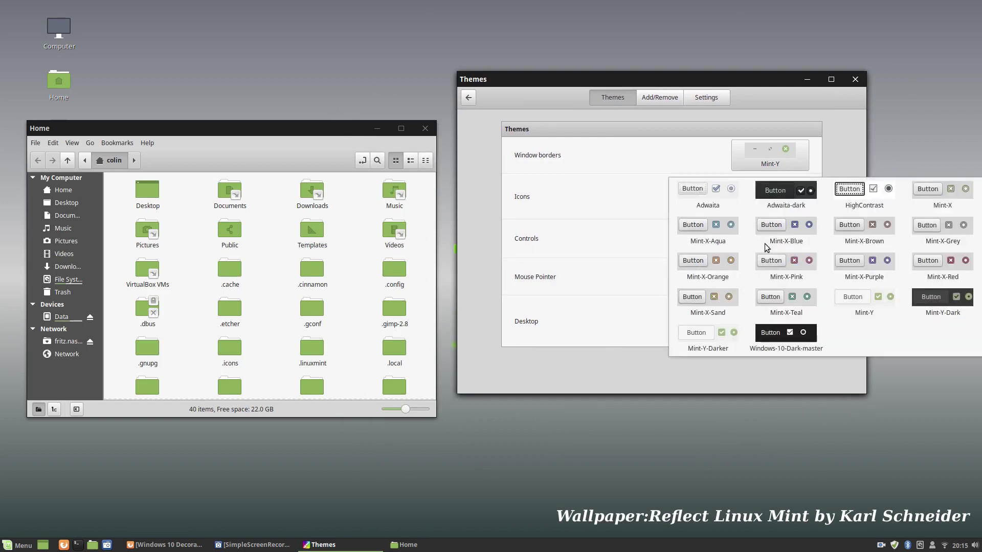
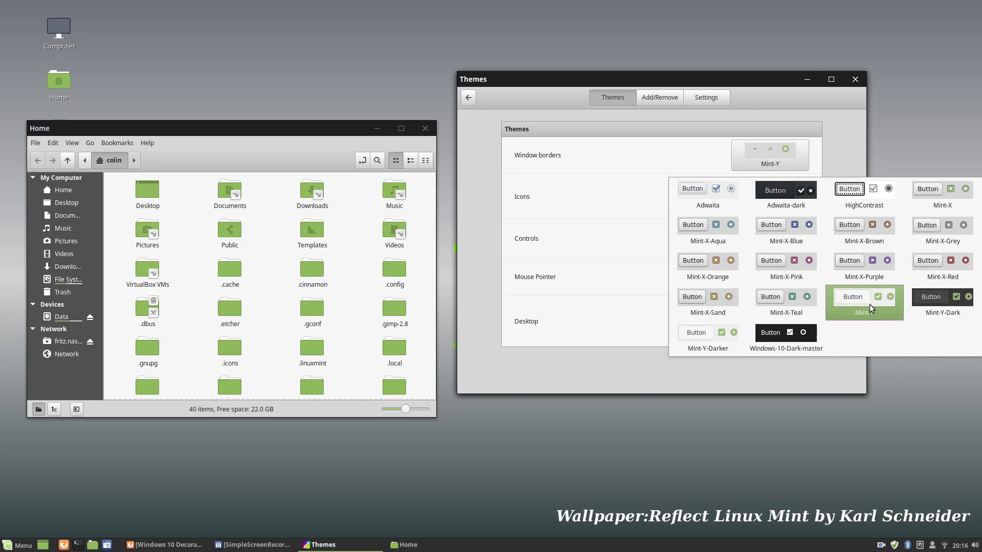
{"action": "left_click", "coordinate": [943, 194]}
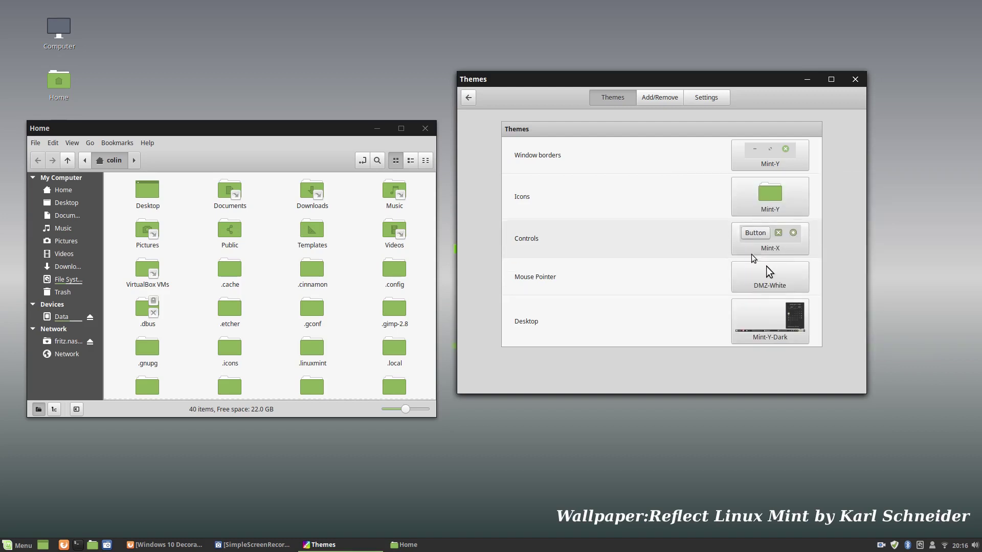
Step: Set the controls theme to Mint-Y and shift the Themes window slightly down
{"action": "left_click", "coordinate": [752, 254]}
{"action": "left_click", "coordinate": [861, 305]}
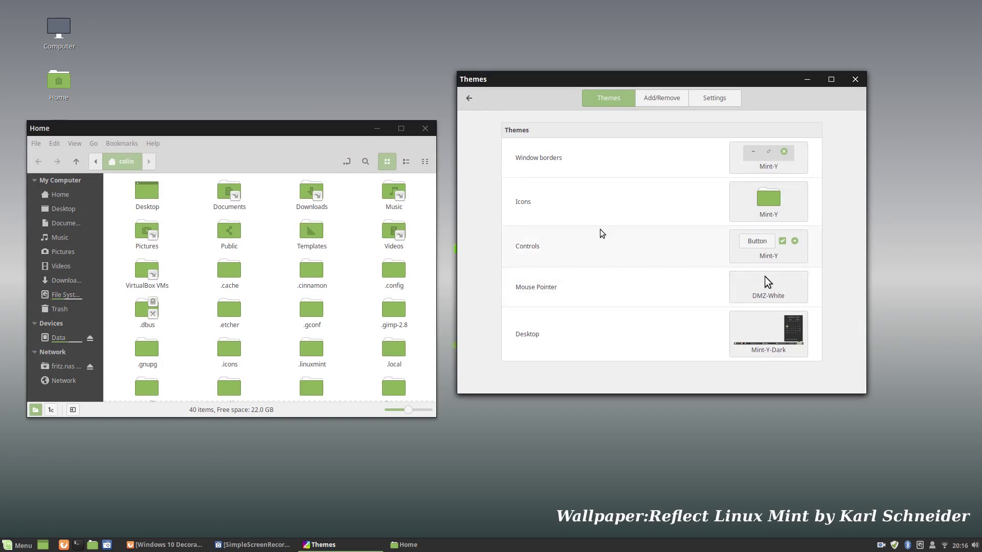
{"action": "mouse_move", "coordinate": [724, 80]}
{"action": "left_mouse_down"}
{"action": "mouse_move", "coordinate": [748, 106]}
{"action": "mouse_move", "coordinate": [726, 97]}
{"action": "left_mouse_up"}
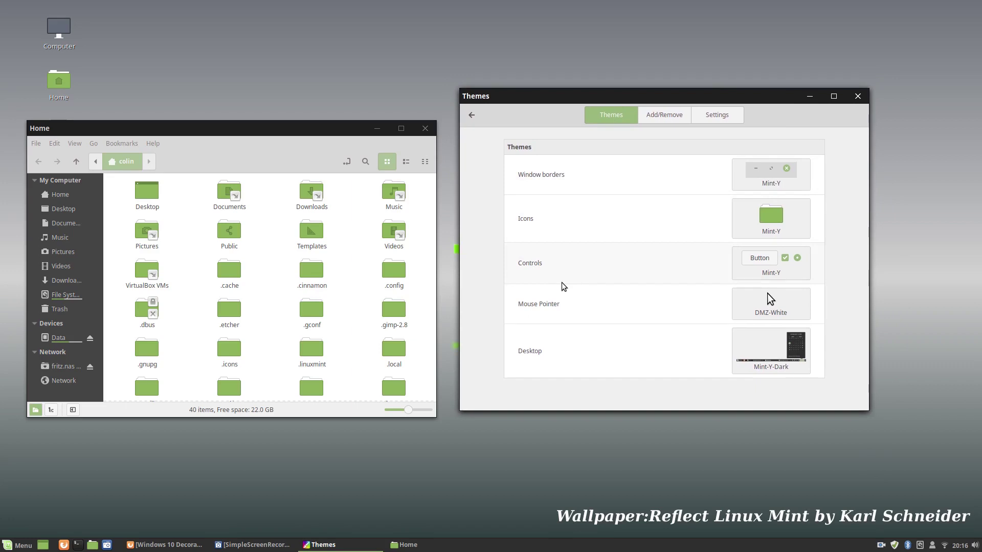
Step: Set the desktop theme to Windows-10-Dark-master and check how the application menu looks with it
{"action": "left_click", "coordinate": [771, 346]}
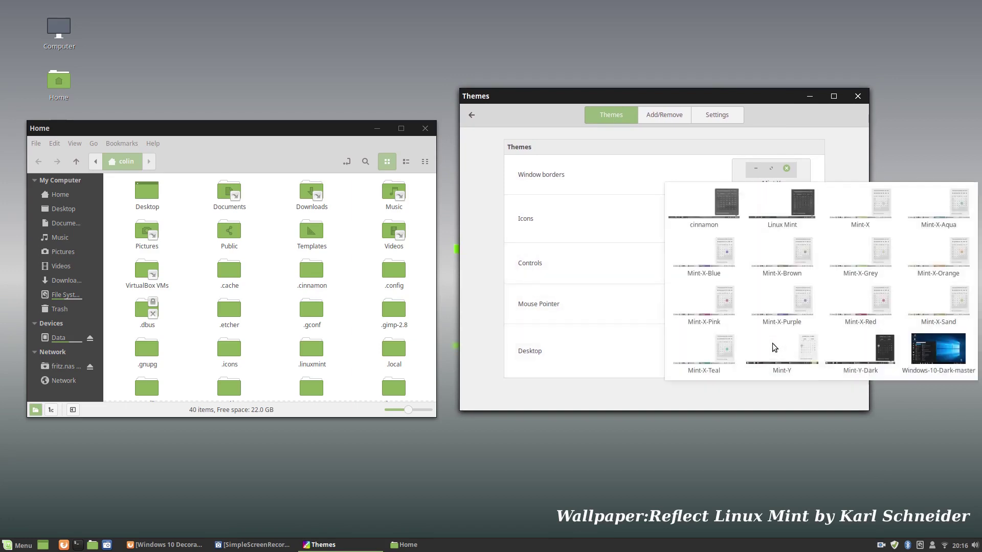
{"action": "left_click", "coordinate": [929, 350]}
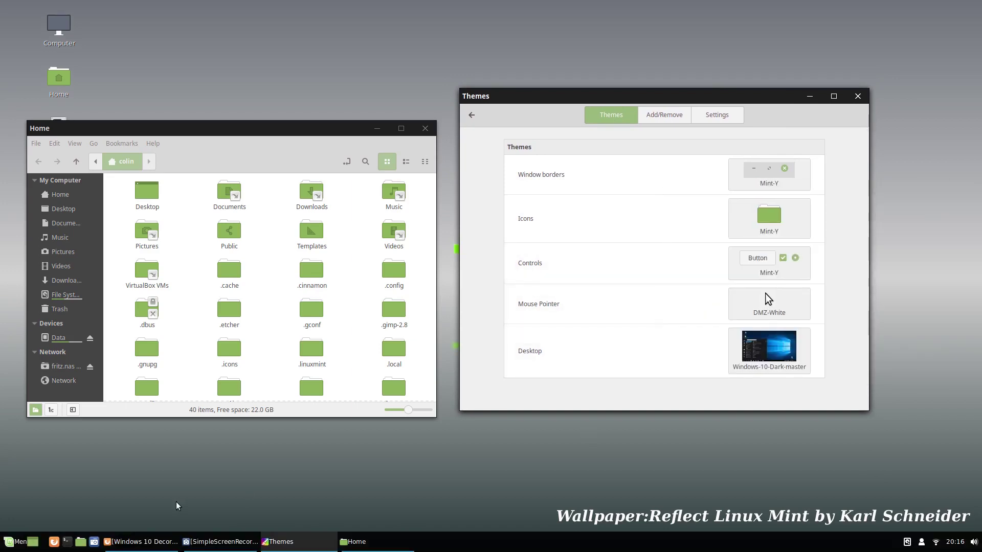
{"action": "left_click", "coordinate": [13, 543]}
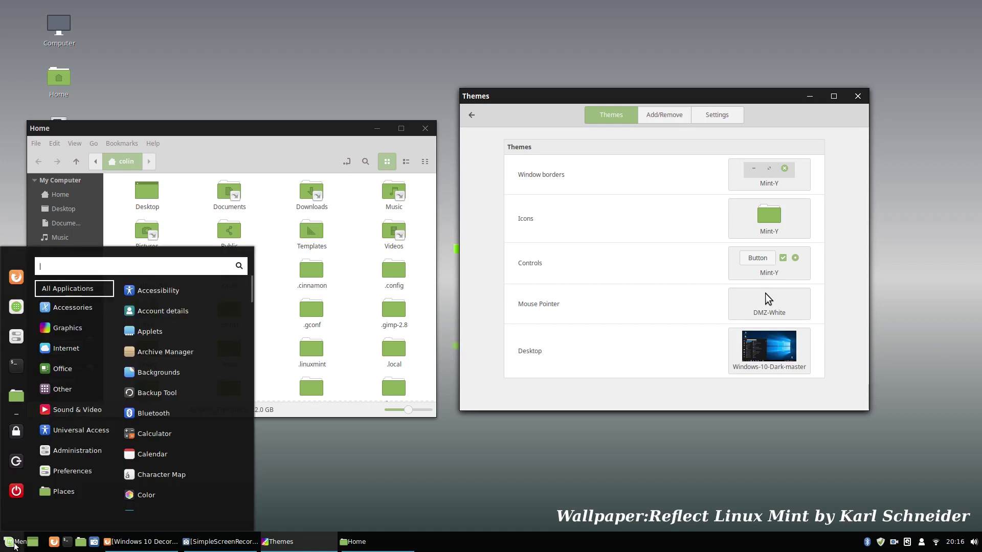
{"action": "left_click", "coordinate": [15, 545]}
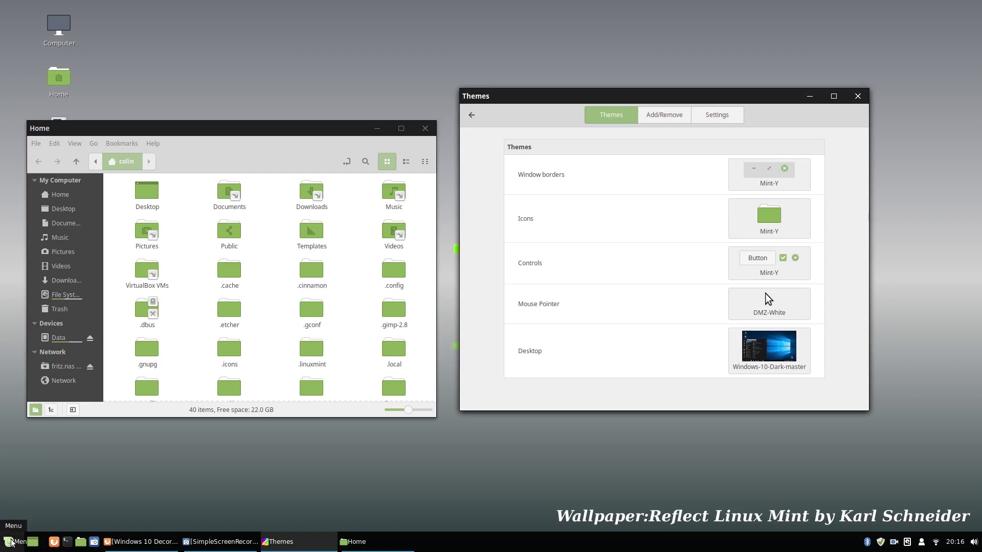
Step: Insert a space in front of the panel text "Menu" in the Menu applet's settings and close them
{"action": "right_click", "coordinate": [11, 543]}
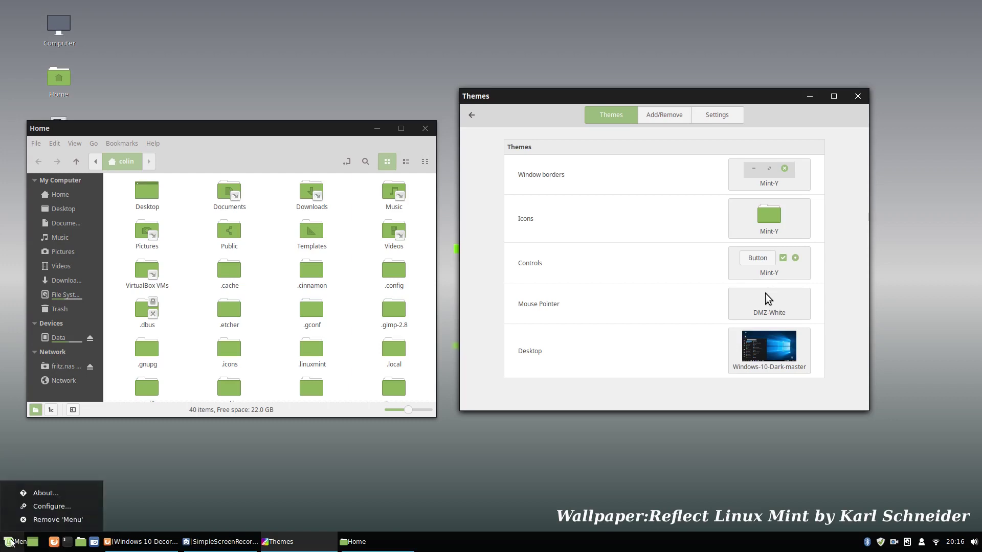
{"action": "left_click", "coordinate": [46, 509]}
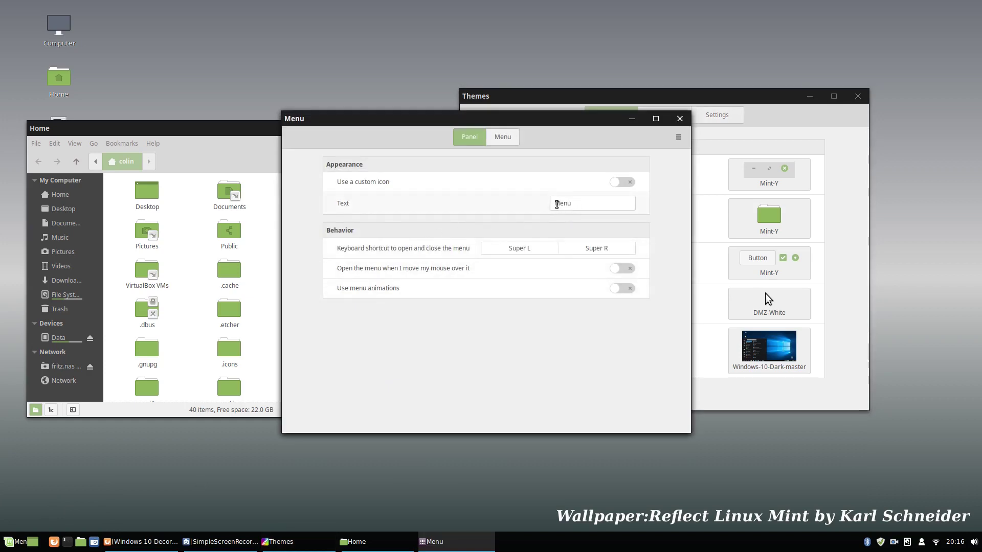
{"action": "left_click", "coordinate": [557, 204]}
{"action": "left_click", "coordinate": [680, 119]}
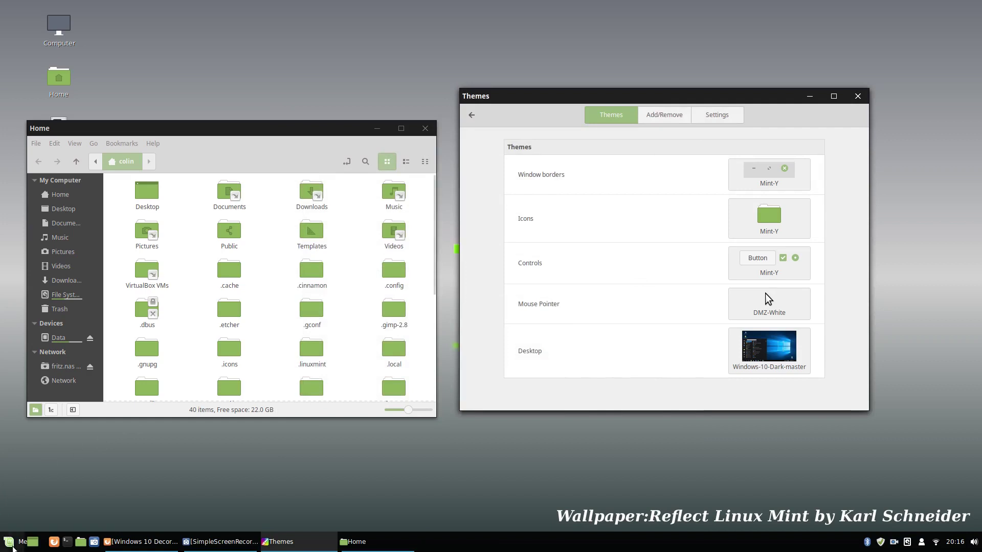
Step: Switch the Menu applet's custom icon option on and back off, and close its settings
{"action": "right_click", "coordinate": [15, 543]}
{"action": "left_click", "coordinate": [38, 507]}
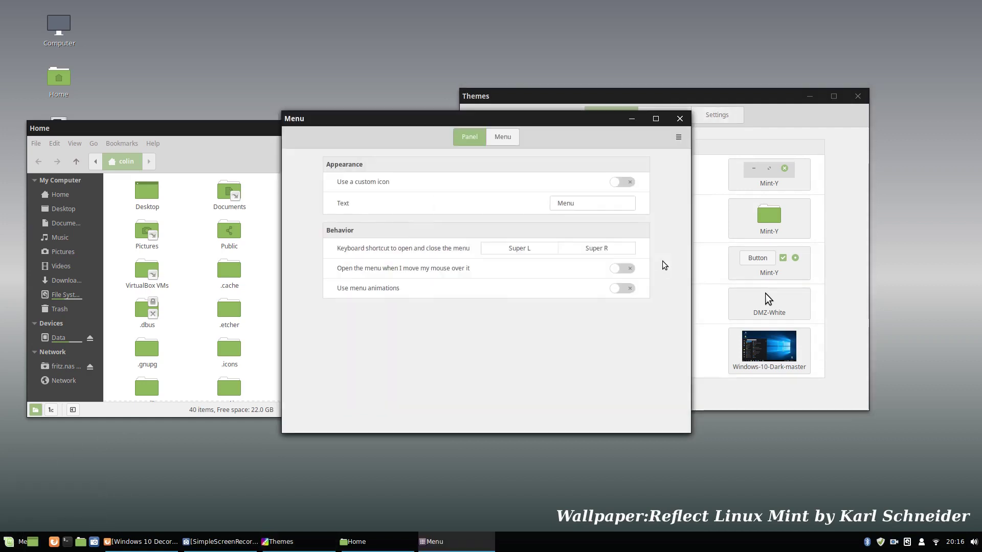
{"action": "left_click", "coordinate": [630, 184]}
{"action": "left_click", "coordinate": [632, 184]}
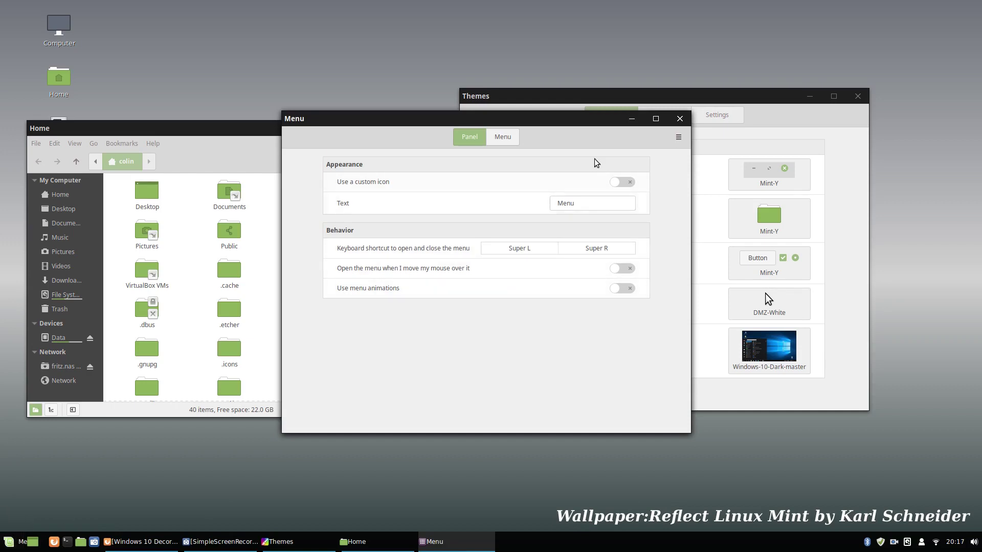
{"action": "left_click", "coordinate": [680, 119]}
Step: Search the installed applets for "space" and add the Spacer applet to the panel
{"action": "right_click", "coordinate": [471, 548]}
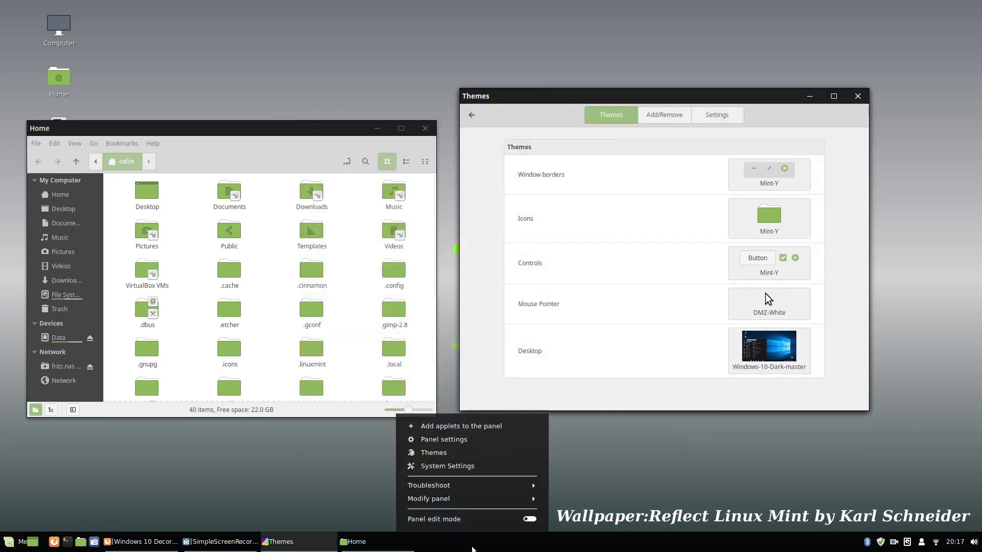
{"action": "left_click", "coordinate": [450, 427]}
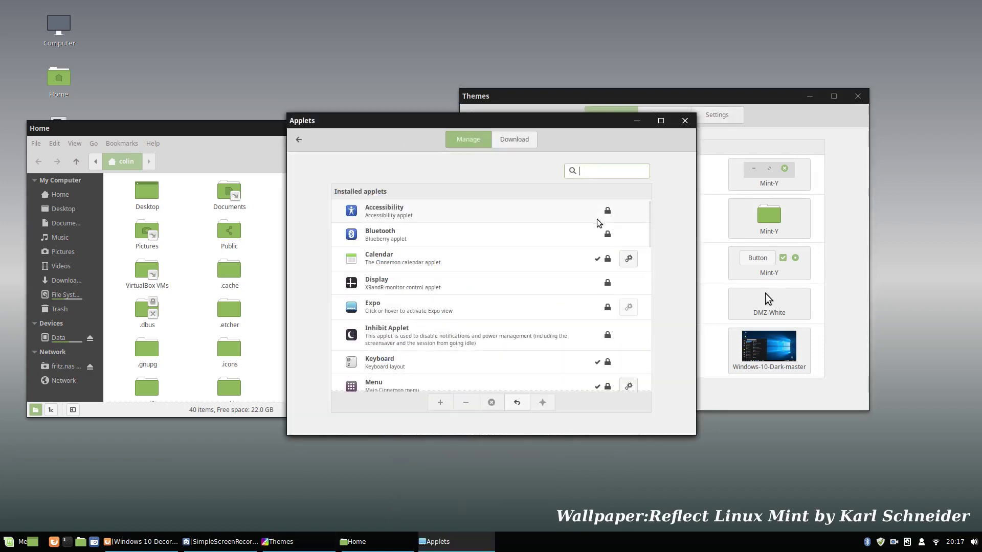
{"action": "type", "text": "space"}
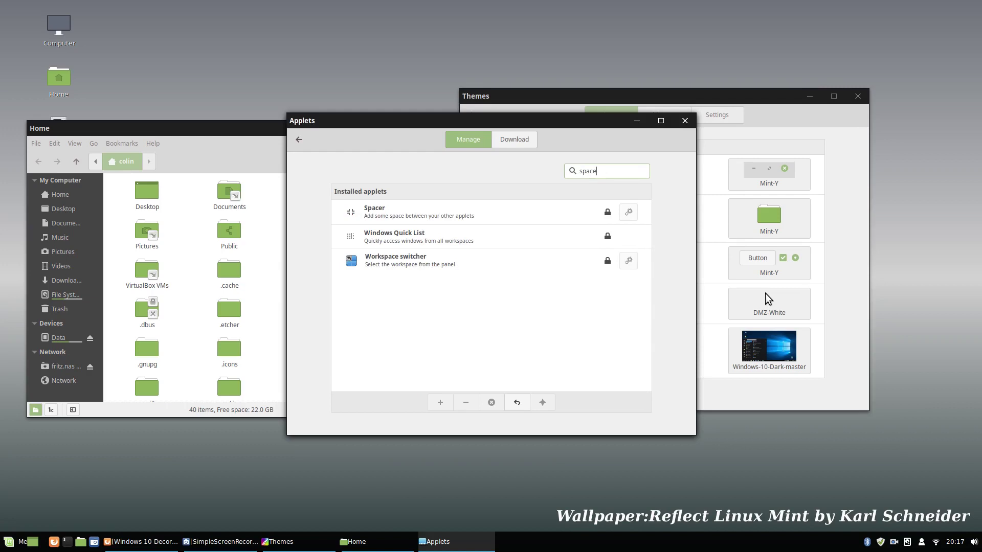
{"action": "left_click", "coordinate": [392, 215]}
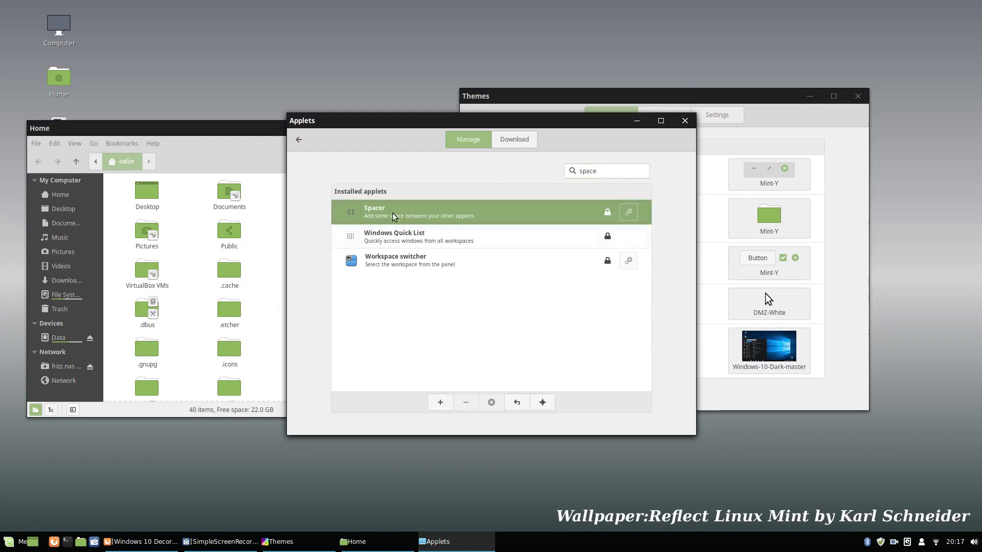
{"action": "left_click", "coordinate": [439, 404]}
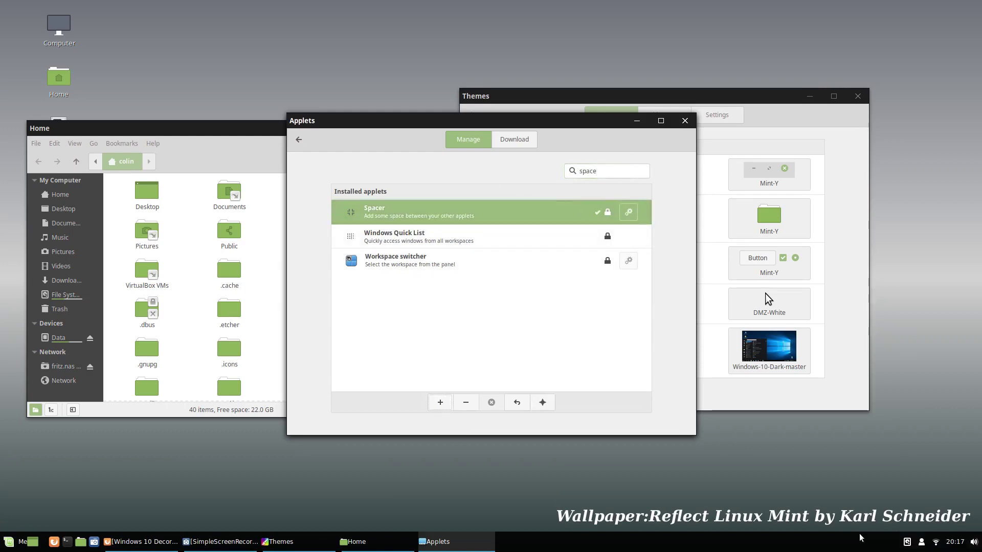
Step: Turn on panel edit mode and move the spacer directly after the Menu button on the panel
{"action": "right_click", "coordinate": [745, 544]}
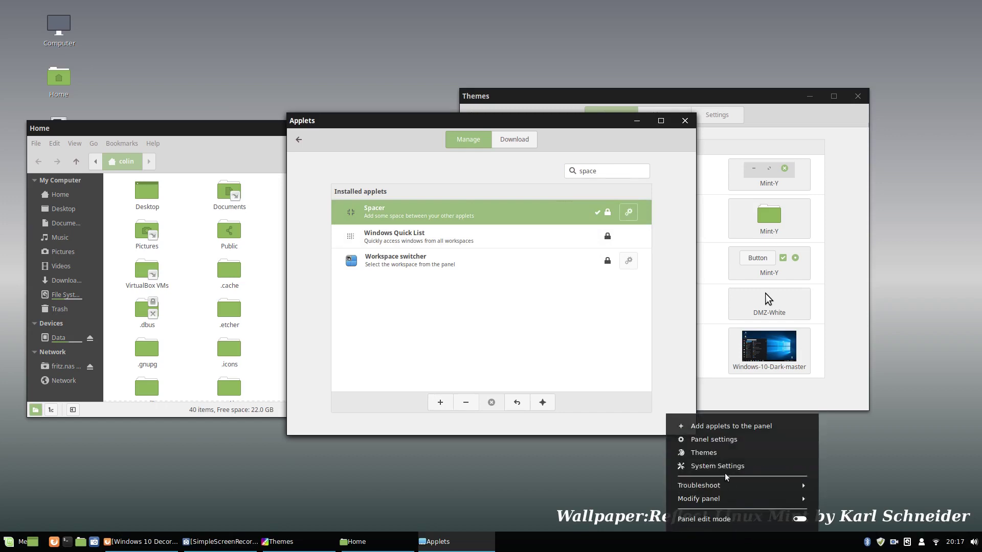
{"action": "left_click", "coordinate": [718, 519]}
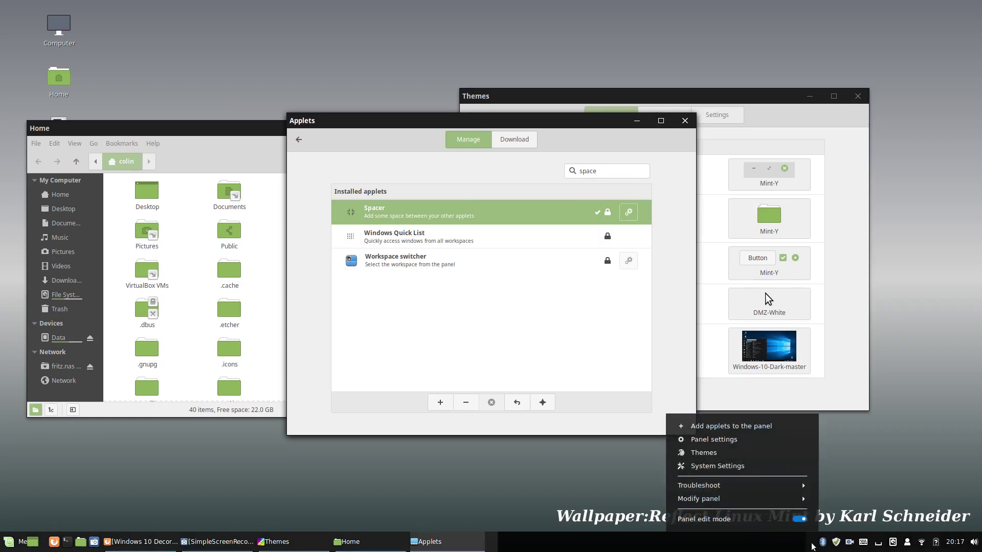
{"action": "left_click", "coordinate": [757, 548]}
{"action": "left_click_drag", "start_coordinate": [511, 549], "coordinate": [280, 544]}
{"action": "left_click_drag", "start_coordinate": [144, 542], "coordinate": [33, 543]}
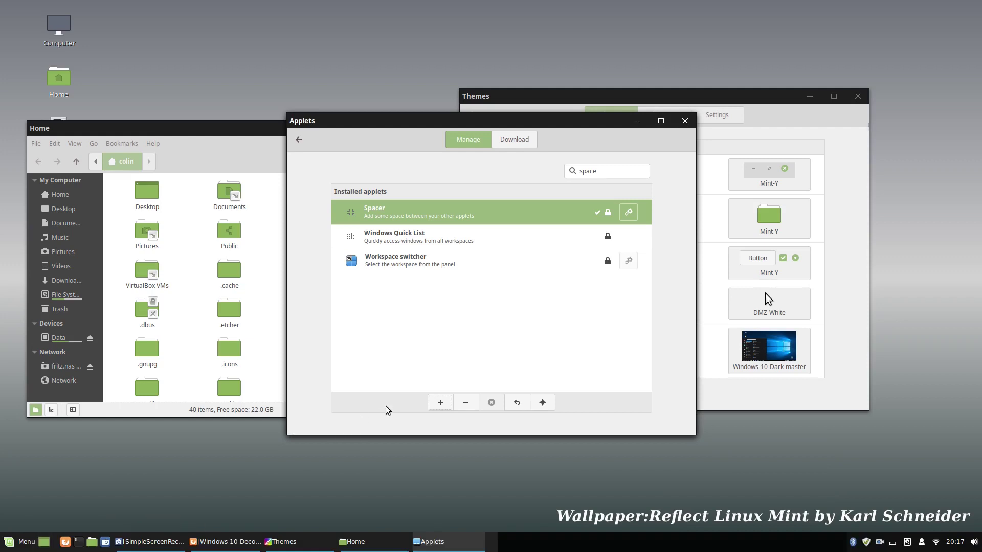
Step: Set the Spacer applet's amount of space to 22 pixels and close the Spacer and Applets windows
{"action": "left_click", "coordinate": [629, 212]}
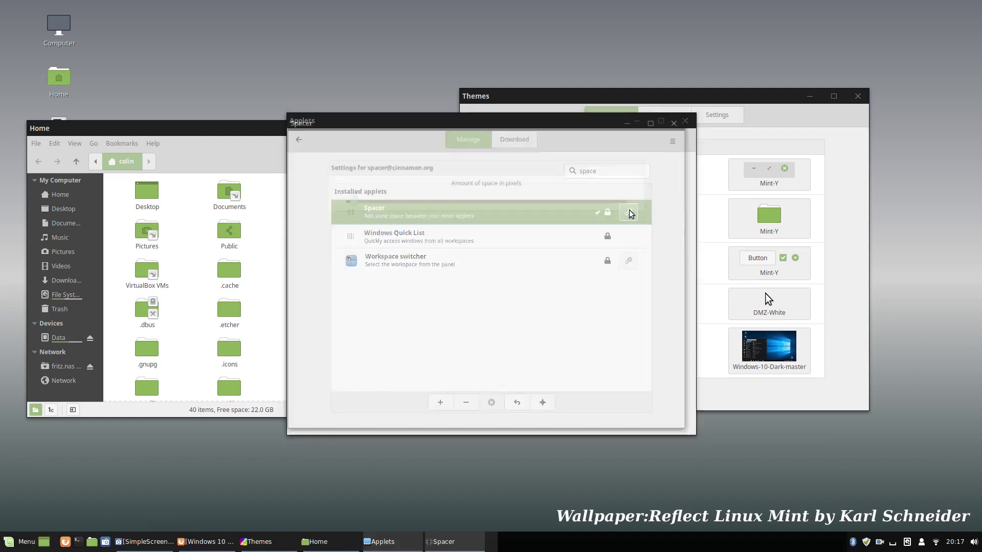
{"action": "left_click_drag", "start_coordinate": [349, 202], "coordinate": [358, 199]}
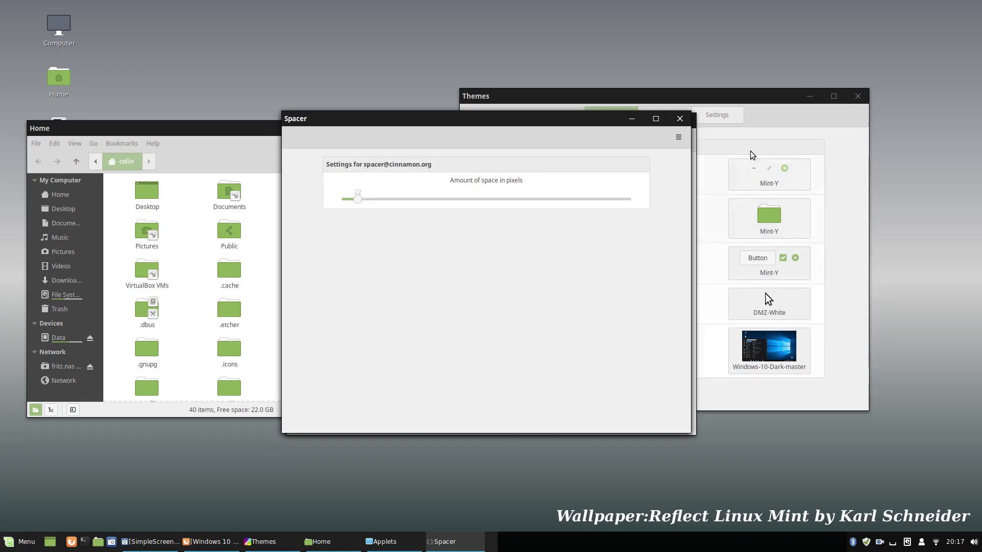
{"action": "left_click", "coordinate": [683, 123]}
{"action": "left_click", "coordinate": [685, 121]}
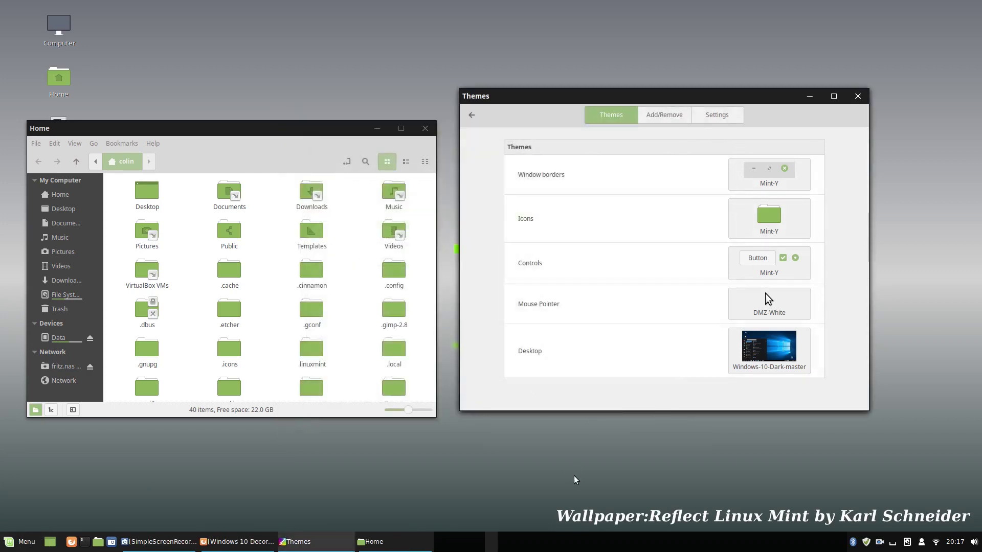
Step: Turn off panel edit mode, and open and close the main menu to check it
{"action": "right_click", "coordinate": [547, 542]}
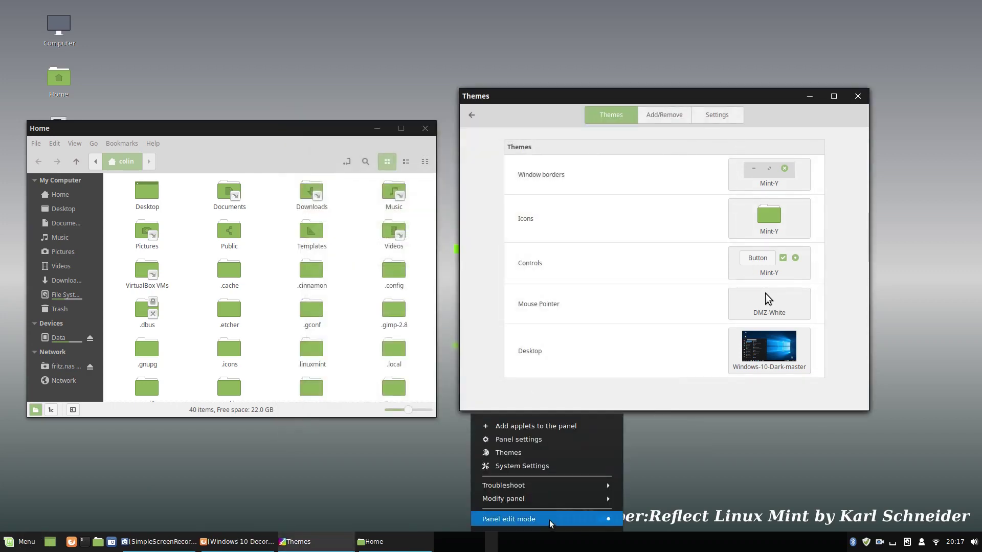
{"action": "left_click", "coordinate": [7, 543]}
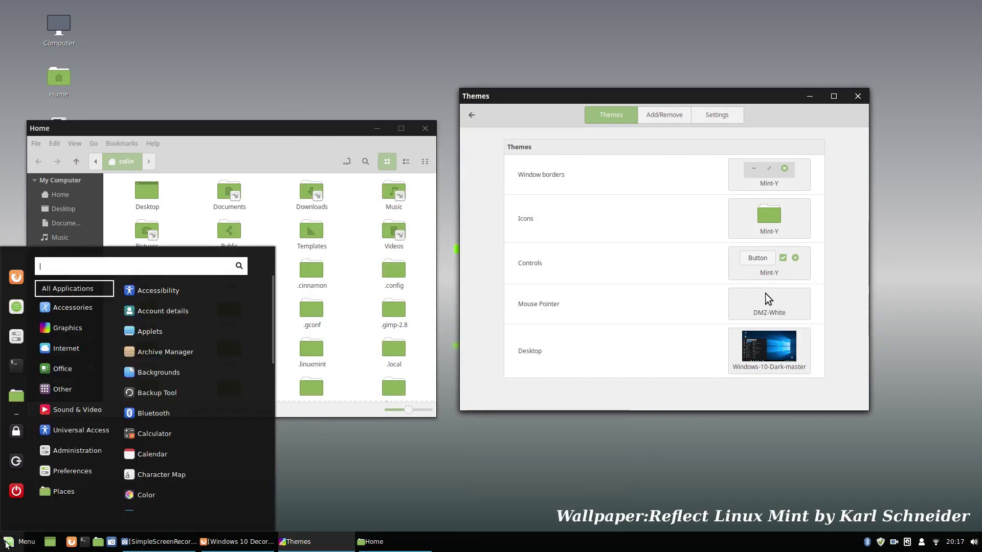
{"action": "left_click", "coordinate": [7, 544]}
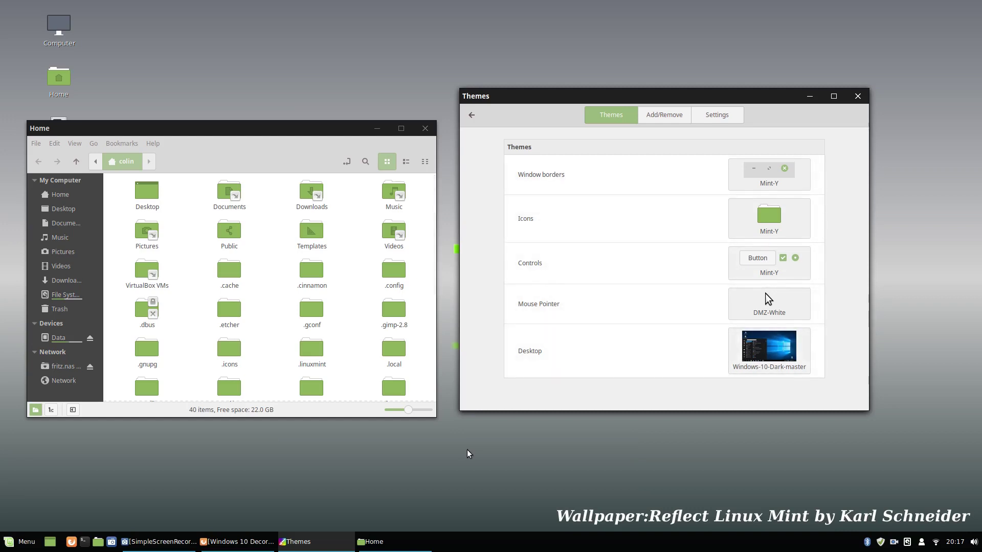
Step: Open the Icons folder inside Themes-Icons in Downloads
{"action": "left_click", "coordinate": [63, 283]}
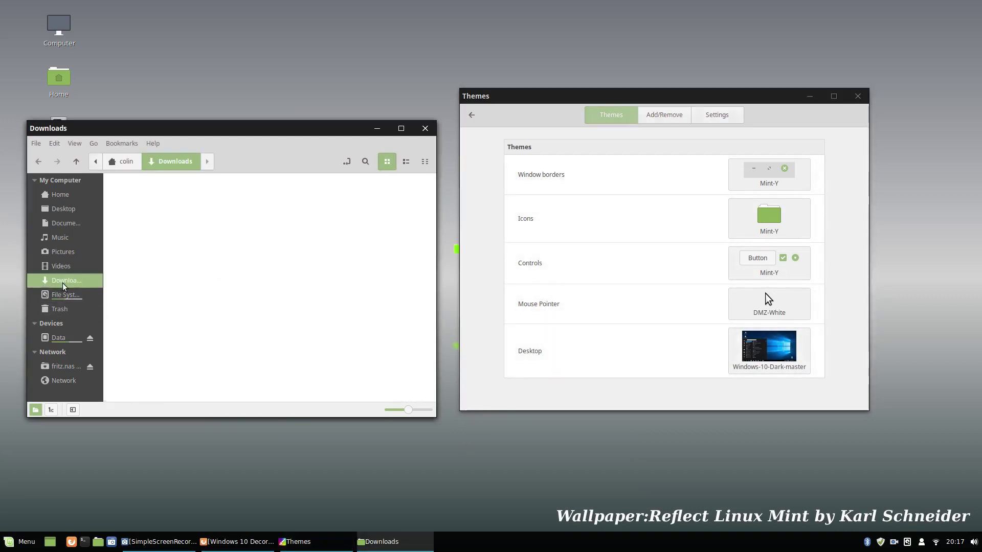
{"action": "double_click", "coordinate": [149, 193]}
{"action": "left_click", "coordinate": [151, 199]}
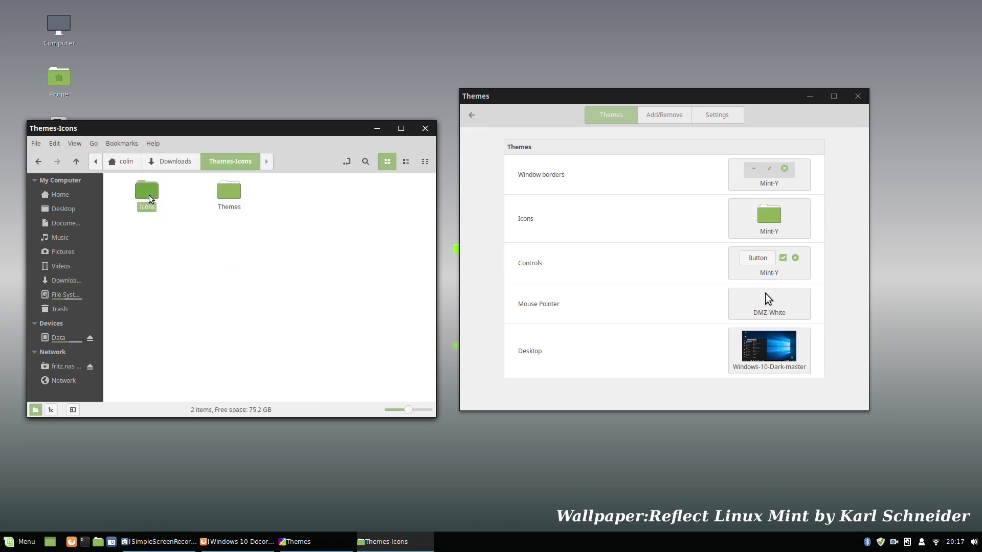
{"action": "double_click", "coordinate": [151, 199]}
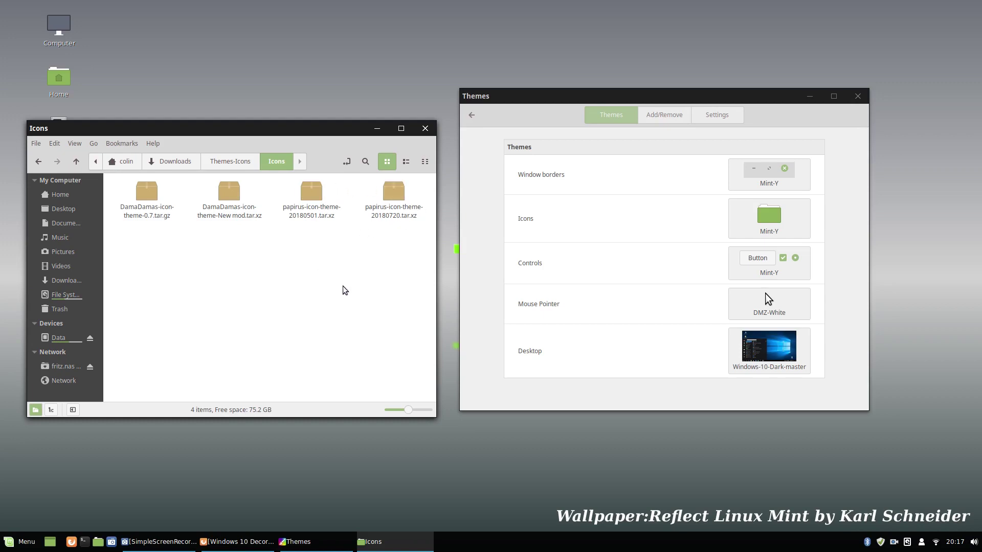
Step: Look inside the papirus-icon-theme-20180720.tar.xz and papirus-icon-theme-20180501.tar.xz archives, closing each one
{"action": "double_click", "coordinate": [399, 198]}
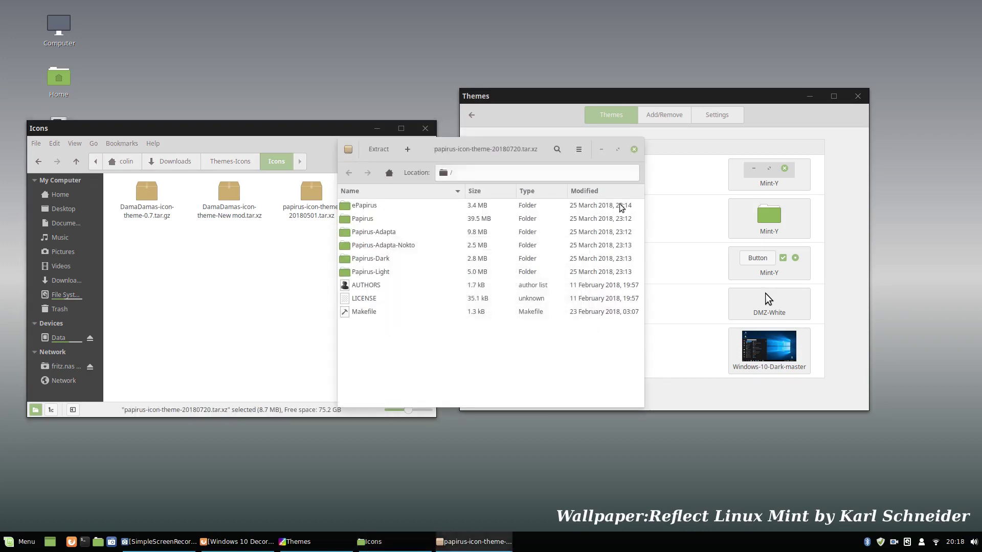
{"action": "left_click", "coordinate": [634, 150]}
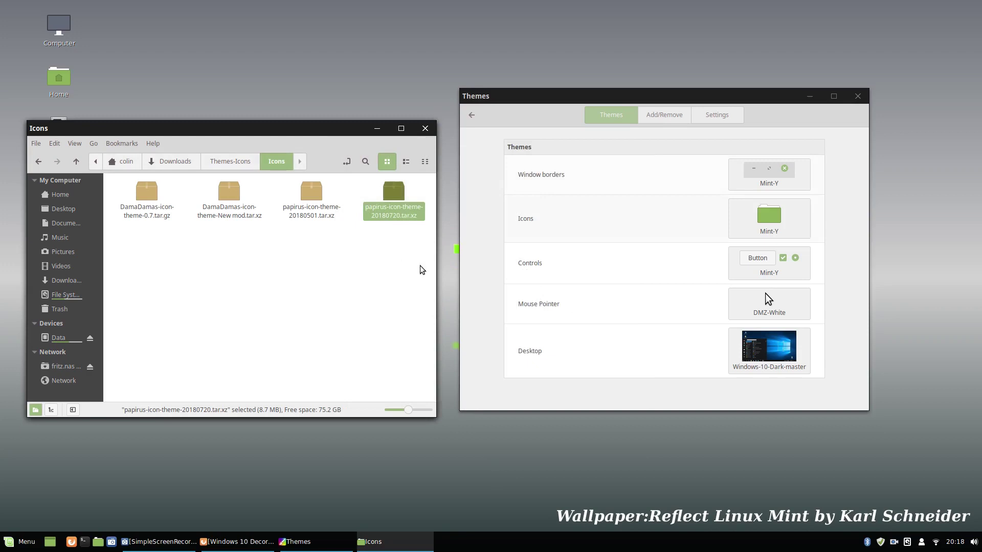
{"action": "double_click", "coordinate": [310, 191]}
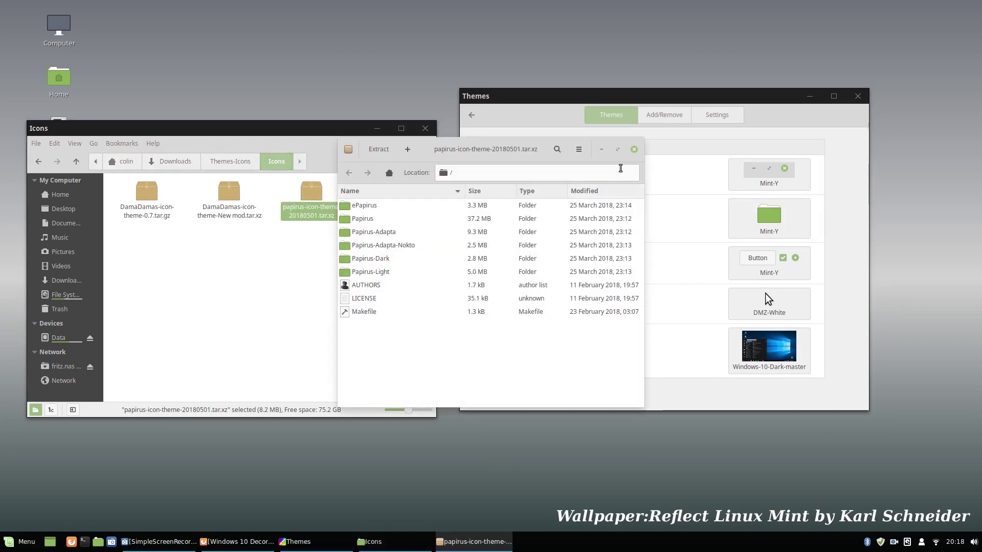
{"action": "key", "text": "ctrl+w"}
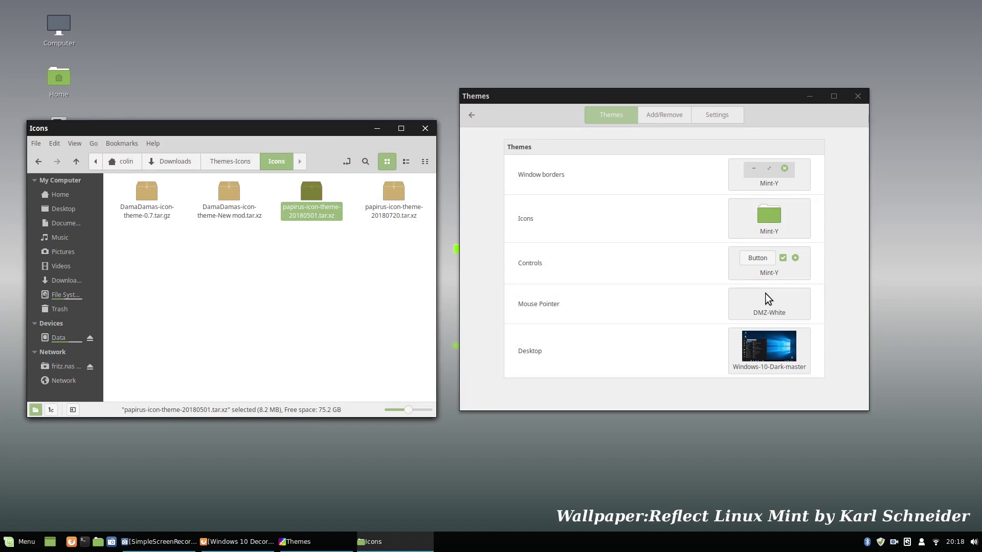
Step: Copy both DamaDamas archives and papirus-icon-theme-20180501.tar.xz into the .icons folder in Home
{"action": "left_click_drag", "start_coordinate": [345, 245], "coordinate": [118, 181]}
{"action": "right_click", "coordinate": [141, 194]}
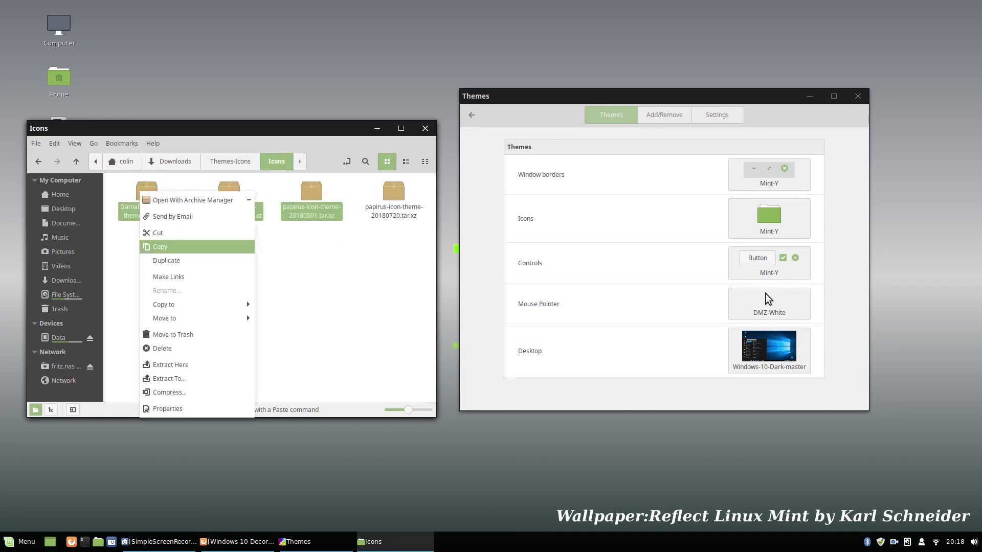
{"action": "left_click", "coordinate": [160, 247]}
{"action": "left_click", "coordinate": [60, 194]}
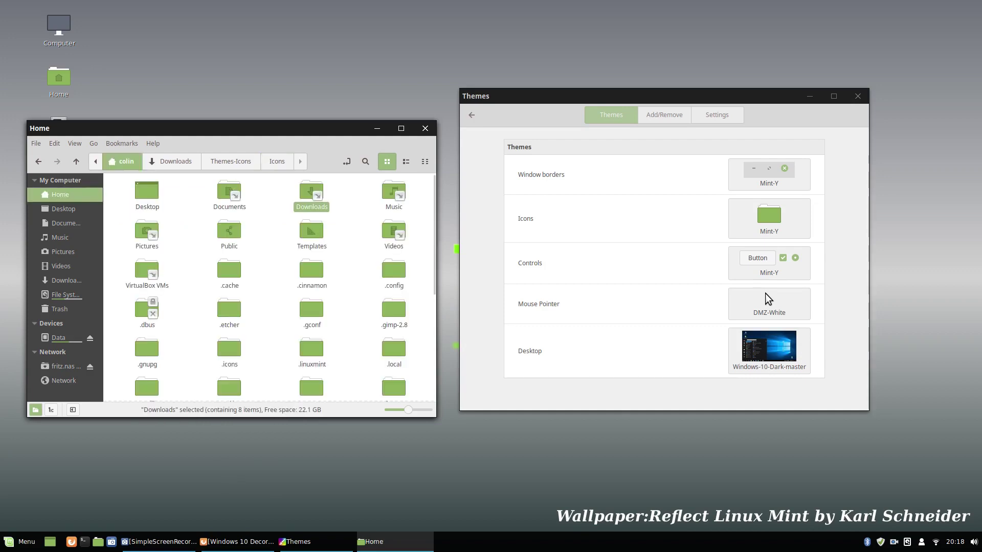
{"action": "scroll", "coordinate": [270, 288], "scroll_direction": "down", "scroll_amount": 2}
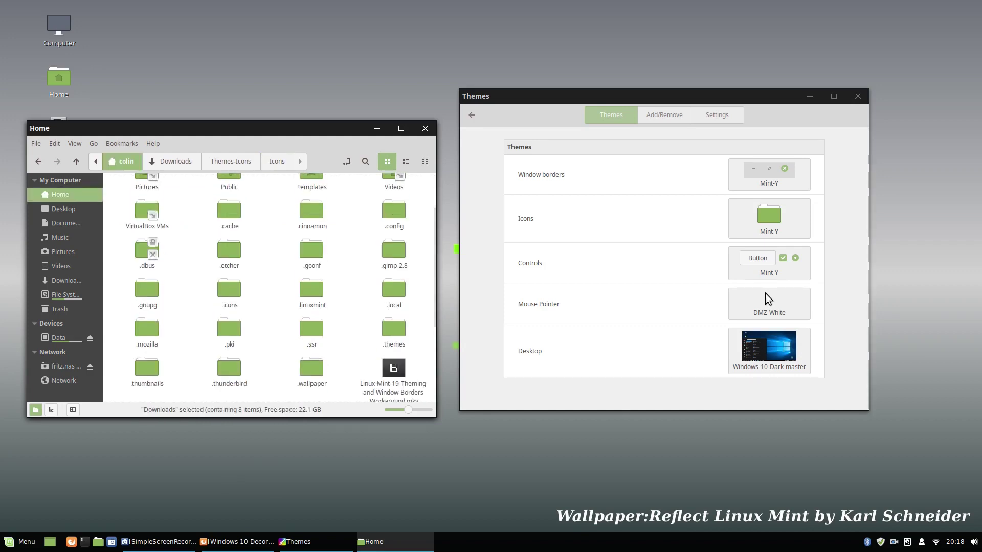
{"action": "double_click", "coordinate": [229, 289]}
{"action": "right_click", "coordinate": [204, 218]}
{"action": "left_click", "coordinate": [236, 334]}
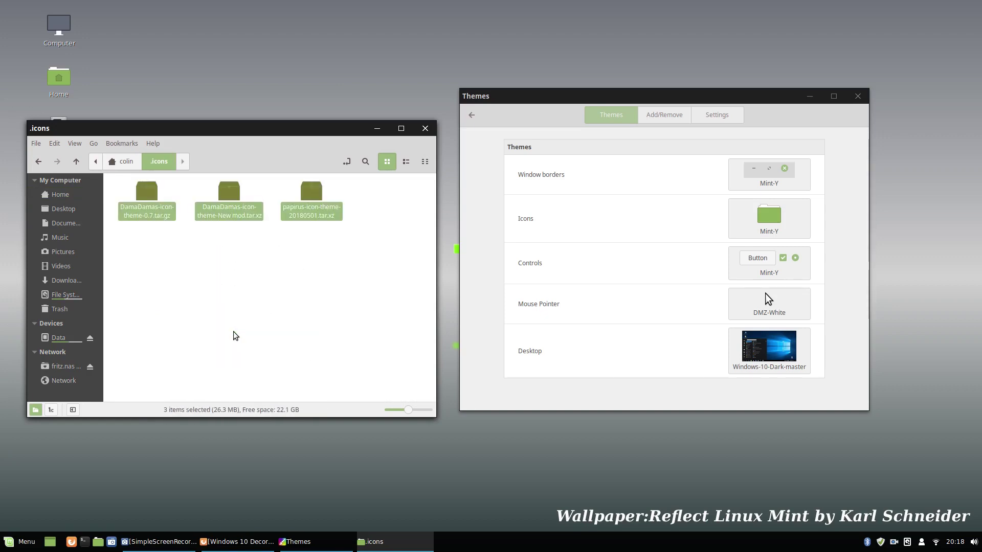
Step: Extract the three icon theme archives in place in the .icons folder
{"action": "left_click_drag", "start_coordinate": [114, 253], "coordinate": [372, 193]}
{"action": "right_click", "coordinate": [314, 198]}
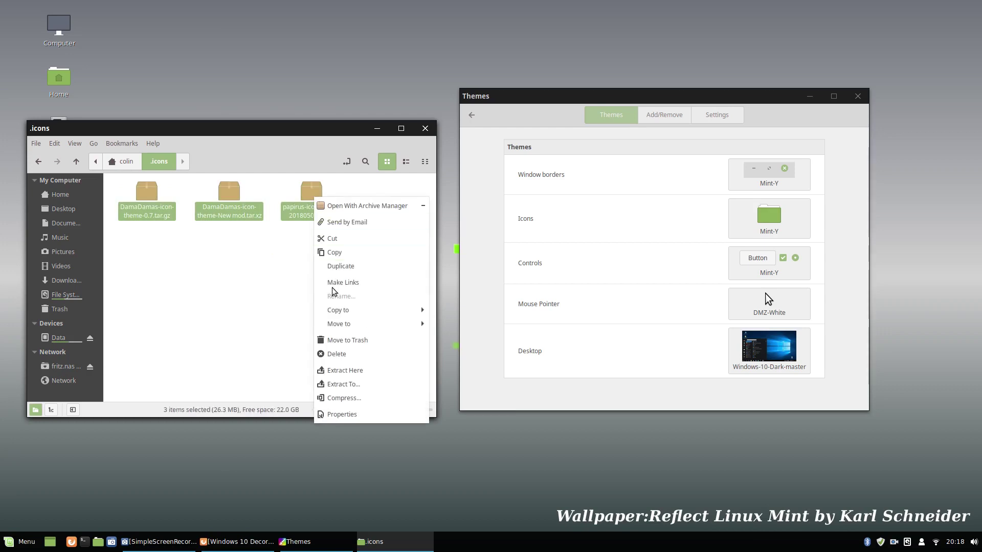
{"action": "left_click", "coordinate": [334, 369]}
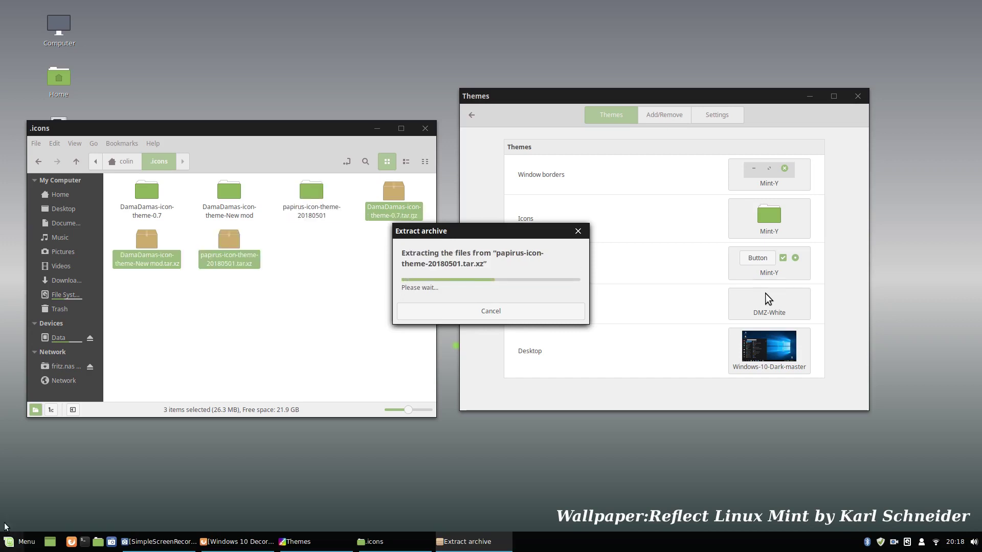
Step: Add leading space before "Menu" in the Menu applet's text and close its settings
{"action": "right_click", "coordinate": [24, 542]}
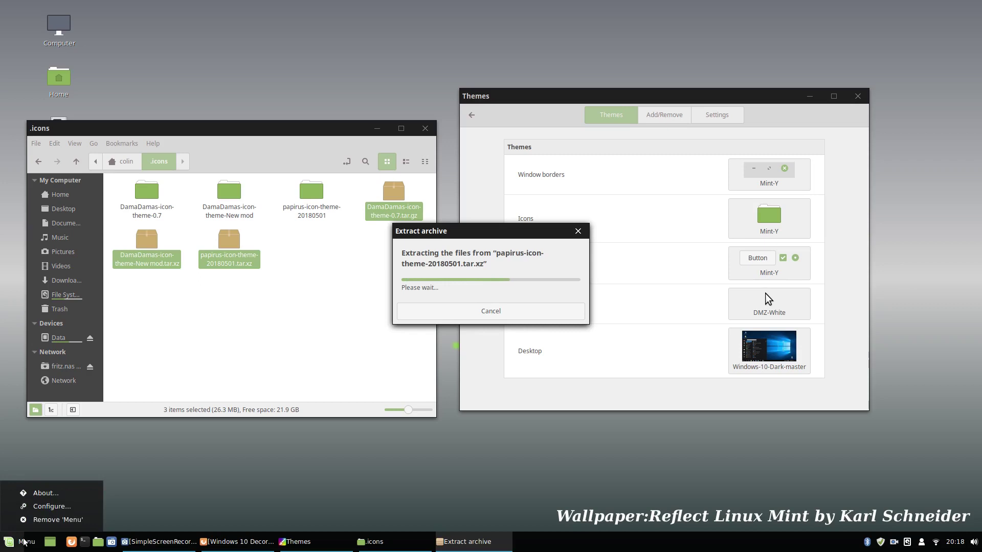
{"action": "left_click", "coordinate": [51, 506]}
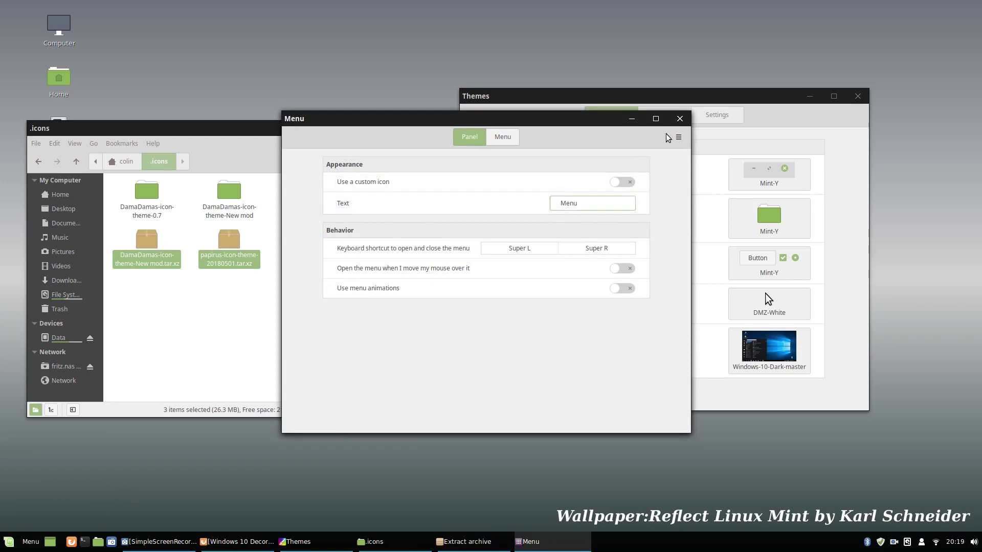
{"action": "left_click", "coordinate": [680, 119]}
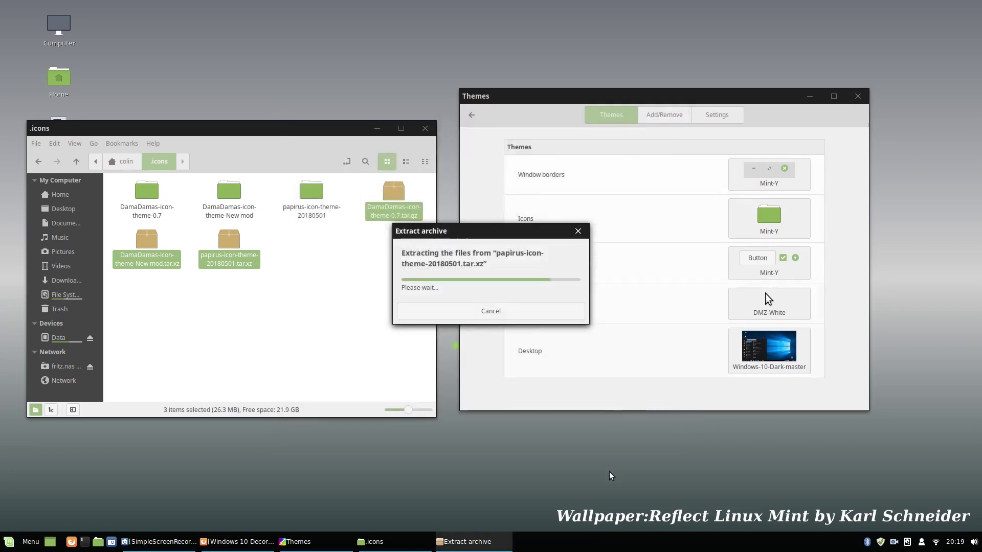
Step: Increase the Spacer applet's amount of space to 30 pixels, close the Spacer and Applets windows, and check the main menu
{"action": "right_click", "coordinate": [626, 546]}
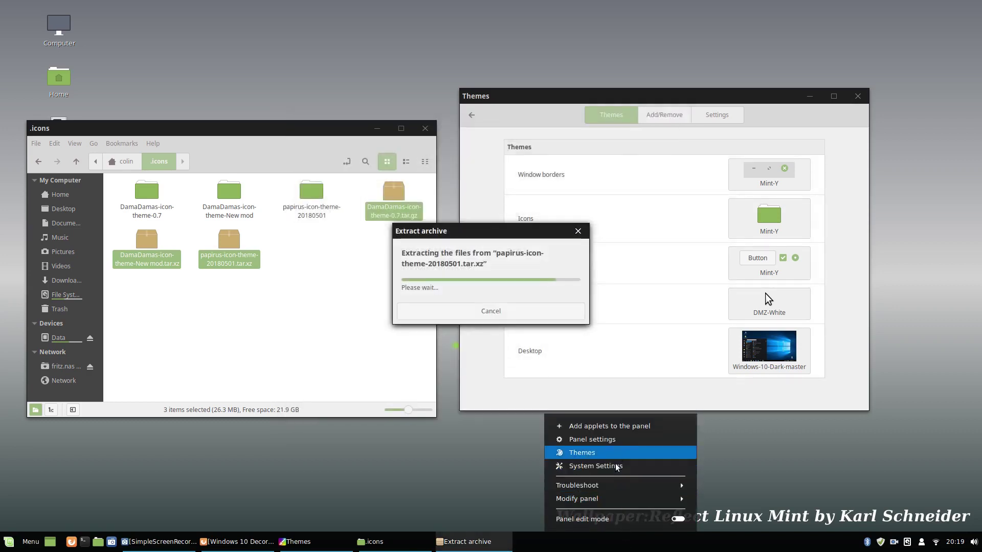
{"action": "left_click", "coordinate": [609, 429]}
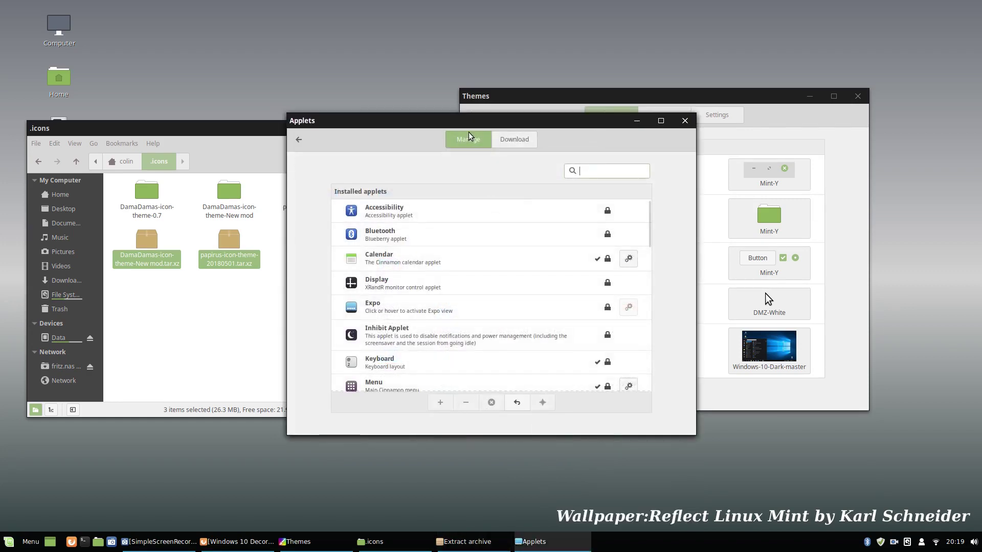
{"action": "scroll", "coordinate": [483, 278], "scroll_direction": "down", "scroll_amount": 5}
{"action": "scroll", "coordinate": [483, 279], "scroll_direction": "down", "scroll_amount": 5}
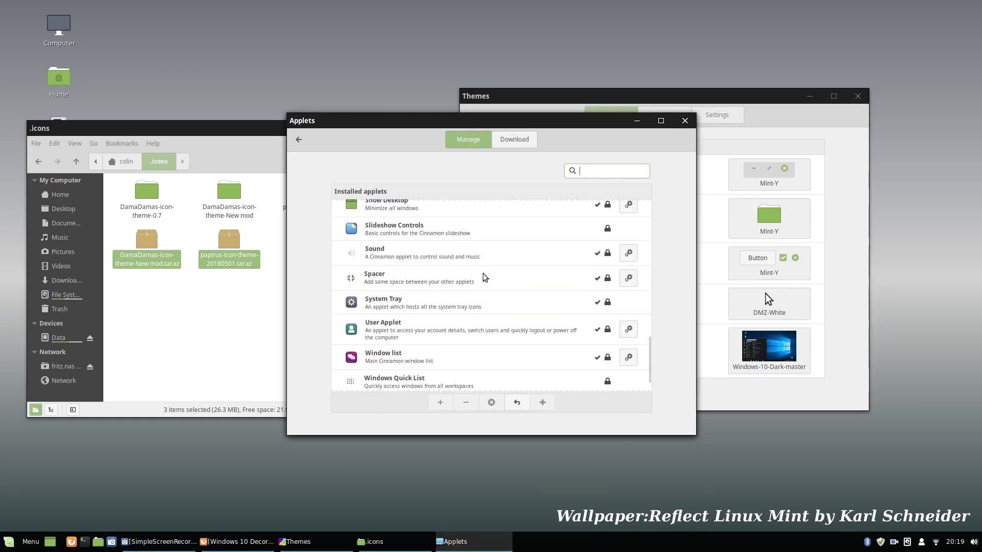
{"action": "left_click", "coordinate": [628, 278]}
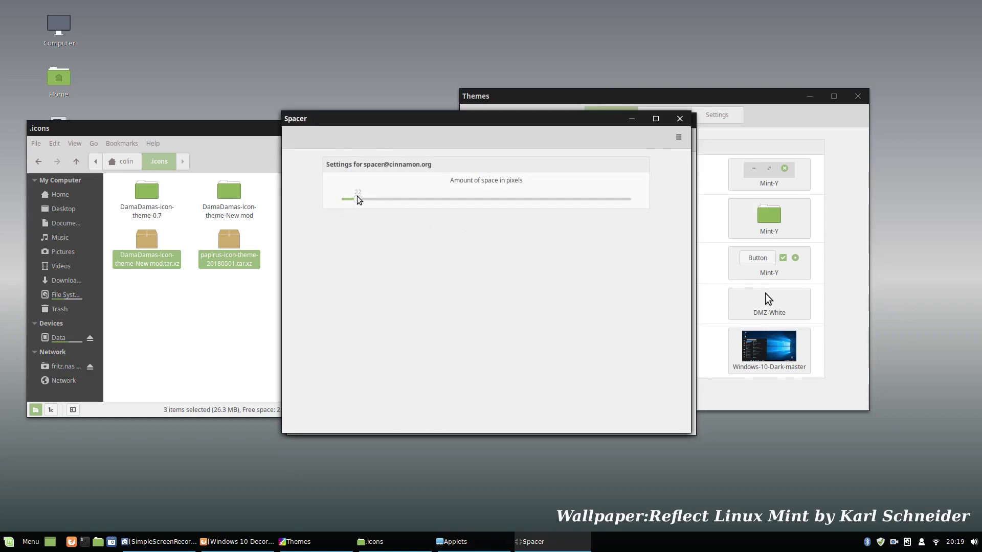
{"action": "left_click_drag", "start_coordinate": [360, 200], "coordinate": [368, 203]}
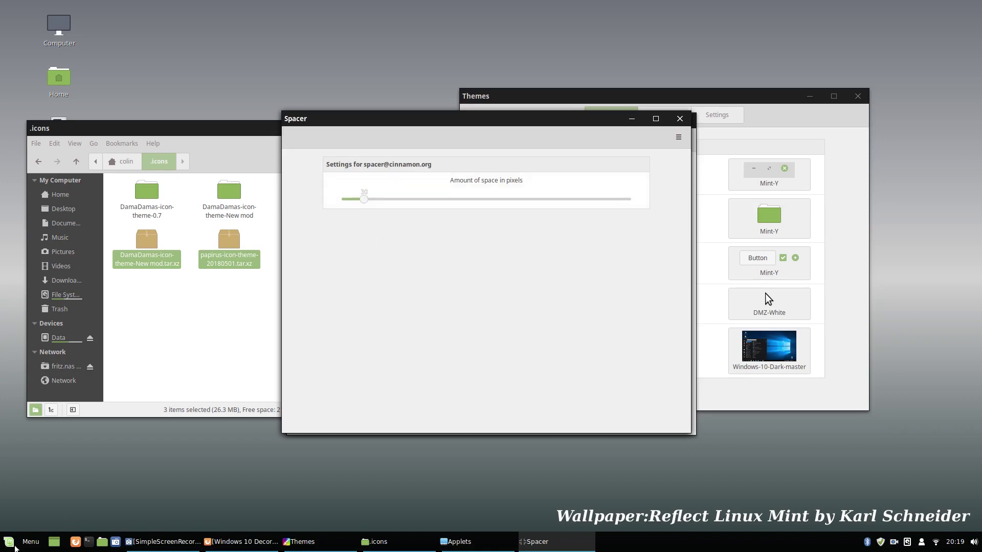
{"action": "left_click", "coordinate": [679, 119]}
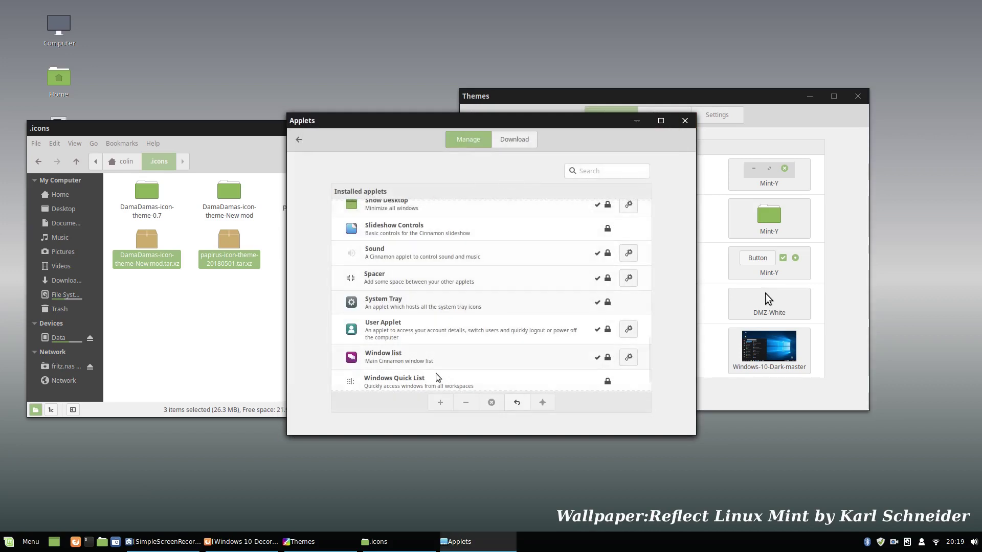
{"action": "left_click", "coordinate": [685, 122]}
{"action": "left_click", "coordinate": [11, 546]}
{"action": "left_click", "coordinate": [166, 412]}
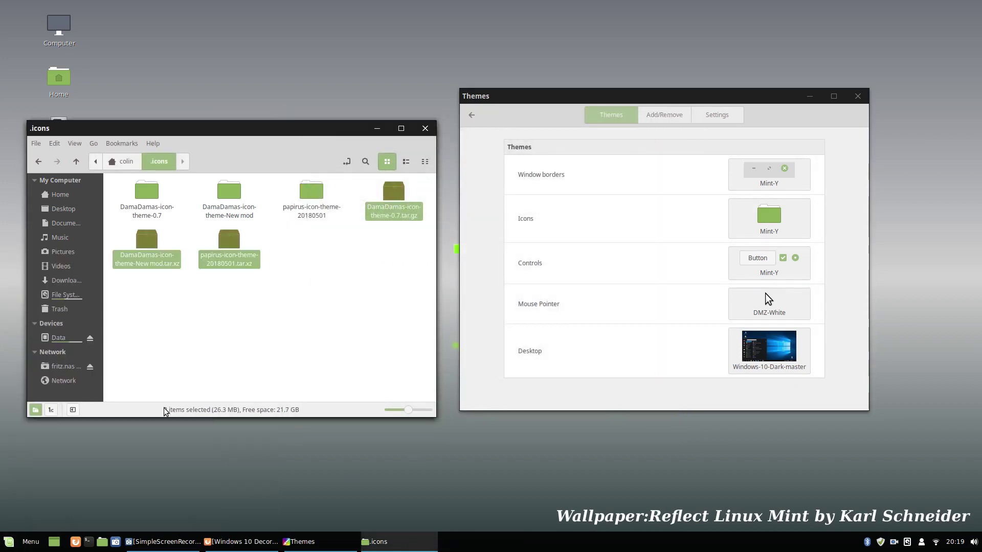
Step: Move the six Papirus theme folders, ePapirus through Papirus-Light, out of papirus-icon-theme-20180501 directly into the .icons folder
{"action": "left_click", "coordinate": [331, 326]}
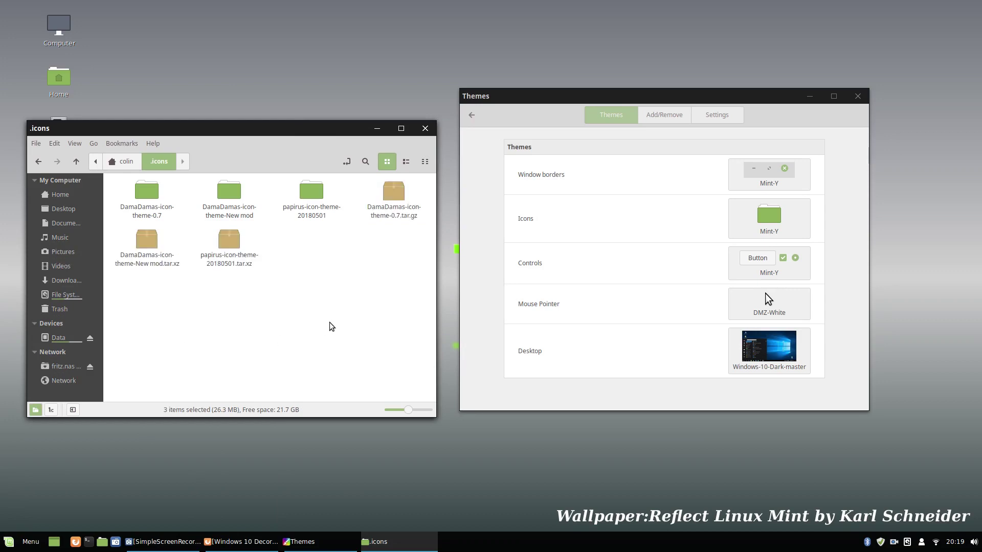
{"action": "double_click", "coordinate": [311, 194]}
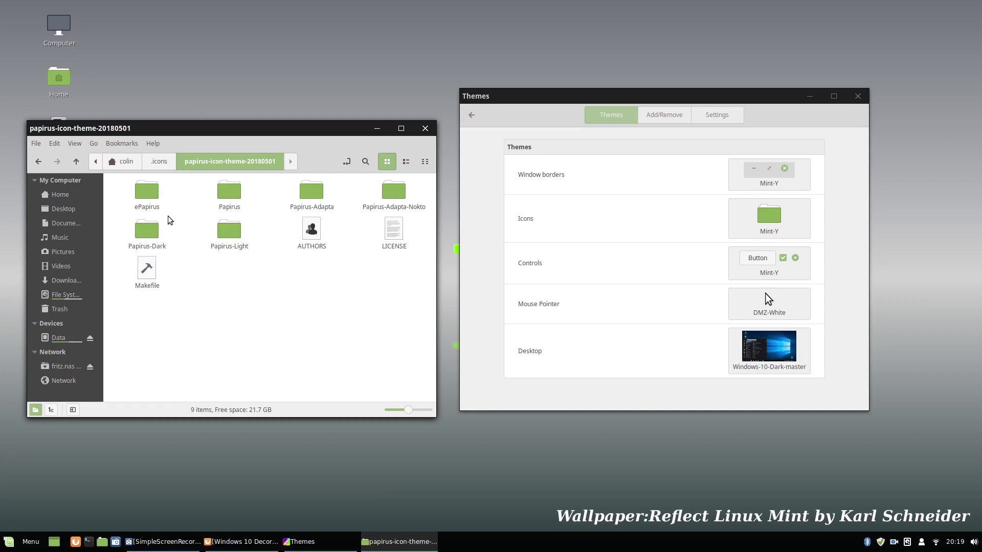
{"action": "left_click", "coordinate": [151, 196]}
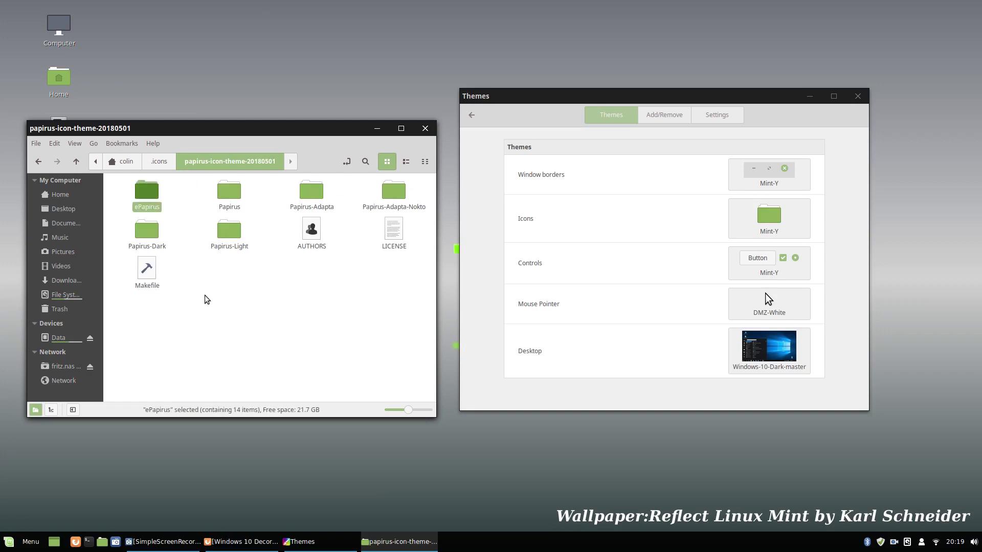
{"action": "left_click", "coordinate": [235, 233], "text": "shift"}
{"action": "right_click", "coordinate": [233, 231]}
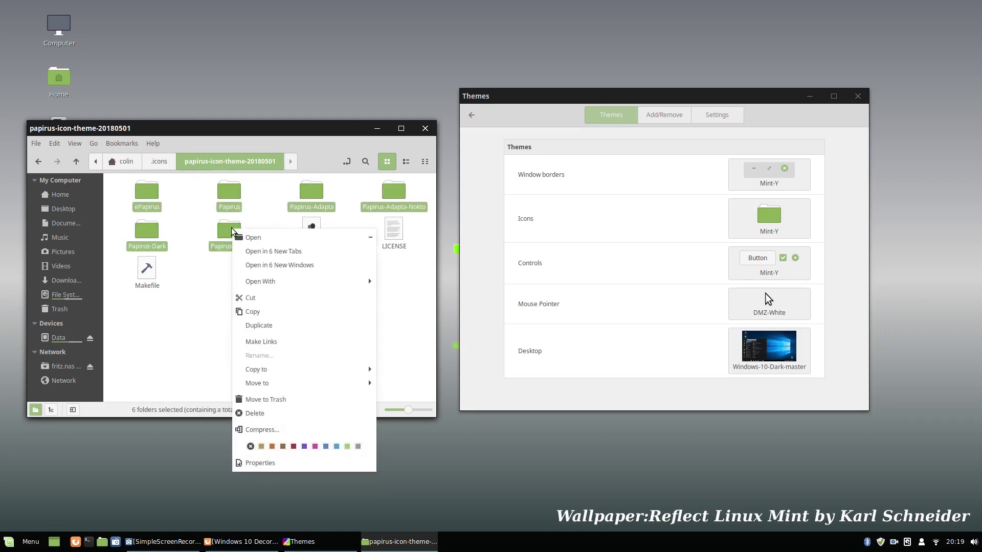
{"action": "left_click", "coordinate": [252, 299]}
{"action": "left_click", "coordinate": [159, 161]}
{"action": "right_click", "coordinate": [300, 278]}
{"action": "left_click", "coordinate": [335, 385]}
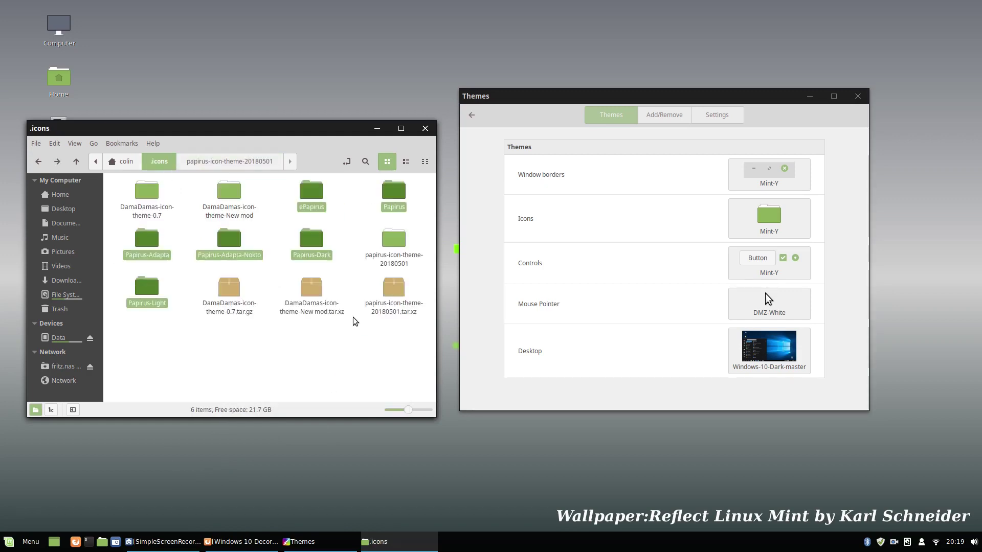
Step: Check the contents of the DamaDamas-icon-theme-New mod and DamaDamas-icon-theme-0.7 folders and return to .icons
{"action": "left_click", "coordinate": [235, 196]}
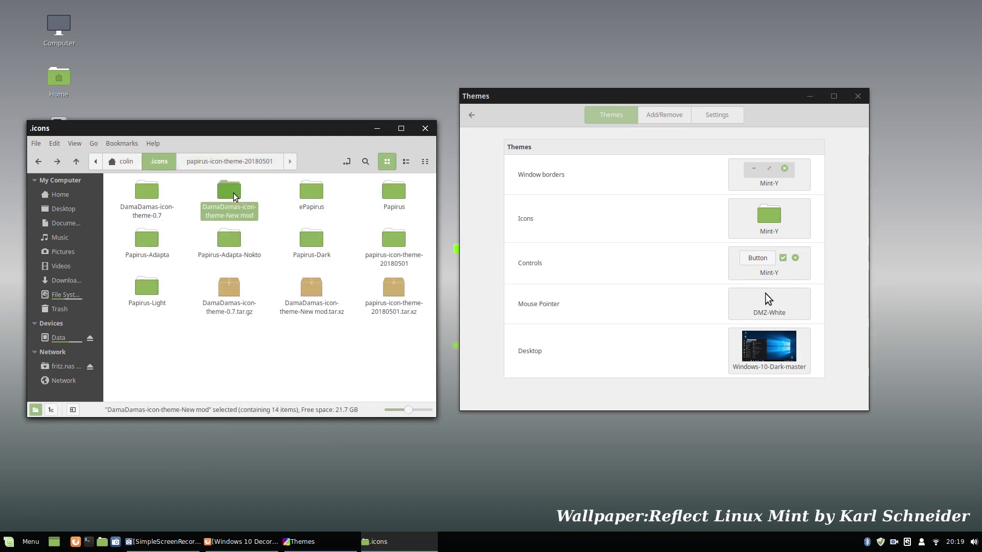
{"action": "double_click", "coordinate": [234, 196]}
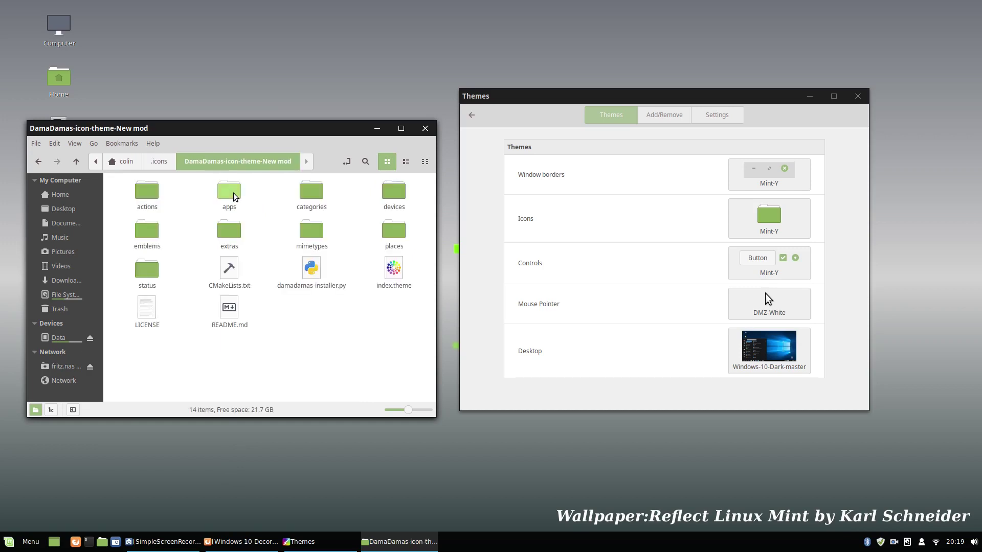
{"action": "left_click", "coordinate": [162, 161]}
{"action": "double_click", "coordinate": [164, 204]}
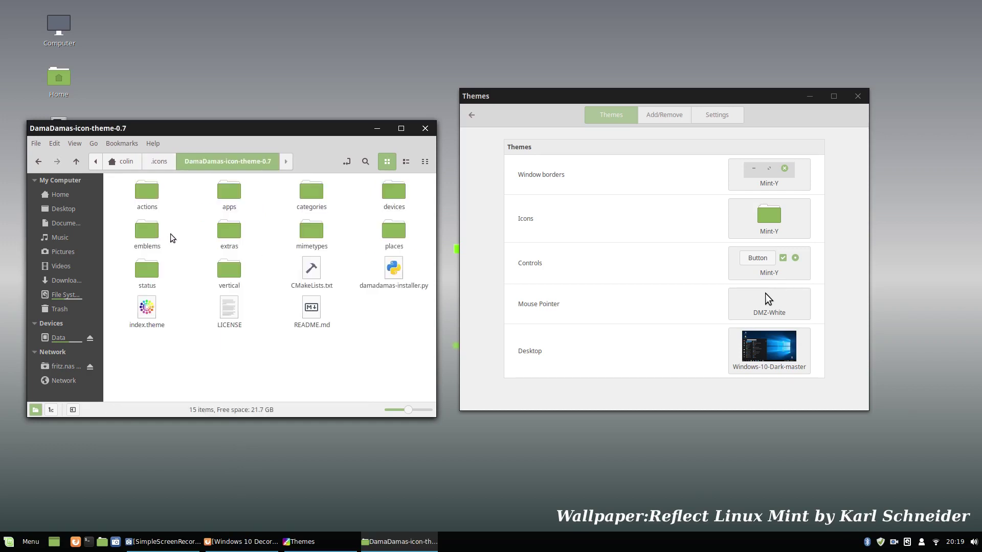
{"action": "left_click", "coordinate": [161, 163]}
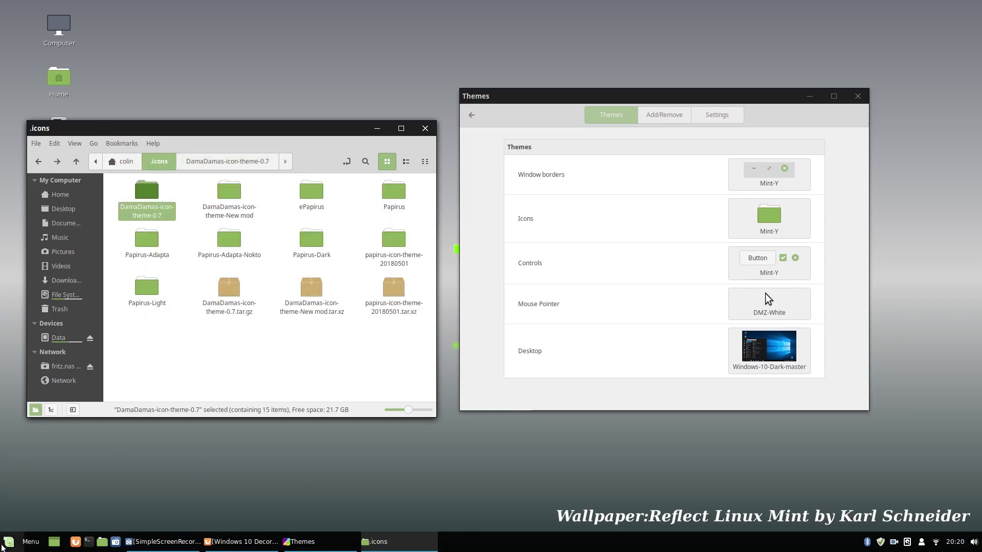
Step: Force the unresponsive Themes window to quit and close the .icons folder window
{"action": "left_click", "coordinate": [302, 541]}
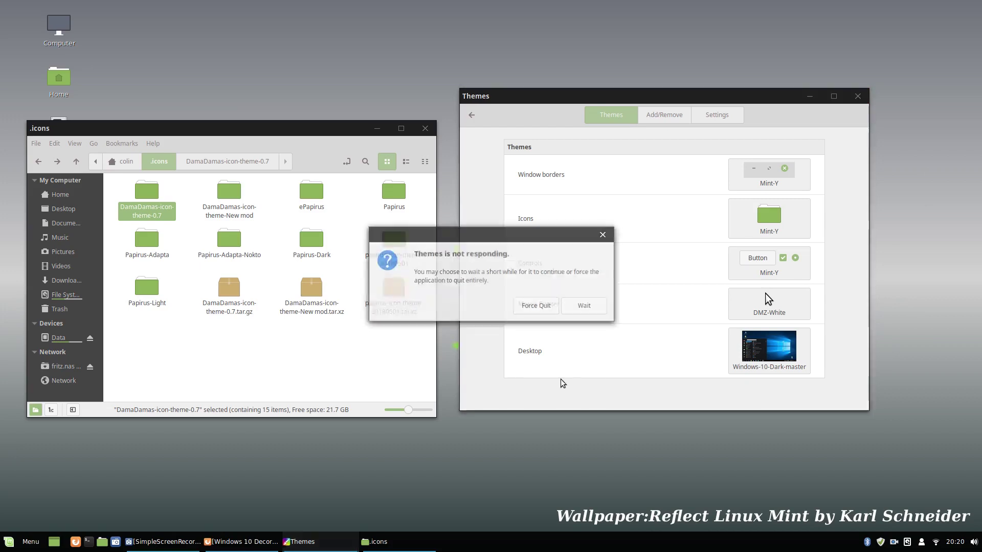
{"action": "left_click", "coordinate": [533, 307]}
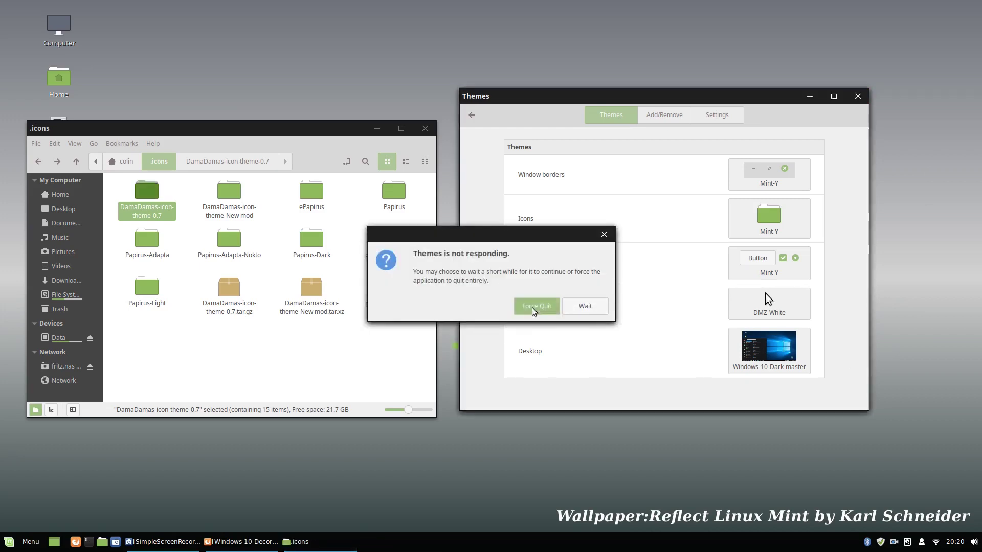
{"action": "left_click", "coordinate": [424, 128]}
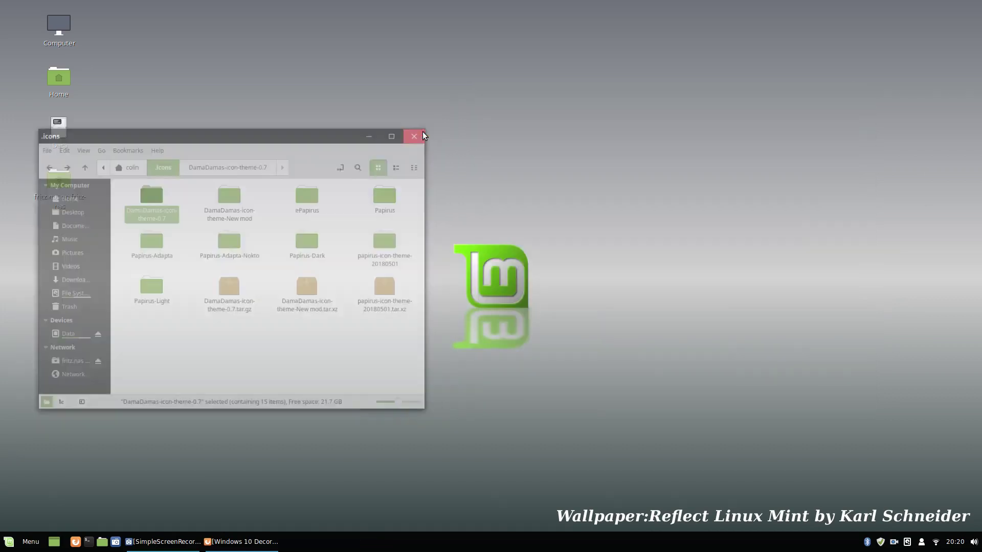
Step: Reopen Themes from System Settings and set the icon theme to DamaDamas-icon-theme-0.7
{"action": "left_click", "coordinate": [10, 541]}
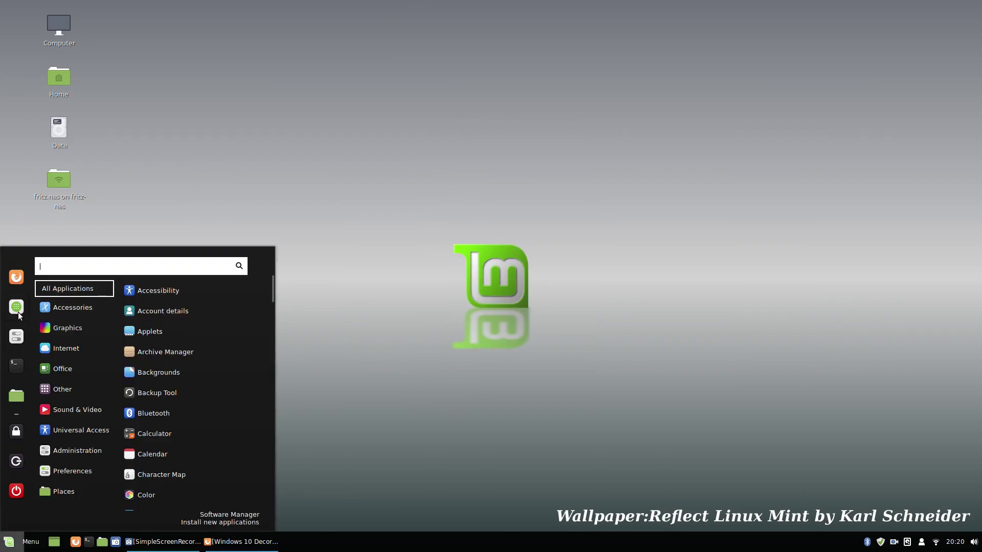
{"action": "left_click", "coordinate": [16, 336]}
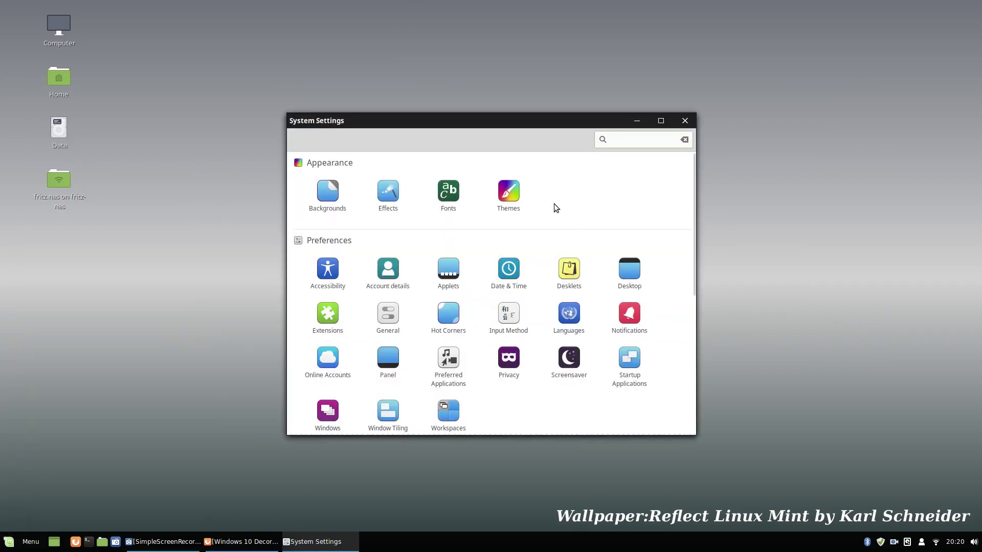
{"action": "left_click", "coordinate": [510, 193]}
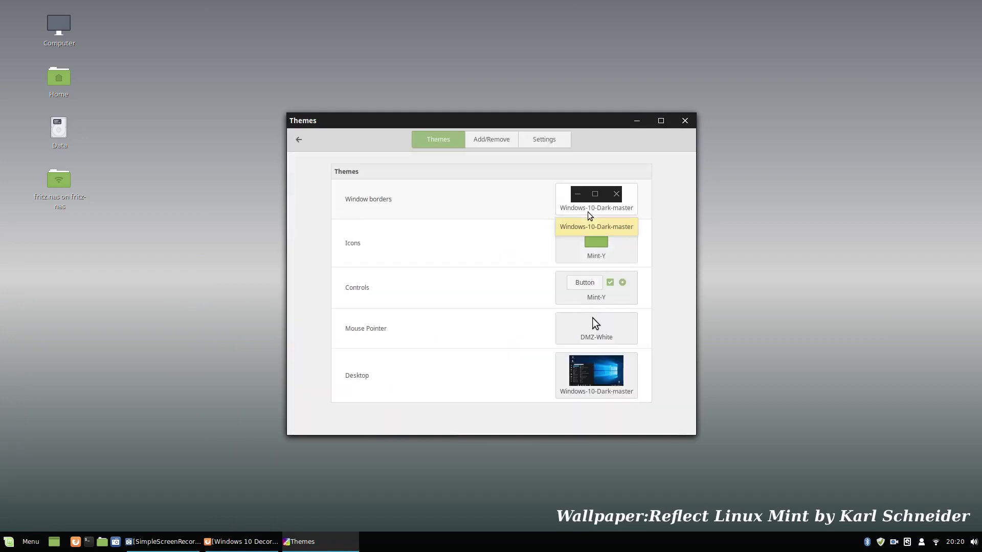
{"action": "left_click", "coordinate": [613, 254]}
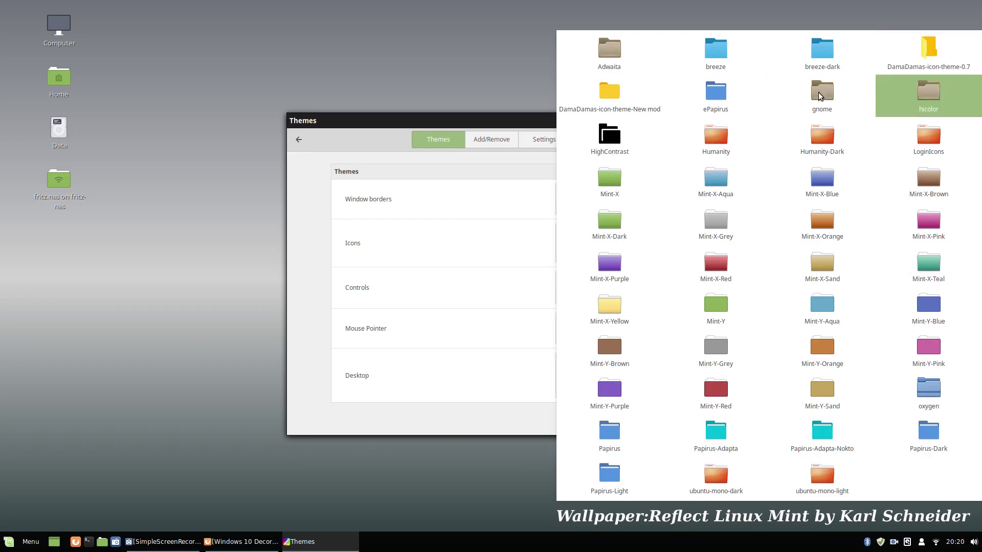
{"action": "left_click", "coordinate": [930, 54]}
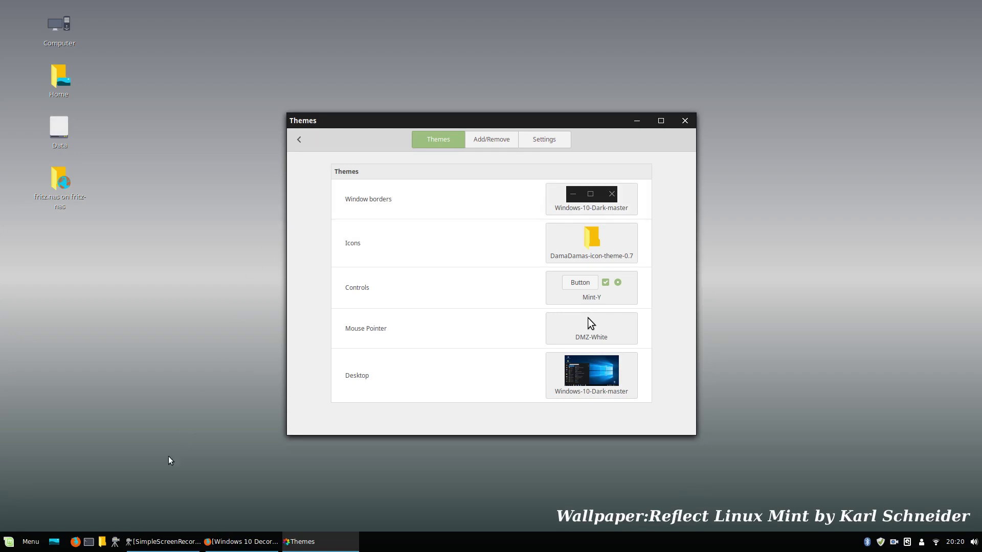
Step: Open the Home folder without its hidden files and place its window side by side with the Themes window
{"action": "left_click", "coordinate": [103, 542]}
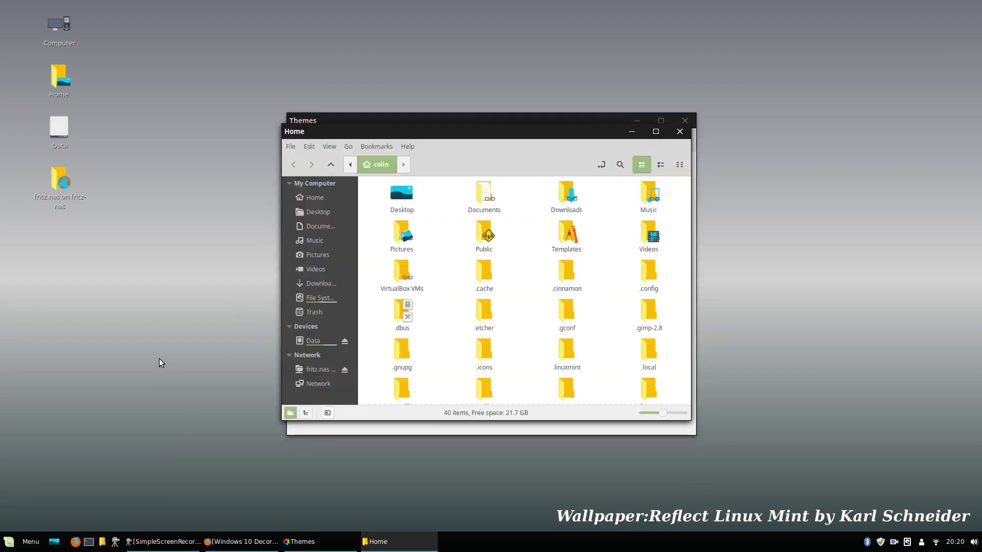
{"action": "left_click", "coordinate": [303, 198]}
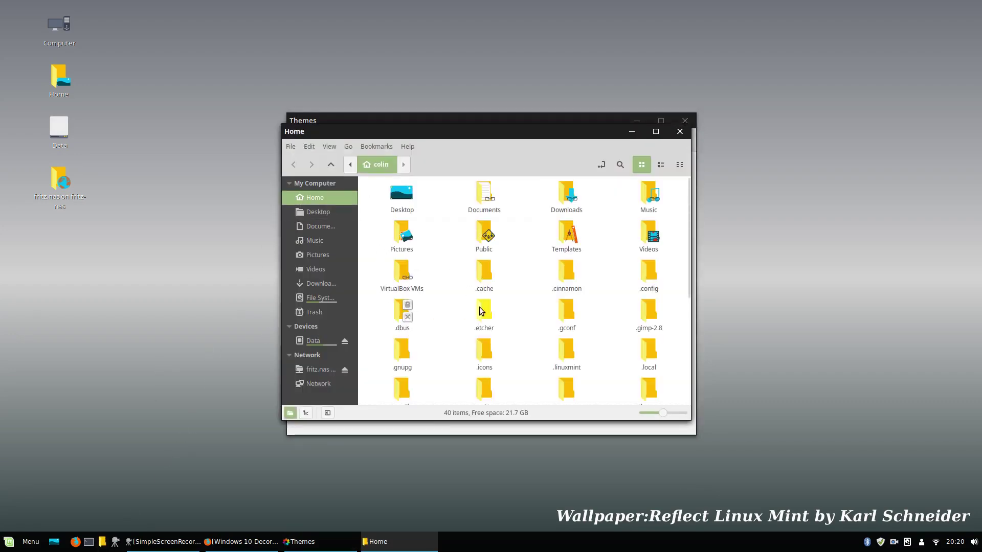
{"action": "right_click", "coordinate": [513, 278]}
{"action": "left_click", "coordinate": [543, 371]}
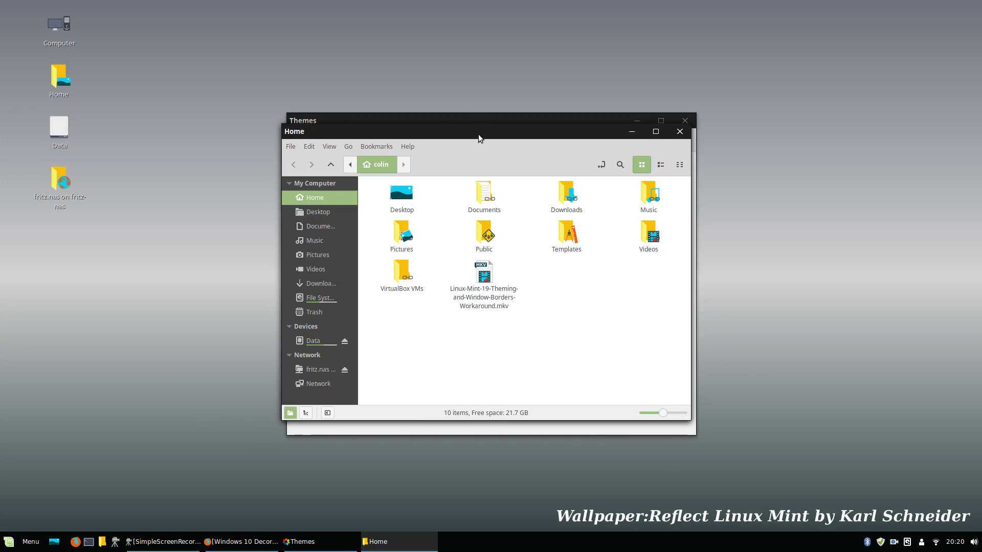
{"action": "left_click_drag", "start_coordinate": [478, 135], "coordinate": [281, 142]}
{"action": "left_click_drag", "start_coordinate": [472, 126], "coordinate": [707, 121]}
Step: Reapply the DamaDamas-icon-theme-0.7 icons and look through the application icons in the main menu, closing it when done
{"action": "left_click", "coordinate": [851, 256]}
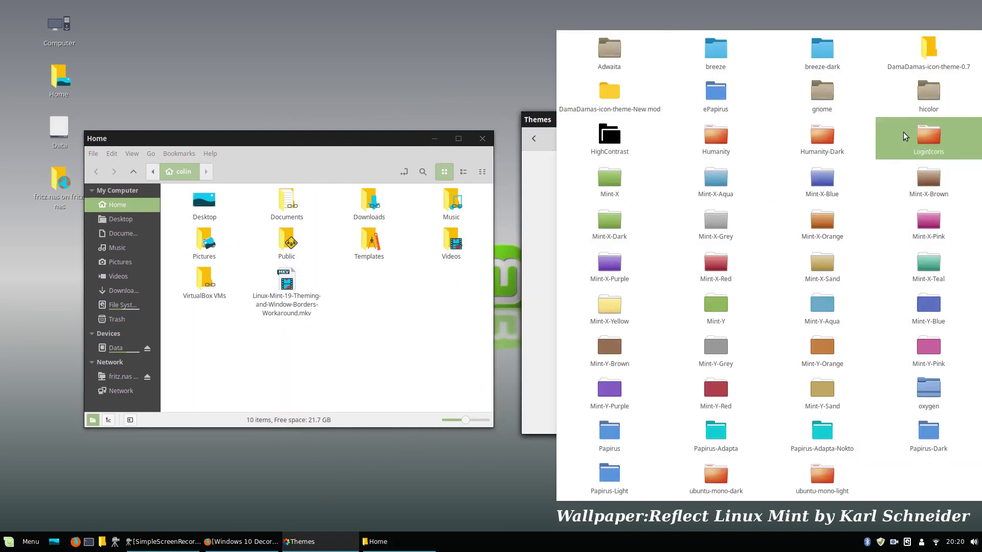
{"action": "left_click", "coordinate": [922, 55]}
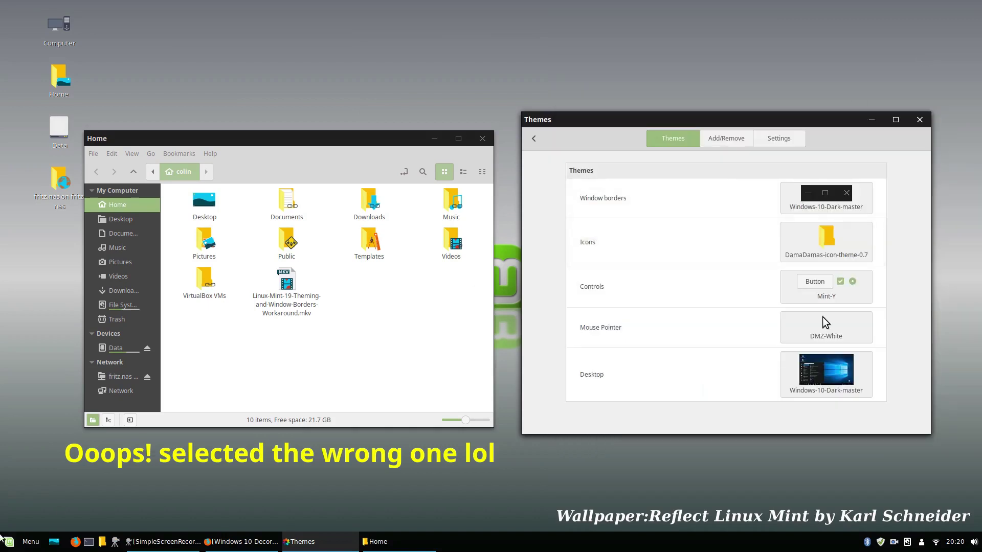
{"action": "left_click", "coordinate": [6, 543]}
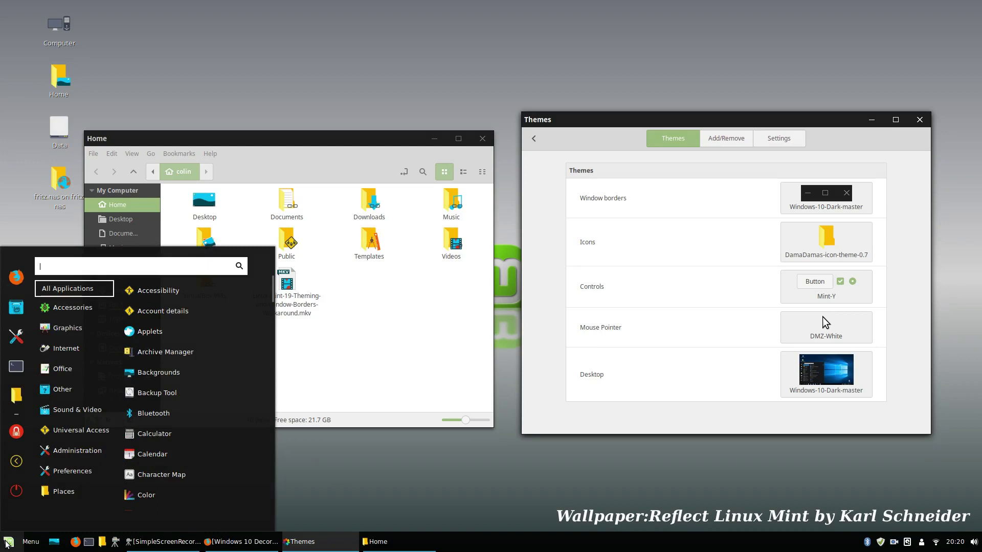
{"action": "mouse_move", "coordinate": [77, 293]}
{"action": "scroll", "coordinate": [203, 306], "scroll_direction": "down", "scroll_amount": 5}
{"action": "scroll", "coordinate": [193, 348], "scroll_direction": "down", "scroll_amount": 10}
{"action": "scroll", "coordinate": [193, 346], "scroll_direction": "down", "scroll_amount": 12}
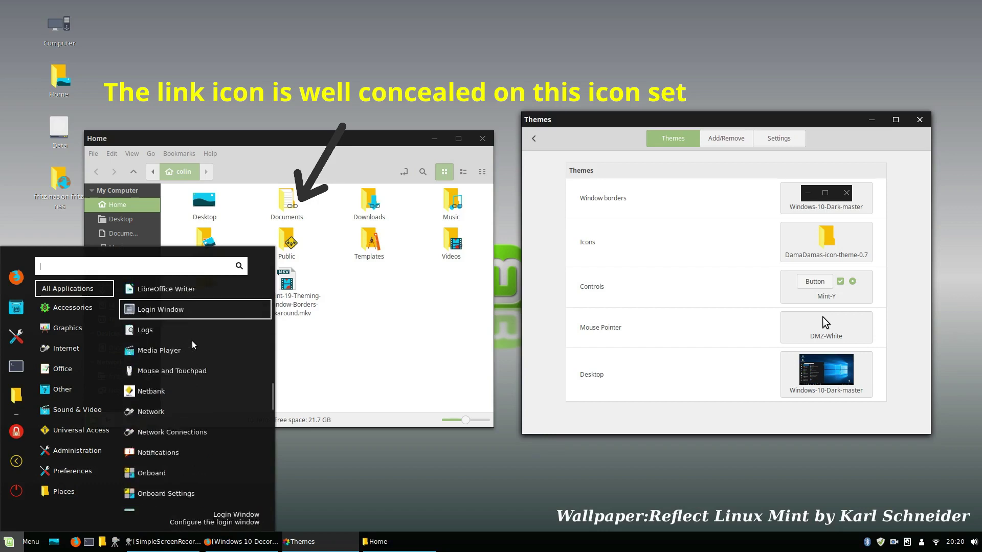
{"action": "scroll", "coordinate": [193, 345], "scroll_direction": "down", "scroll_amount": 12}
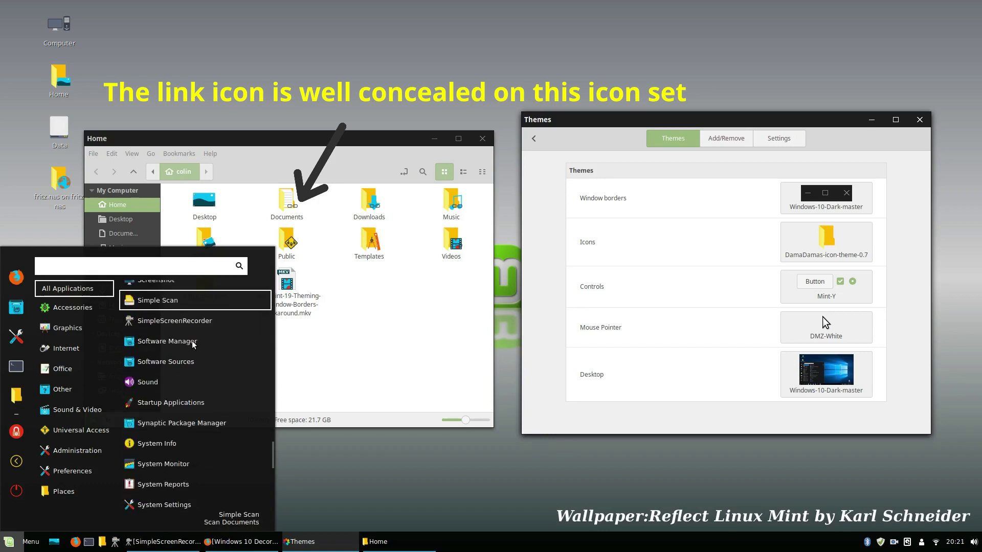
{"action": "scroll", "coordinate": [193, 345], "scroll_direction": "down", "scroll_amount": 6}
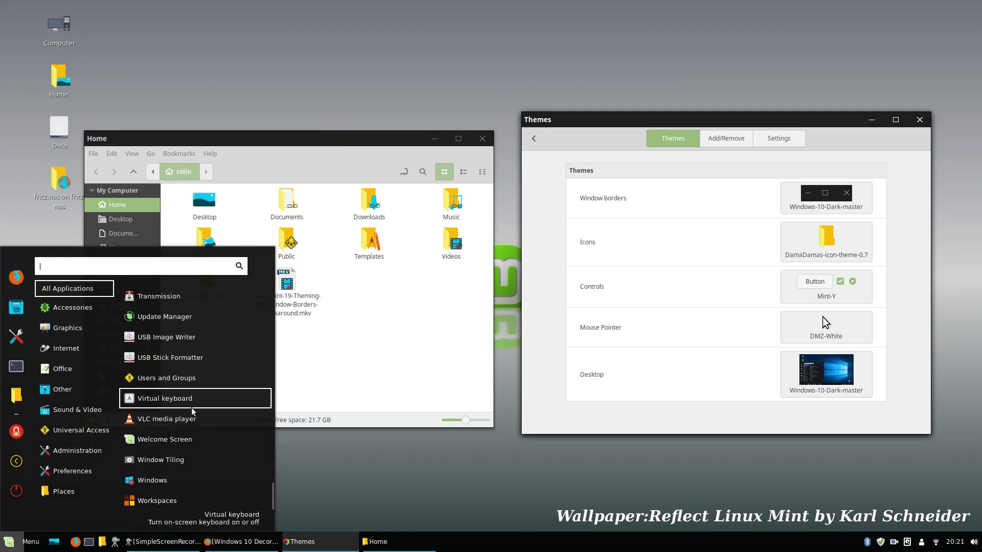
{"action": "left_click", "coordinate": [20, 541]}
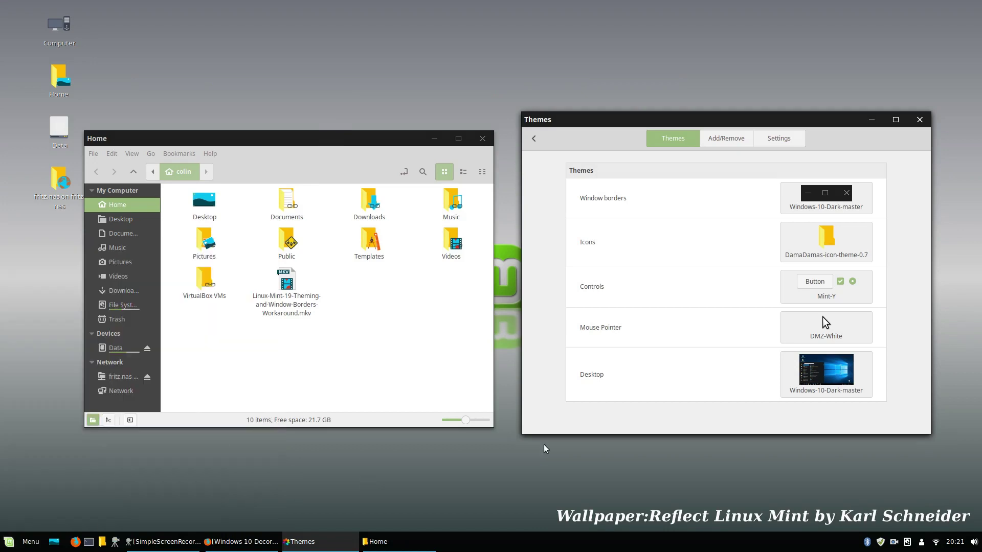
Step: Switch the icon theme to Papirus and look through all the application icons in the main menu, closing it when done
{"action": "left_click", "coordinate": [841, 246]}
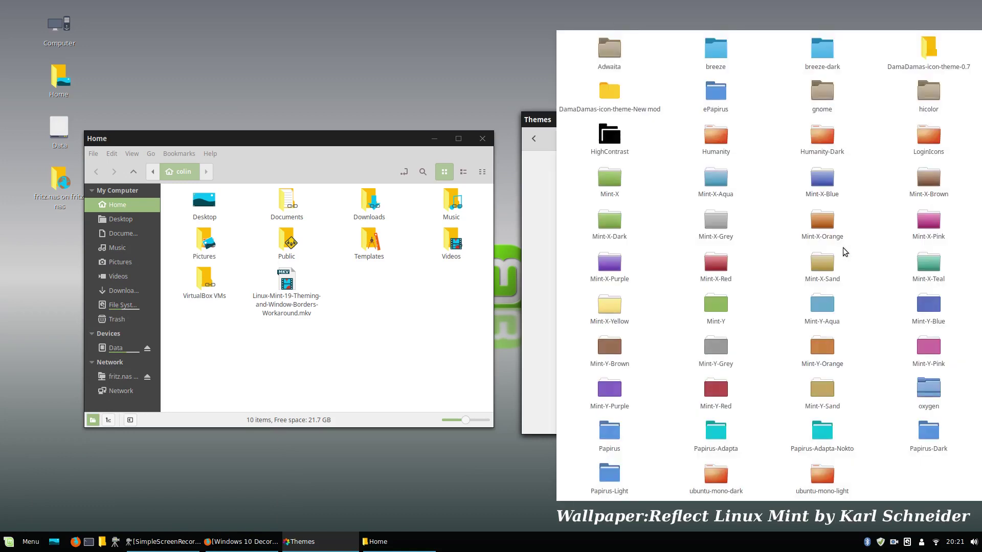
{"action": "left_click", "coordinate": [613, 441]}
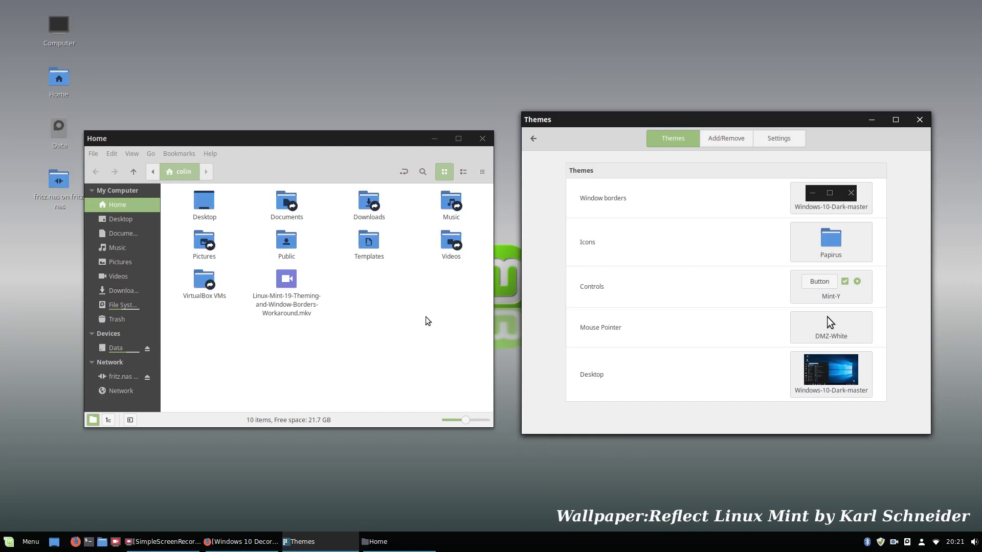
{"action": "left_click", "coordinate": [22, 543]}
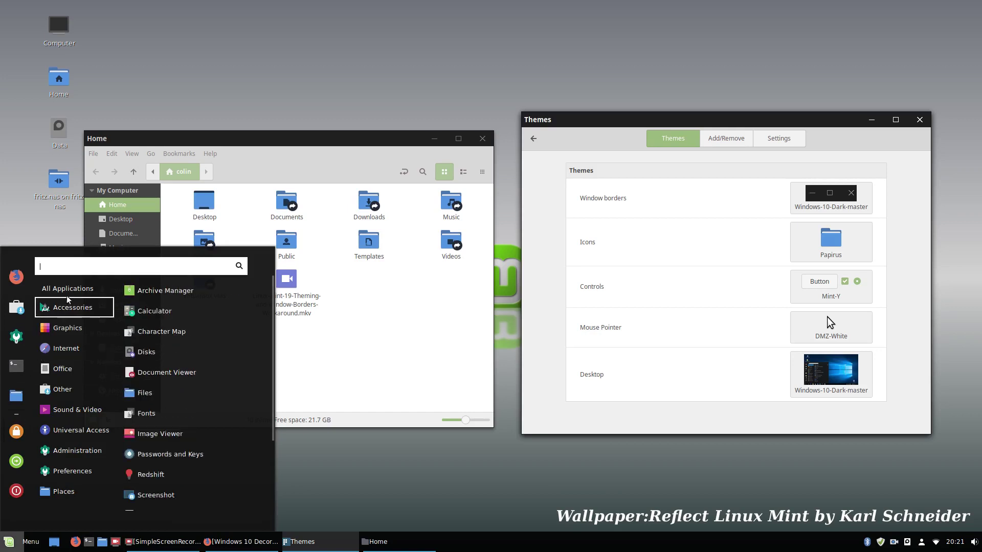
{"action": "key", "text": "Down"}
{"action": "key", "text": "Down"}
{"action": "key", "text": "Down"}
{"action": "key", "text": "Down"}
{"action": "key", "text": "Down"}
{"action": "key", "text": "Down"}
{"action": "key", "text": "Down"}
{"action": "key", "text": "Down"}
{"action": "key", "text": "Down"}
{"action": "key", "text": "Down"}
{"action": "key", "text": "Down"}
{"action": "key", "text": "Down"}
{"action": "key", "text": "Down"}
{"action": "key", "text": "Down"}
{"action": "key", "text": "Down"}
{"action": "key", "text": "Down"}
{"action": "key", "text": "Down"}
{"action": "key", "text": "Down"}
{"action": "key", "text": "Down"}
{"action": "key", "text": "Down"}
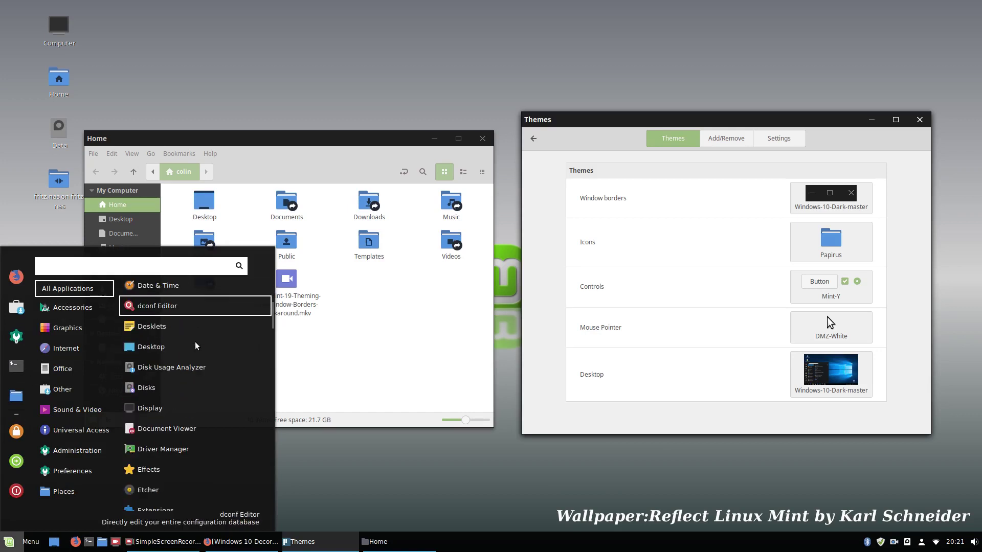
{"action": "key", "text": "Down"}
{"action": "key", "text": "Down"}
{"action": "key", "text": "Down"}
{"action": "key", "text": "Down"}
{"action": "key", "text": "Down"}
{"action": "key", "text": "Down"}
{"action": "key", "text": "Down"}
{"action": "key", "text": "Down"}
{"action": "key", "text": "Down"}
{"action": "key", "text": "Down"}
{"action": "key", "text": "Down"}
{"action": "key", "text": "Down"}
{"action": "key", "text": "Down"}
{"action": "key", "text": "Down"}
{"action": "key", "text": "Down"}
{"action": "key", "text": "Down"}
{"action": "key", "text": "Down"}
{"action": "key", "text": "Down"}
{"action": "key", "text": "Down"}
{"action": "key", "text": "Down"}
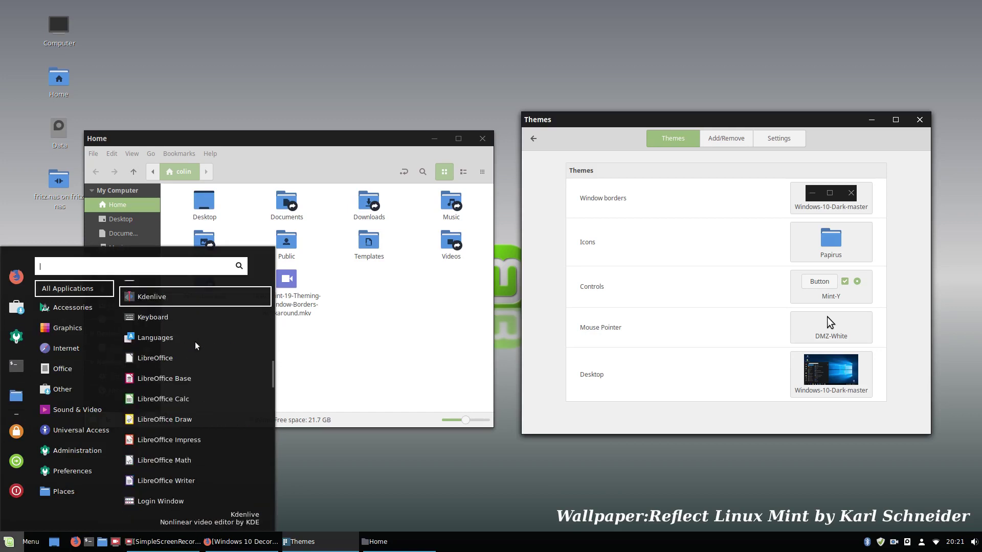
{"action": "key", "text": "Down"}
{"action": "key", "text": "Down"}
{"action": "key", "text": "Down"}
{"action": "key", "text": "Down"}
{"action": "key", "text": "Down"}
{"action": "key", "text": "Down"}
{"action": "key", "text": "Down"}
{"action": "key", "text": "Down"}
{"action": "key", "text": "Down"}
{"action": "key", "text": "Down"}
{"action": "key", "text": "Down"}
{"action": "key", "text": "Down"}
{"action": "key", "text": "Down"}
{"action": "key", "text": "Down"}
{"action": "key", "text": "Down"}
{"action": "key", "text": "Down"}
{"action": "key", "text": "Down"}
{"action": "key", "text": "Down"}
{"action": "key", "text": "Down"}
{"action": "key", "text": "Down"}
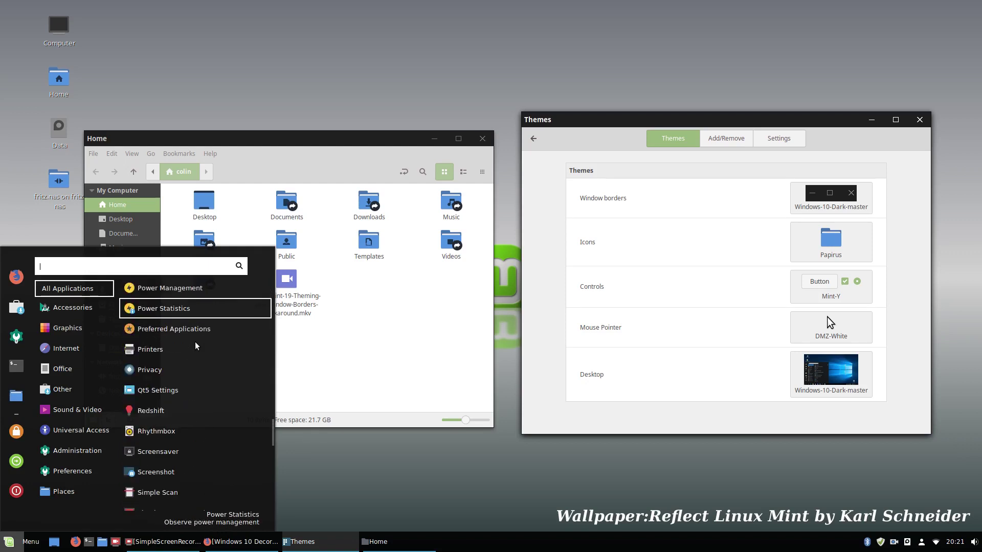
{"action": "key", "text": "Down"}
{"action": "key", "text": "Down"}
{"action": "key", "text": "Down"}
{"action": "key", "text": "Down"}
{"action": "key", "text": "Down"}
{"action": "key", "text": "Down"}
{"action": "key", "text": "Down"}
{"action": "key", "text": "Down"}
{"action": "key", "text": "Down"}
{"action": "key", "text": "Down"}
{"action": "key", "text": "Down"}
{"action": "key", "text": "Down"}
{"action": "key", "text": "Down"}
{"action": "key", "text": "Down"}
{"action": "key", "text": "Down"}
{"action": "key", "text": "Down"}
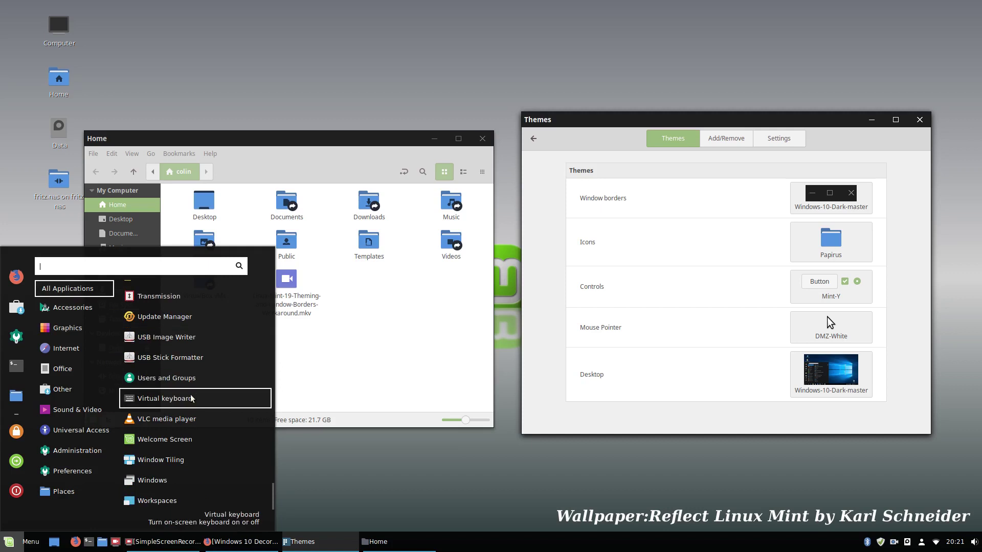
{"action": "left_click", "coordinate": [19, 547]}
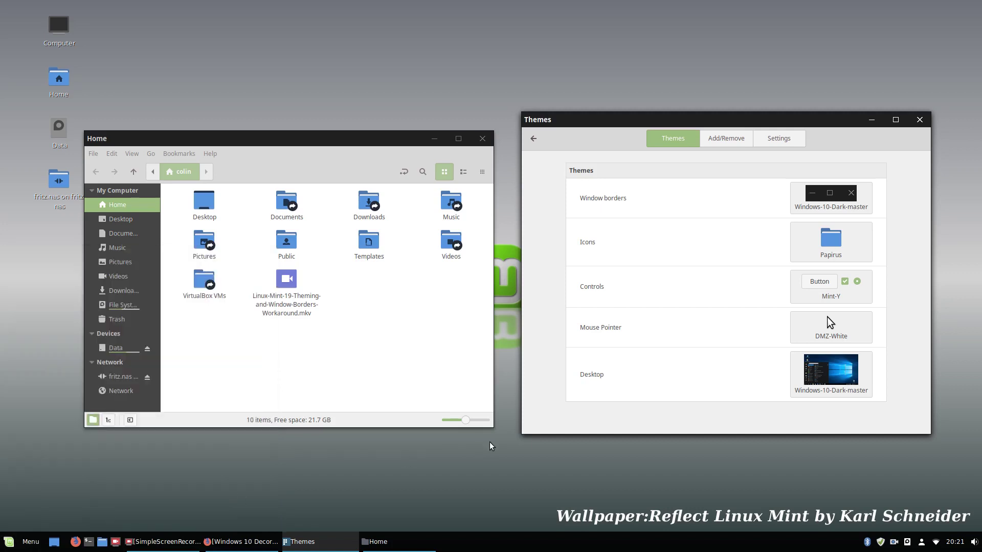
Step: Compare the Papirus-Light, DamaDamas-icon-theme-0.7 and DamaDamas-icon-theme-New mod icon themes by applying each in turn
{"action": "left_click", "coordinate": [808, 250]}
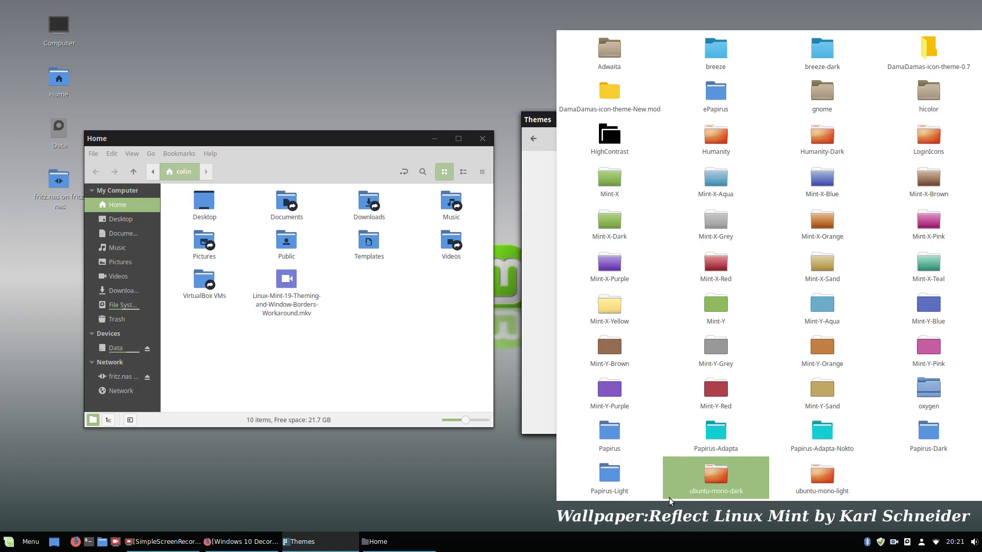
{"action": "left_click", "coordinate": [622, 491]}
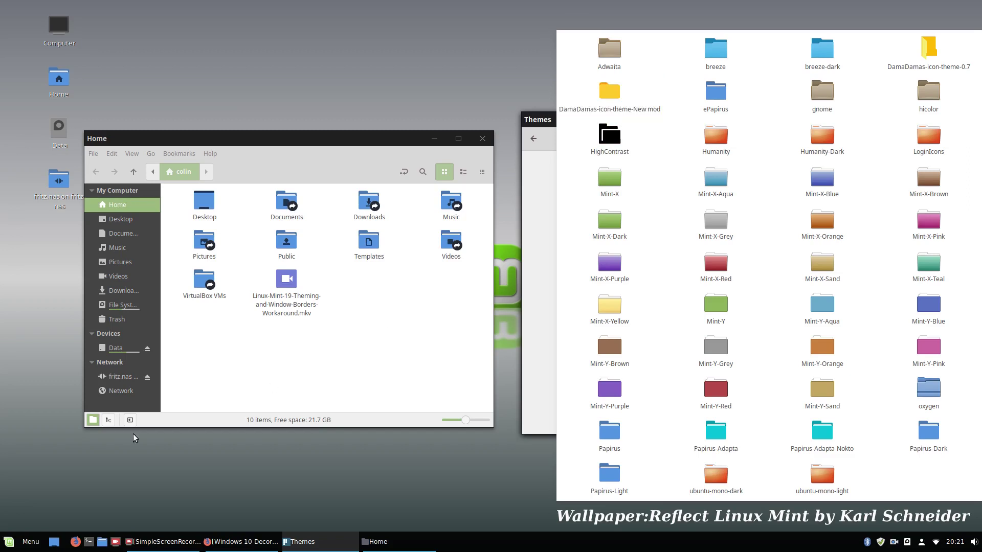
{"action": "left_click", "coordinate": [910, 45]}
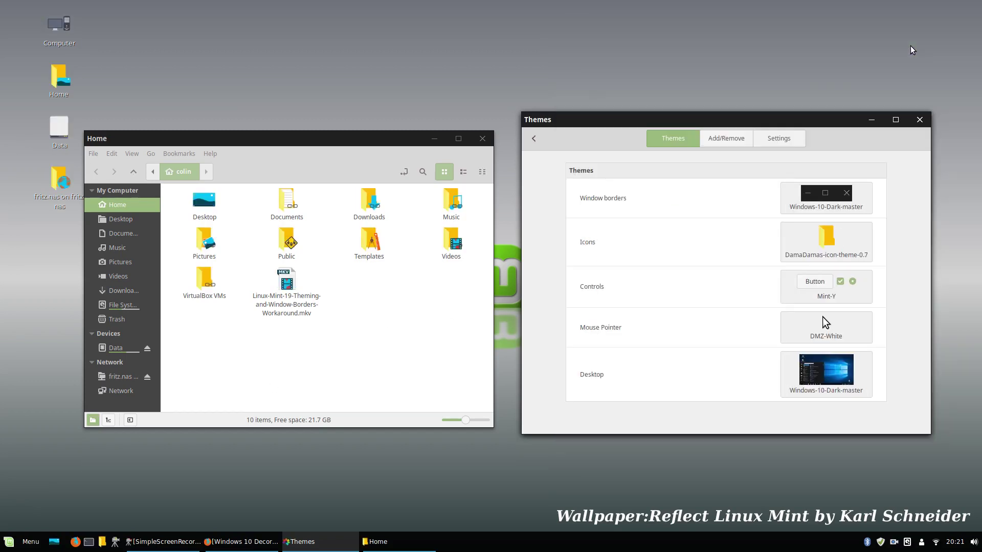
{"action": "left_click", "coordinate": [826, 240]}
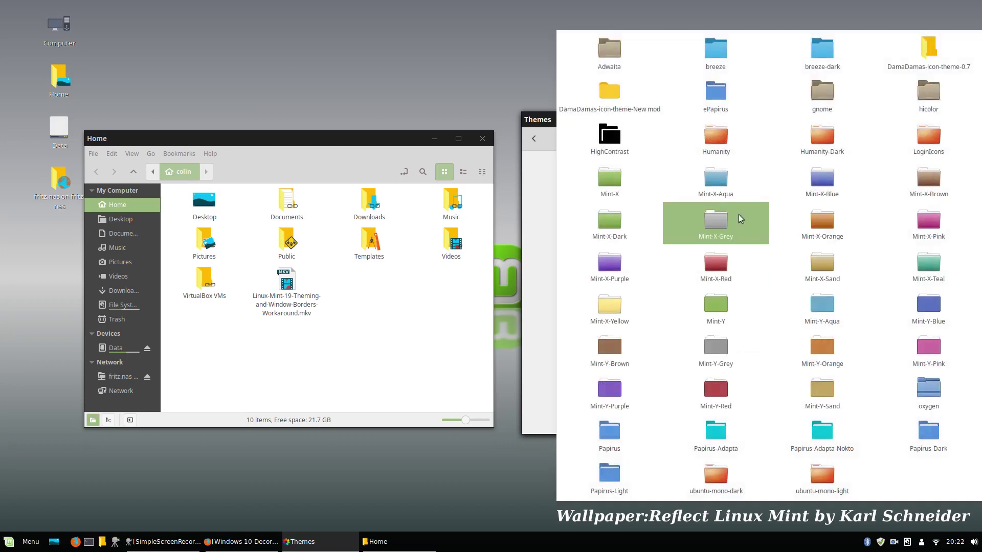
{"action": "left_click", "coordinate": [593, 110]}
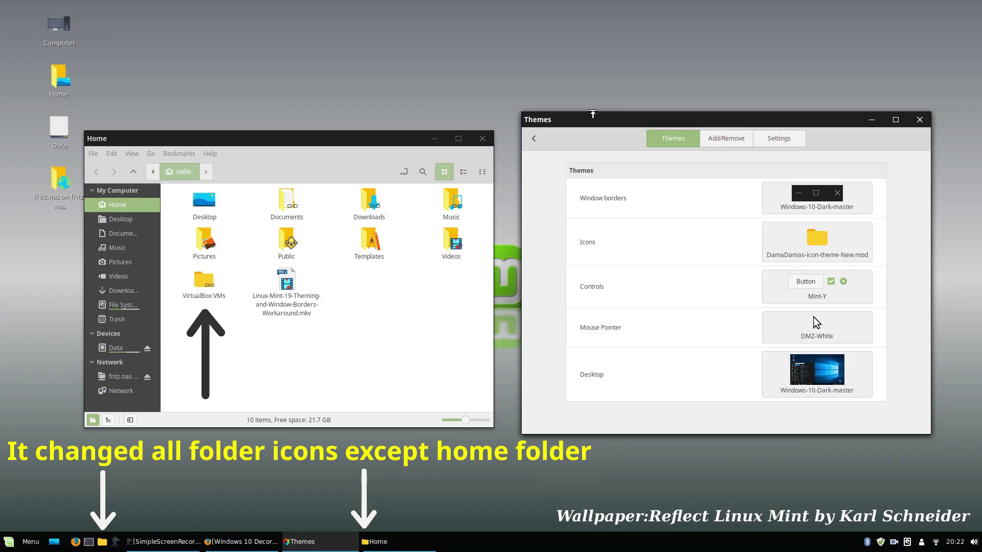
Step: Set the icon theme back to DamaDamas-icon-theme-0.7 and check its icons in the main menu
{"action": "left_click", "coordinate": [809, 244]}
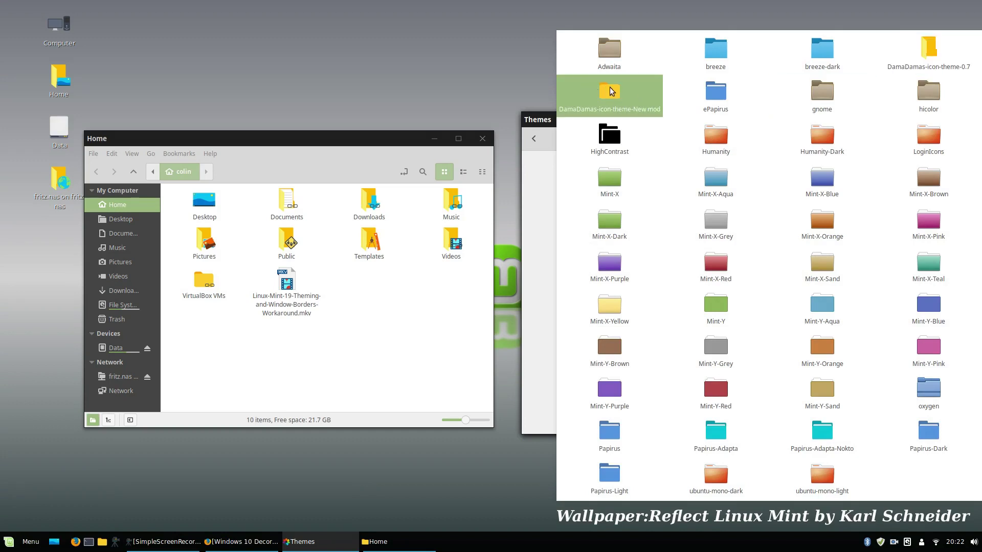
{"action": "left_click", "coordinate": [938, 47]}
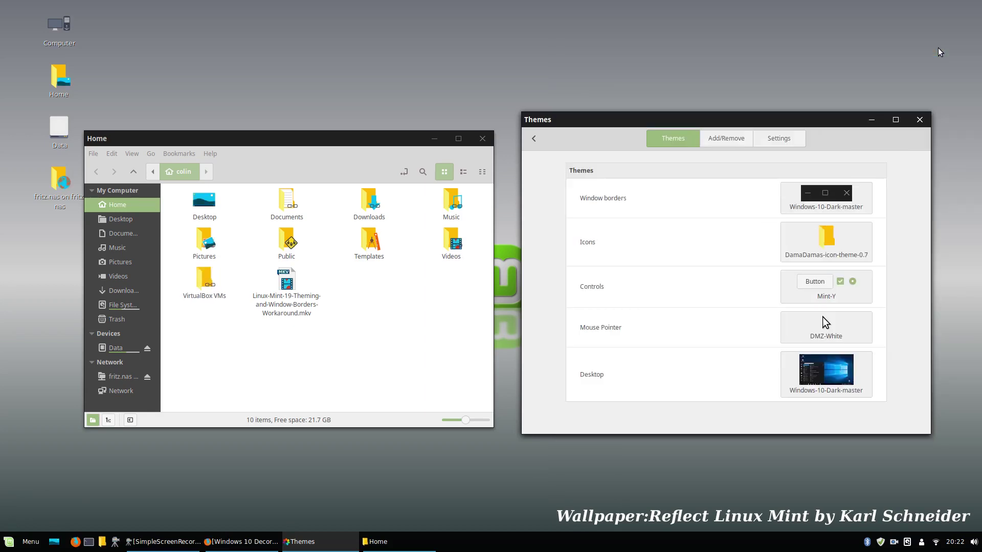
{"action": "left_click", "coordinate": [15, 547]}
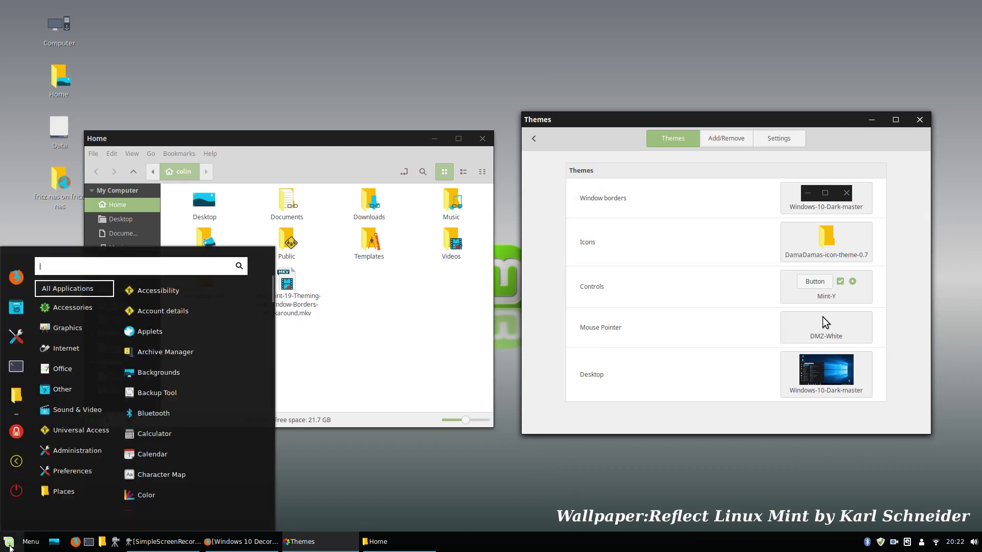
{"action": "left_click", "coordinate": [12, 547]}
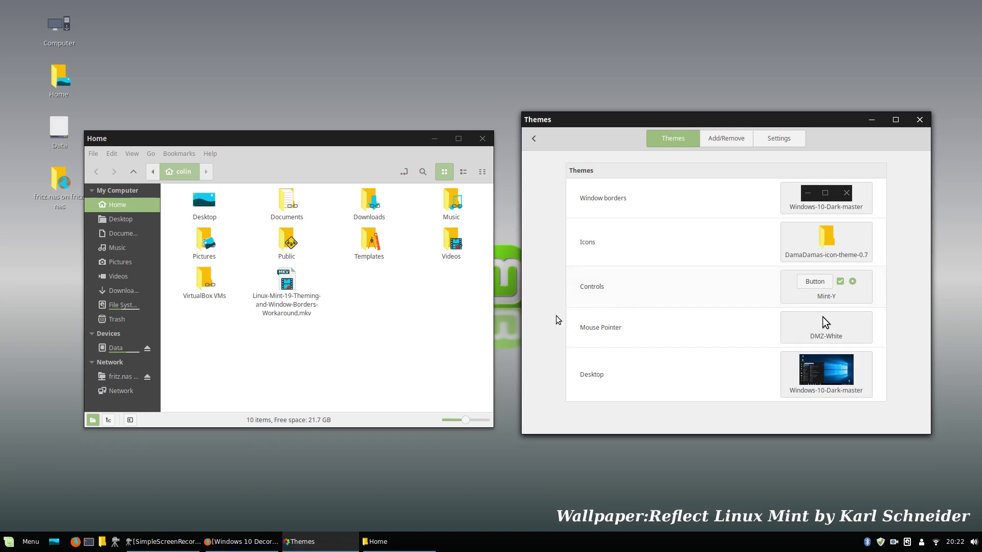
Step: Compare the DamaDamas-icon-theme-New mod icons with DamaDamas-icon-theme-0.7 by applying one after the other
{"action": "left_click", "coordinate": [808, 251]}
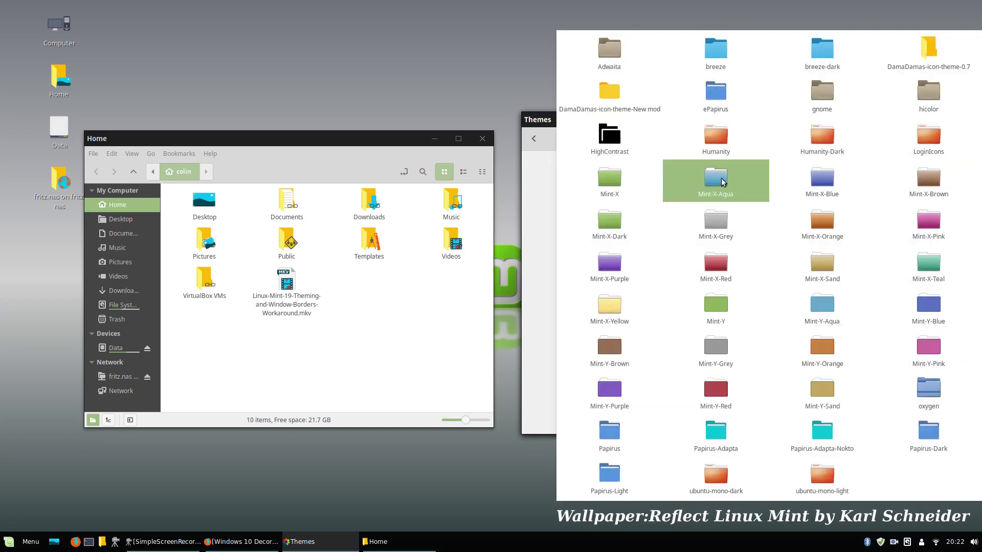
{"action": "left_click", "coordinate": [613, 104]}
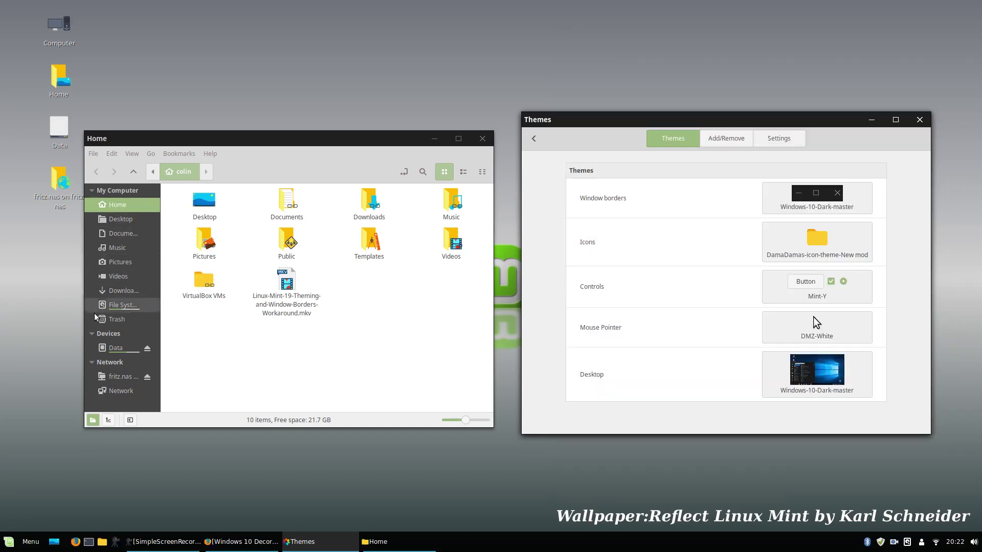
{"action": "left_click", "coordinate": [818, 241]}
{"action": "left_click", "coordinate": [927, 69]}
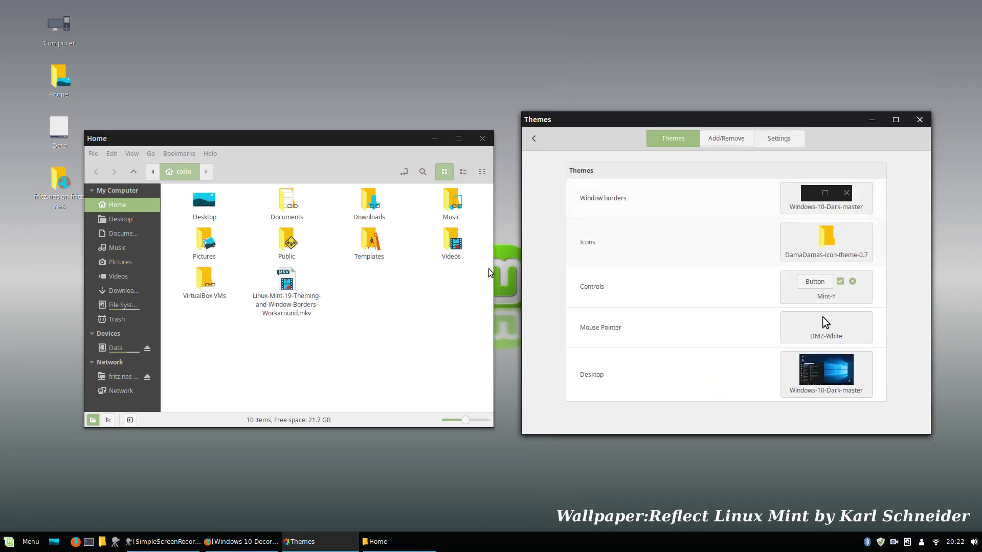
Step: Try out the Papirus, ePapirus and Papirus-Adapta icon themes by applying each in turn
{"action": "left_click", "coordinate": [834, 241]}
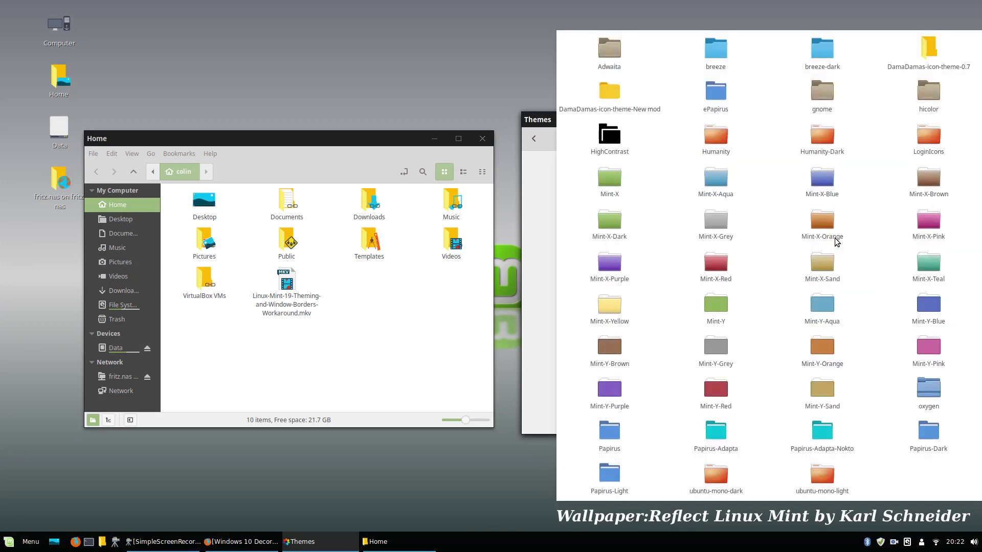
{"action": "left_click", "coordinate": [624, 436]}
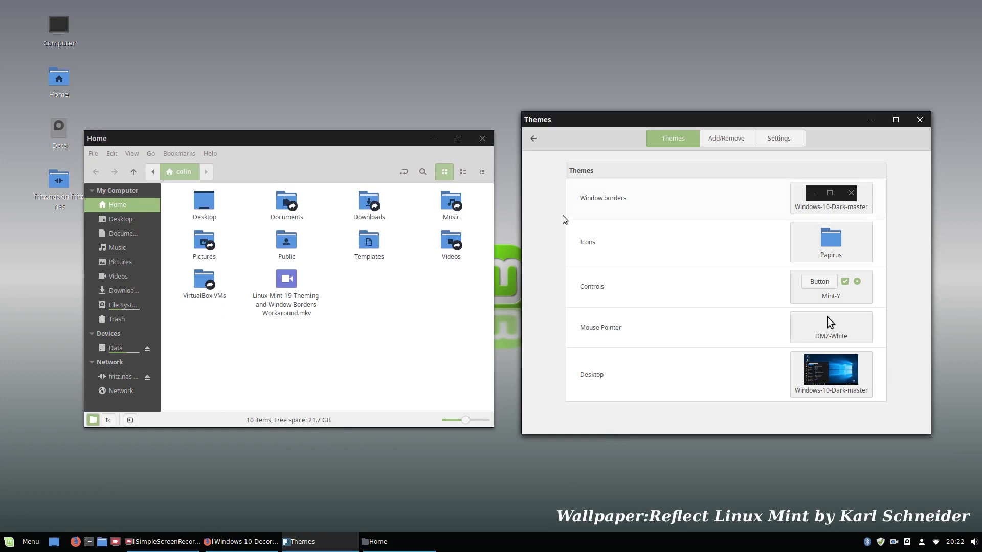
{"action": "left_click", "coordinate": [829, 237]}
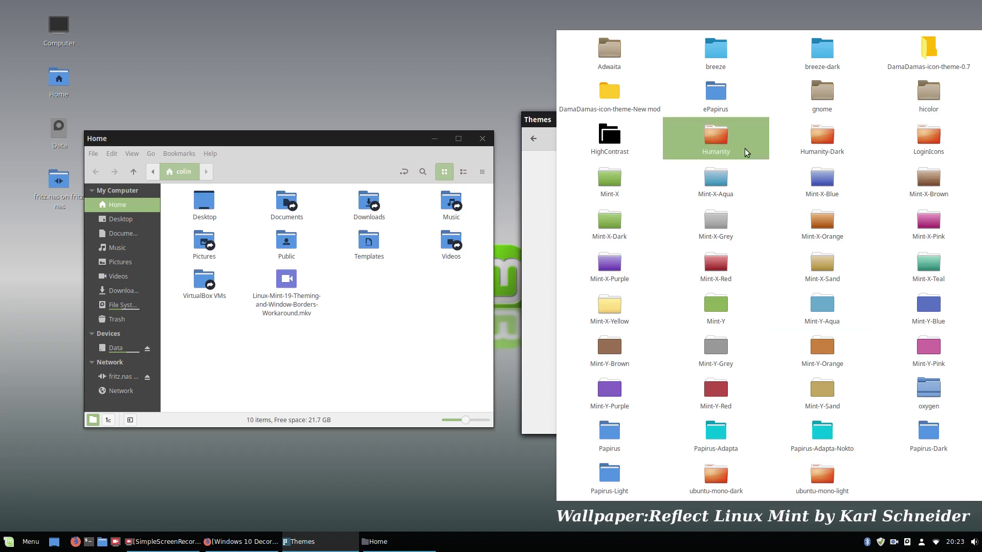
{"action": "left_click", "coordinate": [727, 96]}
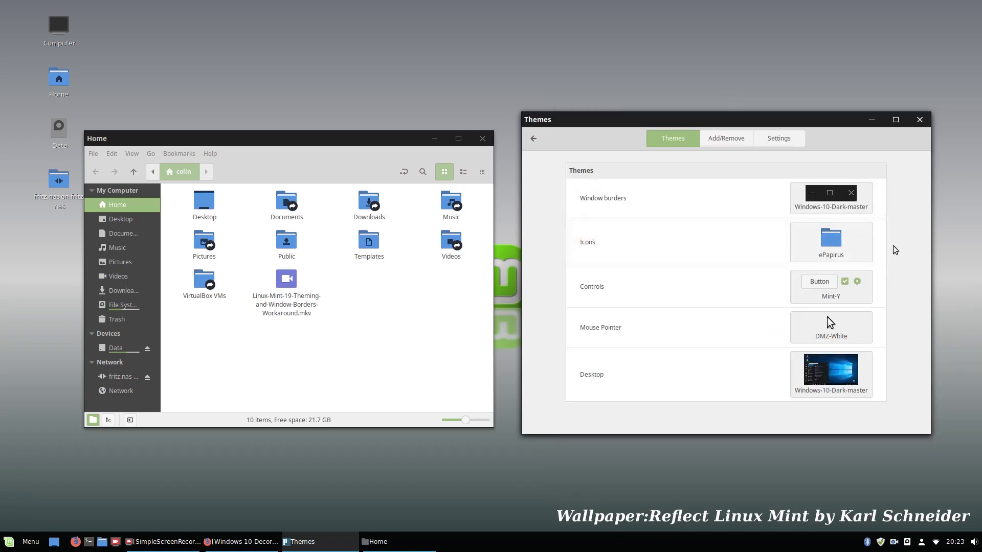
{"action": "left_click", "coordinate": [855, 246]}
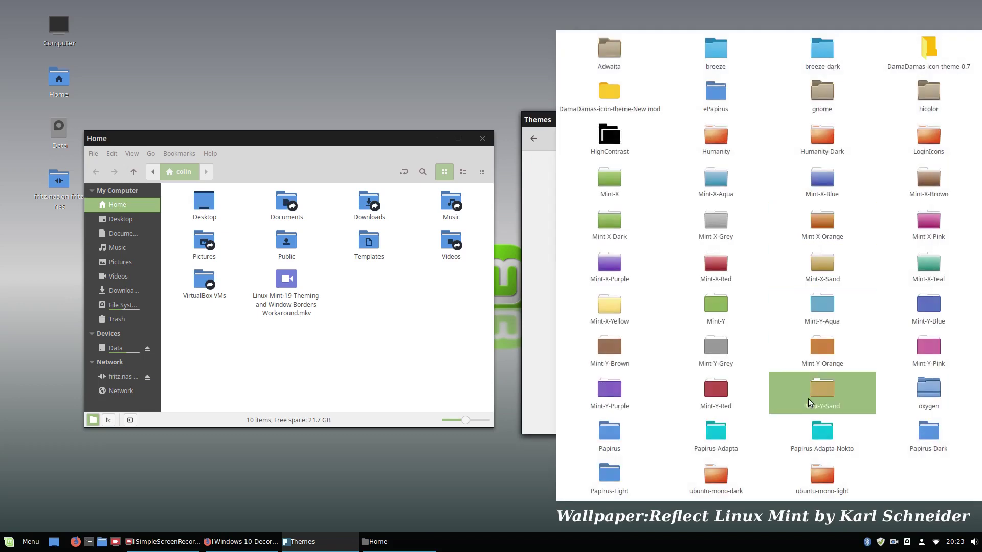
{"action": "left_click", "coordinate": [739, 430]}
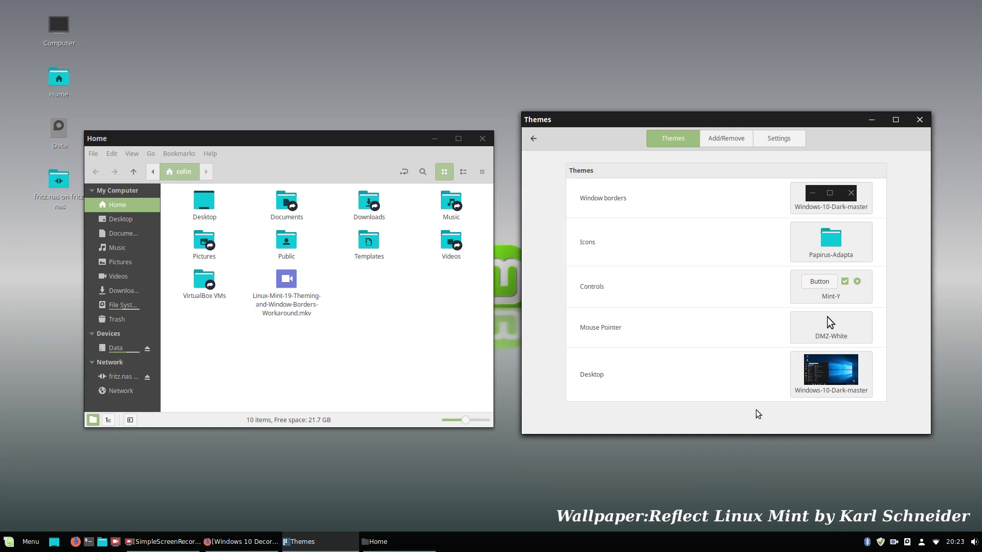
Step: Set the icon theme to Papirus and close the Themes and Home windows
{"action": "left_click", "coordinate": [831, 252]}
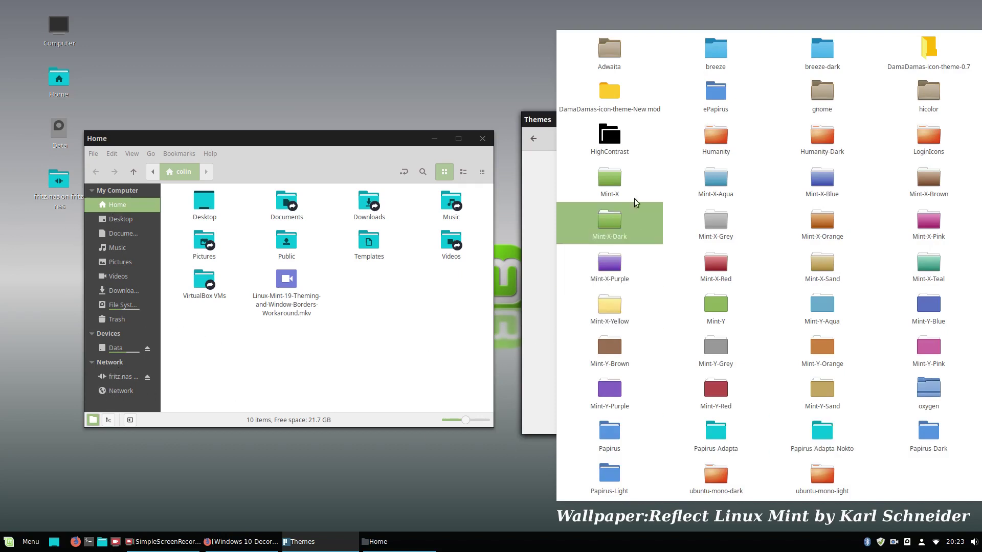
{"action": "left_click", "coordinate": [625, 444]}
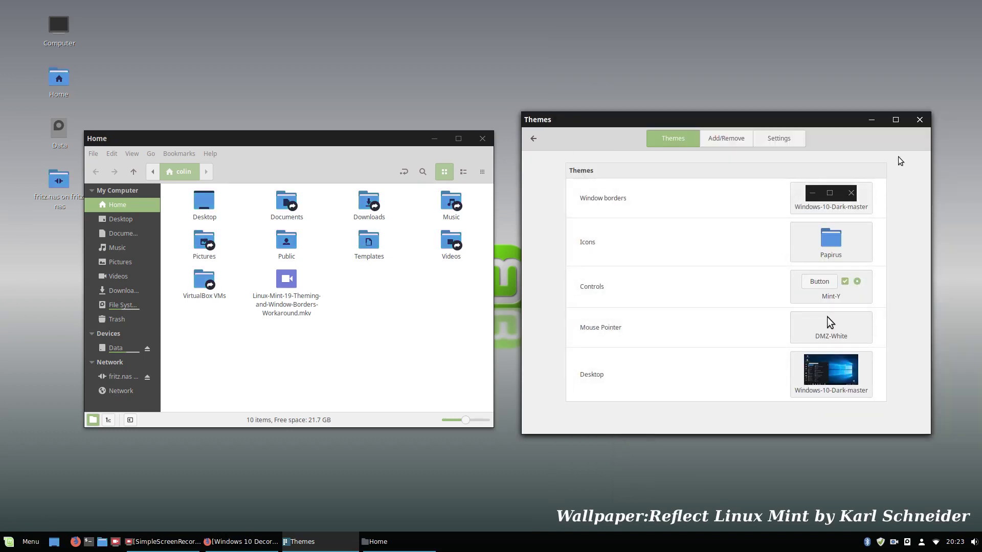
{"action": "left_click", "coordinate": [920, 119]}
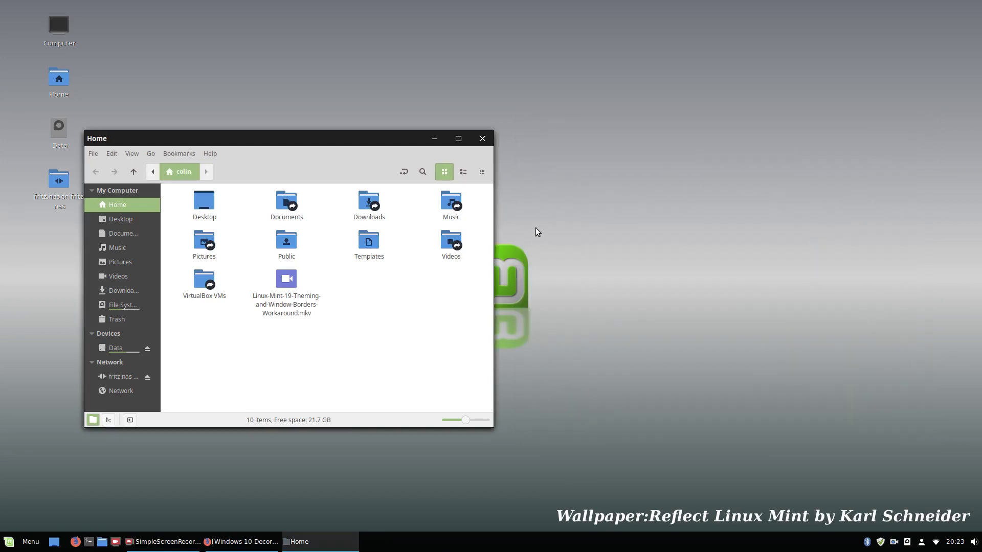
{"action": "left_click", "coordinate": [483, 139]}
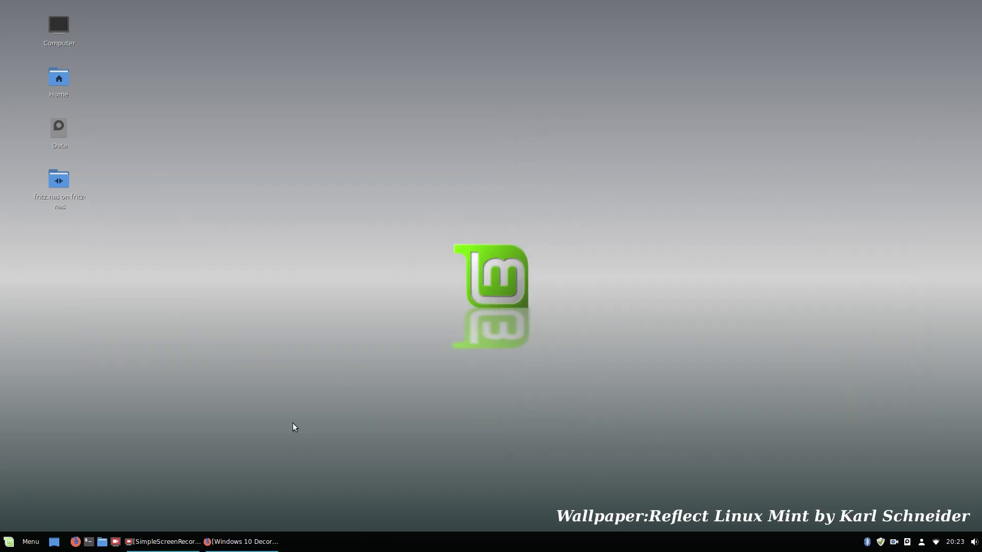
Step: Reopen the Themes settings and look at the available window border themes without changing the selection
{"action": "left_click", "coordinate": [22, 546]}
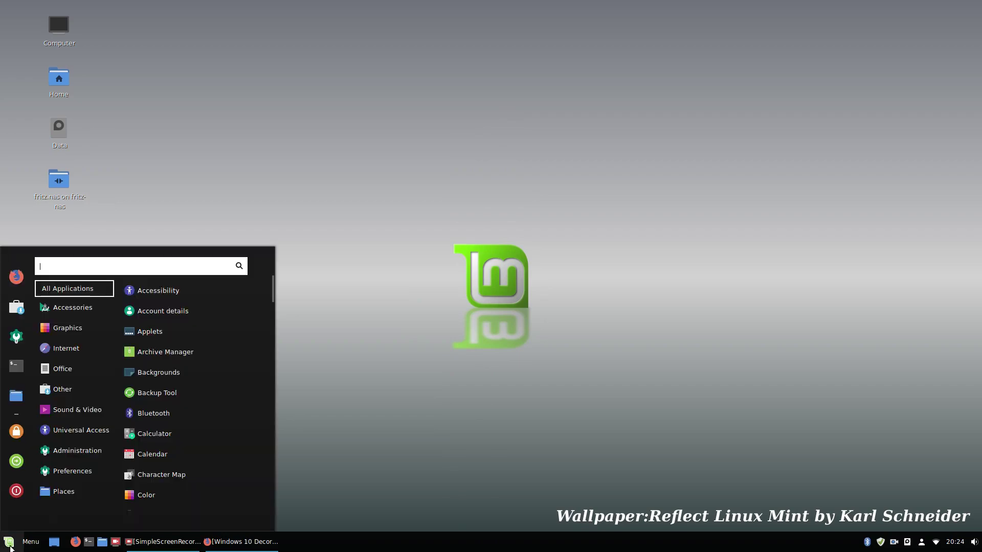
{"action": "left_click", "coordinate": [16, 338]}
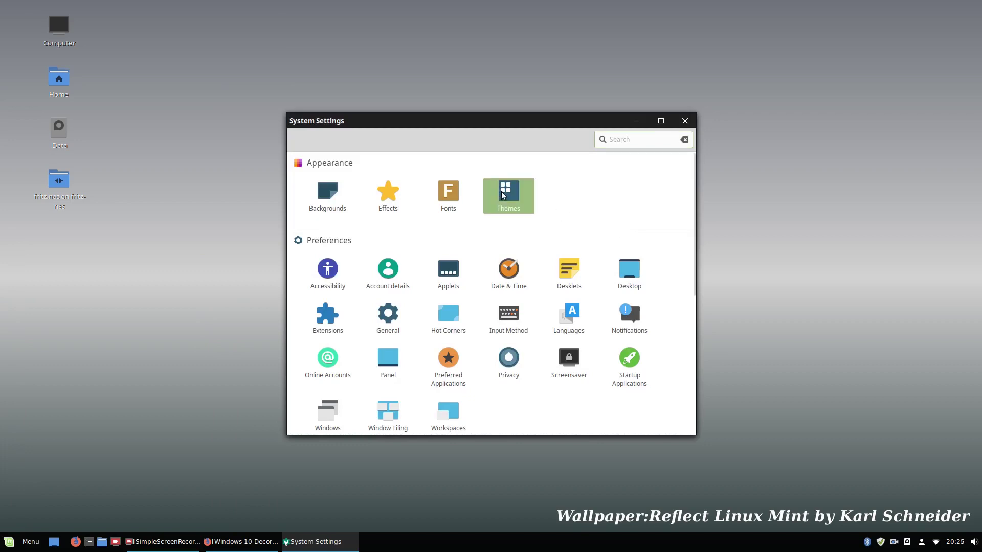
{"action": "left_click", "coordinate": [502, 194]}
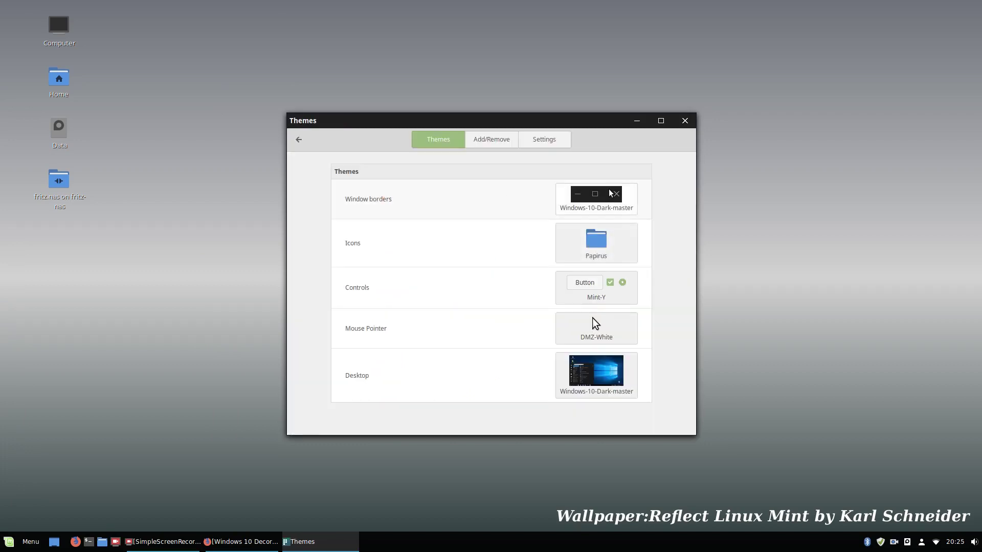
{"action": "left_click", "coordinate": [597, 202]}
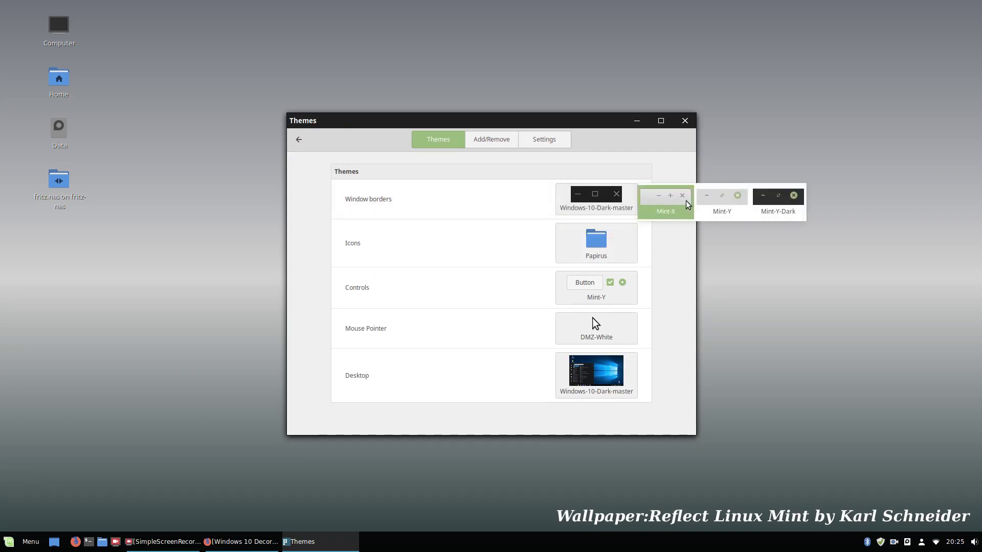
{"action": "left_click", "coordinate": [452, 249]}
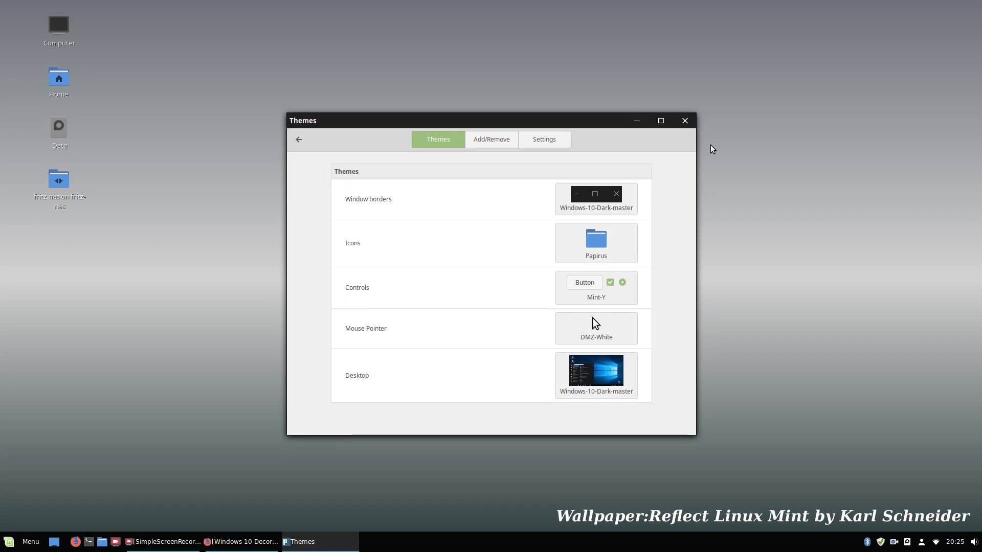
{"action": "left_click", "coordinate": [630, 199]}
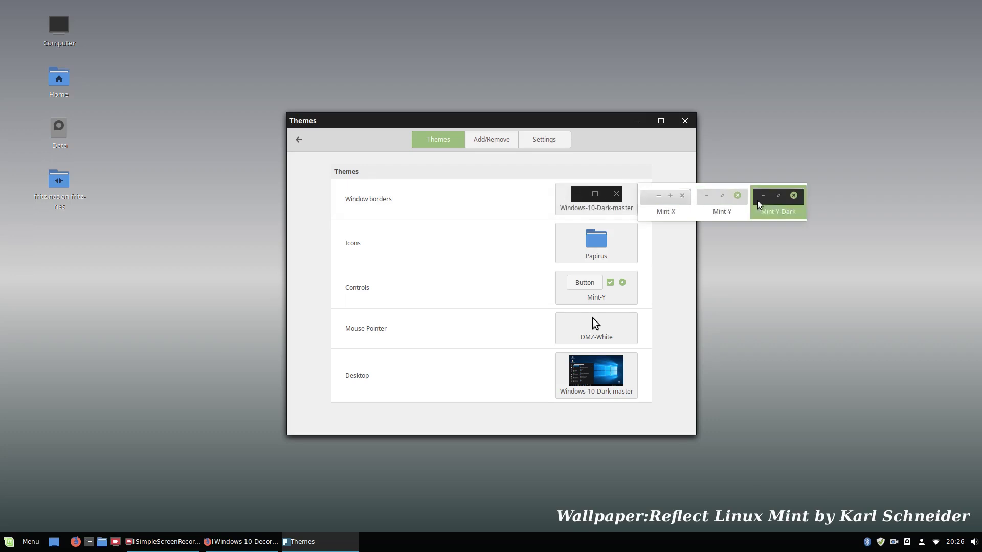
{"action": "left_click", "coordinate": [503, 200]}
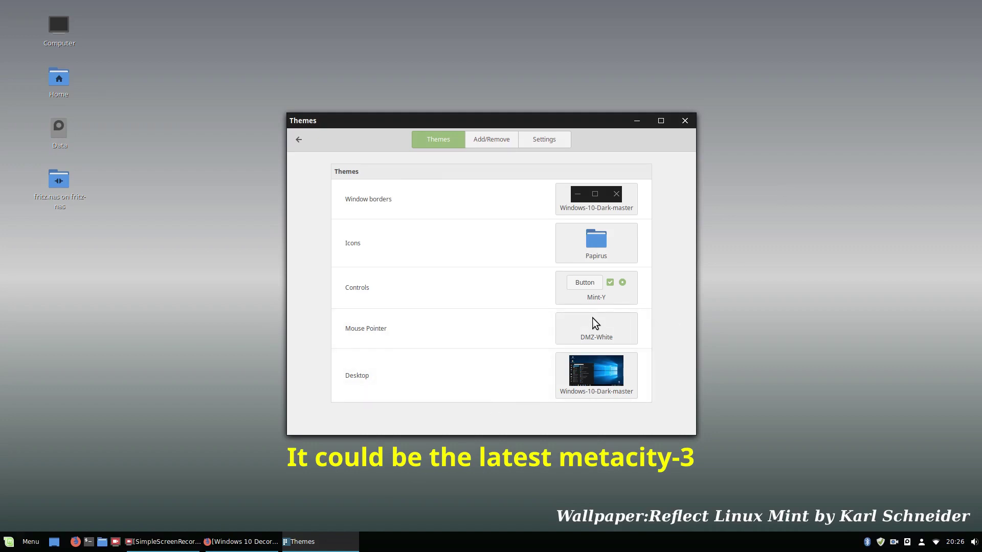
Step: Search the main menu for "inf", check the operating system and Cinnamon versions in System Info, and close it
{"action": "left_click", "coordinate": [9, 543]}
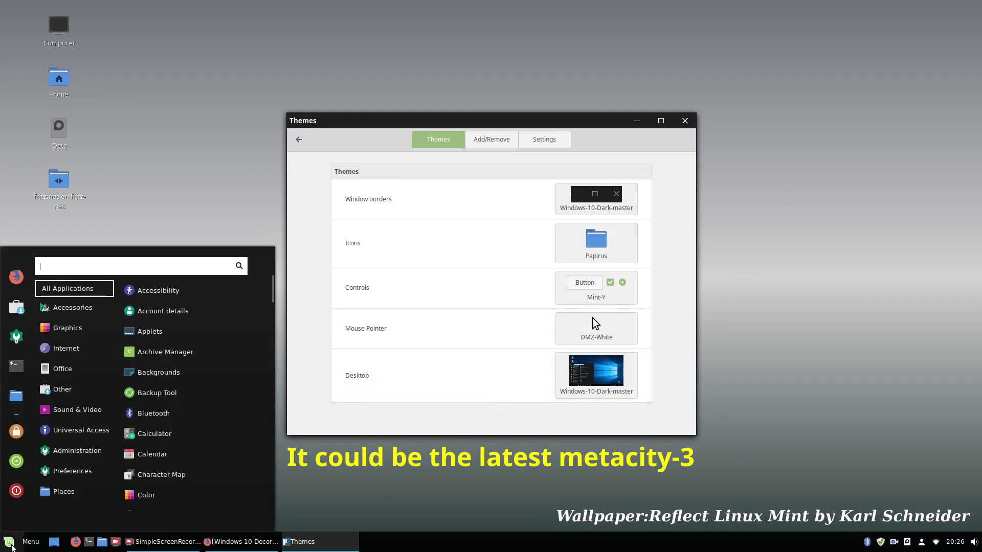
{"action": "type", "text": "inf"}
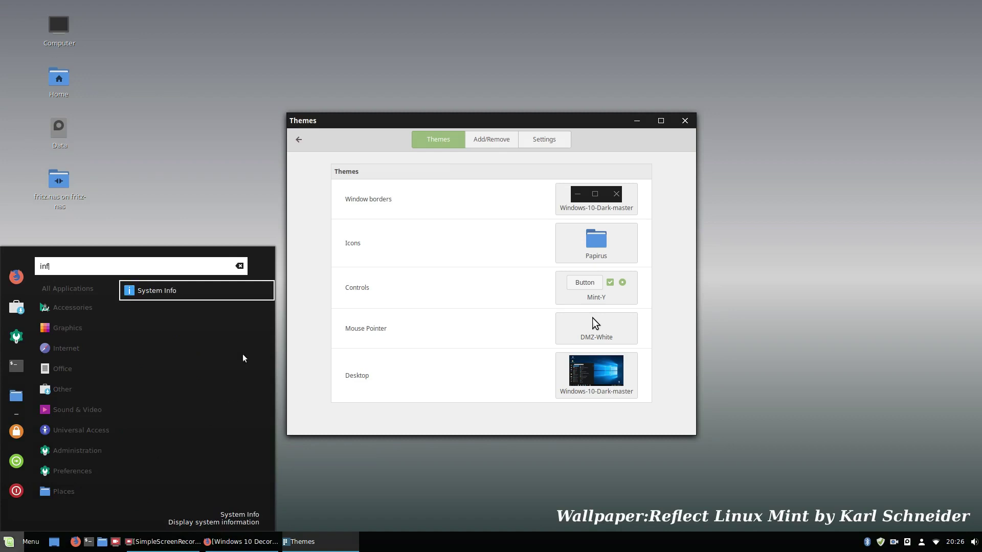
{"action": "left_click", "coordinate": [207, 293]}
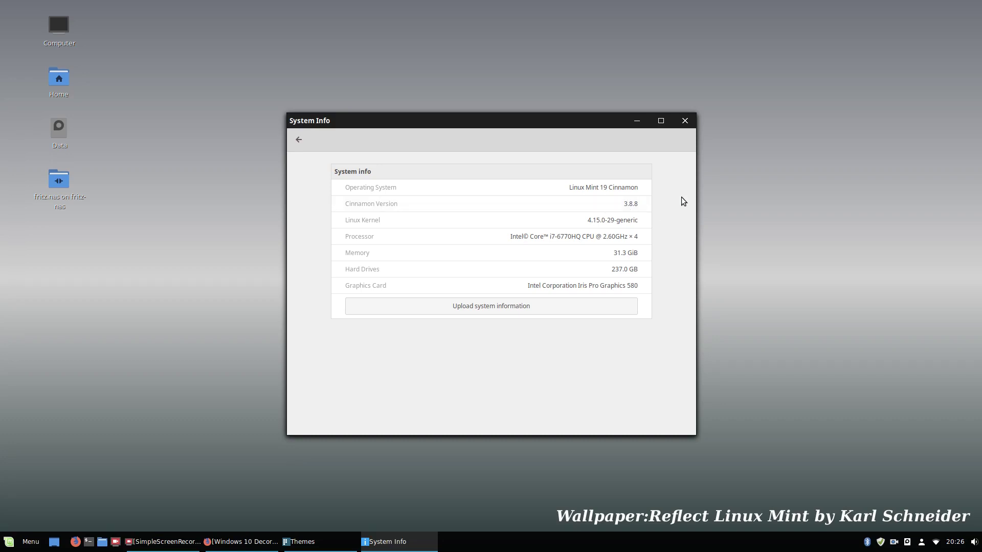
{"action": "left_click", "coordinate": [684, 125]}
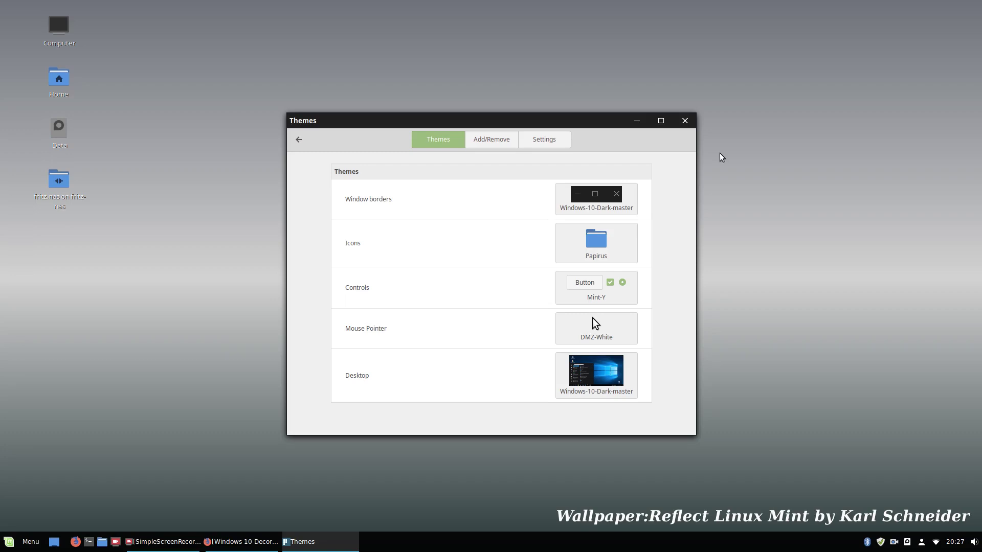
Step: View the installed desktop themes, and open the downloadable themes list with its cache updated
{"action": "left_click", "coordinate": [579, 384]}
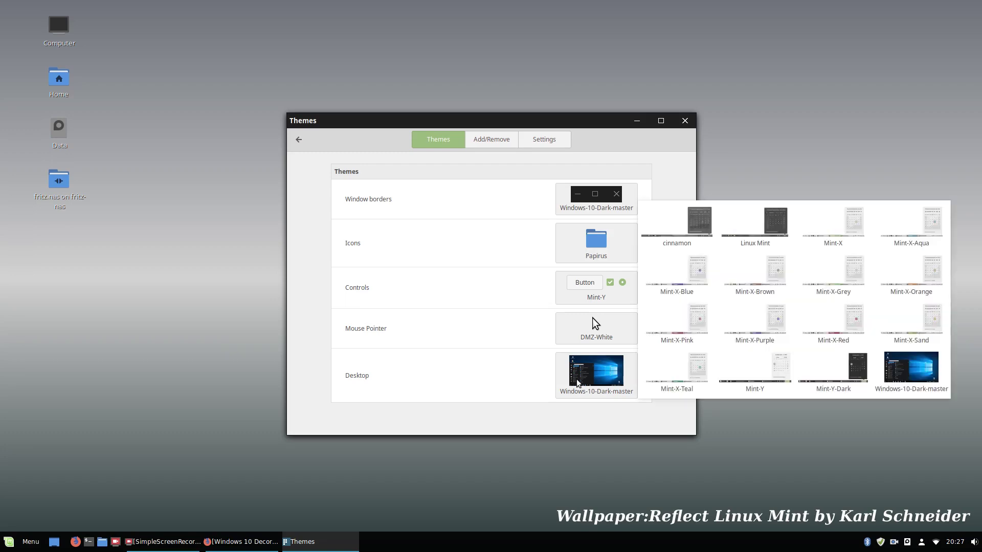
{"action": "left_click", "coordinate": [472, 381]}
{"action": "left_click", "coordinate": [500, 139]}
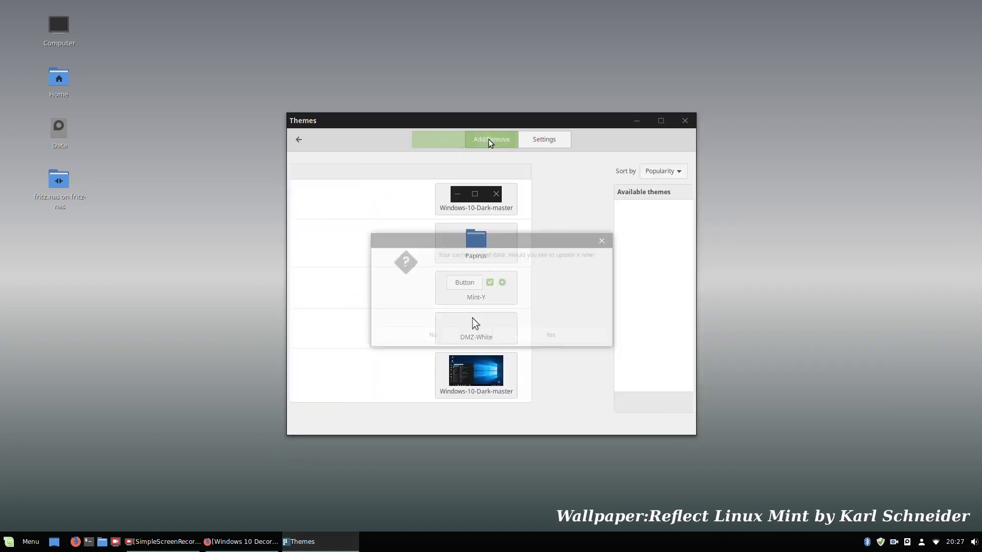
{"action": "left_click", "coordinate": [565, 335]}
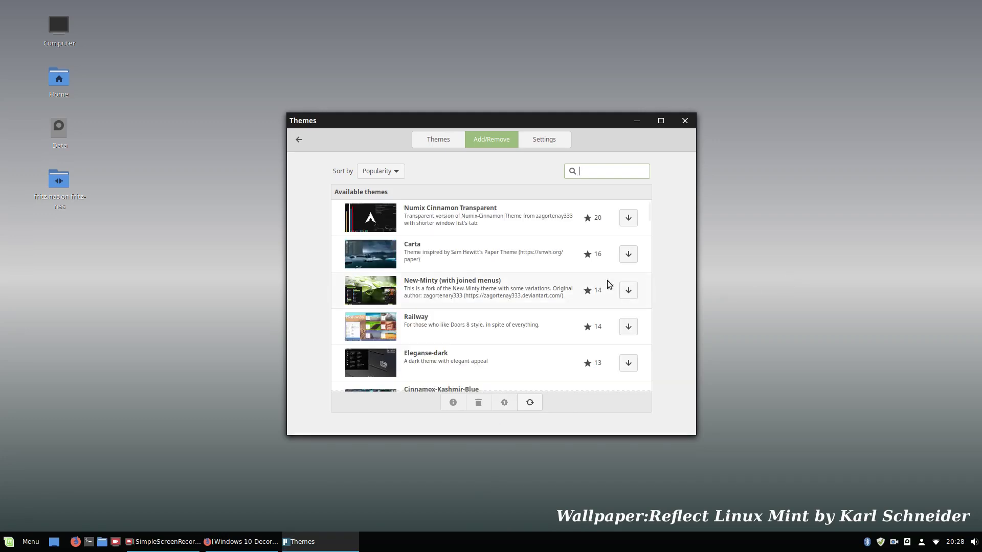
Step: Find the Windows 10 Light Theme among the available downloadable themes and install it
{"action": "scroll", "coordinate": [487, 277], "scroll_direction": "down", "scroll_amount": 2}
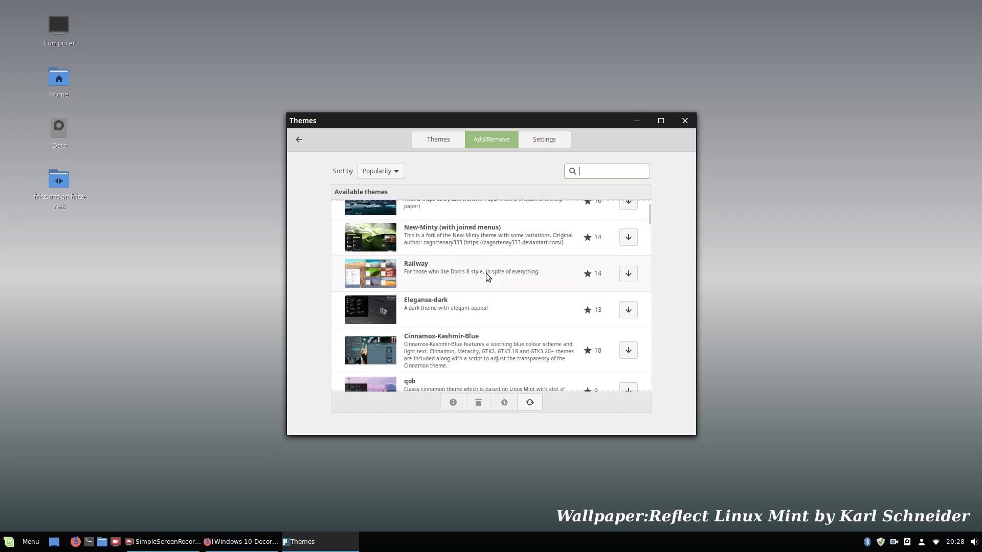
{"action": "scroll", "coordinate": [487, 276], "scroll_direction": "down", "scroll_amount": 3}
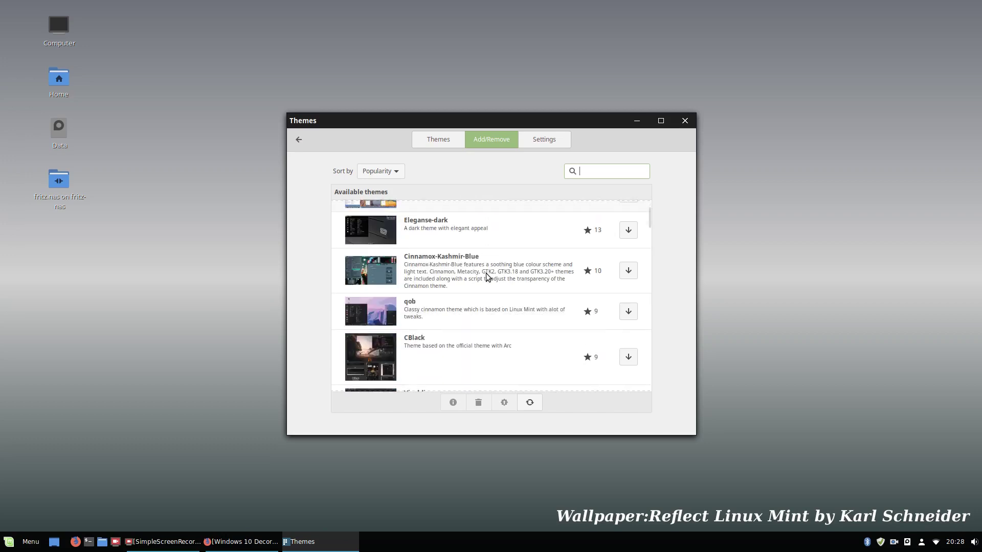
{"action": "scroll", "coordinate": [486, 275], "scroll_direction": "down", "scroll_amount": 8}
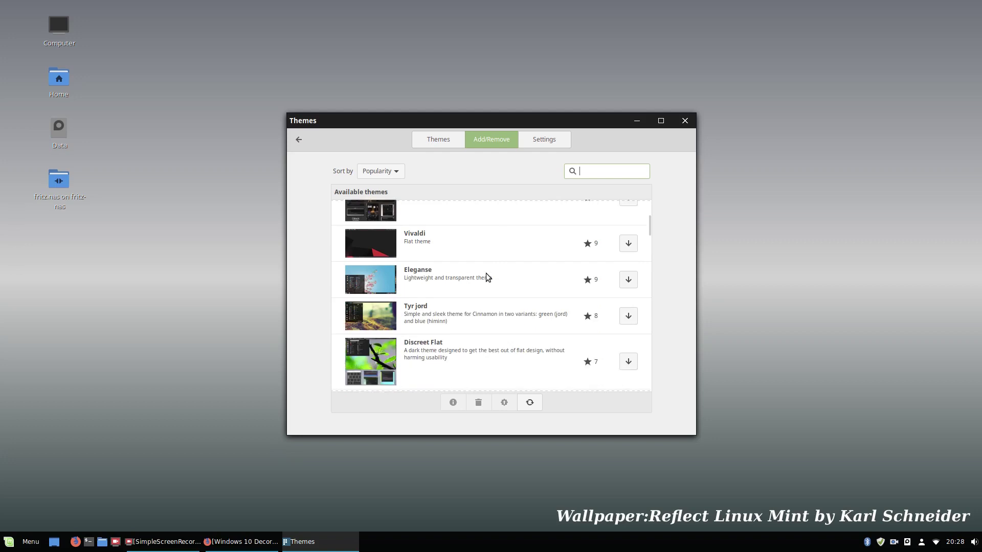
{"action": "scroll", "coordinate": [487, 277], "scroll_direction": "down", "scroll_amount": 4}
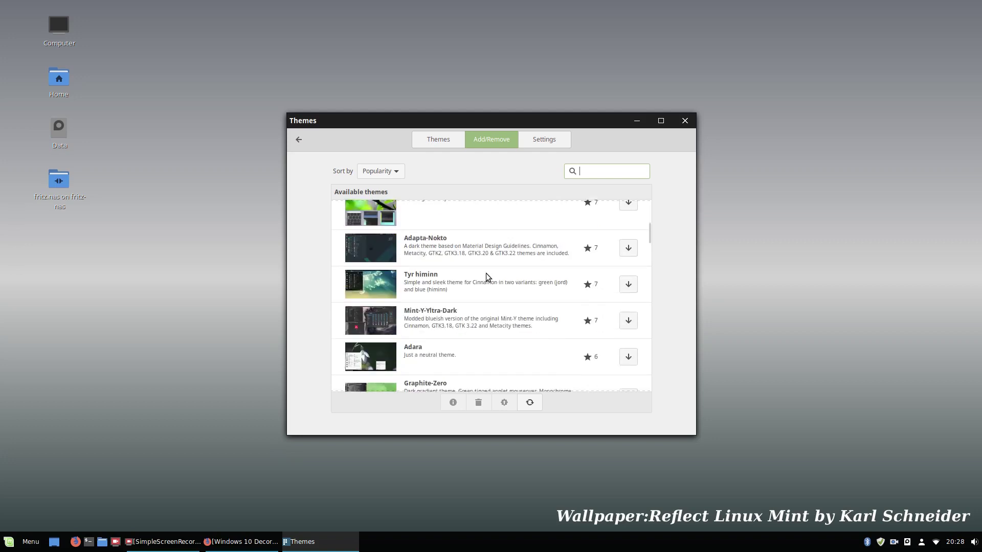
{"action": "scroll", "coordinate": [487, 276], "scroll_direction": "down", "scroll_amount": 6}
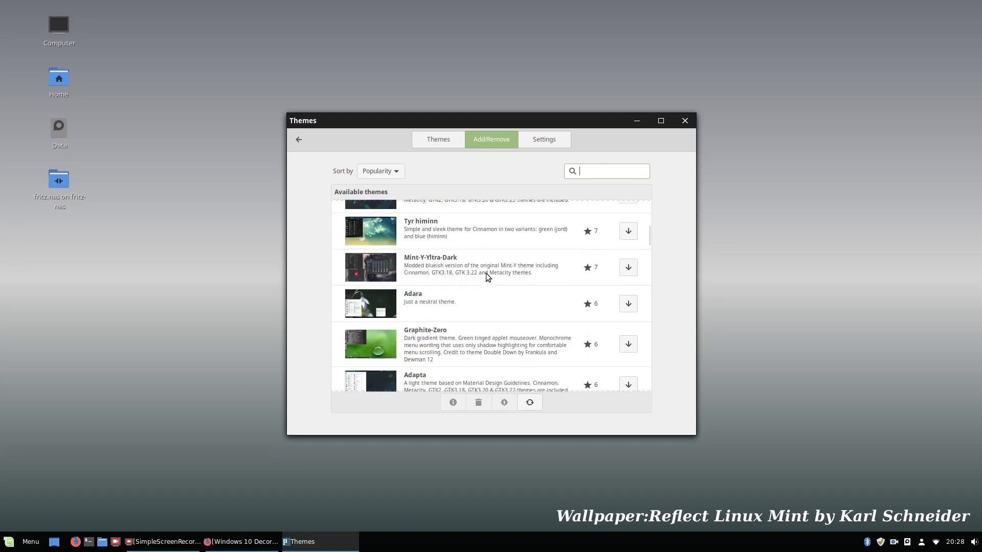
{"action": "scroll", "coordinate": [487, 278], "scroll_direction": "down", "scroll_amount": 2}
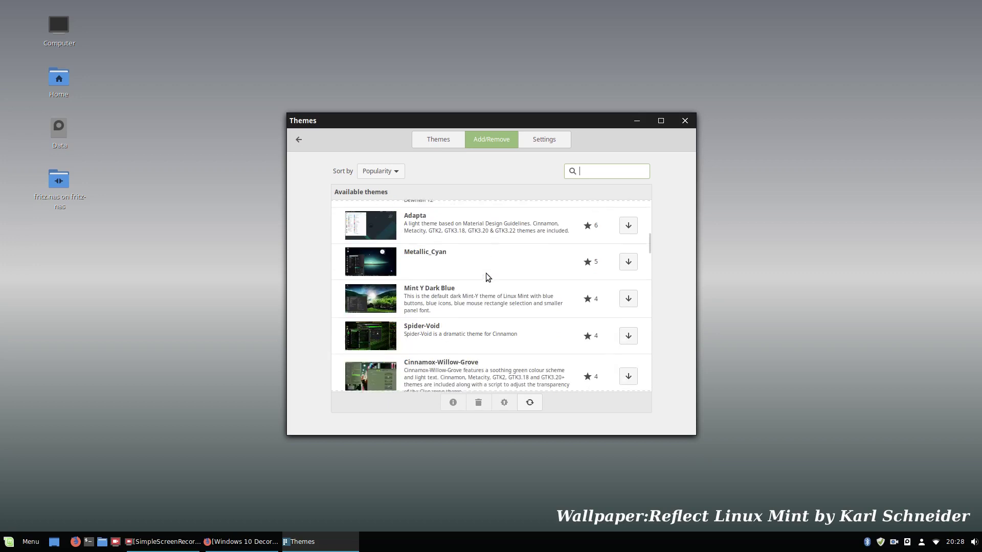
{"action": "scroll", "coordinate": [486, 273], "scroll_direction": "down", "scroll_amount": 3}
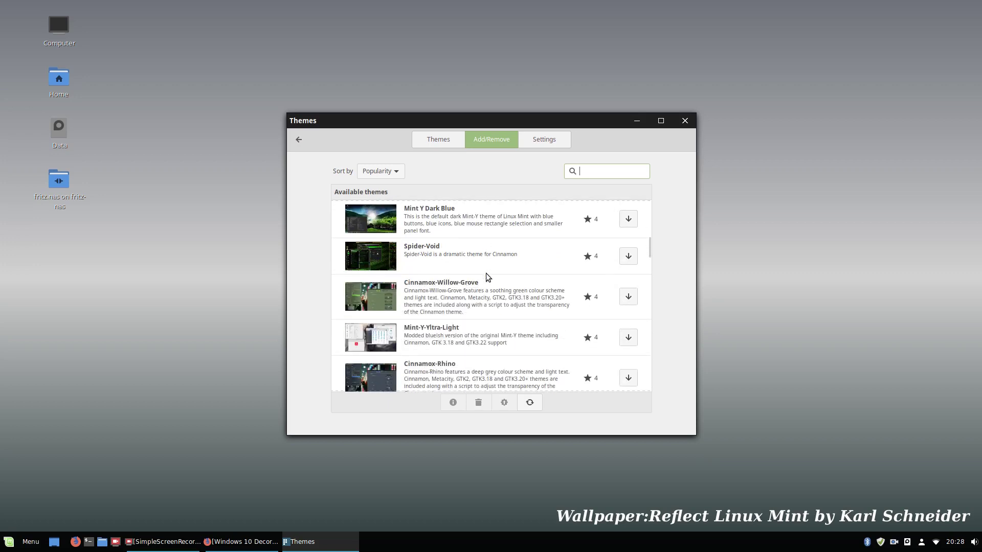
{"action": "scroll", "coordinate": [486, 273], "scroll_direction": "down", "scroll_amount": 3}
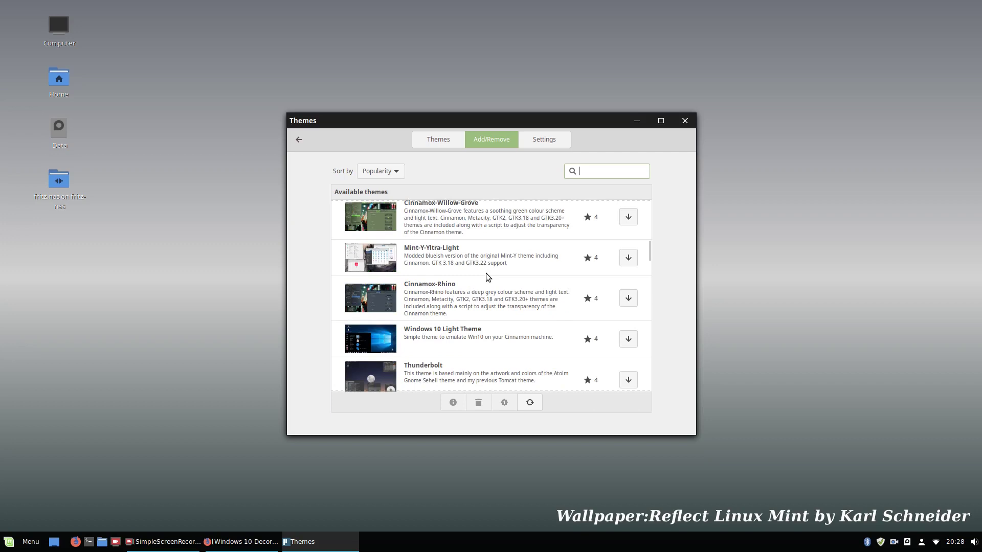
{"action": "scroll", "coordinate": [487, 278], "scroll_direction": "down", "scroll_amount": 1}
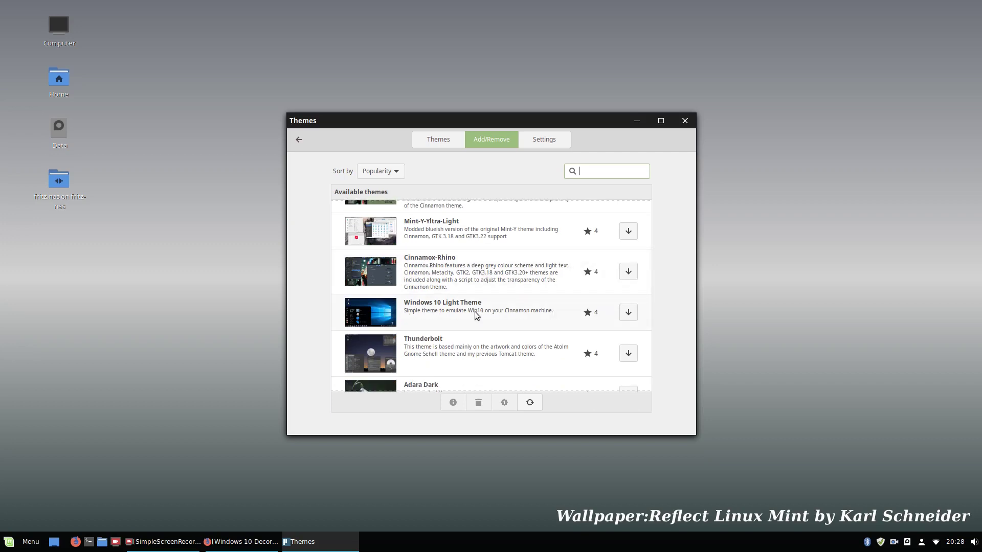
{"action": "left_click", "coordinate": [634, 316]}
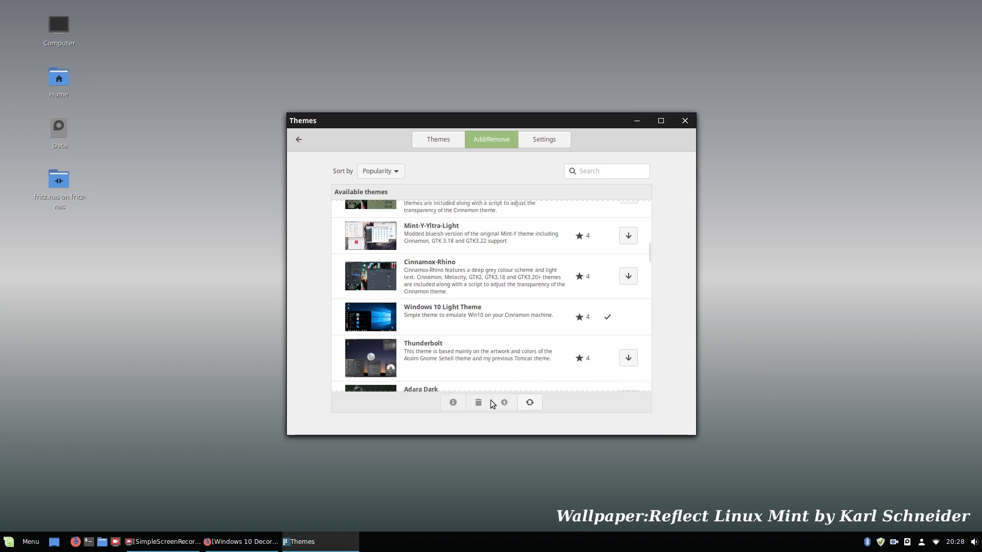
Step: Open the home folder in the file manager, show its hidden files, and open the .themes folder
{"action": "left_click", "coordinate": [102, 542]}
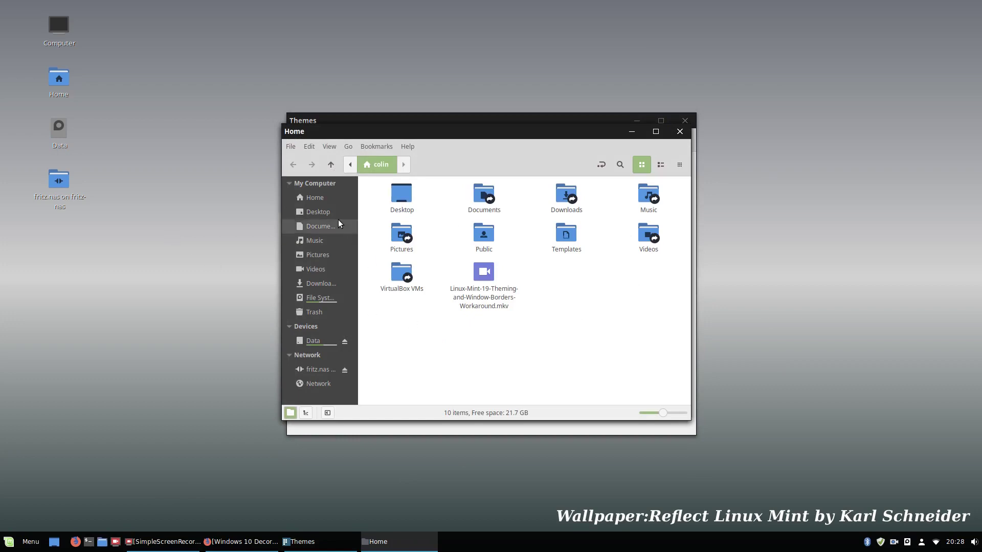
{"action": "left_click", "coordinate": [319, 203]}
{"action": "right_click", "coordinate": [547, 333]}
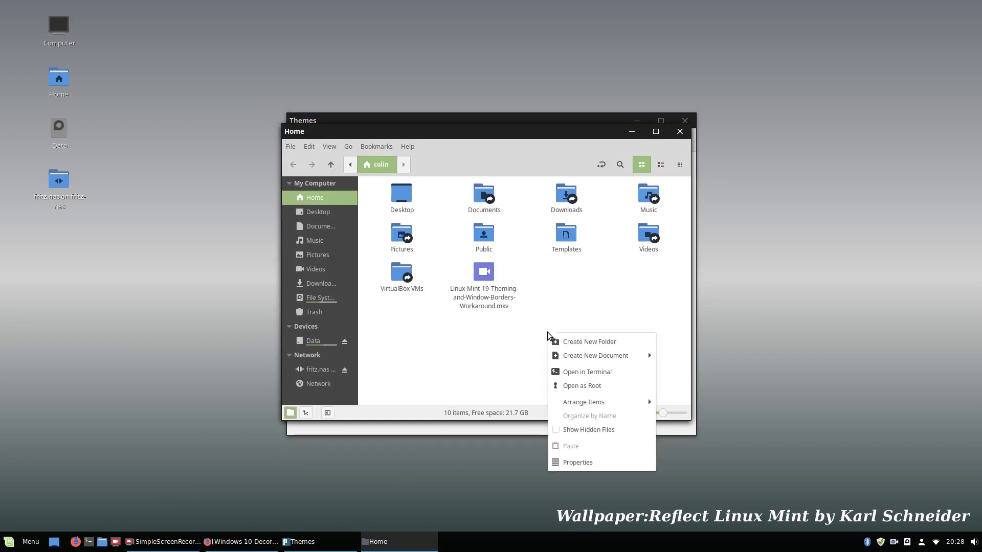
{"action": "left_click", "coordinate": [584, 430]}
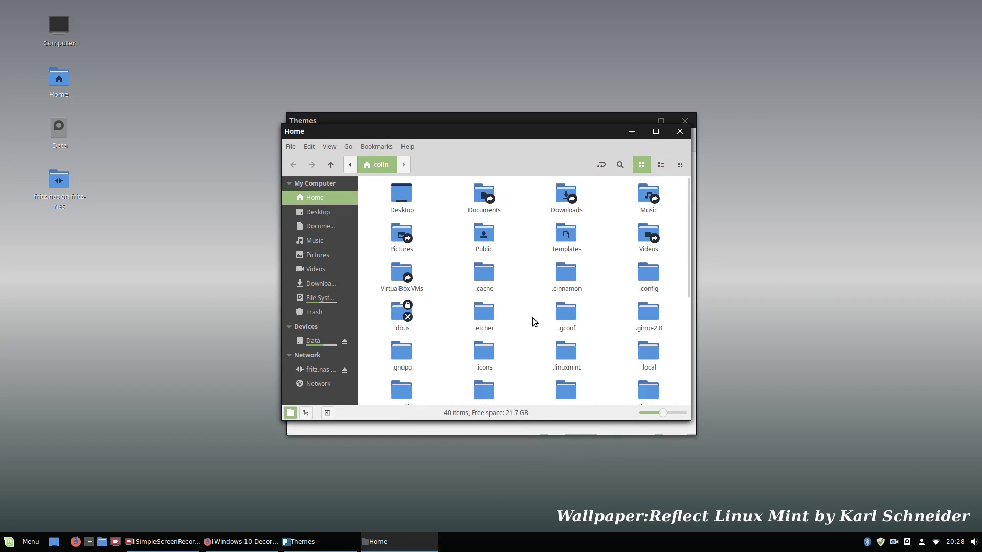
{"action": "scroll", "coordinate": [532, 317], "scroll_direction": "down", "scroll_amount": 3}
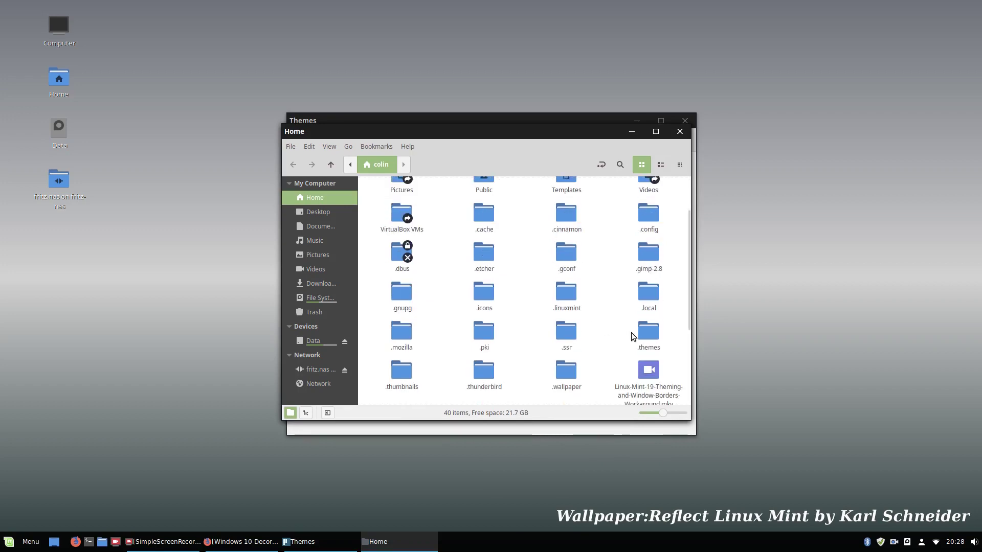
{"action": "double_click", "coordinate": [651, 333]}
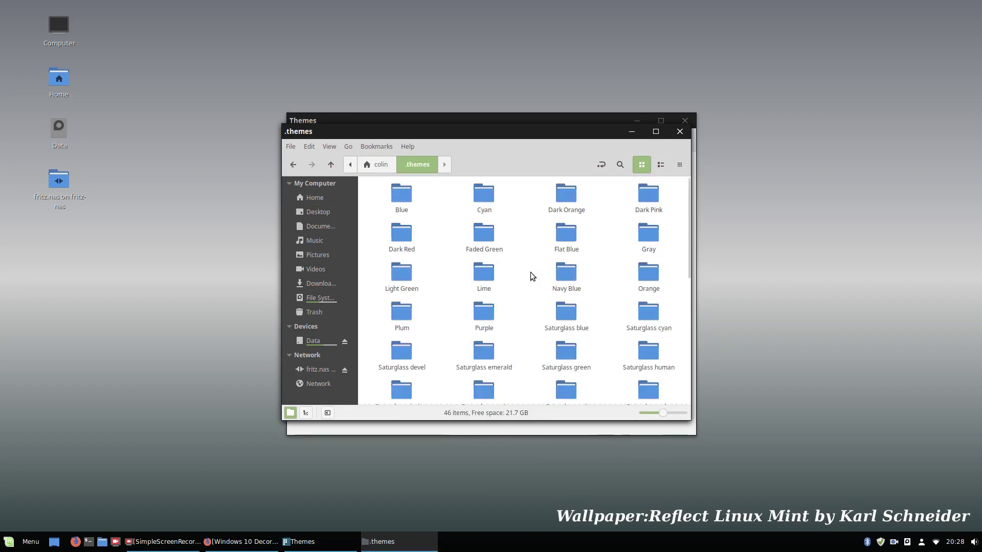
Step: Inspect the contents of the Windows10 and Windows-10 theme folders, and close the file manager
{"action": "scroll", "coordinate": [530, 272], "scroll_direction": "down", "scroll_amount": 5}
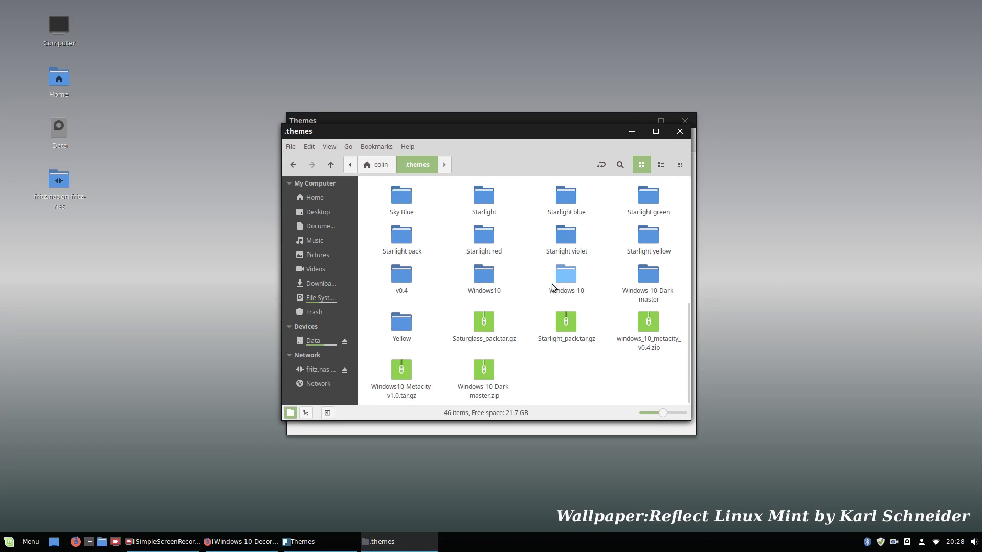
{"action": "double_click", "coordinate": [483, 278]}
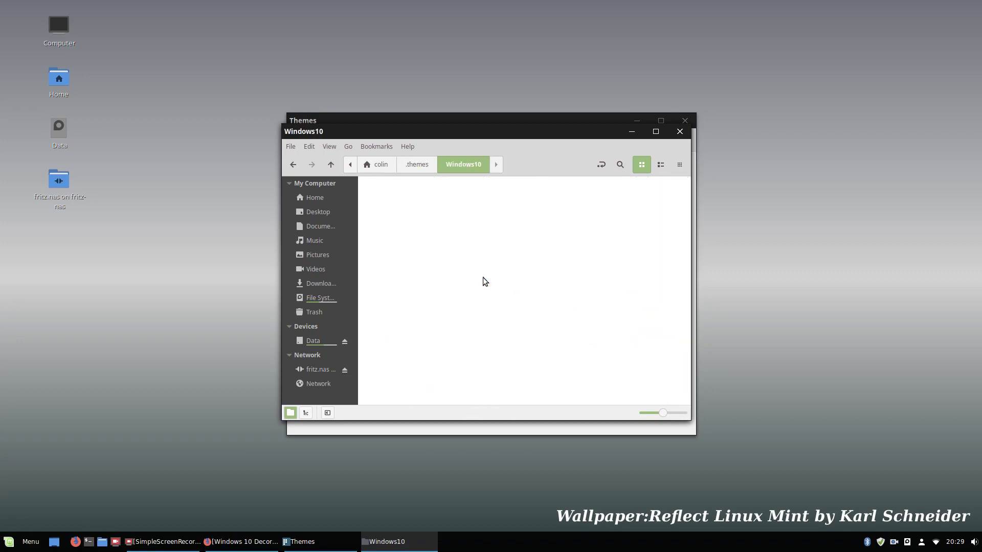
{"action": "left_click", "coordinate": [422, 170]}
{"action": "double_click", "coordinate": [570, 275]}
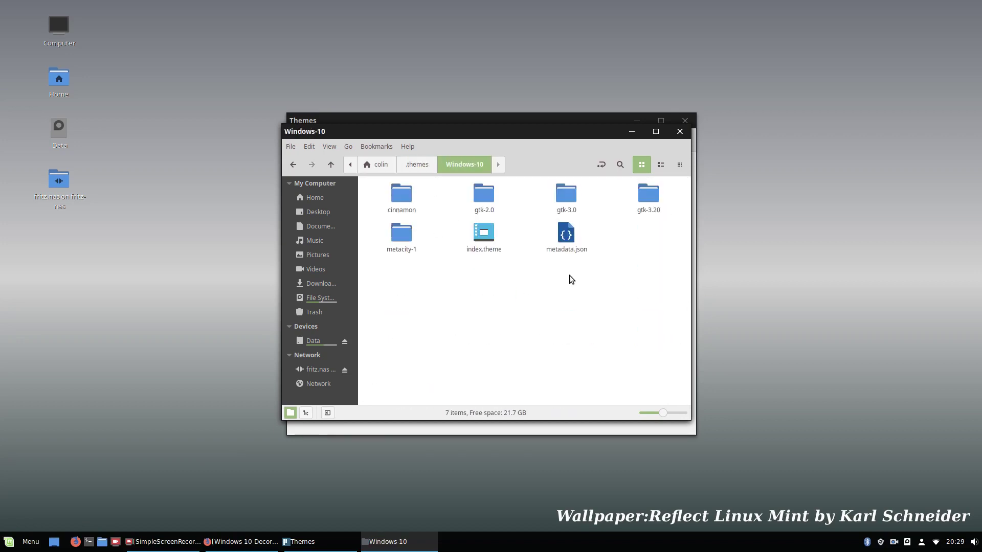
{"action": "left_click", "coordinate": [679, 132]}
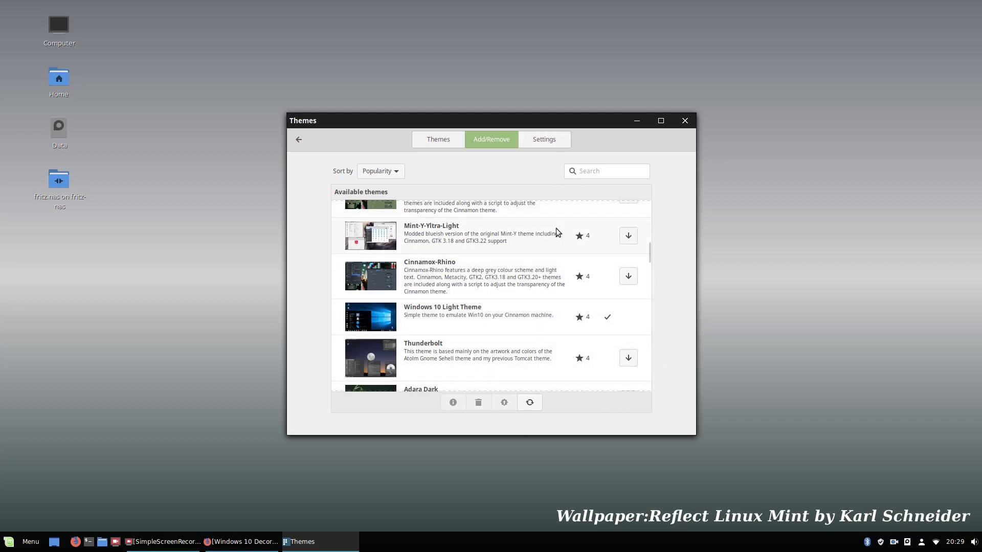
Step: Open a second Themes window from System Settings and view the installed desktop themes without changing the selection
{"action": "left_click", "coordinate": [15, 542]}
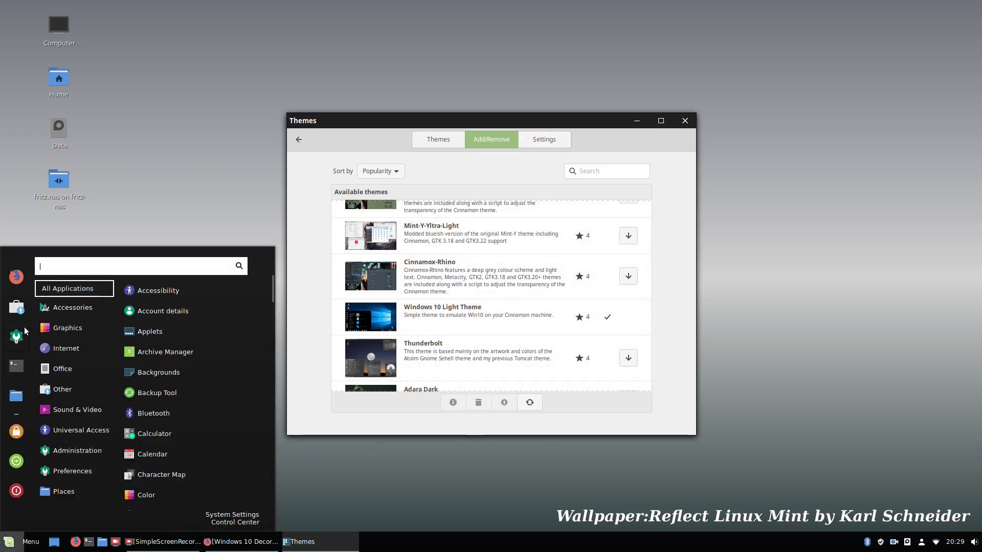
{"action": "left_click", "coordinate": [24, 331]}
{"action": "left_click", "coordinate": [514, 208]}
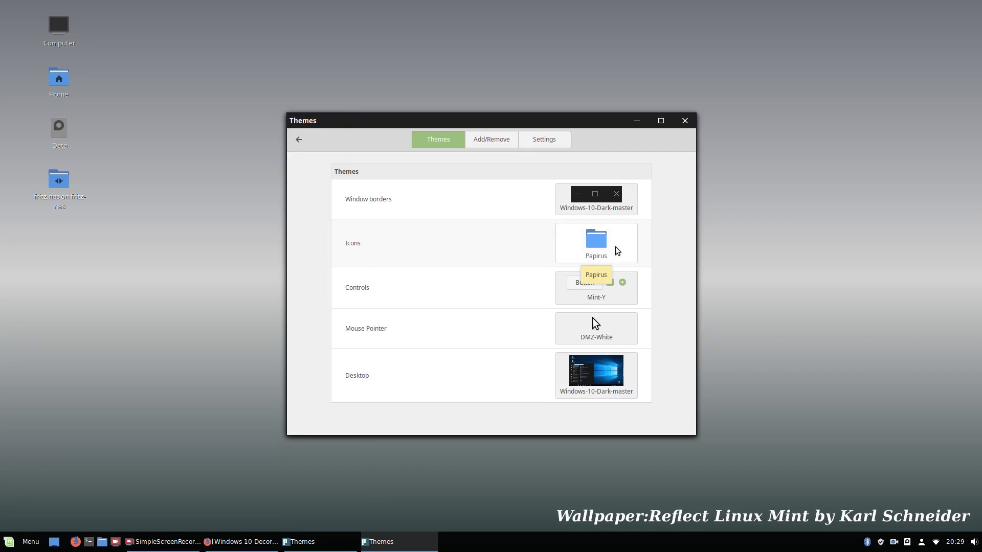
{"action": "left_click", "coordinate": [591, 376]}
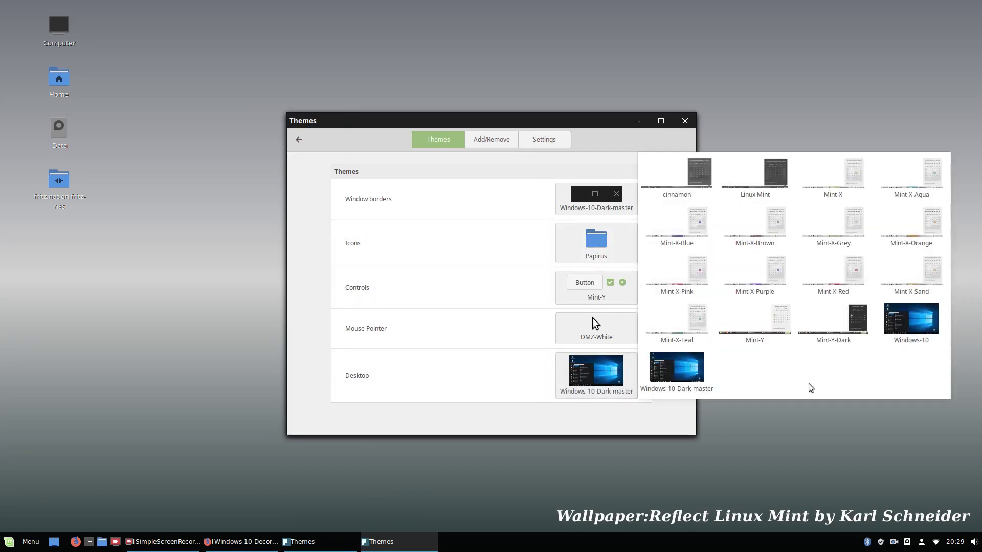
{"action": "left_click", "coordinate": [444, 385]}
Step: Try the Windows-10 controls theme, and set the controls back to Mint-Y
{"action": "left_click", "coordinate": [589, 287]}
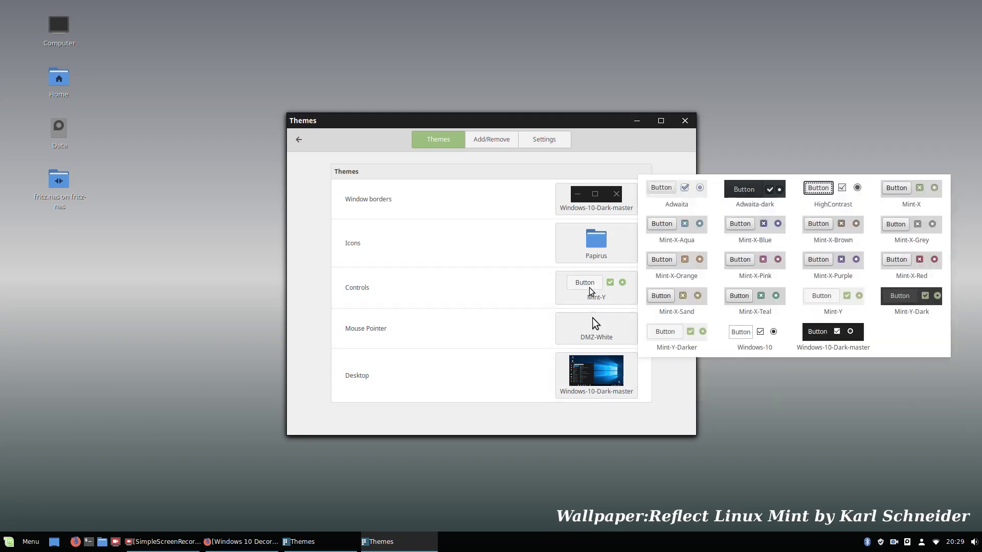
{"action": "left_click", "coordinate": [748, 339]}
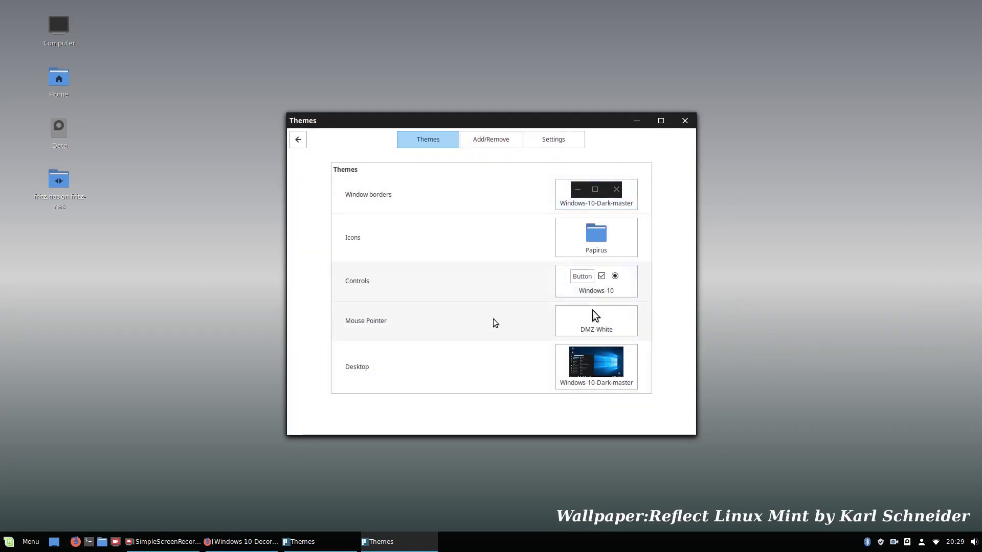
{"action": "left_click", "coordinate": [591, 274]}
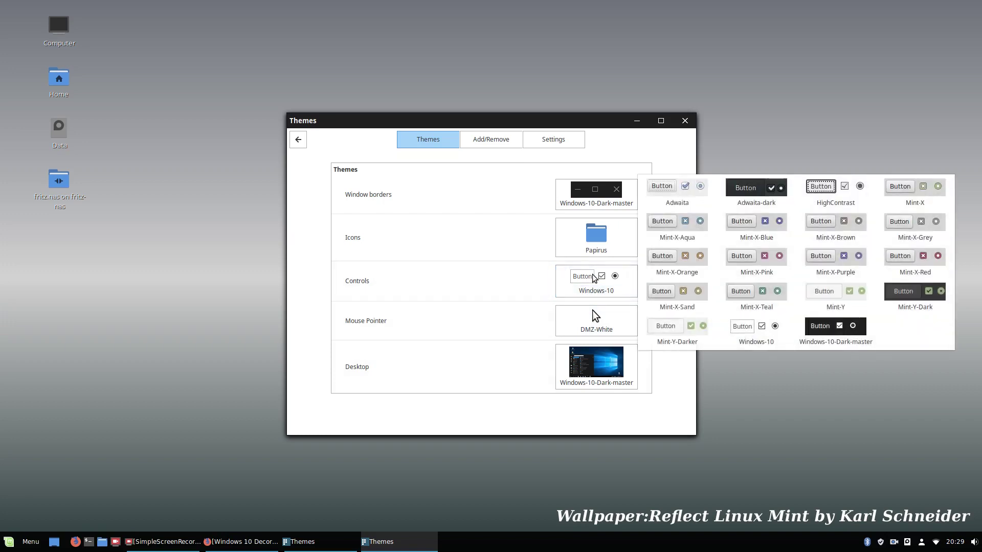
{"action": "left_click", "coordinate": [820, 291]}
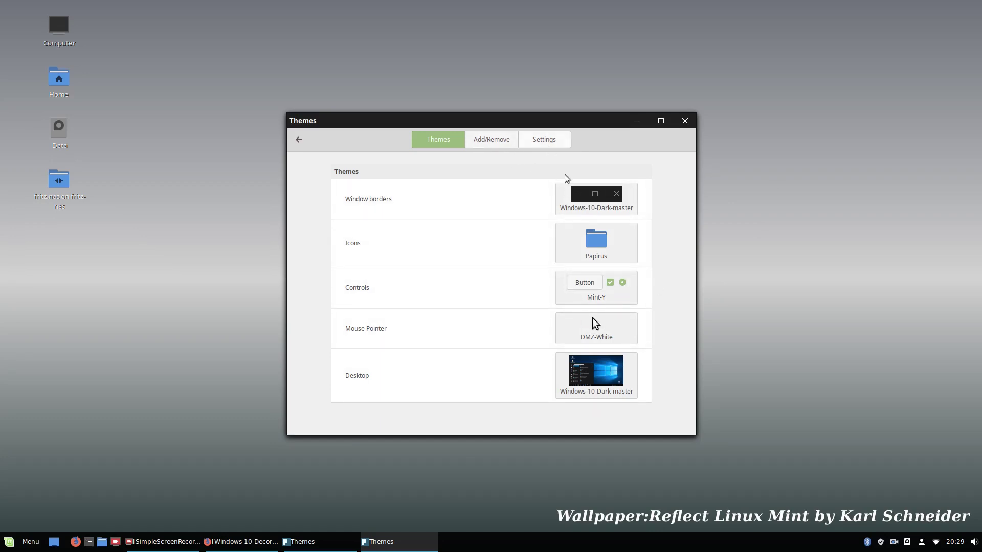
Step: Compare the selectable desktop themes with the folders in the home folder's .themes directory, and minimize the file manager
{"action": "left_click", "coordinate": [593, 389]}
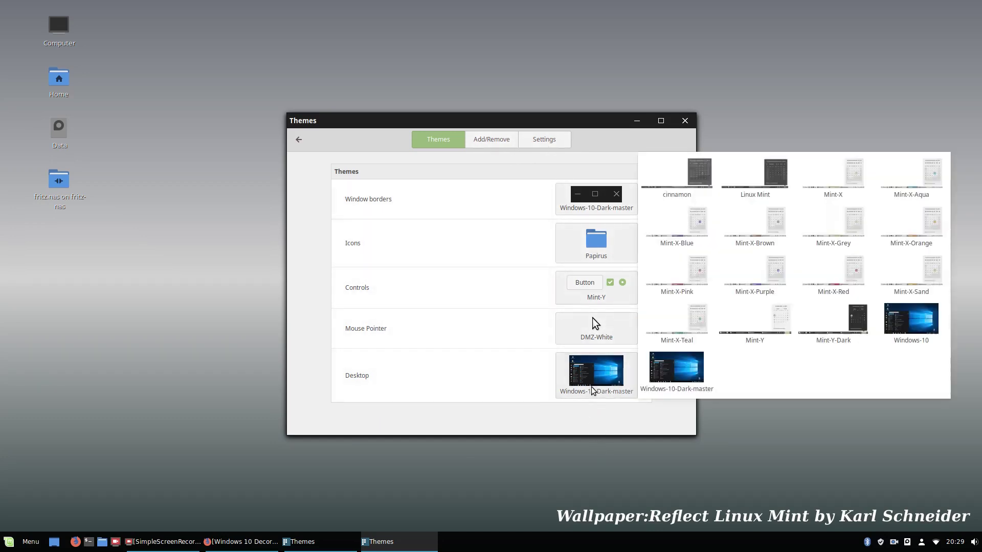
{"action": "left_click", "coordinate": [456, 399]}
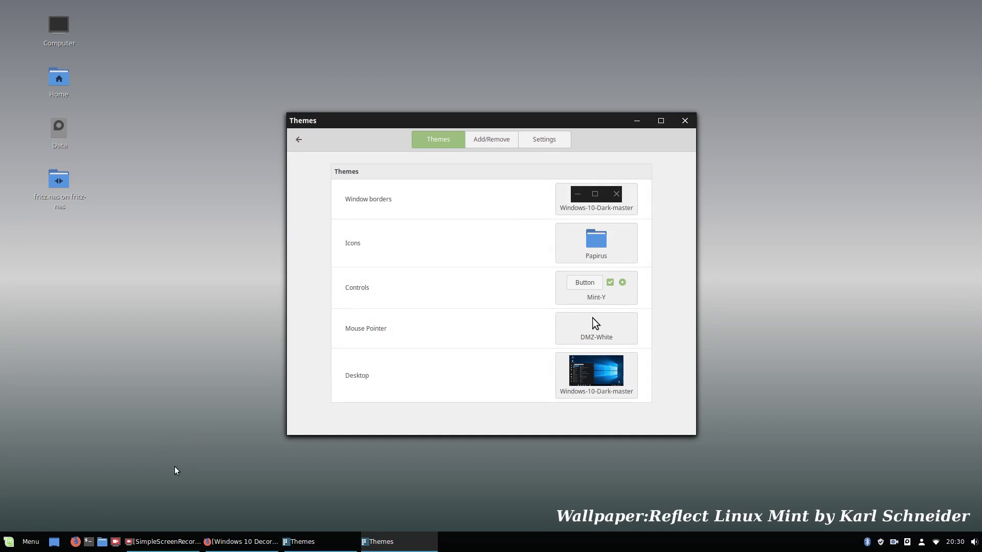
{"action": "left_click", "coordinate": [102, 545]}
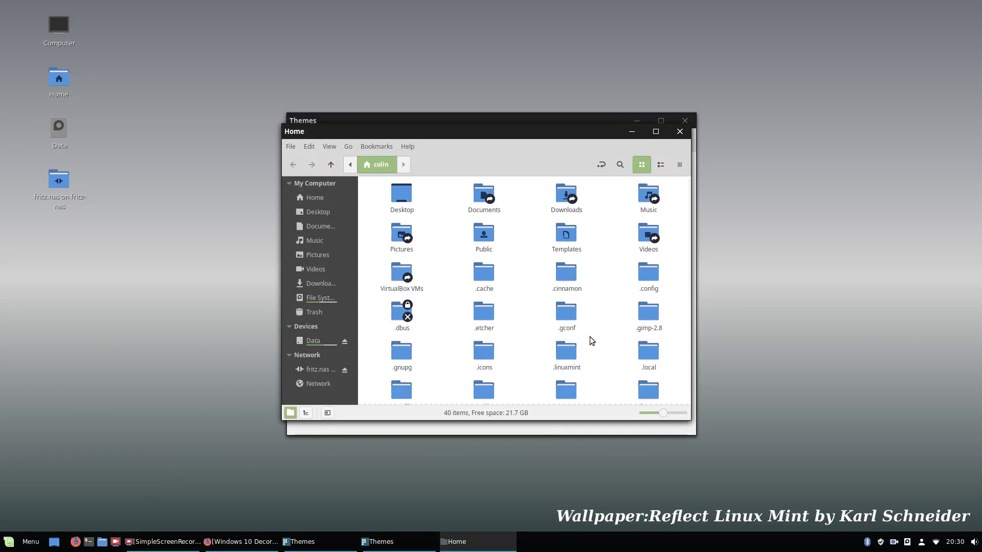
{"action": "scroll", "coordinate": [608, 333], "scroll_direction": "down", "scroll_amount": 3}
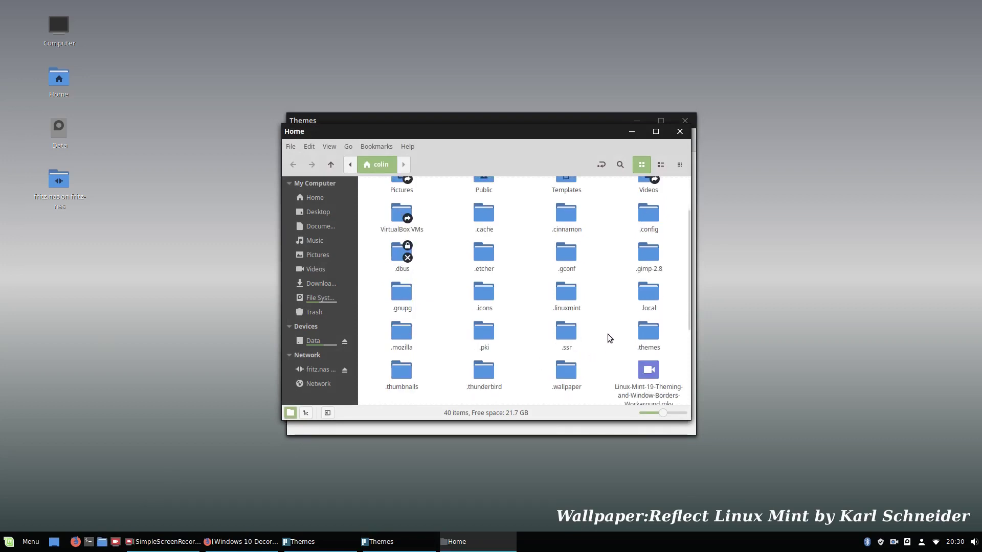
{"action": "double_click", "coordinate": [649, 334]}
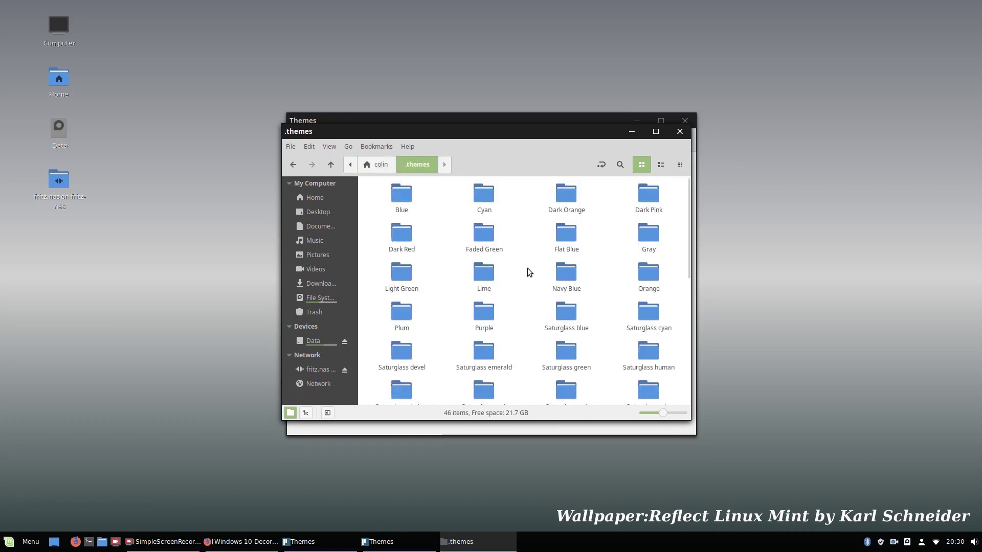
{"action": "scroll", "coordinate": [513, 309], "scroll_direction": "down", "scroll_amount": 5}
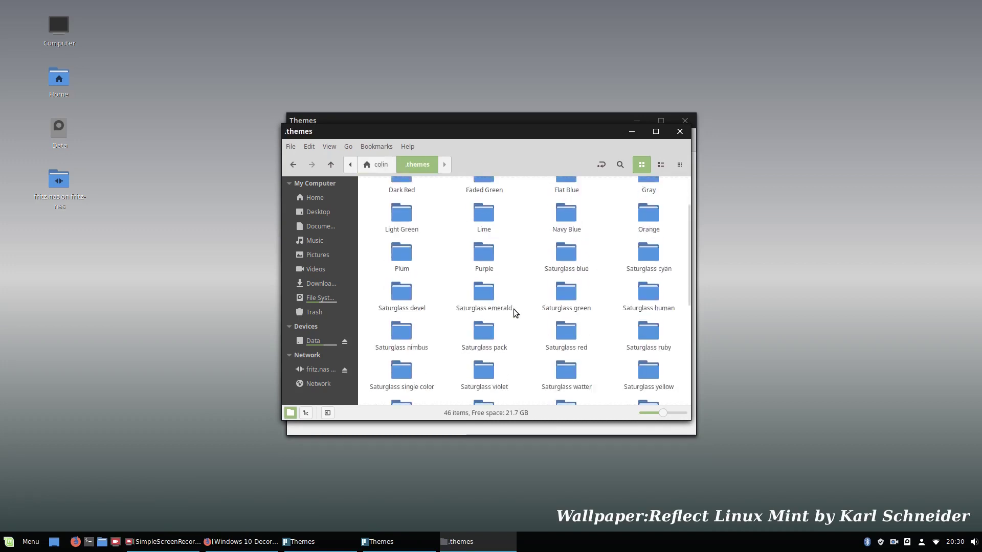
{"action": "left_click", "coordinate": [633, 132]}
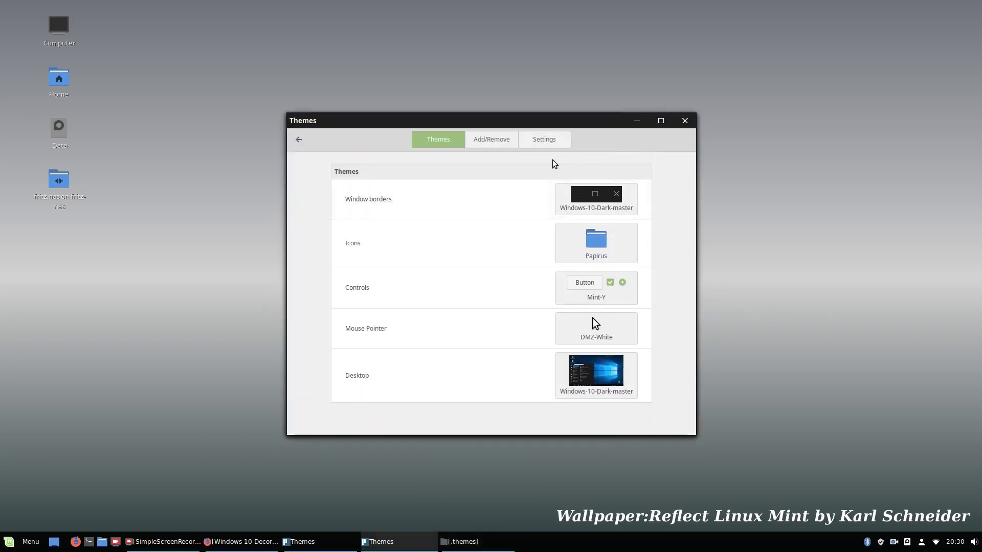
Step: Check the desktop theme choices again without changing the selection, and open the list of downloadable themes
{"action": "left_click", "coordinate": [596, 389]}
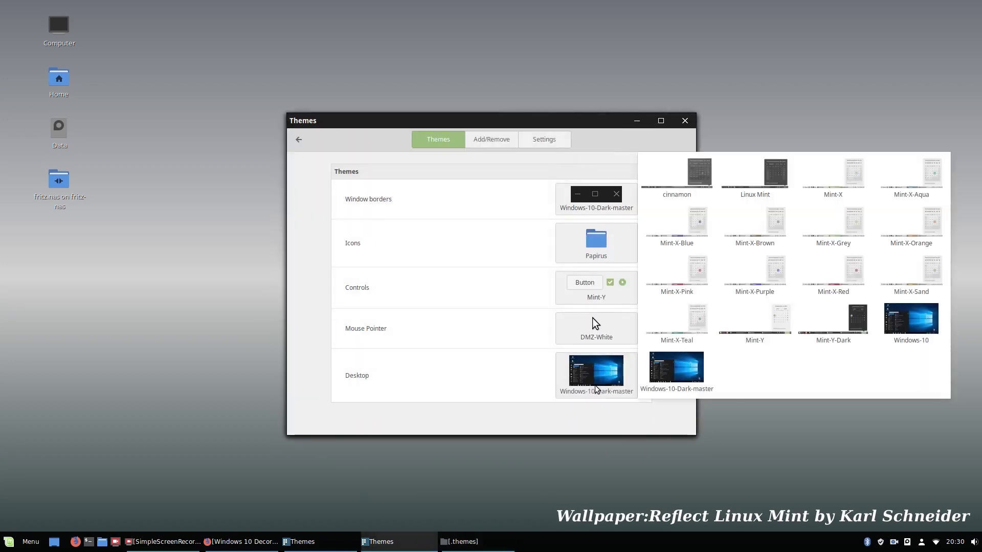
{"action": "left_click", "coordinate": [451, 388]}
{"action": "left_click", "coordinate": [478, 143]}
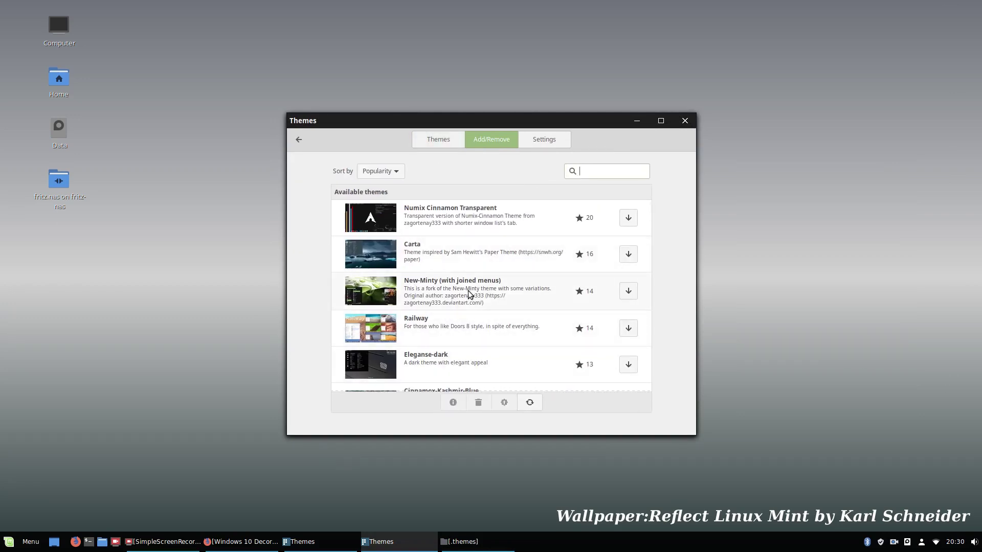
Step: Install the Railway theme from the downloadable themes, and close both open Themes windows
{"action": "scroll", "coordinate": [468, 291], "scroll_direction": "down", "scroll_amount": 3}
{"action": "scroll", "coordinate": [468, 292], "scroll_direction": "up", "scroll_amount": 1}
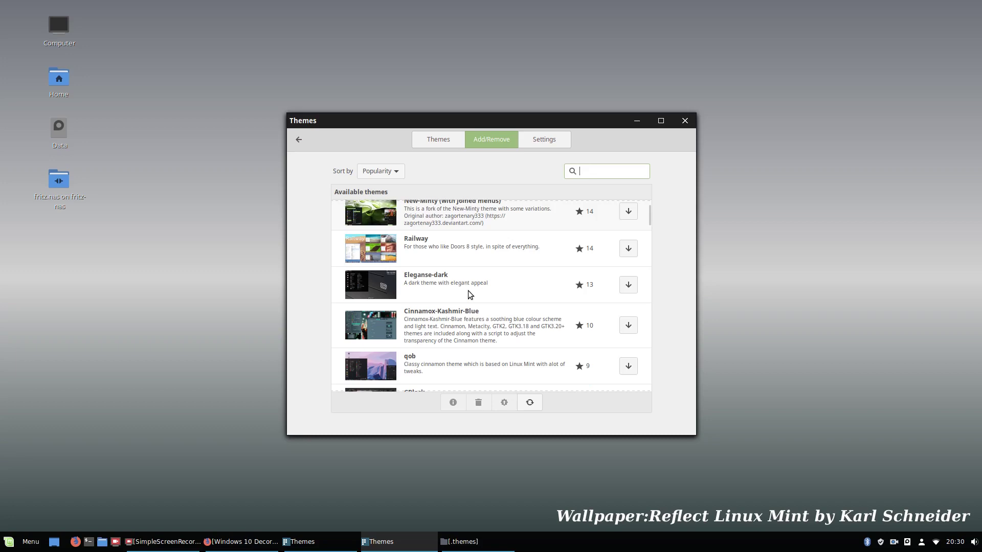
{"action": "left_click", "coordinate": [627, 250]}
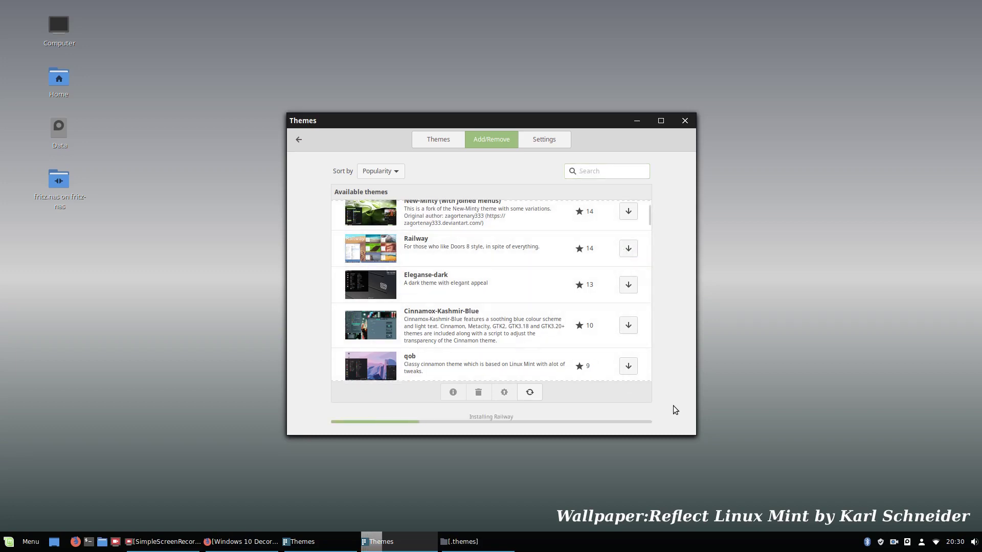
{"action": "left_click", "coordinate": [404, 546]}
{"action": "left_click", "coordinate": [685, 120]}
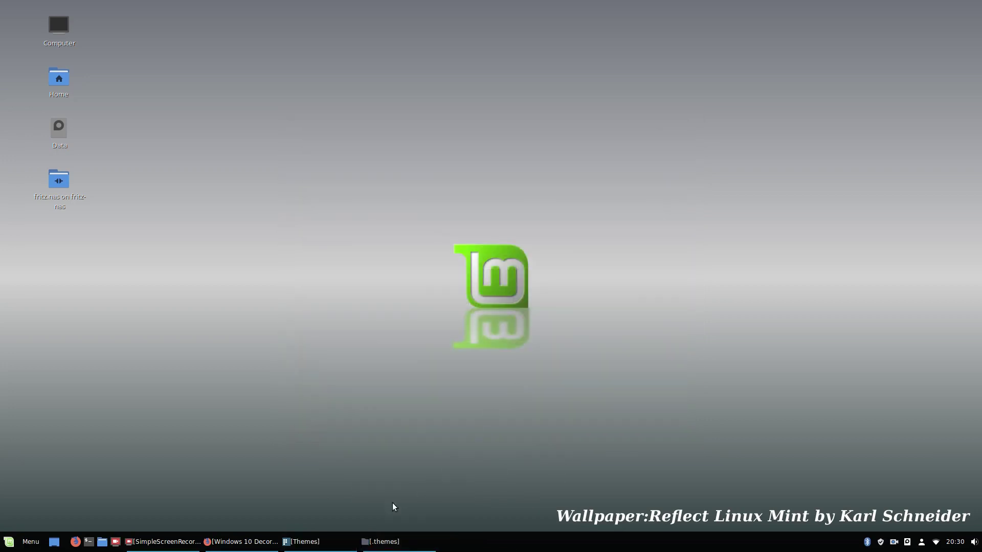
{"action": "left_click", "coordinate": [305, 542]}
{"action": "left_click", "coordinate": [685, 121]}
Step: Open the home folder's .themes directory in a new file manager window
{"action": "left_click", "coordinate": [102, 542]}
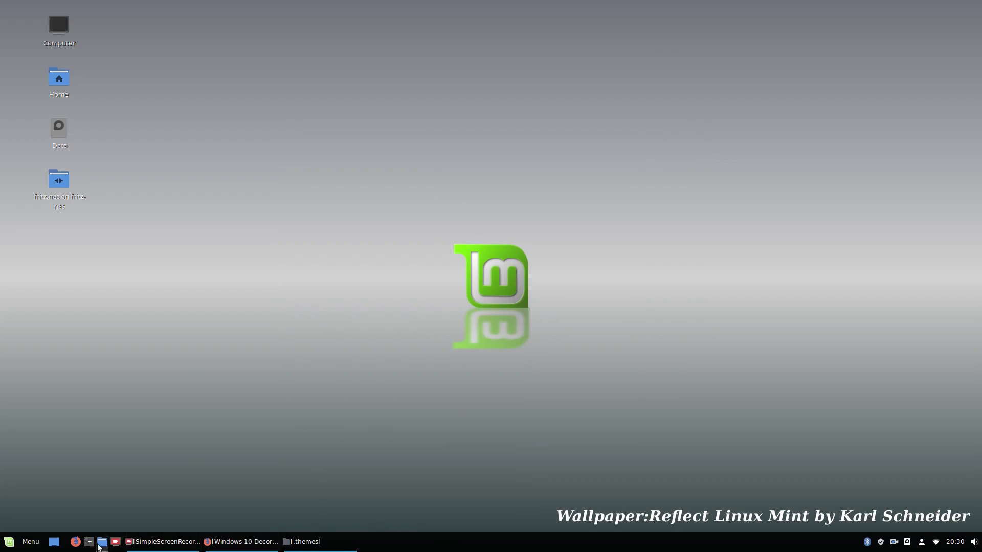
{"action": "scroll", "coordinate": [583, 317], "scroll_direction": "down", "scroll_amount": 3}
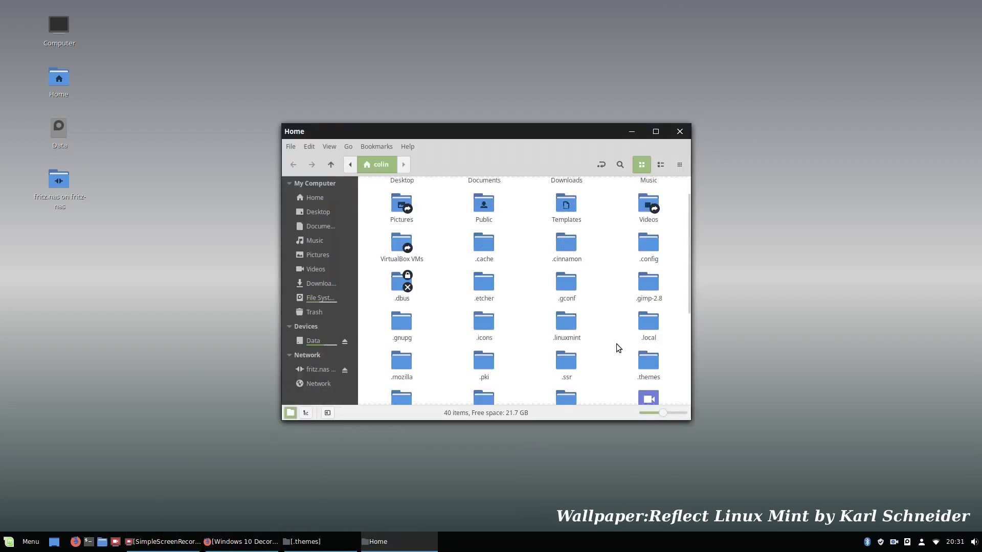
{"action": "double_click", "coordinate": [649, 361]}
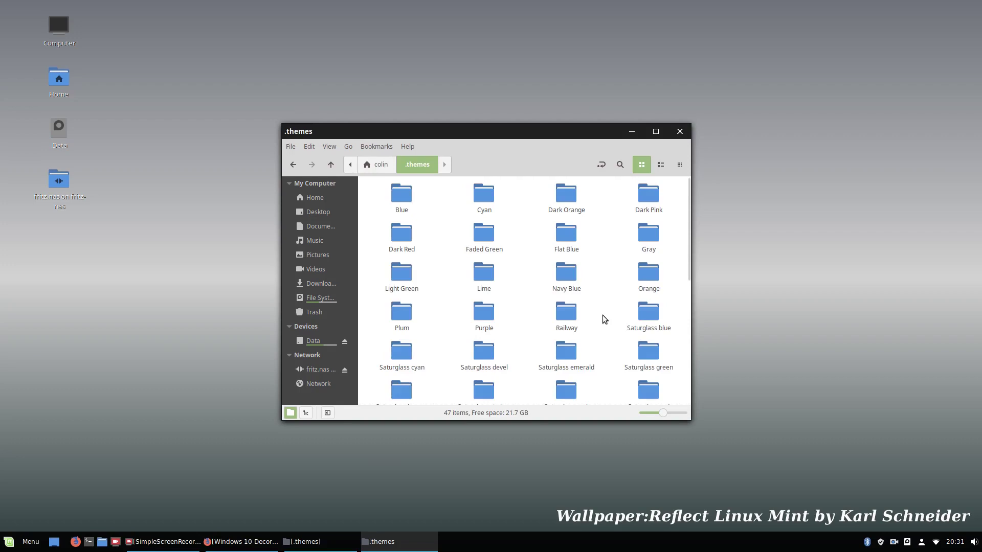
Step: Open dconf Editor, accept its caution notice, and arrange its window beside the .themes folder window
{"action": "left_click", "coordinate": [6, 545]}
{"action": "type", "text": "doc"}
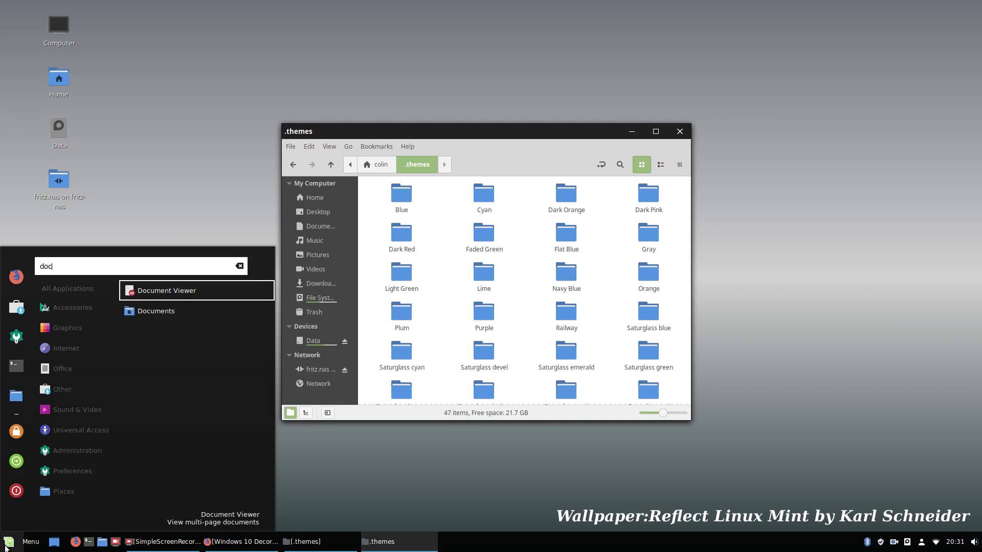
{"action": "key", "text": "BackSpace"}
{"action": "key", "text": "BackSpace"}
{"action": "key", "text": "BackSpace"}
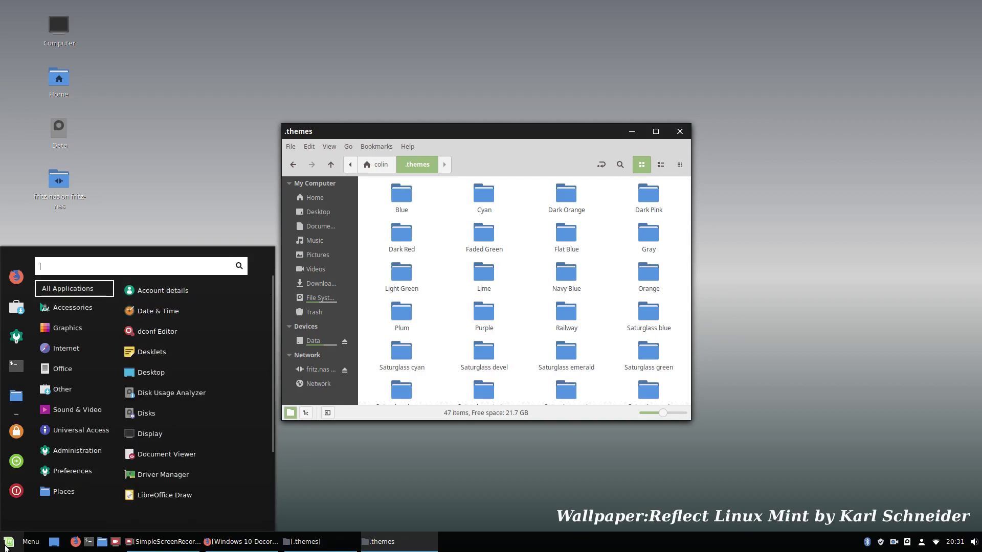
{"action": "type", "text": "dcon"}
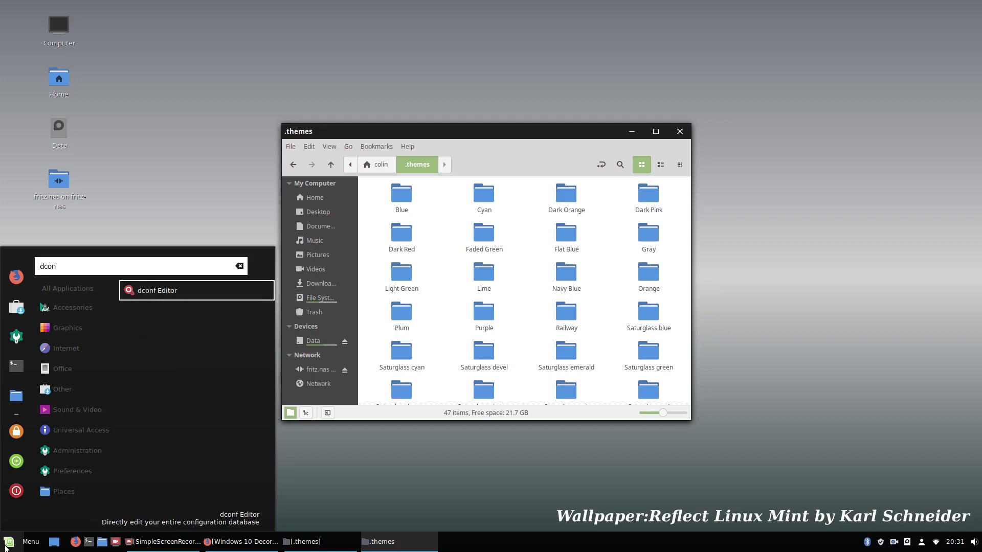
{"action": "key", "text": "Return"}
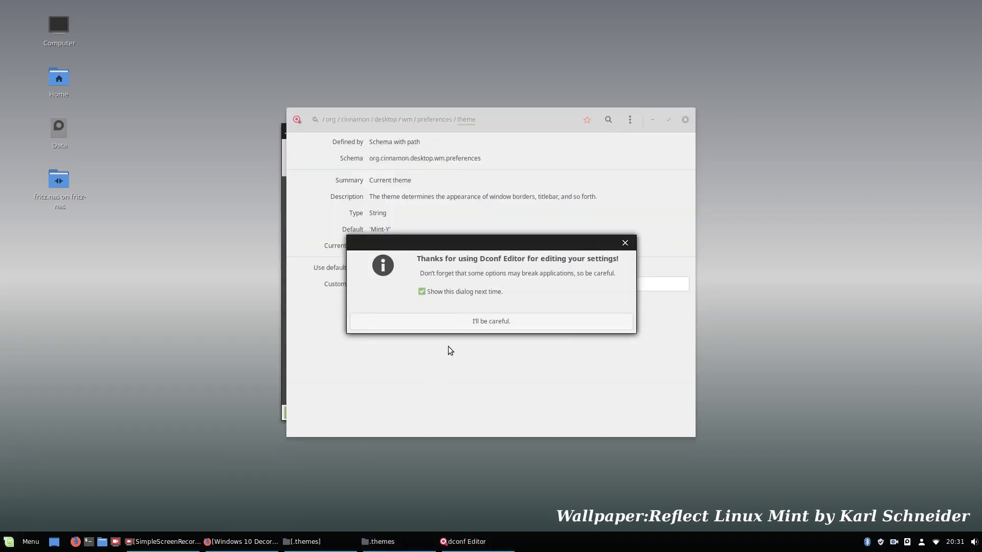
{"action": "left_click", "coordinate": [463, 319]}
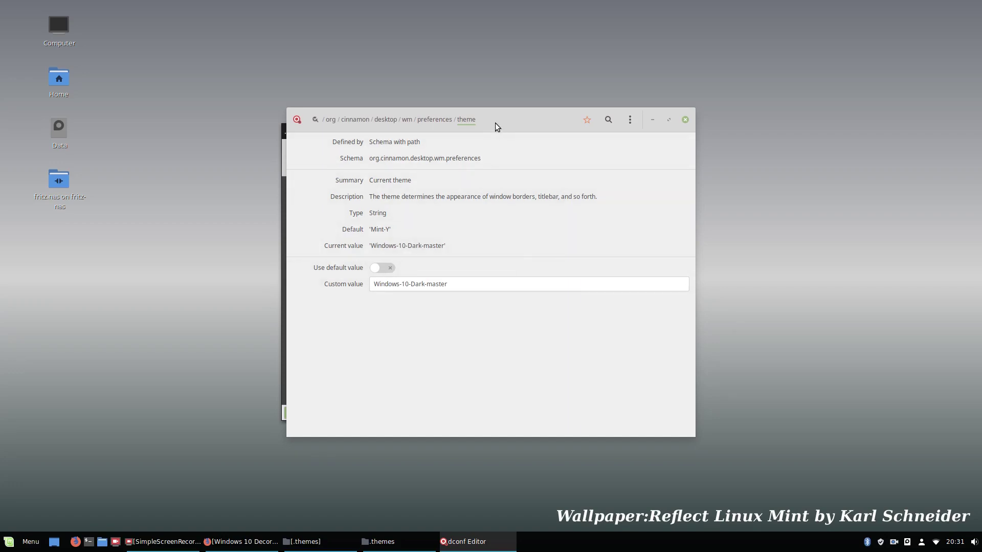
{"action": "left_click_drag", "start_coordinate": [495, 123], "coordinate": [315, 138]}
{"action": "left_click_drag", "start_coordinate": [538, 129], "coordinate": [774, 107]}
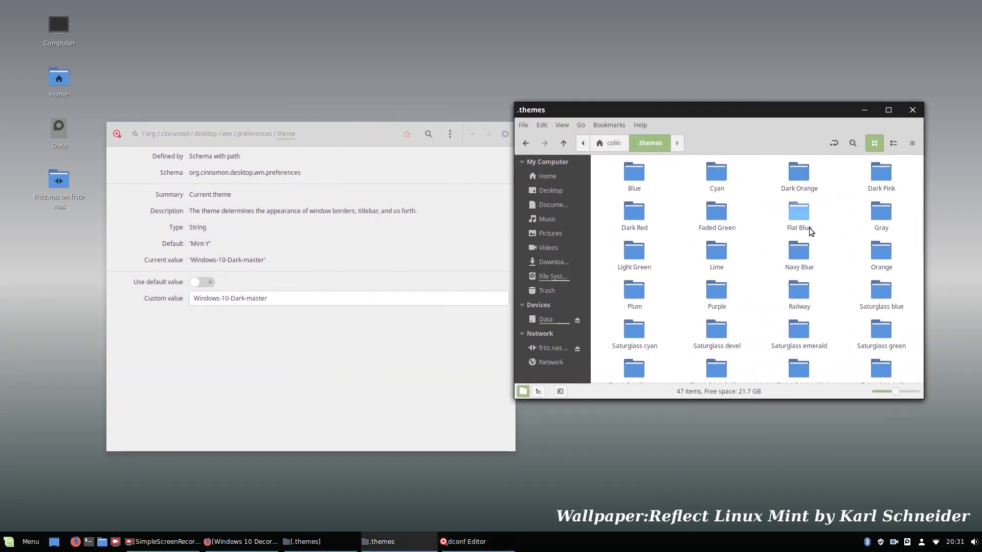
Step: Copy the Railway folder's name into the custom value of the window manager's theme setting, and apply it
{"action": "right_click", "coordinate": [803, 291]}
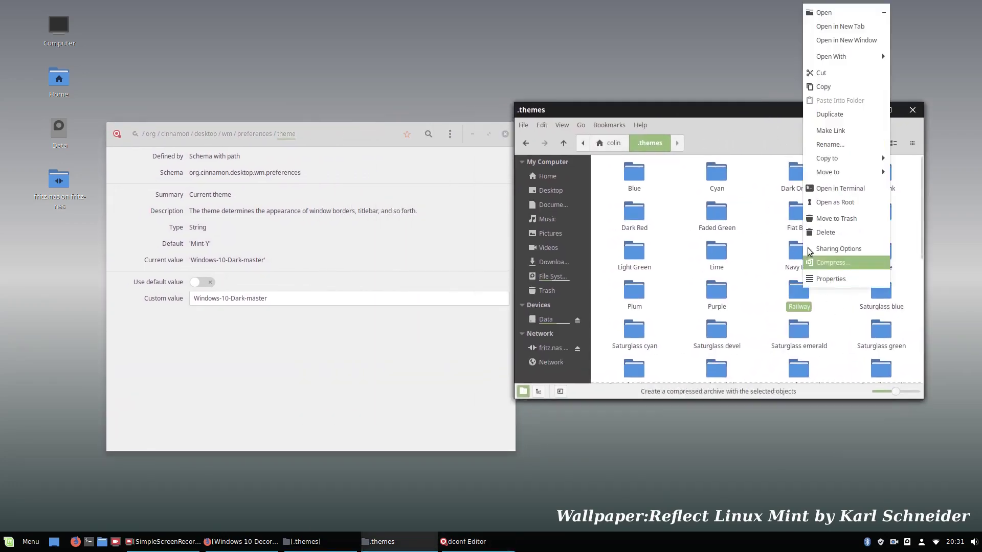
{"action": "left_click", "coordinate": [830, 144]}
{"action": "right_click", "coordinate": [804, 309]}
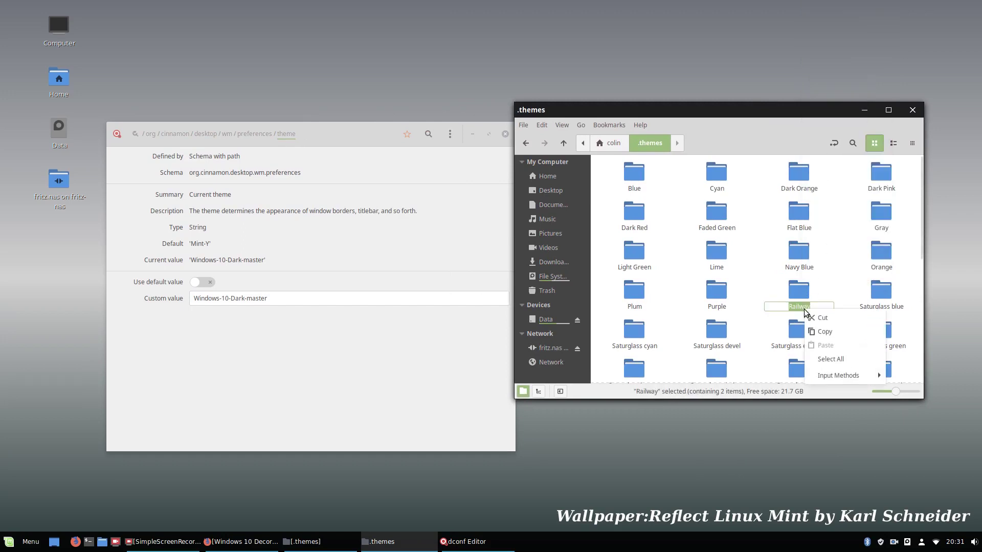
{"action": "left_click", "coordinate": [823, 331]}
{"action": "left_click", "coordinate": [272, 301]}
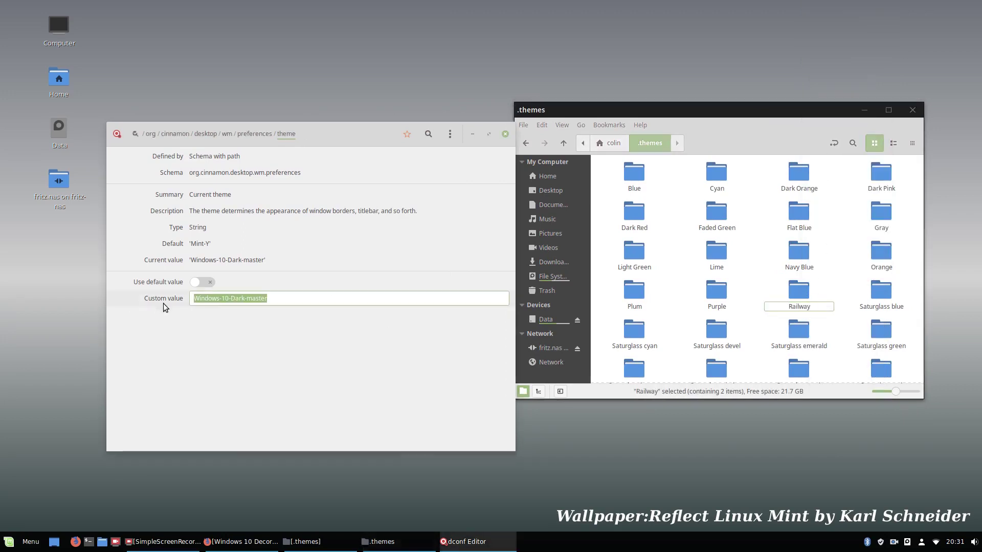
{"action": "right_click", "coordinate": [229, 298]}
{"action": "left_click", "coordinate": [267, 336]}
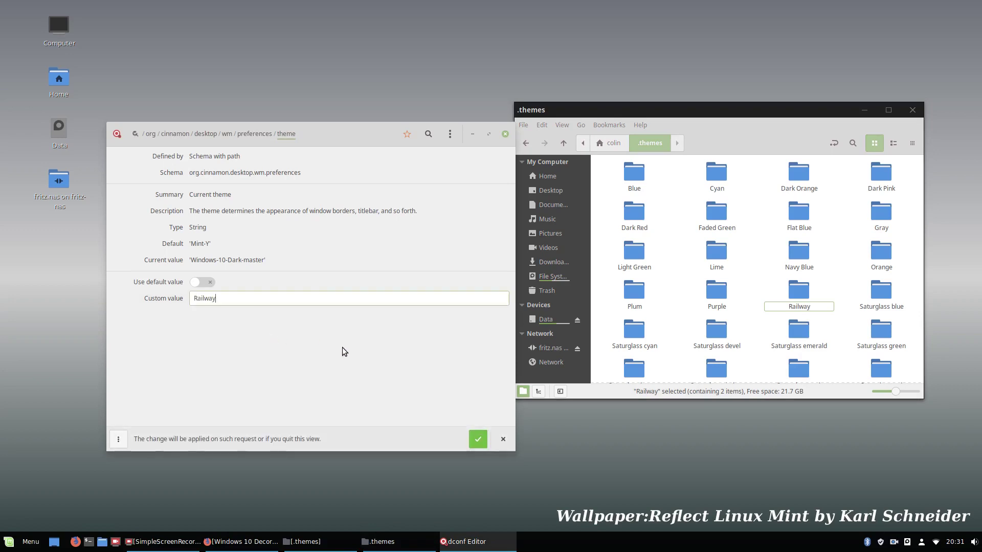
{"action": "left_click", "coordinate": [477, 439]}
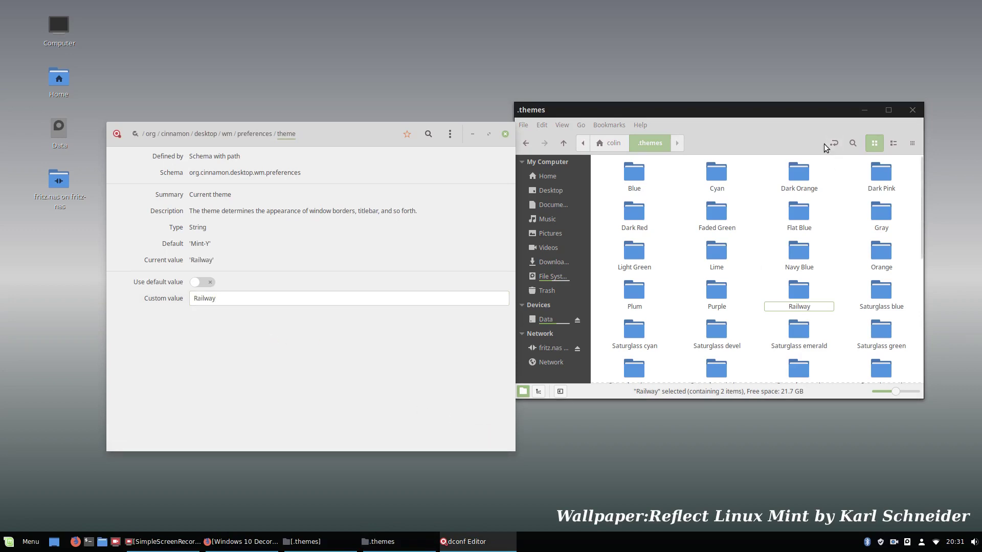
Step: Separate the two windows, and examine the theme folders in .themes and the contents of the Railway folder
{"action": "mouse_move", "coordinate": [748, 116]}
{"action": "left_mouse_down"}
{"action": "mouse_move", "coordinate": [825, 120]}
{"action": "mouse_move", "coordinate": [762, 120]}
{"action": "left_mouse_up"}
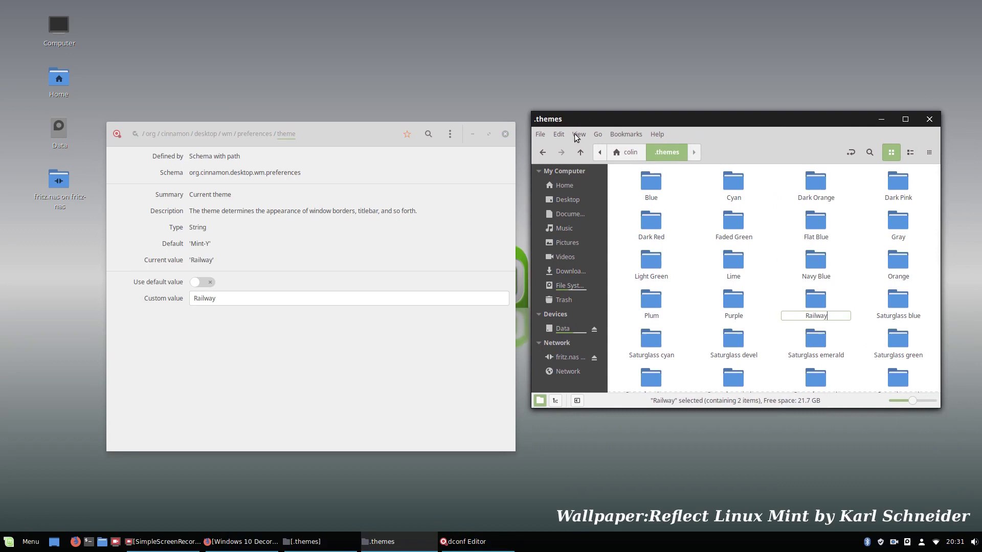
{"action": "left_click_drag", "start_coordinate": [320, 133], "coordinate": [292, 132]}
{"action": "left_click_drag", "start_coordinate": [716, 120], "coordinate": [688, 113]}
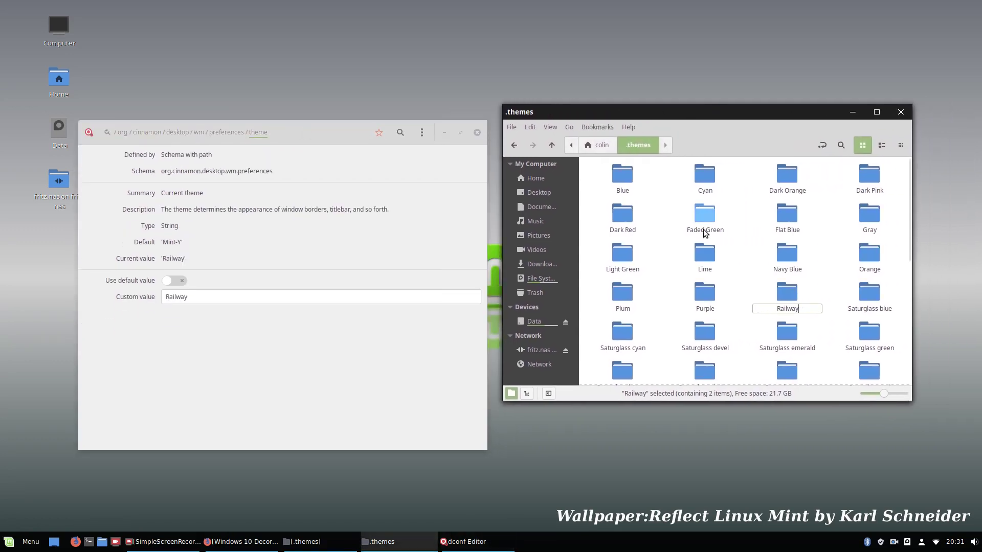
{"action": "left_click", "coordinate": [826, 323]}
{"action": "scroll", "coordinate": [827, 327], "scroll_direction": "down", "scroll_amount": 1}
{"action": "scroll", "coordinate": [827, 327], "scroll_direction": "down", "scroll_amount": 8}
{"action": "scroll", "coordinate": [827, 324], "scroll_direction": "up", "scroll_amount": 4}
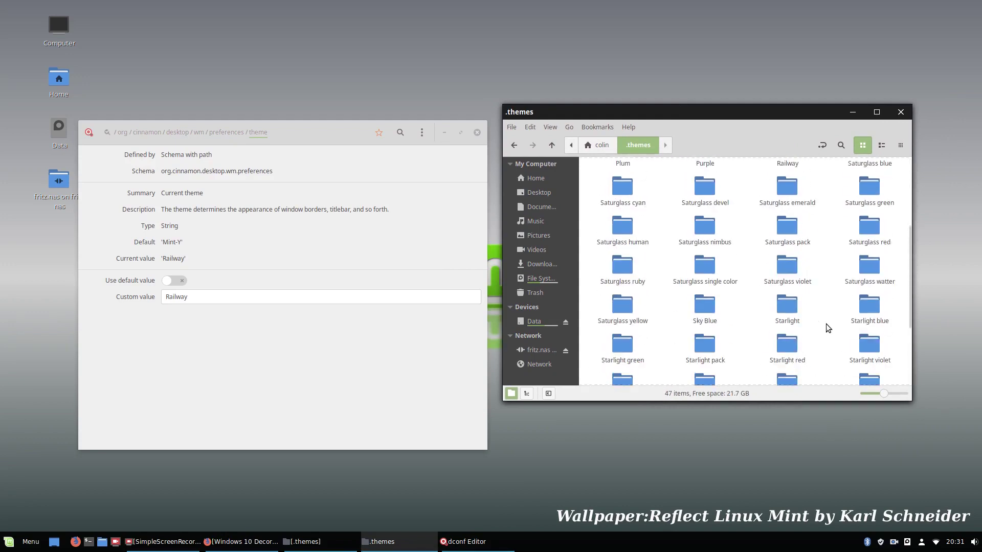
{"action": "scroll", "coordinate": [826, 324], "scroll_direction": "up", "scroll_amount": 2}
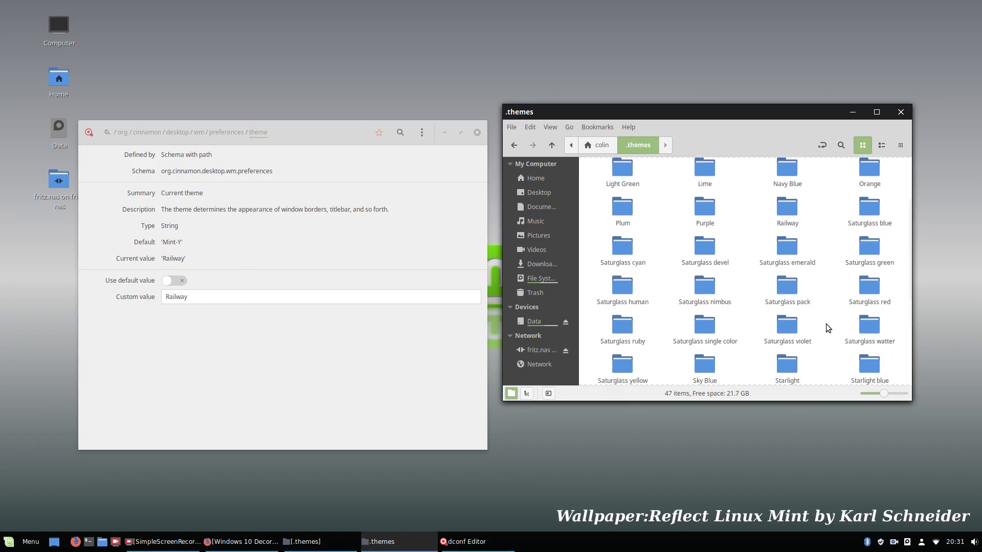
{"action": "double_click", "coordinate": [790, 208]}
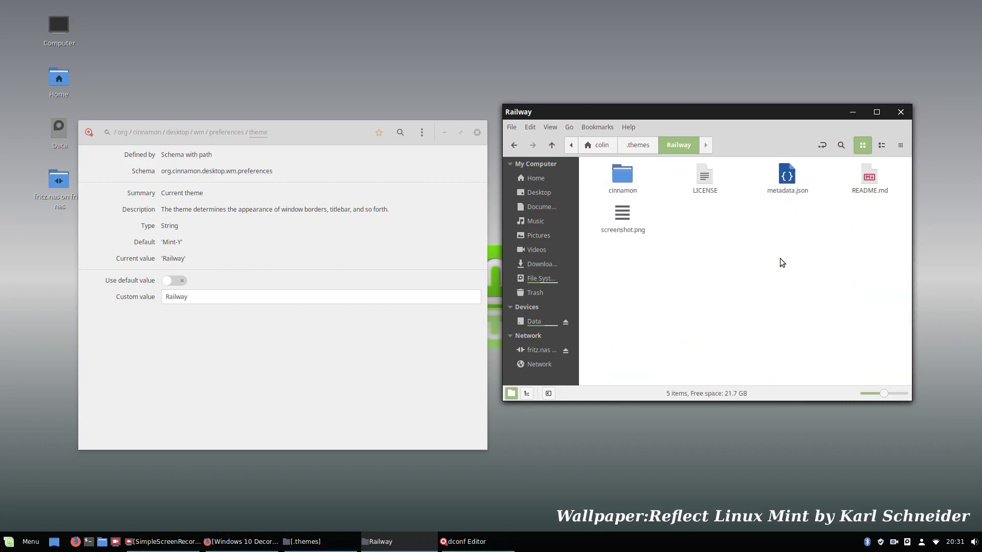
{"action": "left_click", "coordinate": [627, 146]}
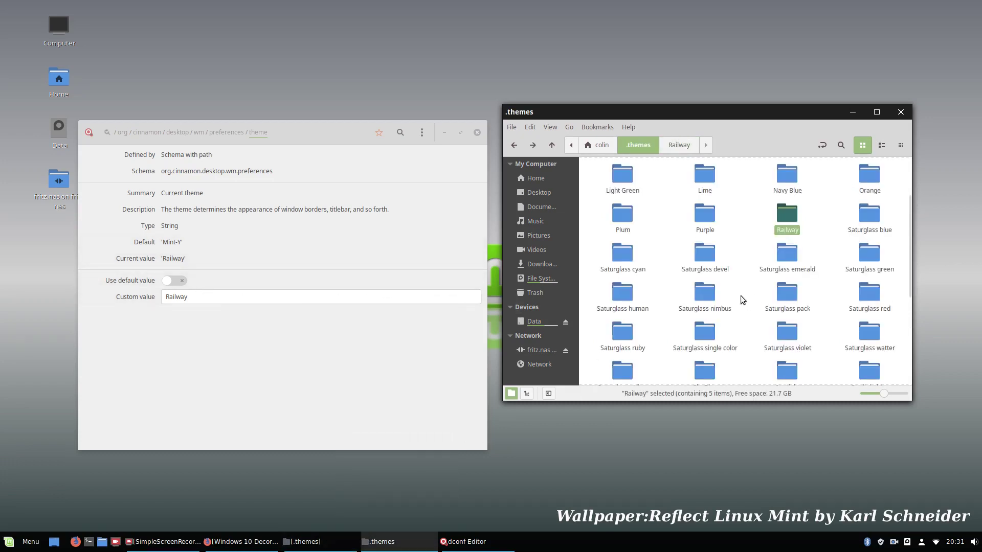
Step: Try to replace the custom theme value with the name of the Windows-10-Dark-master folder
{"action": "scroll", "coordinate": [739, 284], "scroll_direction": "down", "scroll_amount": 5}
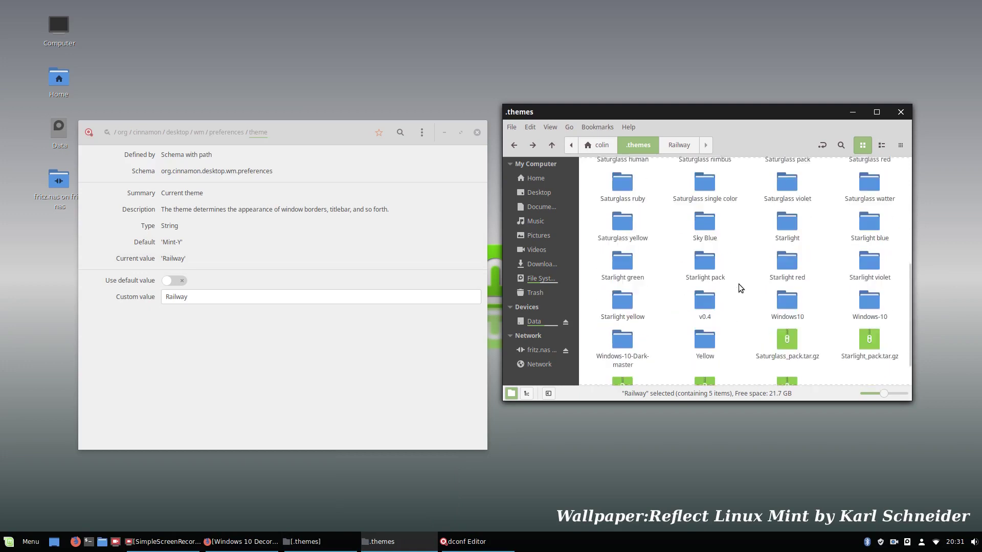
{"action": "right_click", "coordinate": [626, 335]}
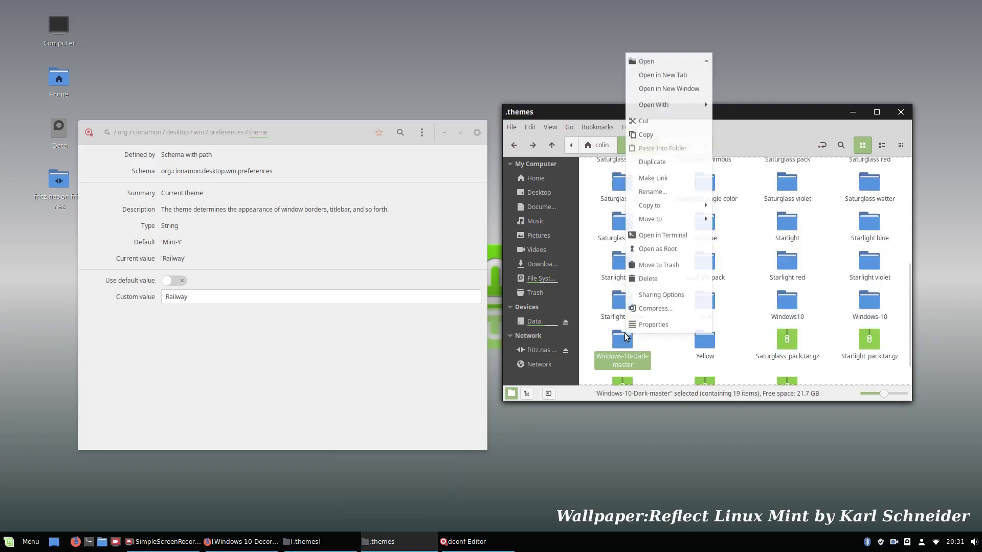
{"action": "left_click", "coordinate": [652, 190]}
{"action": "double_click", "coordinate": [210, 299]}
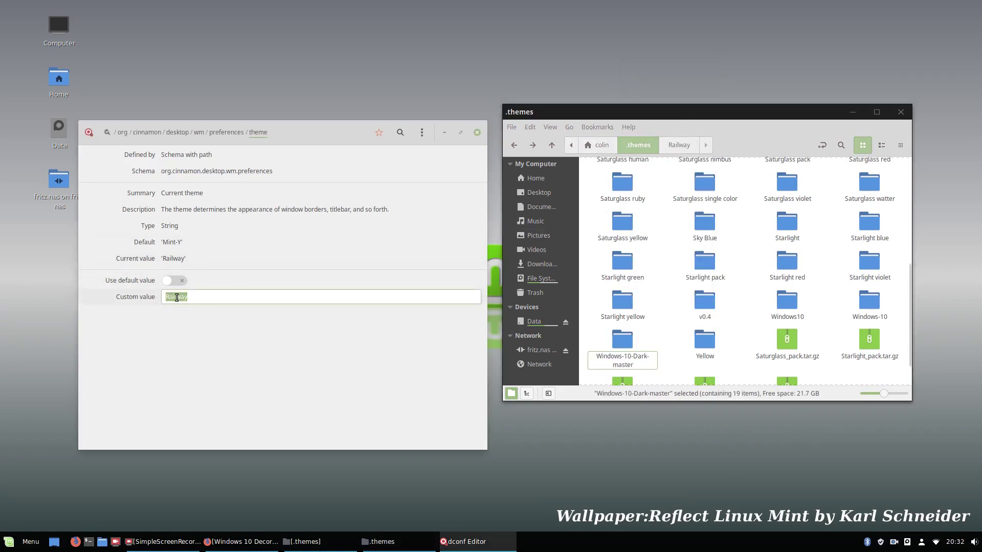
{"action": "right_click", "coordinate": [176, 297]}
{"action": "left_click", "coordinate": [202, 336]}
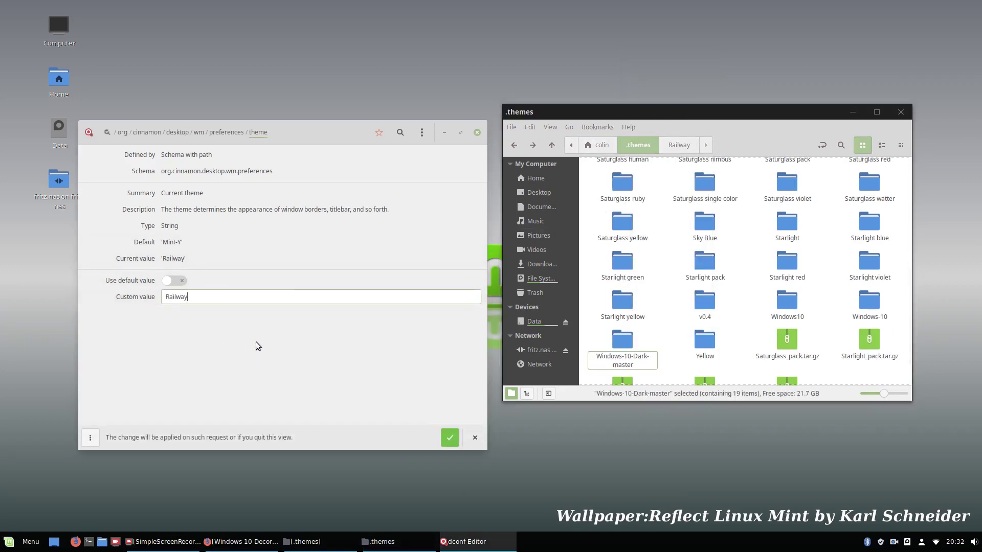
{"action": "left_click", "coordinate": [448, 436]}
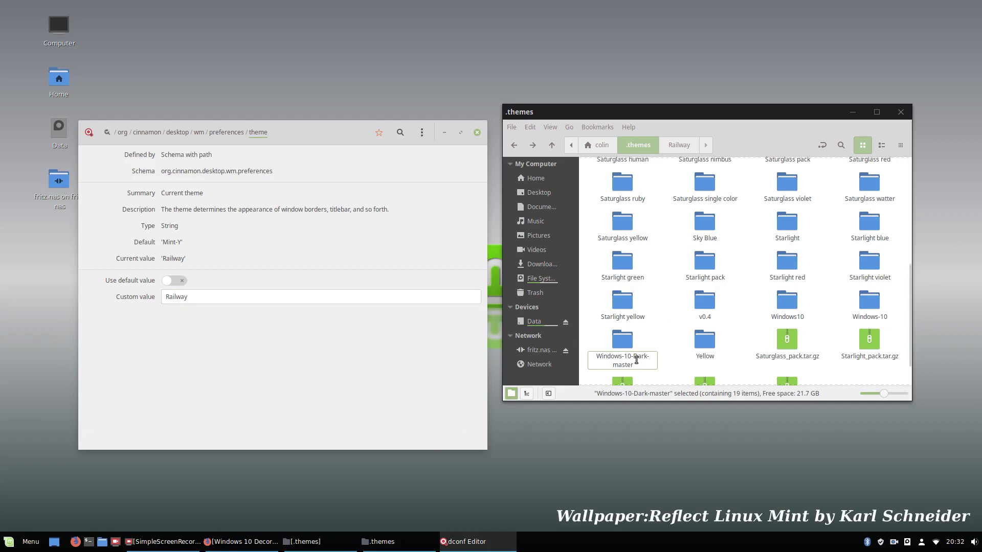
Step: Copy the full Windows-10-Dark-master folder name, set it as the custom theme value in dconf Editor, and apply it
{"action": "left_click", "coordinate": [597, 357]}
{"action": "key", "text": "super+c"}
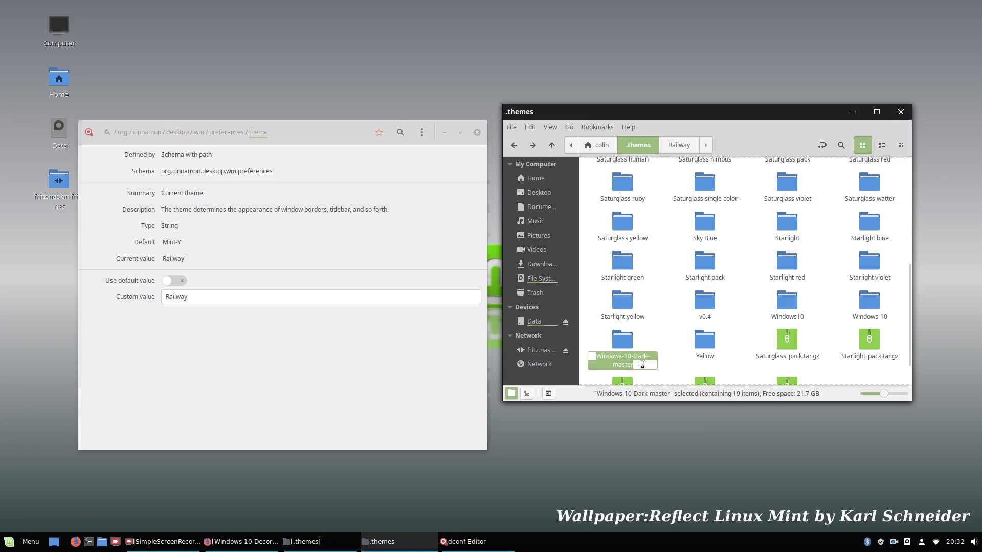
{"action": "right_click", "coordinate": [616, 360]}
{"action": "left_click", "coordinate": [637, 383]}
{"action": "double_click", "coordinate": [168, 299]}
{"action": "right_click", "coordinate": [168, 300]}
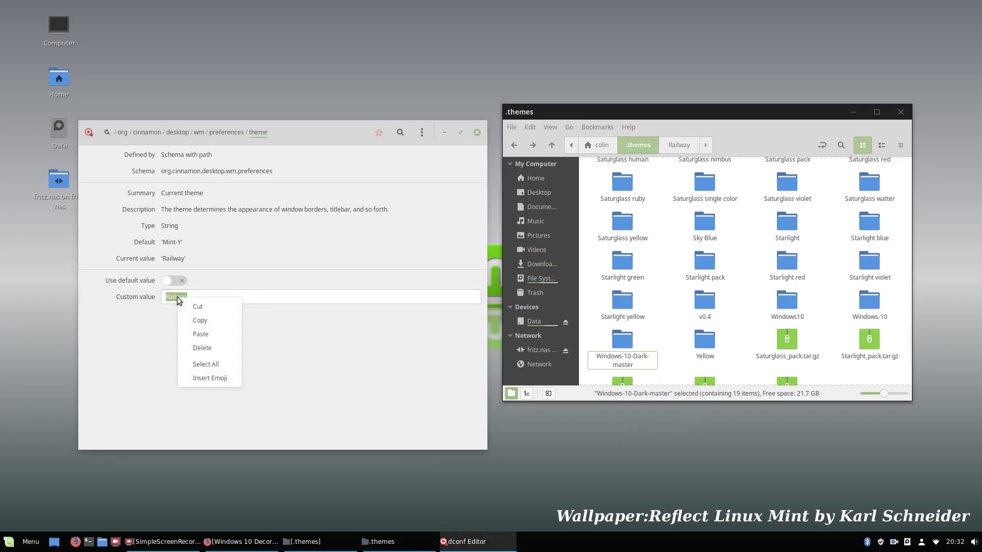
{"action": "left_click", "coordinate": [204, 329]}
{"action": "left_click", "coordinate": [444, 434]}
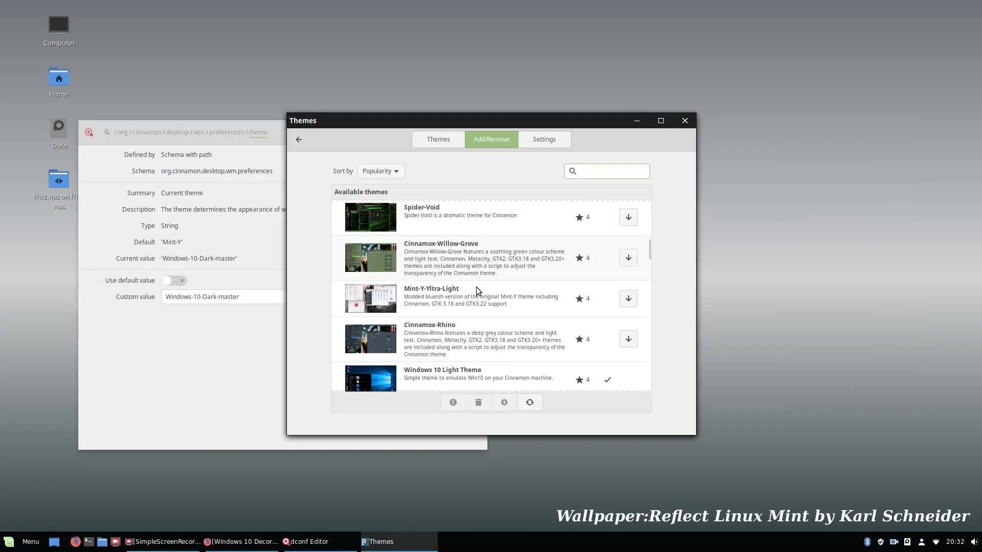
Step: Check how the application menu looks under the current desktop theme, and return to the Themes window
{"action": "scroll", "coordinate": [477, 291], "scroll_direction": "down", "scroll_amount": 3}
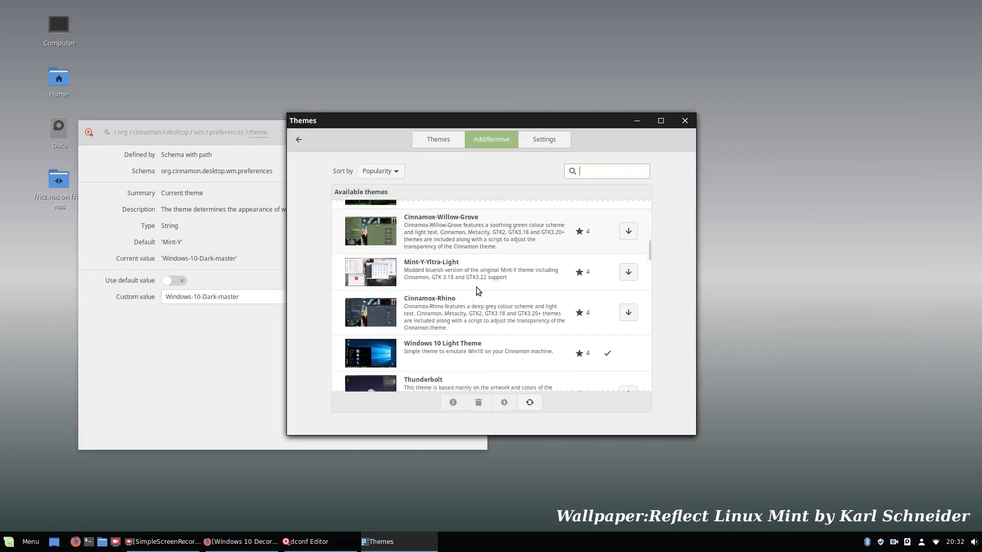
{"action": "left_click", "coordinate": [636, 121]}
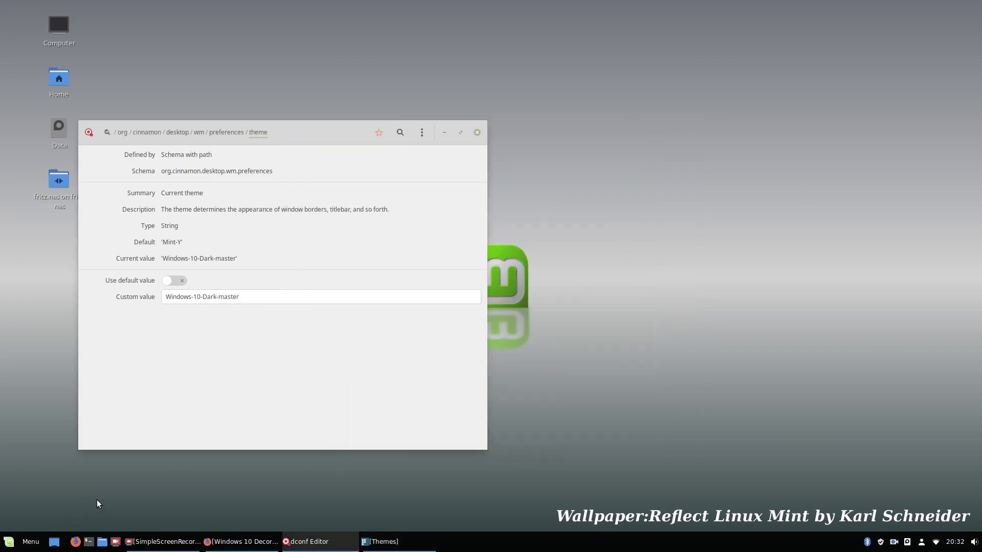
{"action": "left_click", "coordinate": [15, 541]}
{"action": "key", "text": "Escape"}
{"action": "left_click", "coordinate": [388, 544]}
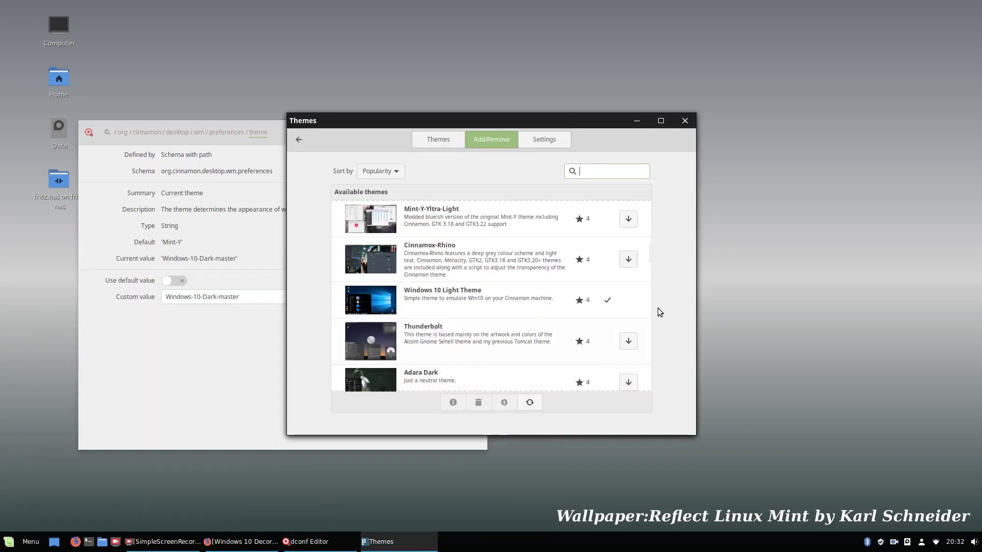
Step: Try the Railway desktop theme on the panel and application menu, and restore Windows-10-Dark-master as the desktop theme
{"action": "left_click", "coordinate": [443, 142]}
{"action": "left_click", "coordinate": [596, 376]}
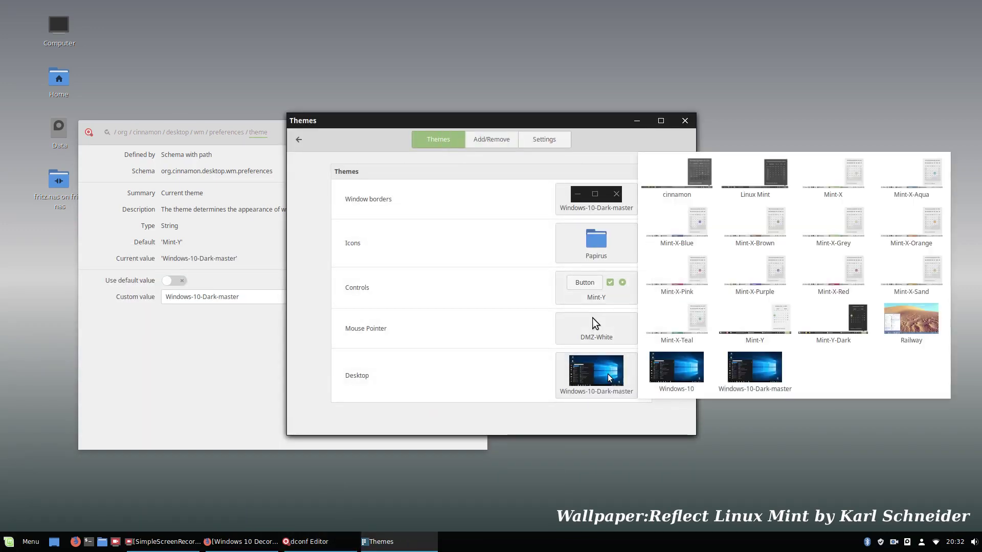
{"action": "left_click", "coordinate": [924, 323]}
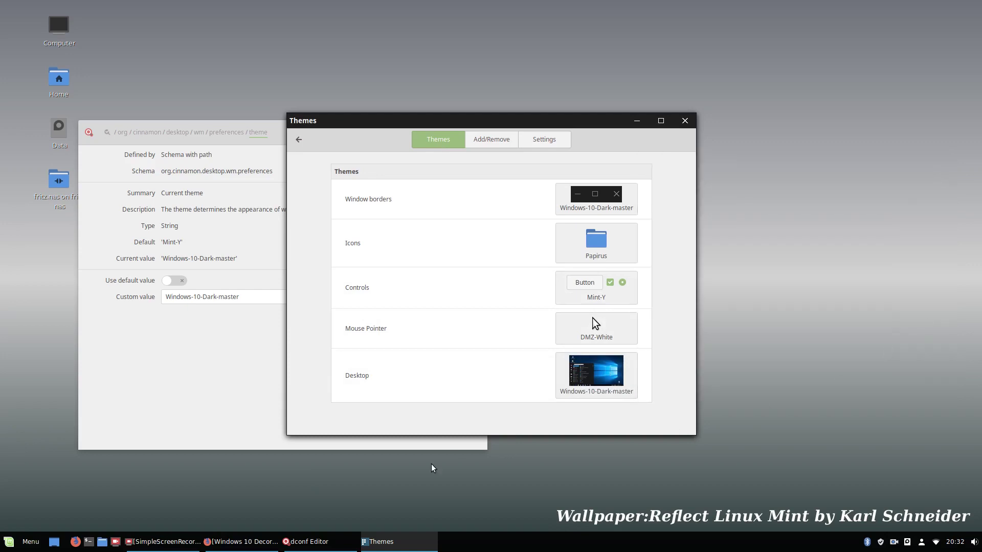
{"action": "left_click", "coordinate": [16, 546]}
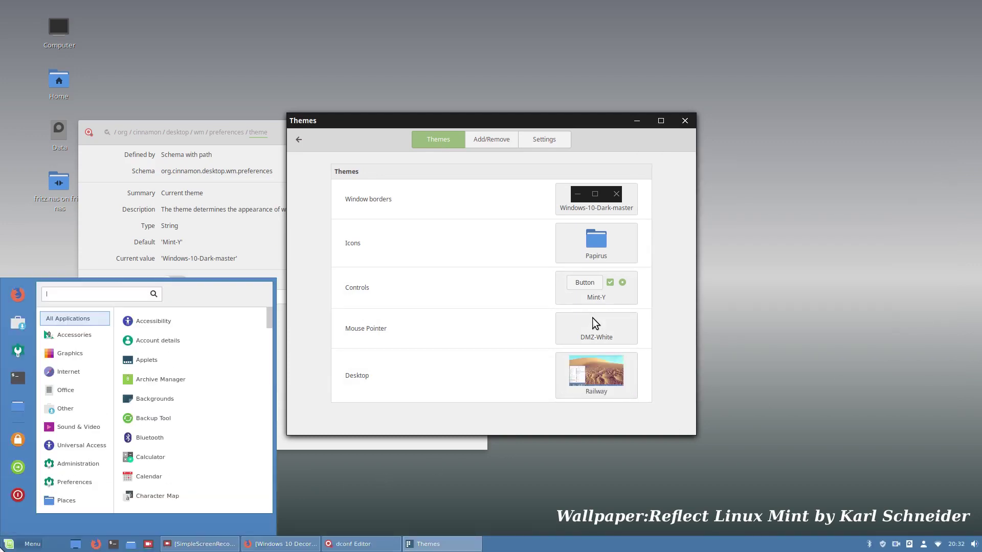
{"action": "left_click", "coordinate": [509, 489]}
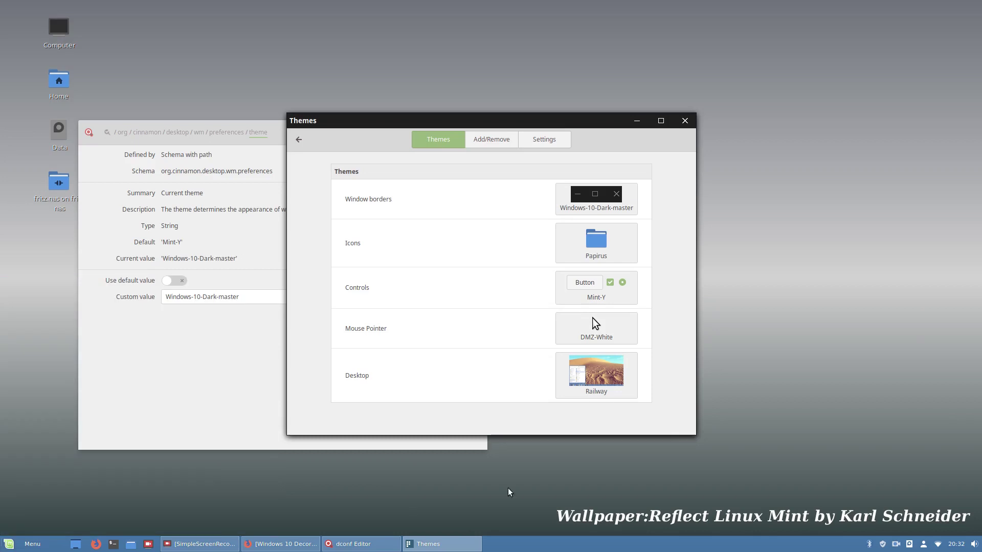
{"action": "left_click", "coordinate": [614, 361]}
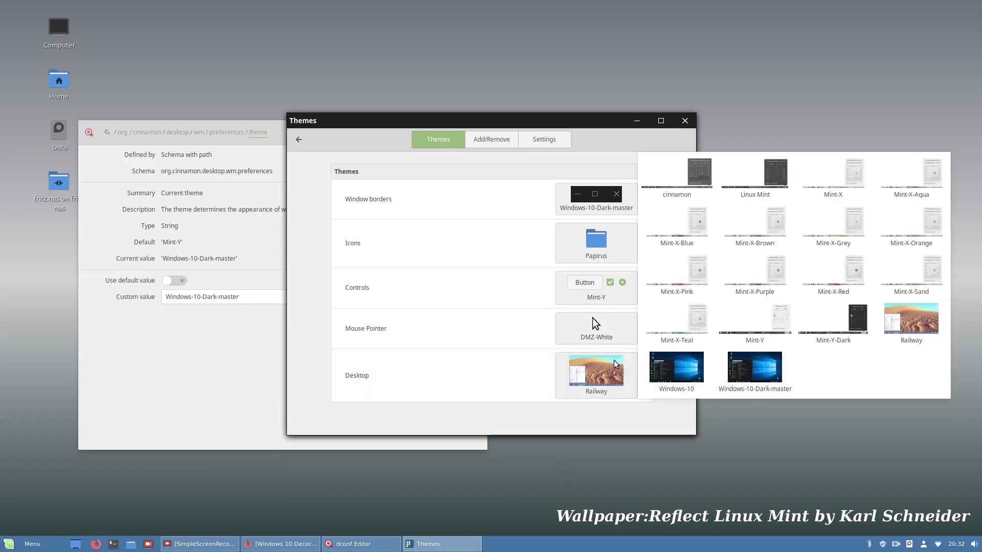
{"action": "left_click", "coordinate": [762, 378]}
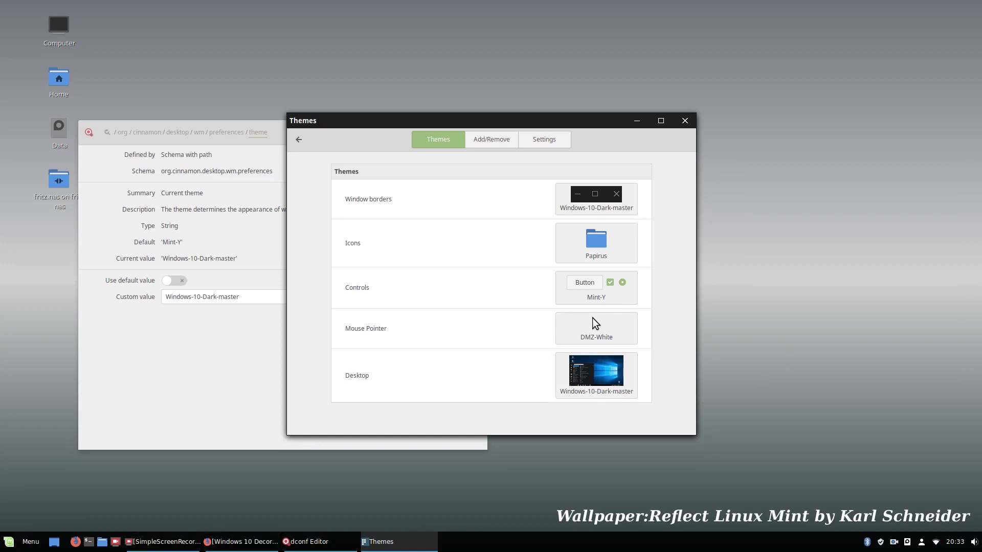
Step: Close the Themes settings, dconf Editor and the Firefox window showing the Windows 10 Decoration page
{"action": "left_click", "coordinate": [685, 126]}
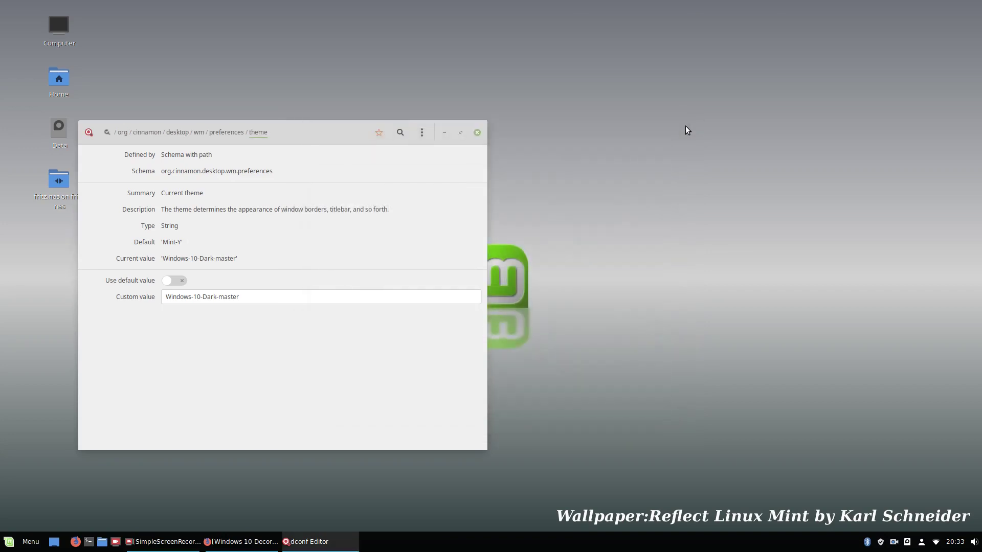
{"action": "left_click", "coordinate": [475, 135]}
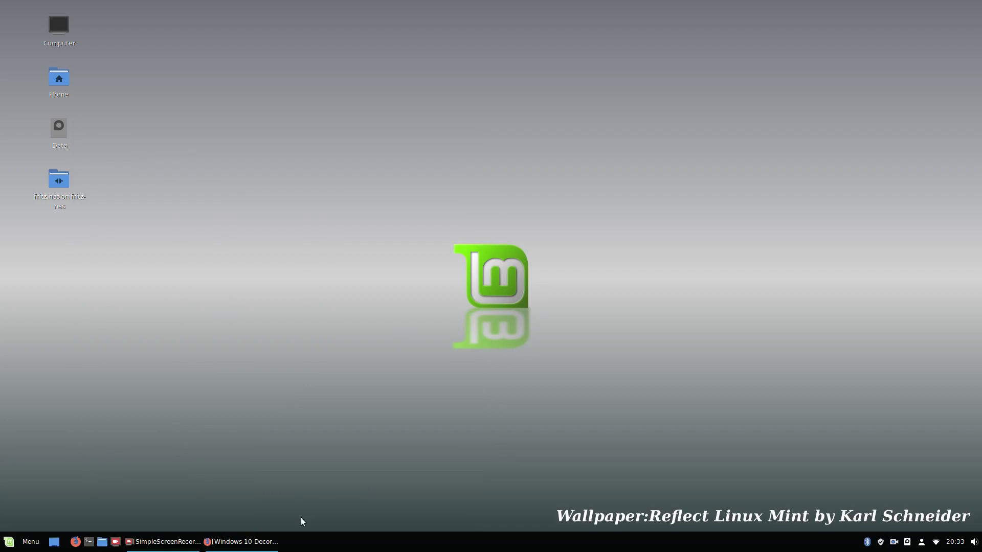
{"action": "left_click", "coordinate": [242, 541]}
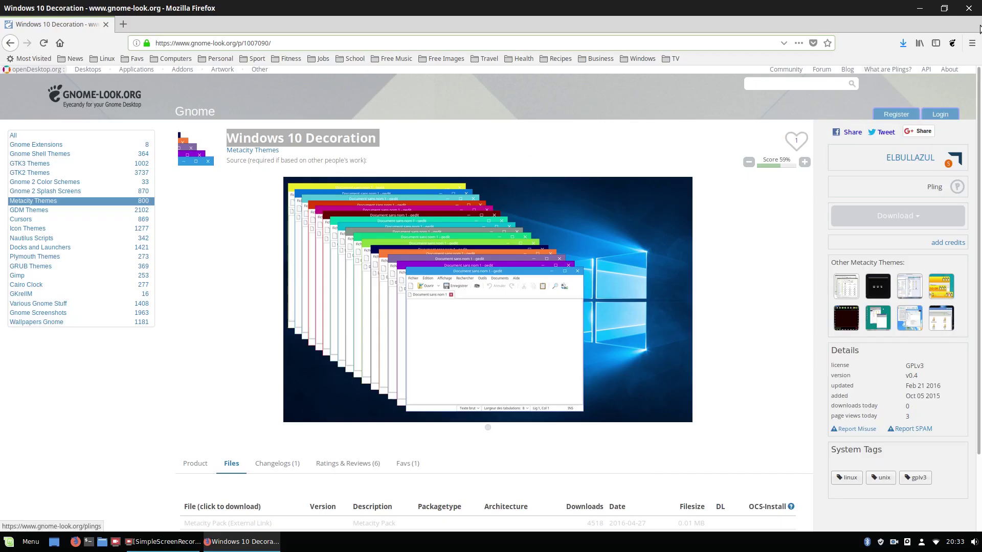
{"action": "left_click", "coordinate": [969, 8]}
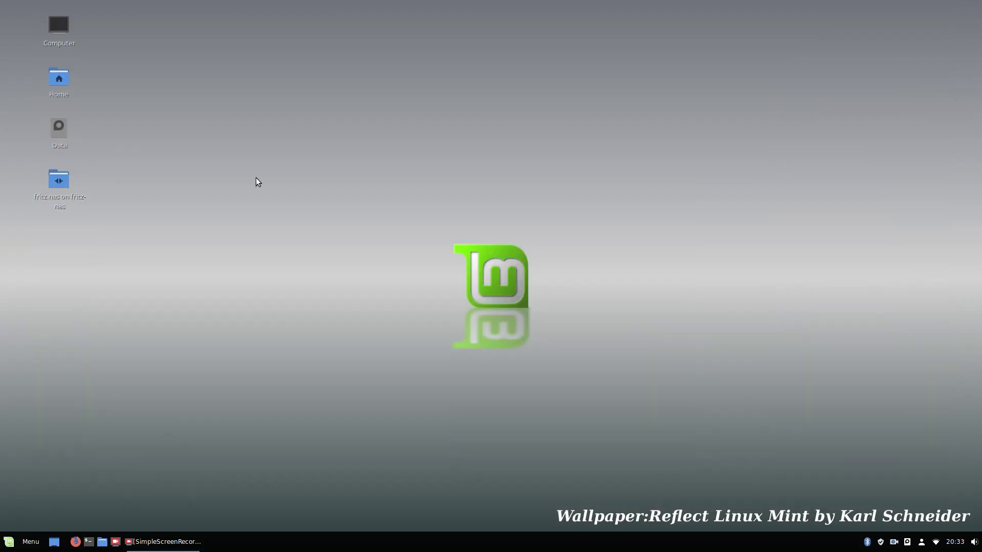